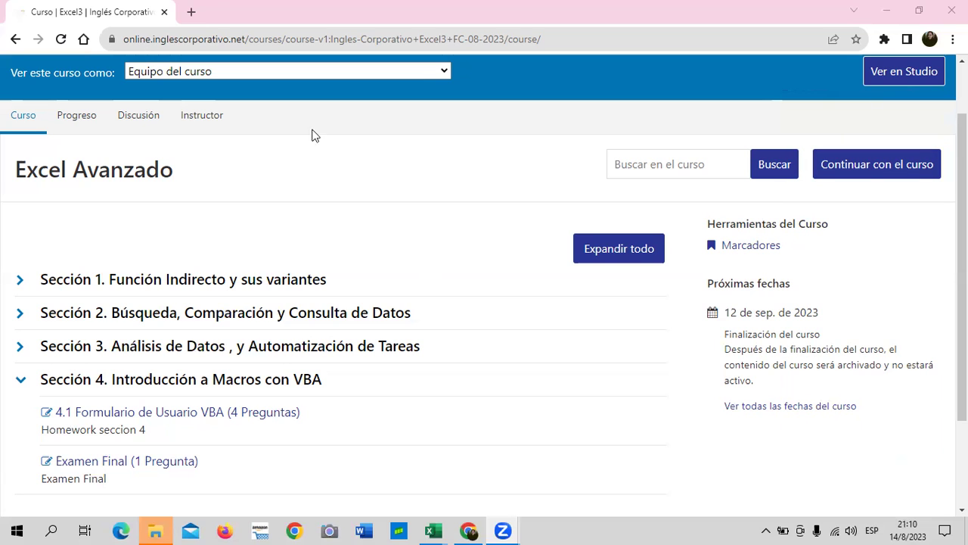
Step: Expand Sección 1 in the course outline and open the 1.1 Función Indirecto (4 Preguntas) lesson
scroll(300, 250, up, 2)
scroll(299, 249, up, 1)
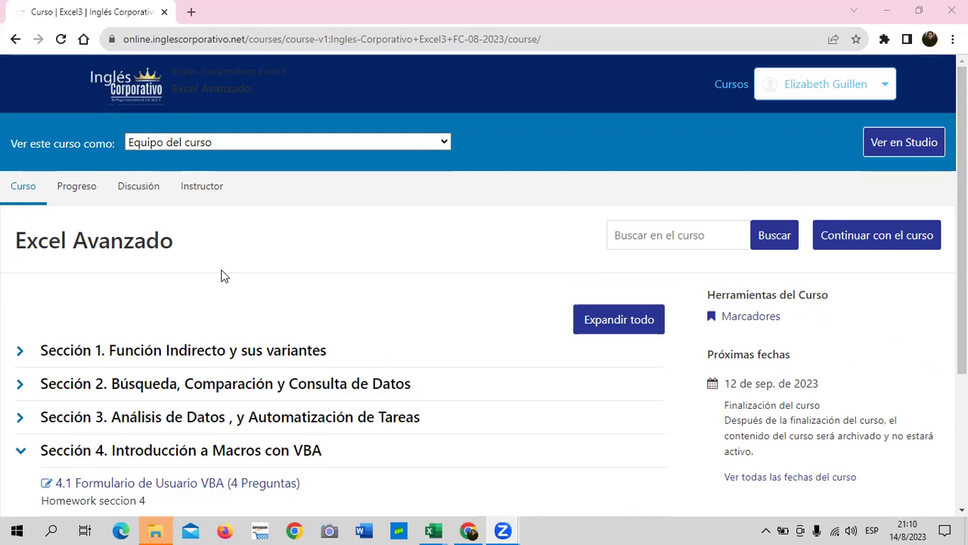
scroll(222, 275, down, 2)
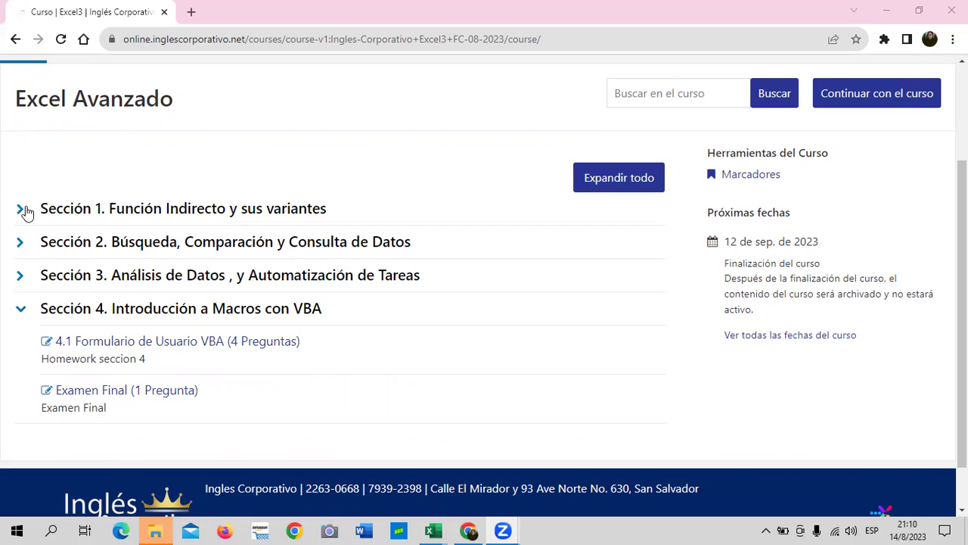
click(21, 212)
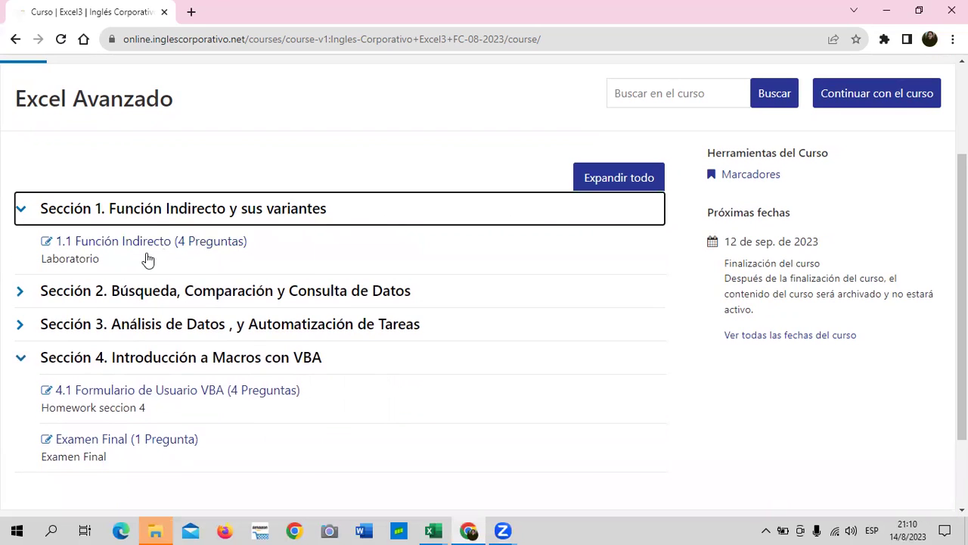
click(135, 246)
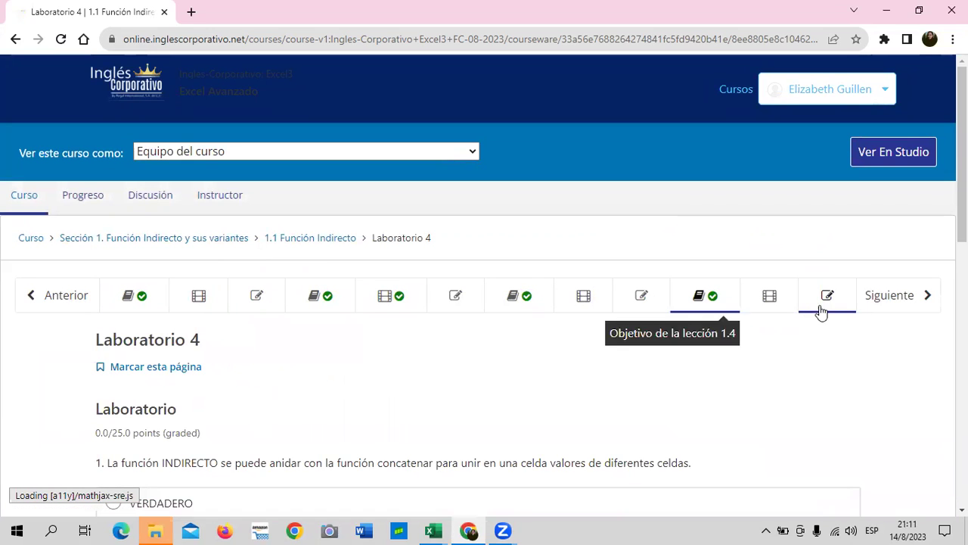
Step: Go to the Objetivo de la lección 1.1 unit and scroll through its INDIRECTO slides
click(151, 295)
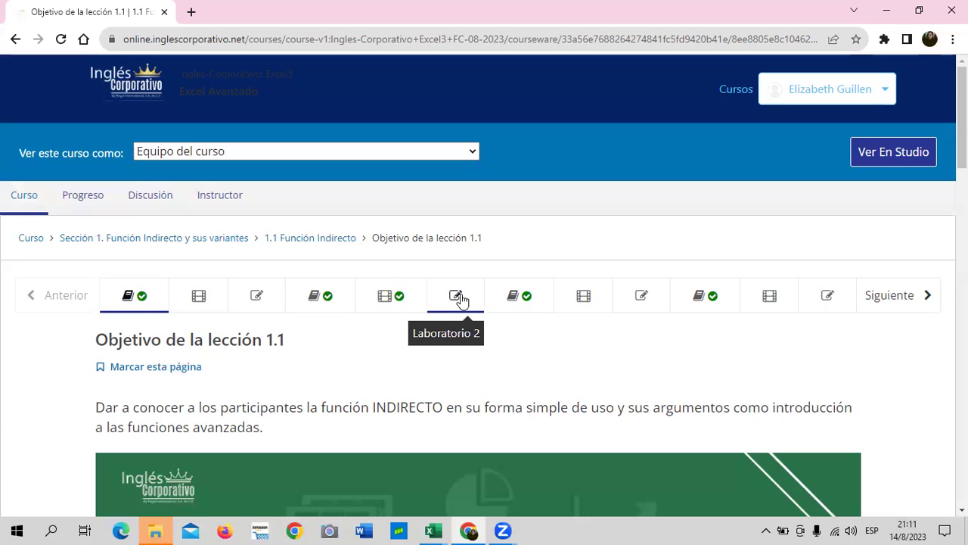
scroll(328, 326, down, 4)
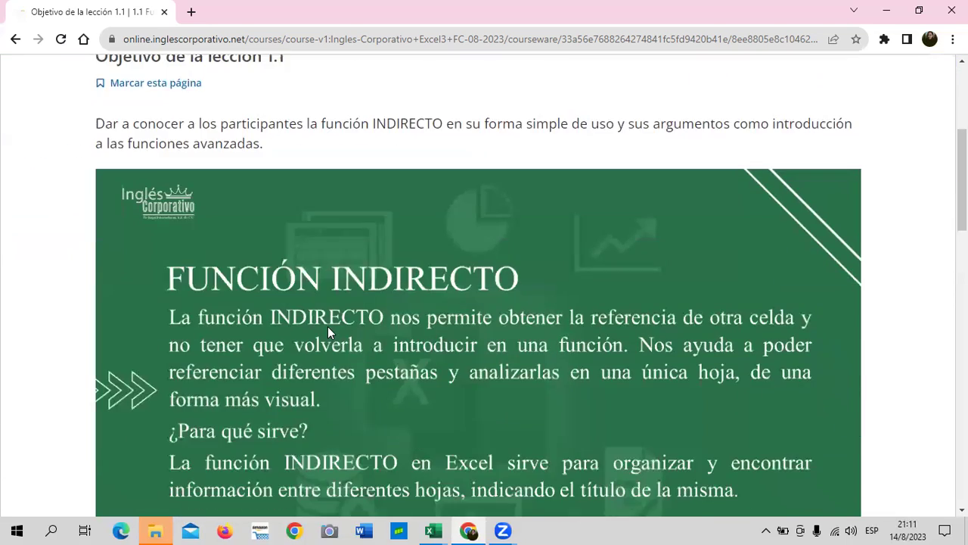
scroll(325, 332, down, 3)
scroll(323, 335, down, 5)
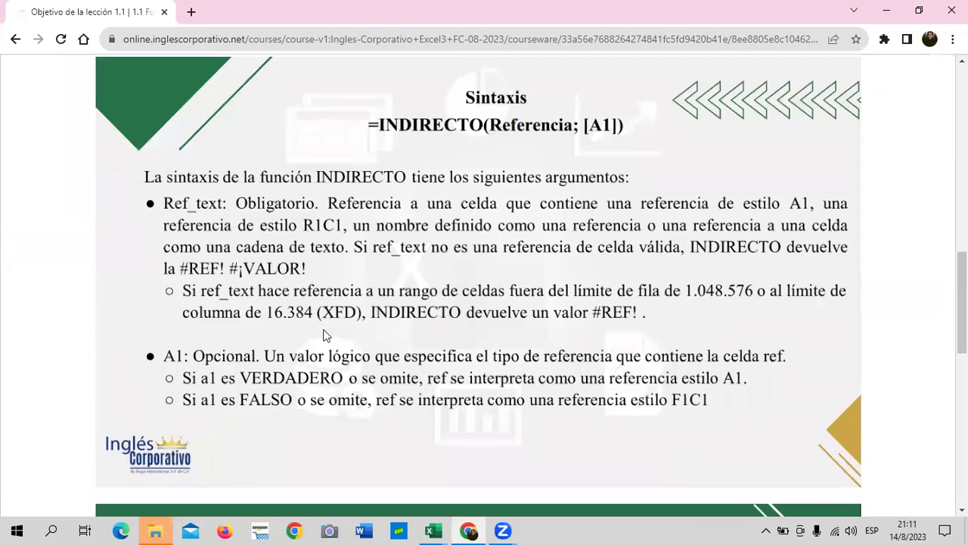
scroll(323, 334, down, 3)
scroll(323, 330, down, 4)
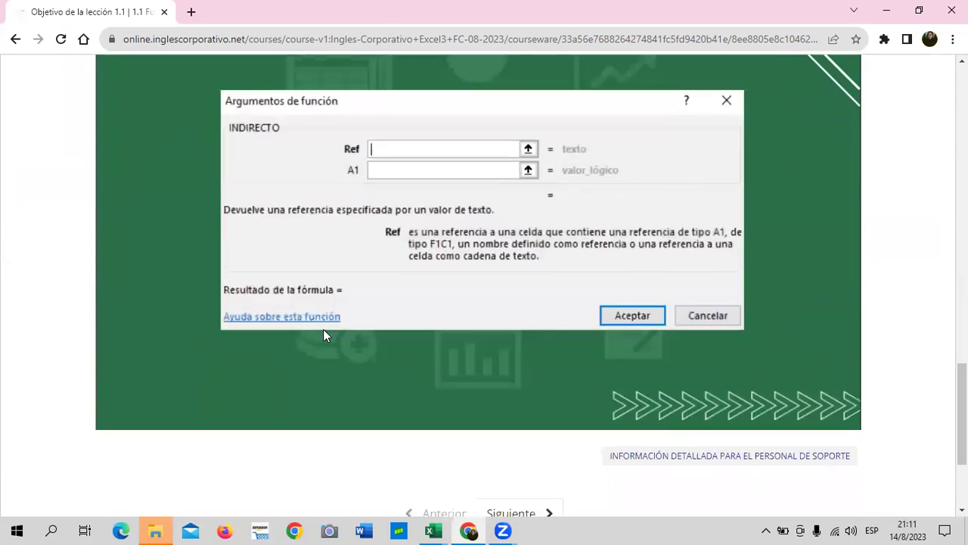
scroll(323, 331, up, 6)
scroll(323, 331, up, 5)
scroll(323, 331, up, 5)
scroll(323, 329, up, 1)
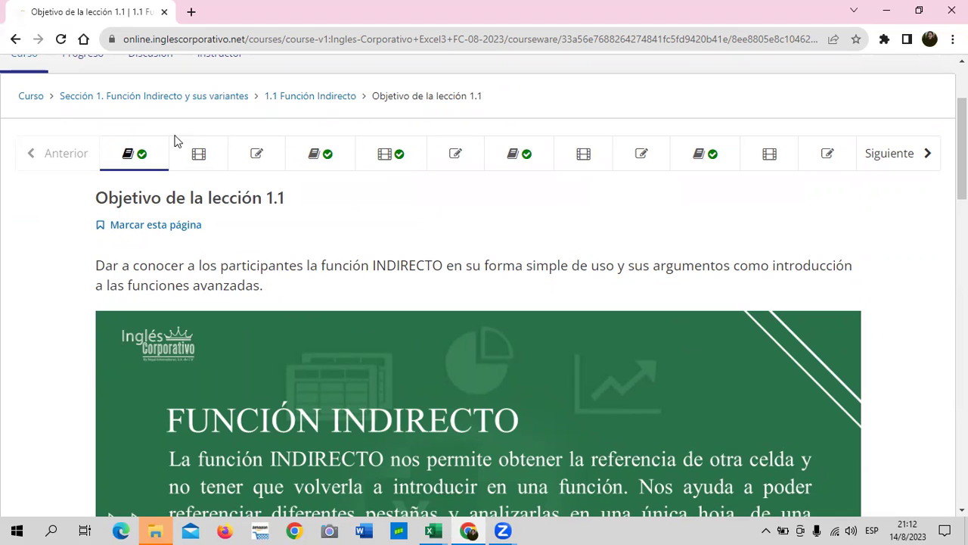
Step: Open the Conoce la función indirecto video unit and find the Descargar template Función Indirecto link
click(209, 156)
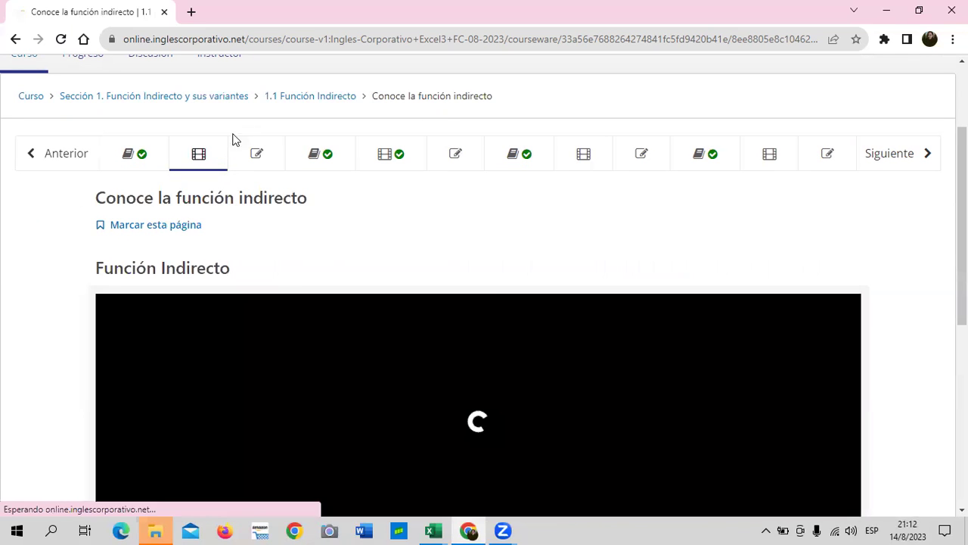
scroll(485, 288, down, 3)
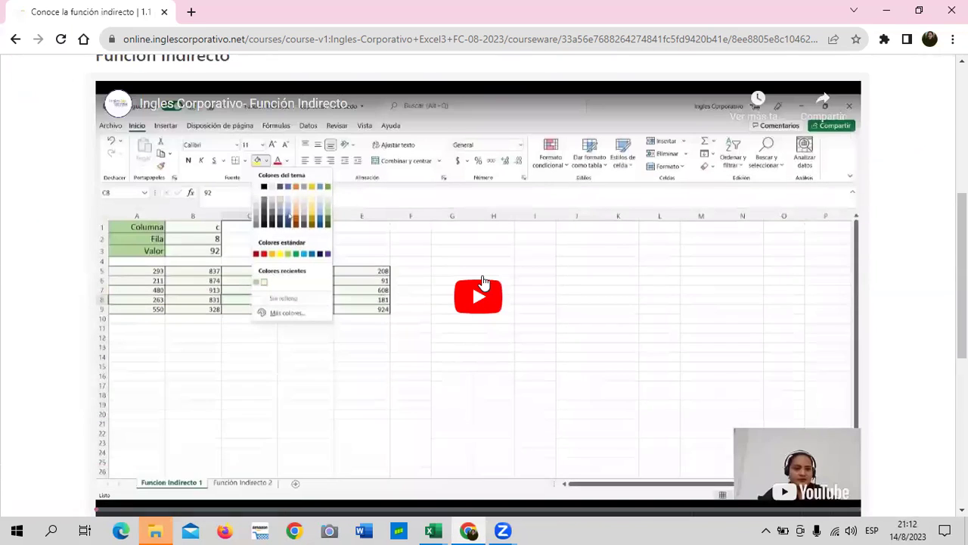
scroll(485, 285, down, 3)
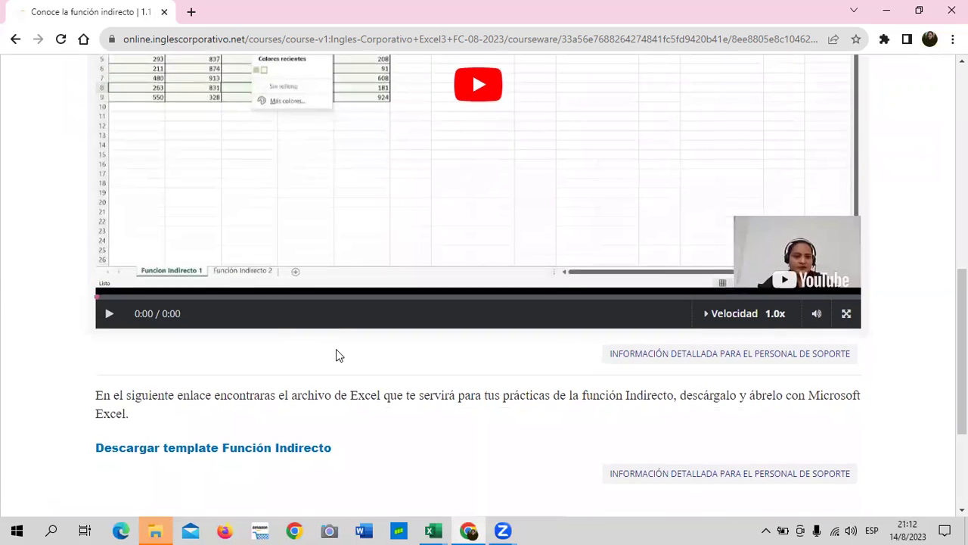
scroll(338, 354, up, 3)
scroll(338, 352, down, 4)
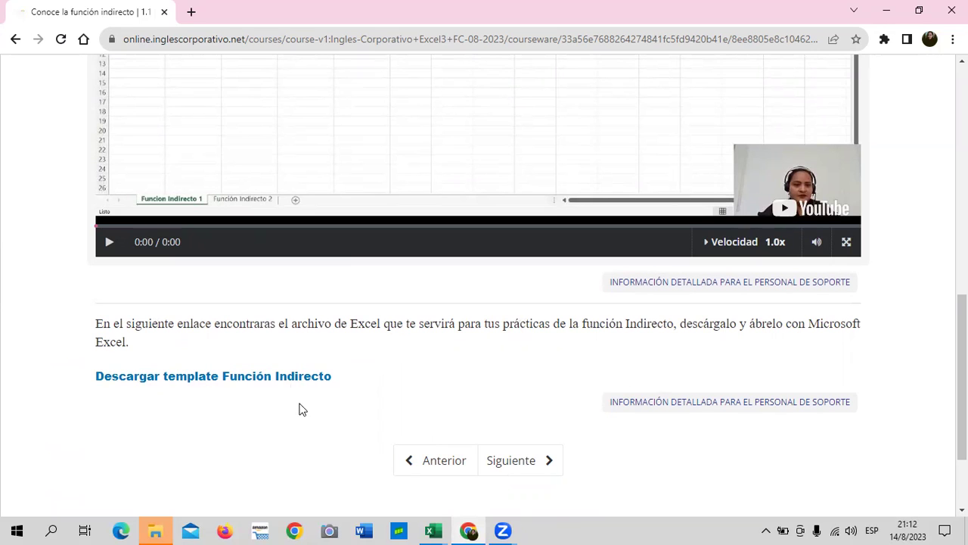
scroll(288, 382, up, 3)
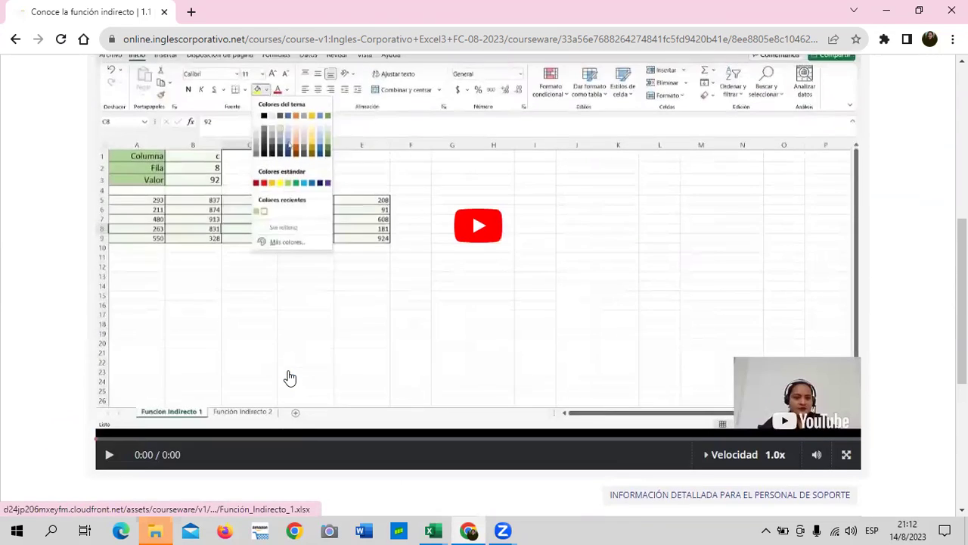
scroll(288, 374, down, 2)
scroll(288, 374, down, 1)
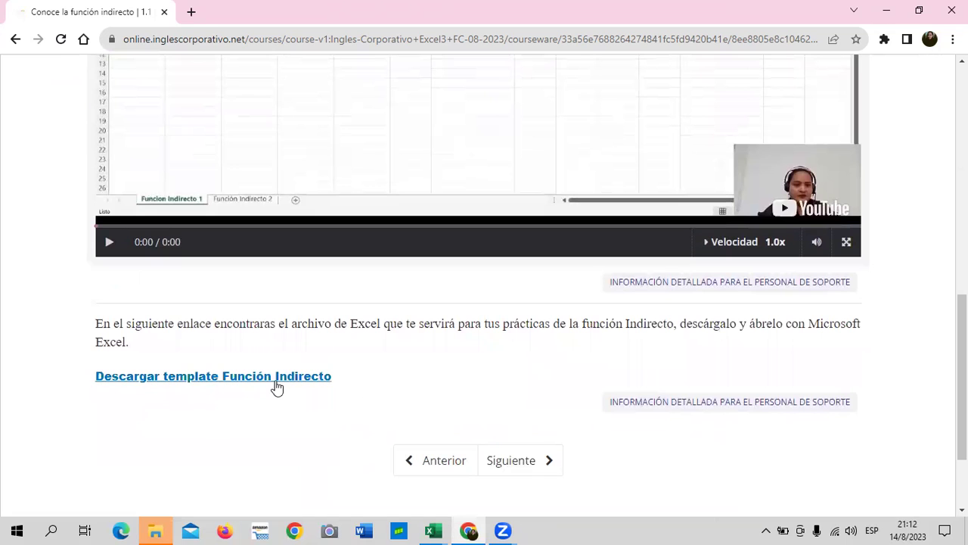
Step: Switch to the Función_Indirecto_1 (1) workbook and view its Funcion Indirecto 1 and 2 sheets
mouse_move(433, 531)
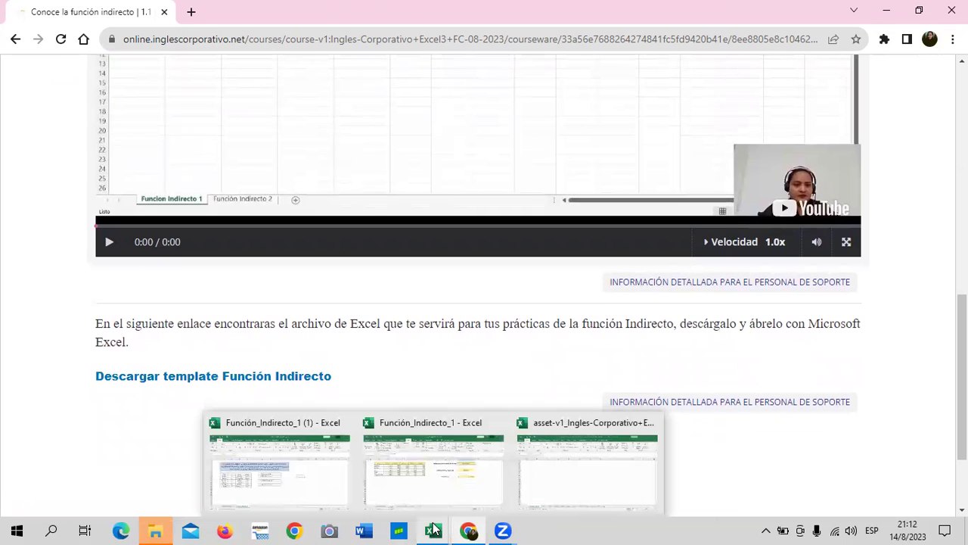
click(337, 483)
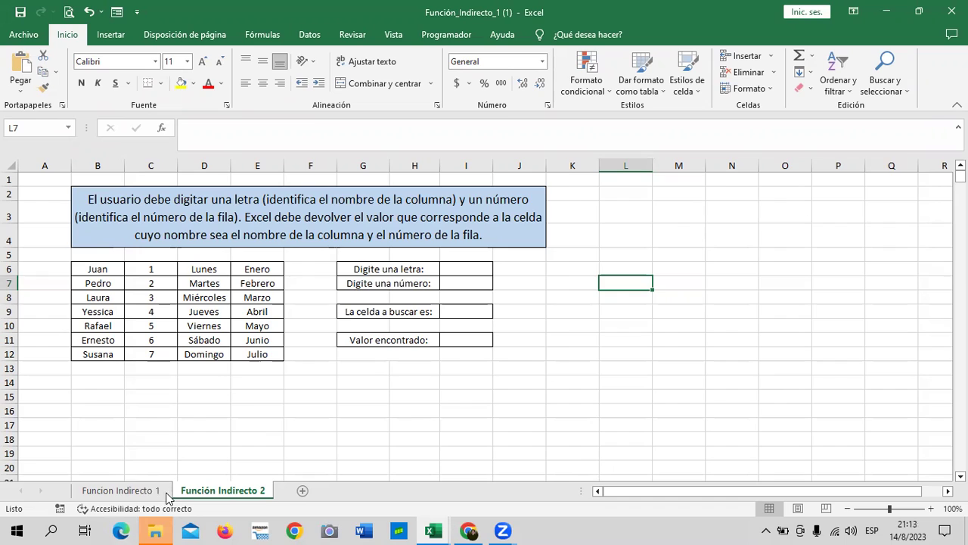
click(143, 492)
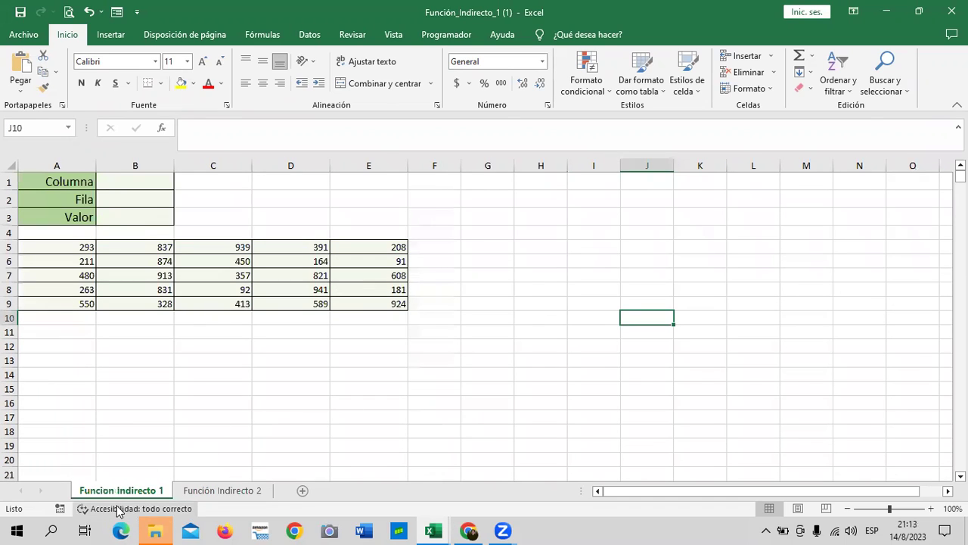
click(234, 492)
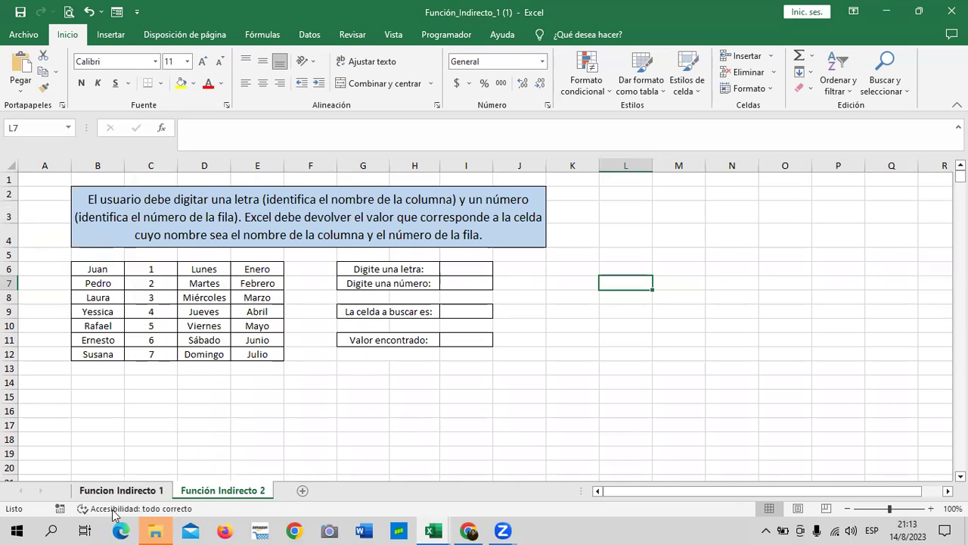
Step: Compare the two exercise sheets, leave Función Indirecto 2 showing, and return to the course in Chrome
click(121, 491)
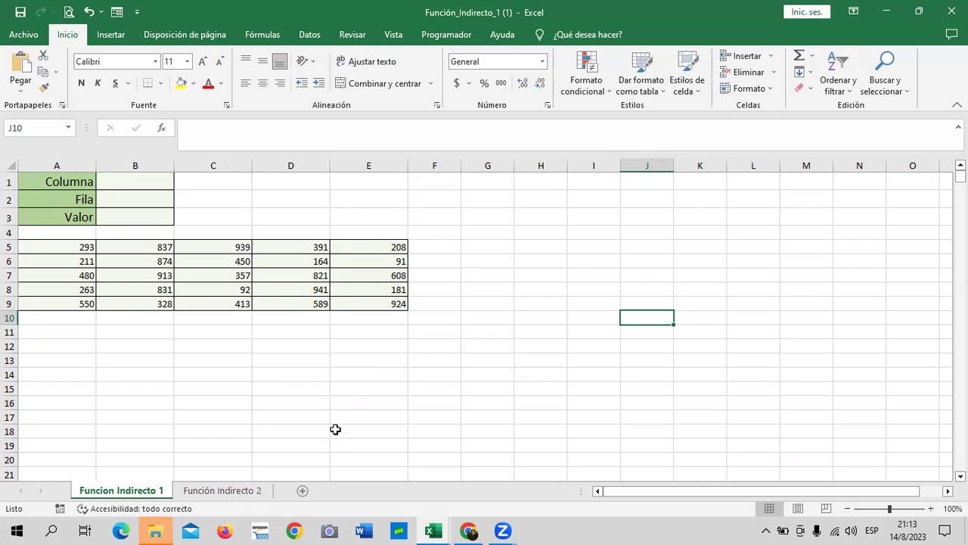
click(246, 491)
click(140, 492)
click(239, 491)
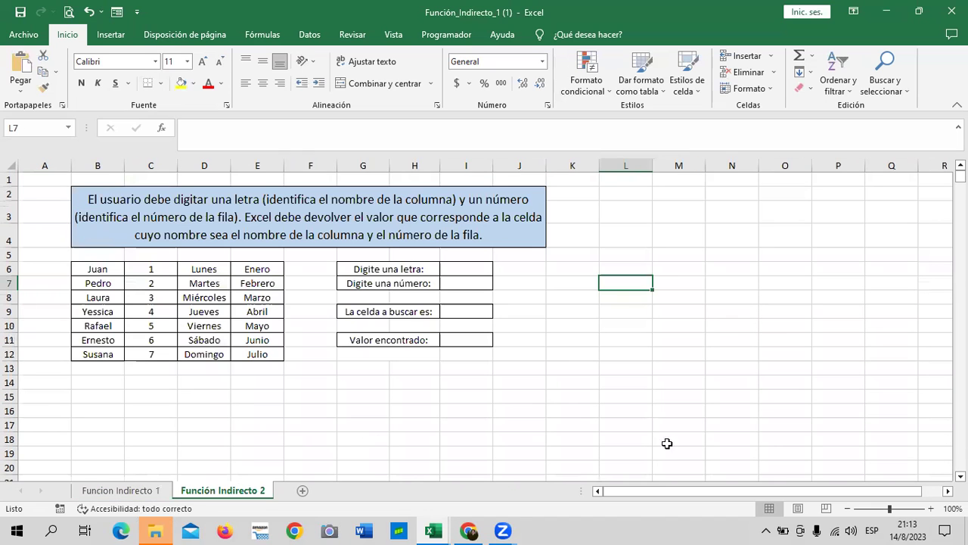
mouse_move(469, 528)
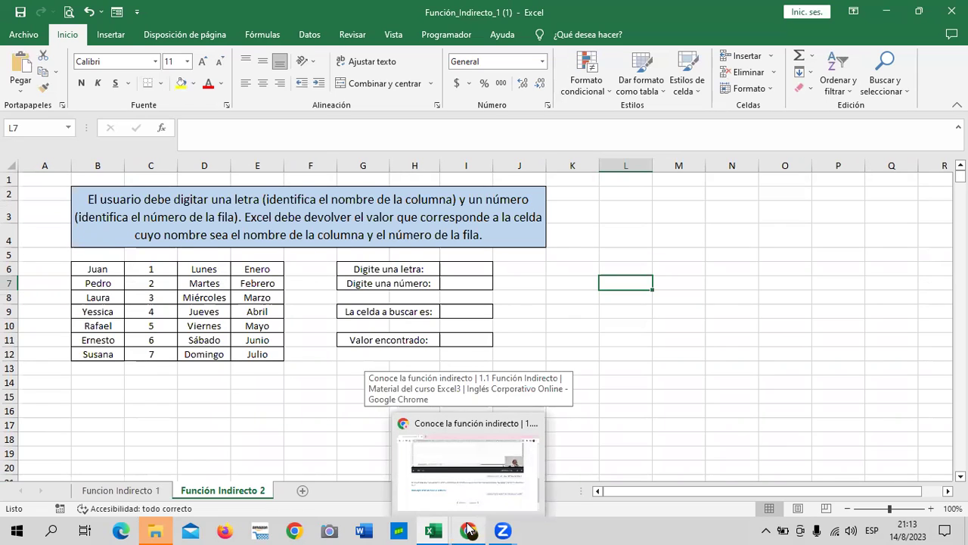
click(506, 485)
Step: Move through the Laboratorio 1, Laboratorio 3 and Laboratorio 4 quizzes in the unit bar
scroll(532, 310, up, 3)
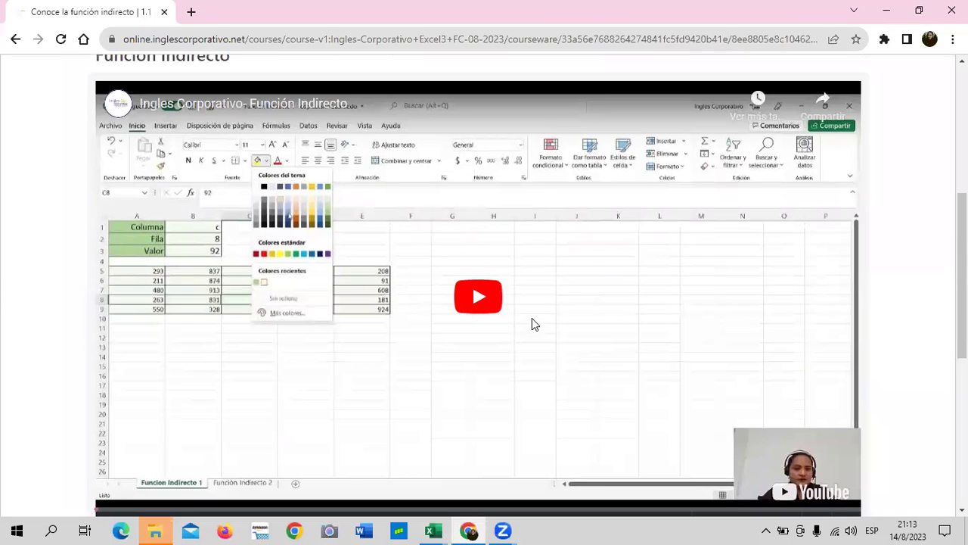
scroll(532, 324, up, 1)
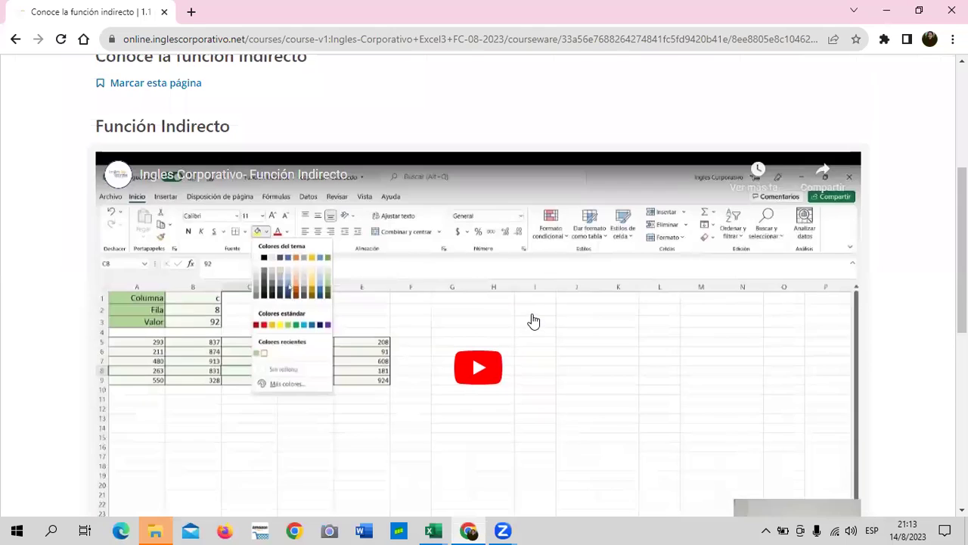
scroll(533, 321, up, 1)
scroll(533, 318, up, 1)
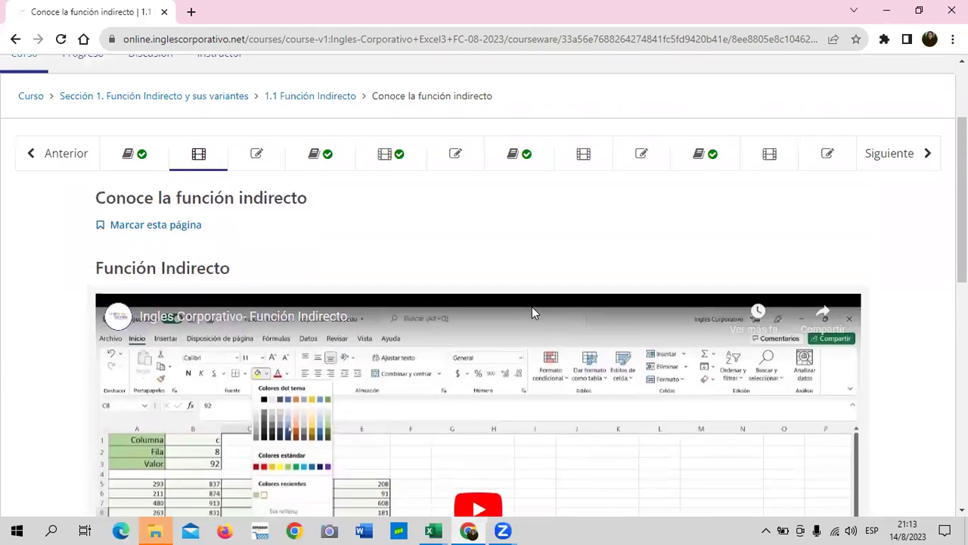
click(275, 155)
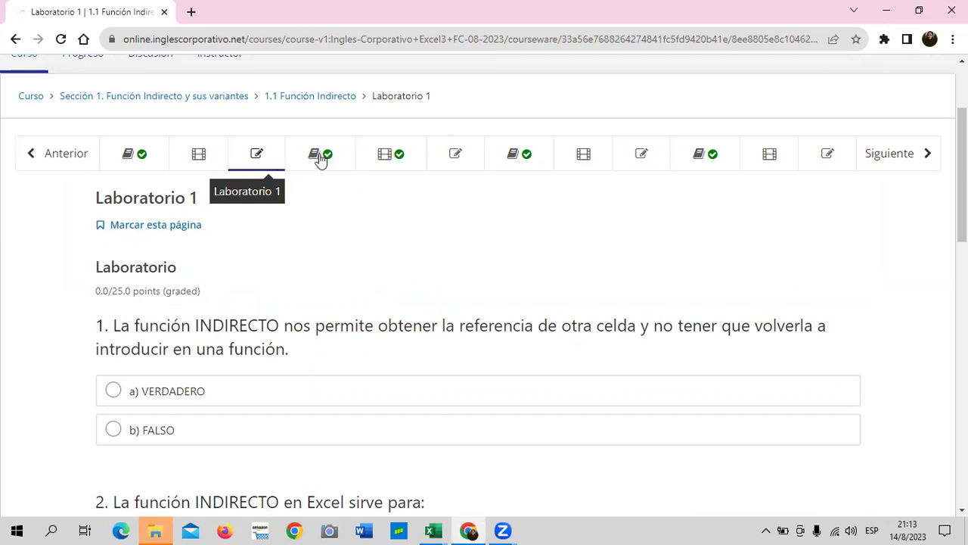
click(640, 155)
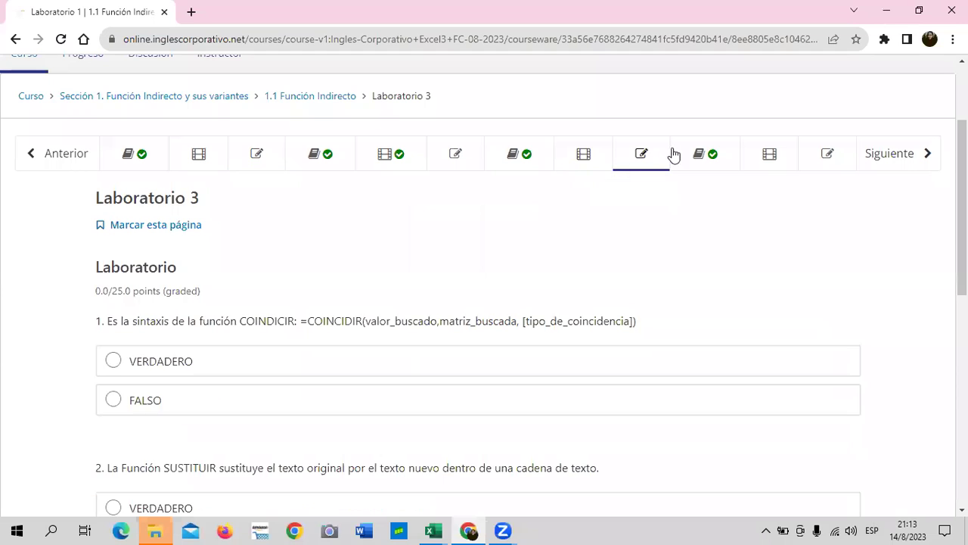
click(810, 155)
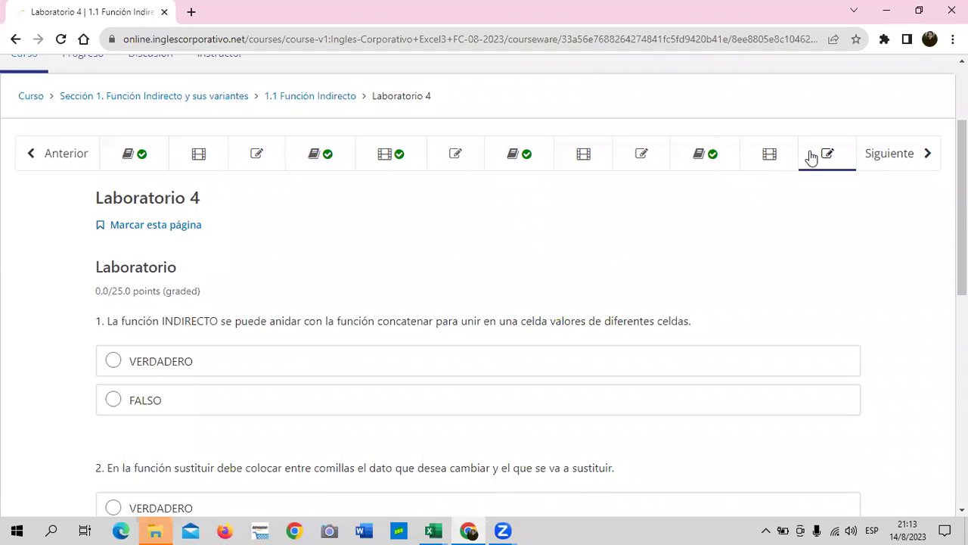
Step: Skim the Laboratorio 4 quiz, then go back and skim Laboratorio 3
scroll(500, 283, down, 6)
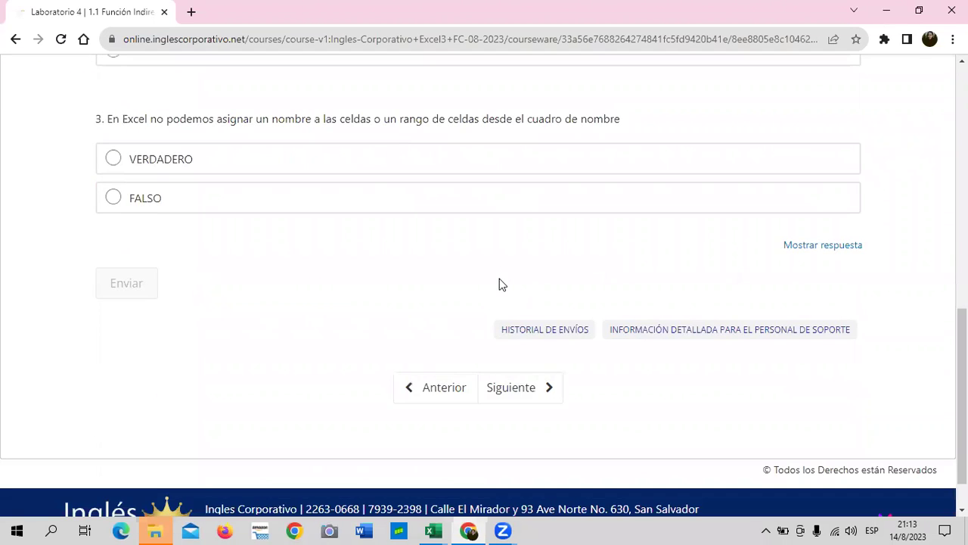
scroll(529, 272, up, 5)
scroll(573, 259, up, 2)
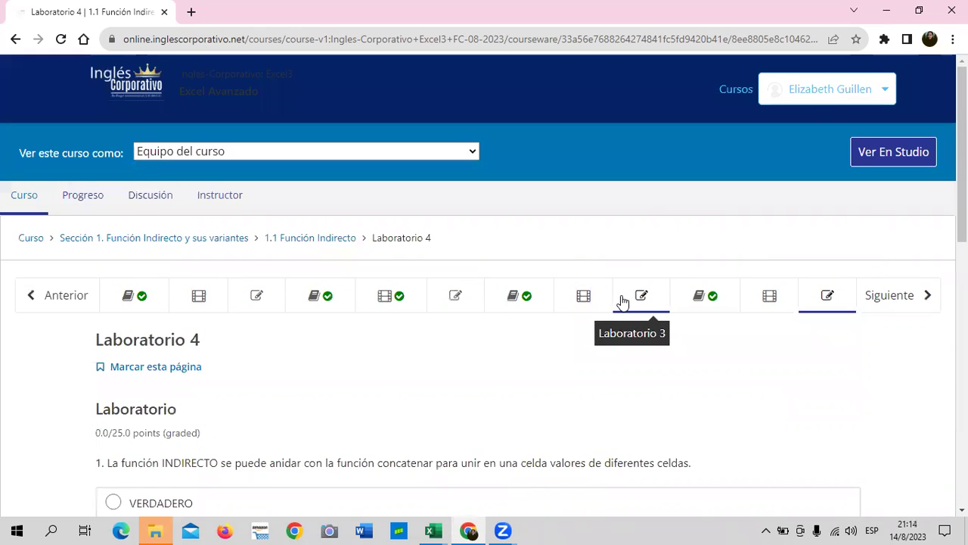
click(626, 301)
scroll(621, 310, down, 7)
scroll(622, 315, up, 2)
scroll(499, 249, up, 2)
scroll(408, 219, up, 3)
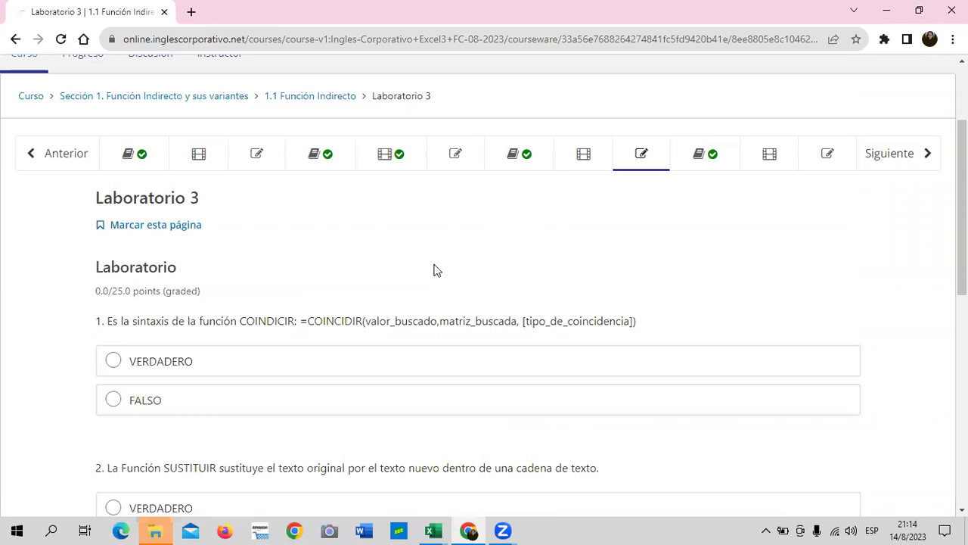
Step: Open the Laboratorio 2 true/false quiz on INDIRECTO and data validation and read its questions
click(451, 158)
scroll(425, 306, down, 3)
scroll(425, 307, down, 2)
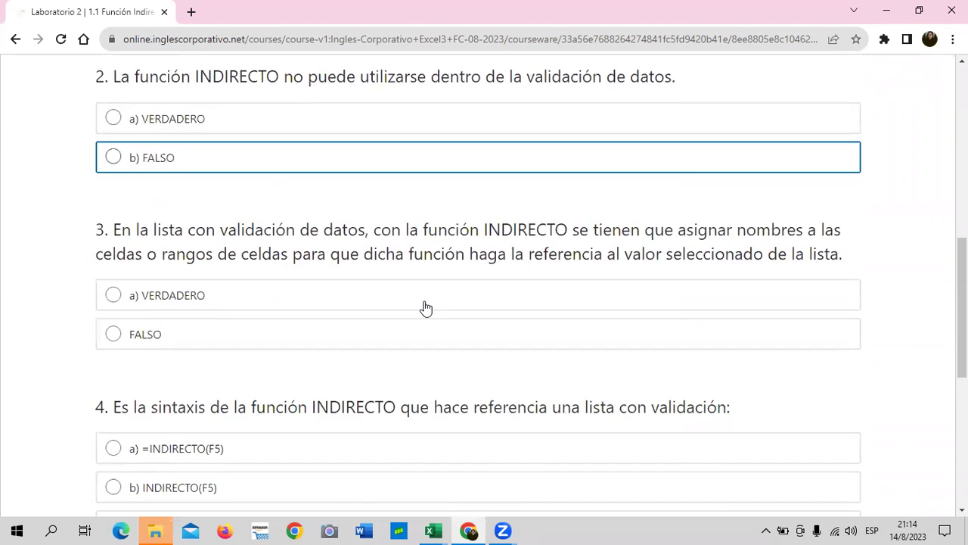
scroll(428, 308, down, 2)
scroll(427, 304, up, 3)
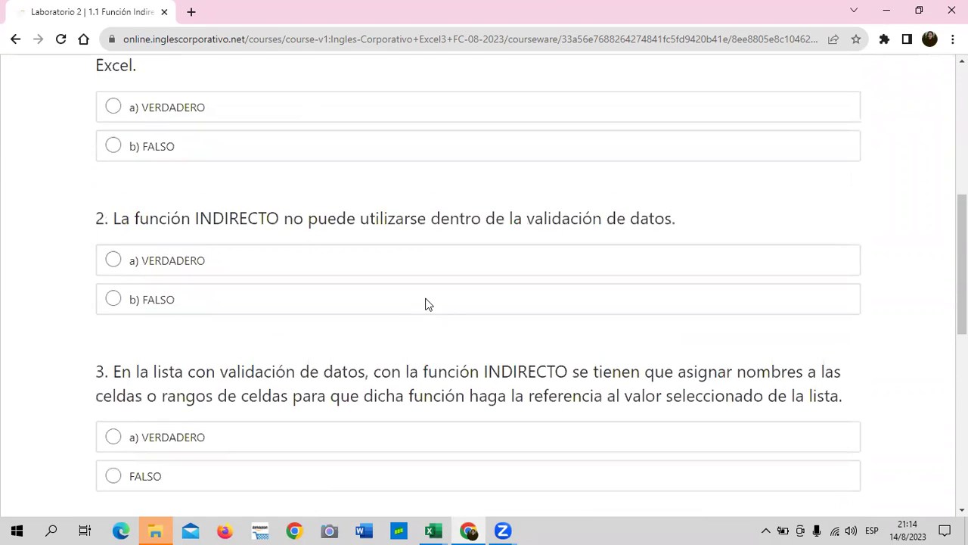
scroll(425, 305, up, 5)
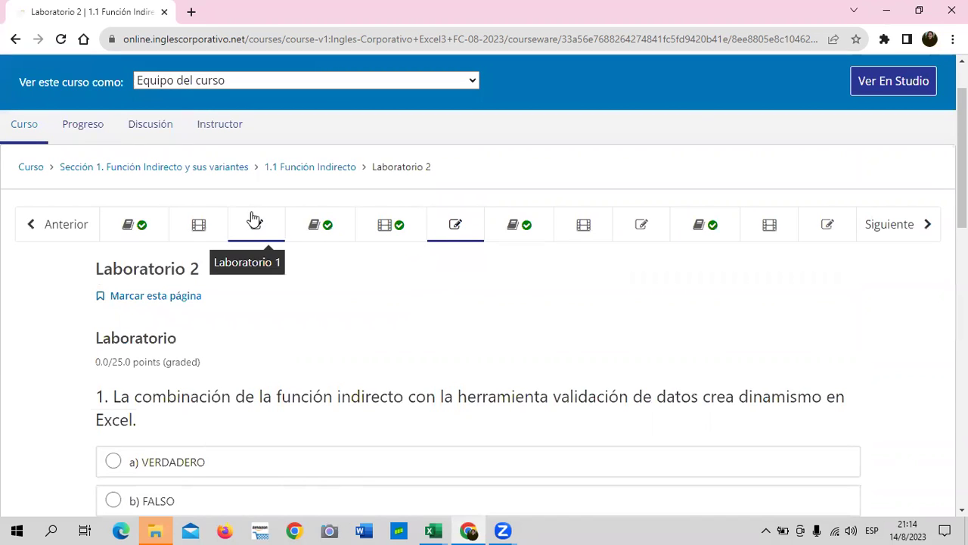
Step: Return to Laboratorio 1 and read its four questions on INDIRECTO's purpose, syntax and required arguments
click(277, 231)
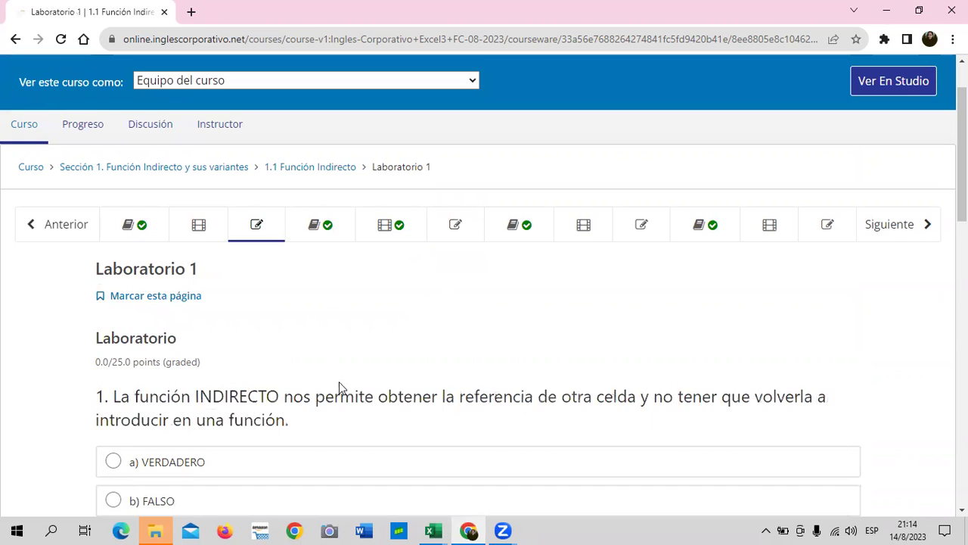
scroll(337, 378, down, 4)
scroll(335, 374, down, 4)
scroll(331, 370, down, 3)
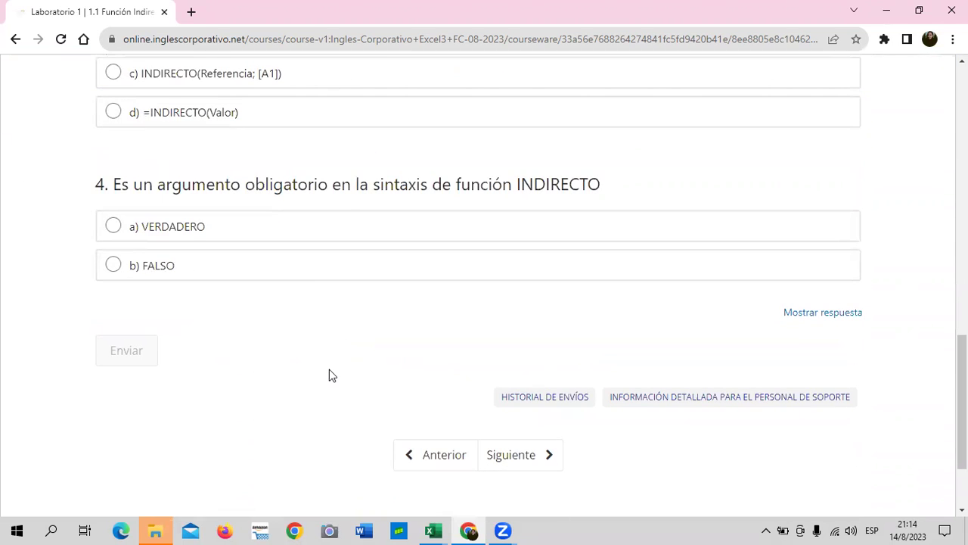
scroll(326, 373, up, 5)
scroll(326, 375, up, 5)
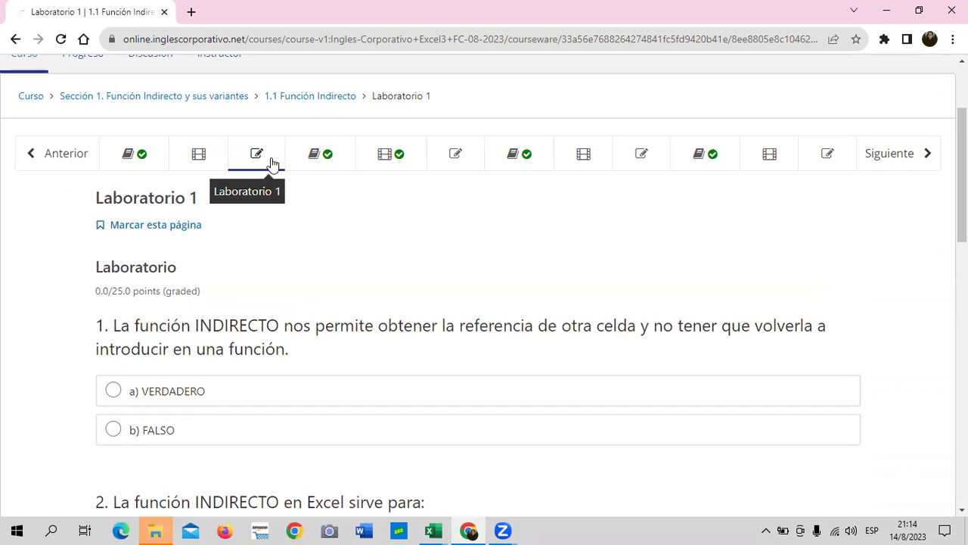
scroll(320, 242, down, 5)
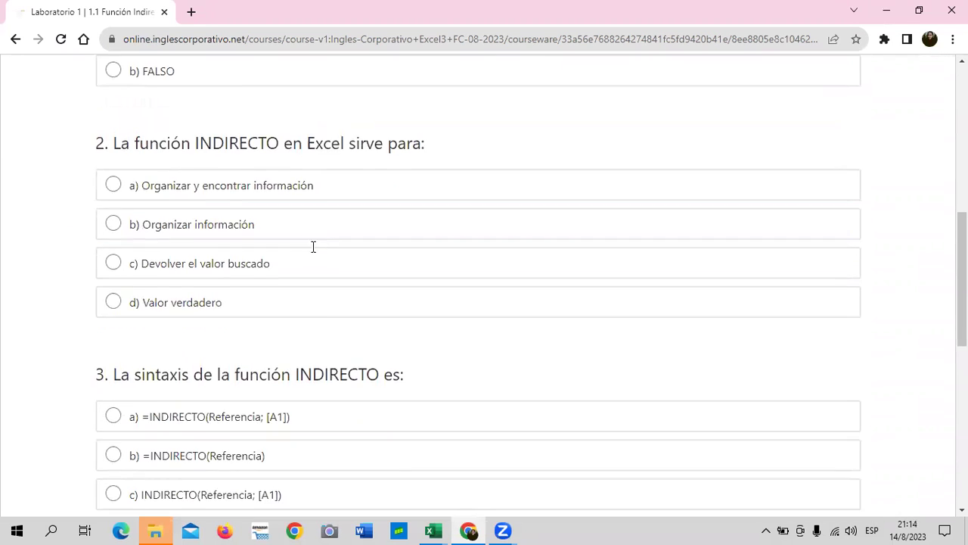
scroll(313, 247, down, 5)
scroll(305, 261, down, 2)
scroll(301, 265, up, 4)
scroll(297, 261, up, 3)
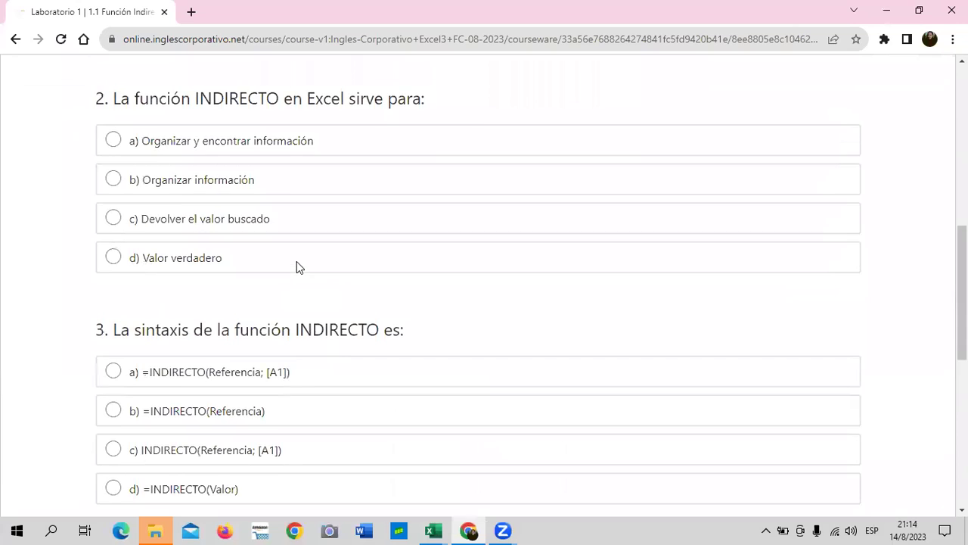
scroll(297, 264, up, 2)
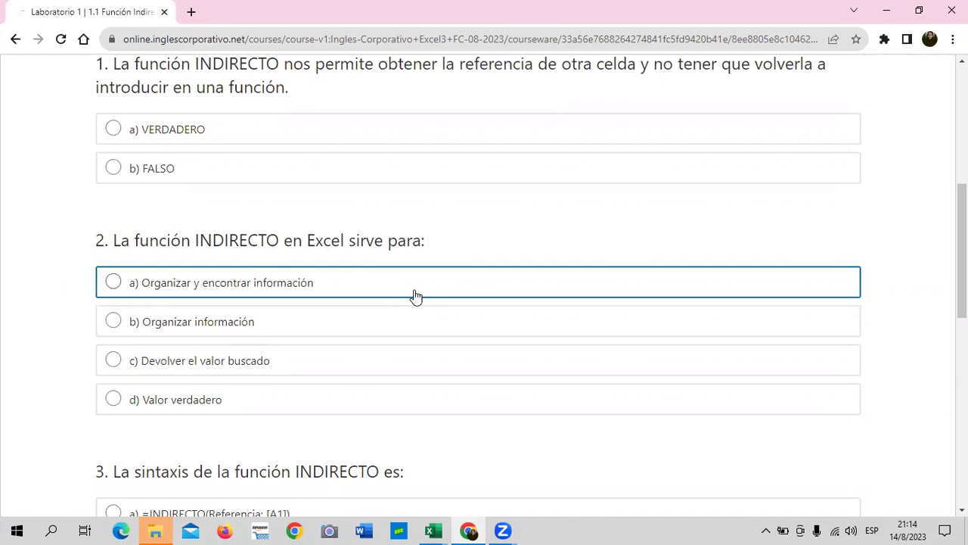
scroll(415, 296, down, 4)
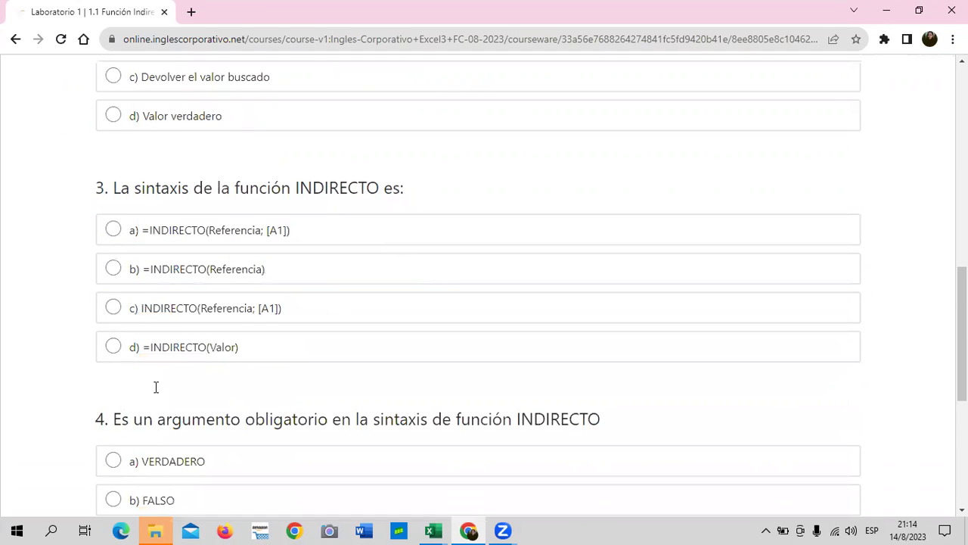
scroll(159, 382, down, 2)
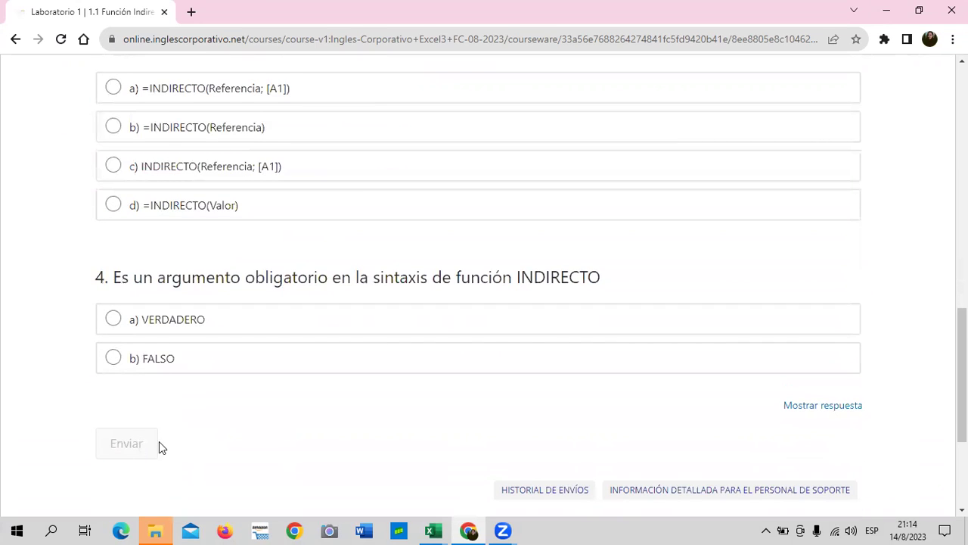
scroll(325, 402, up, 1)
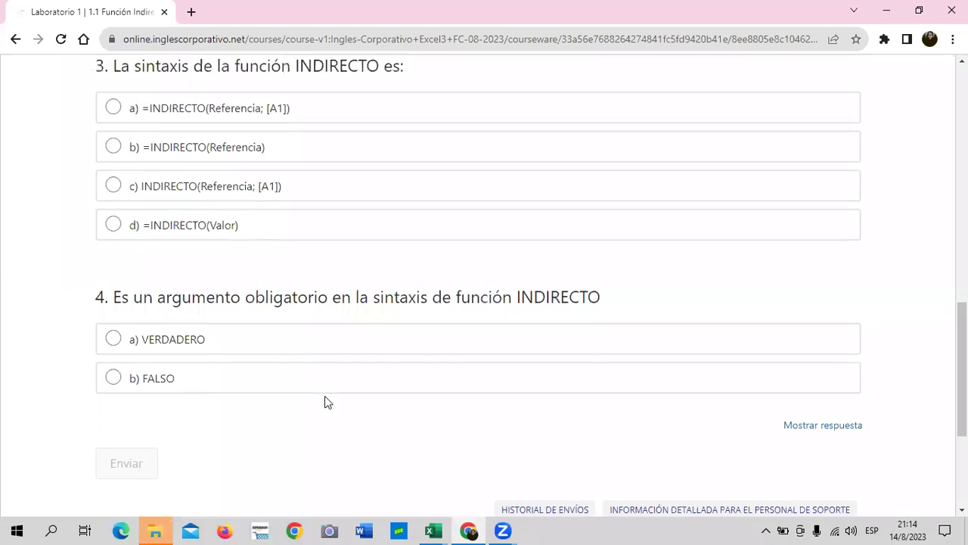
scroll(324, 402, up, 10)
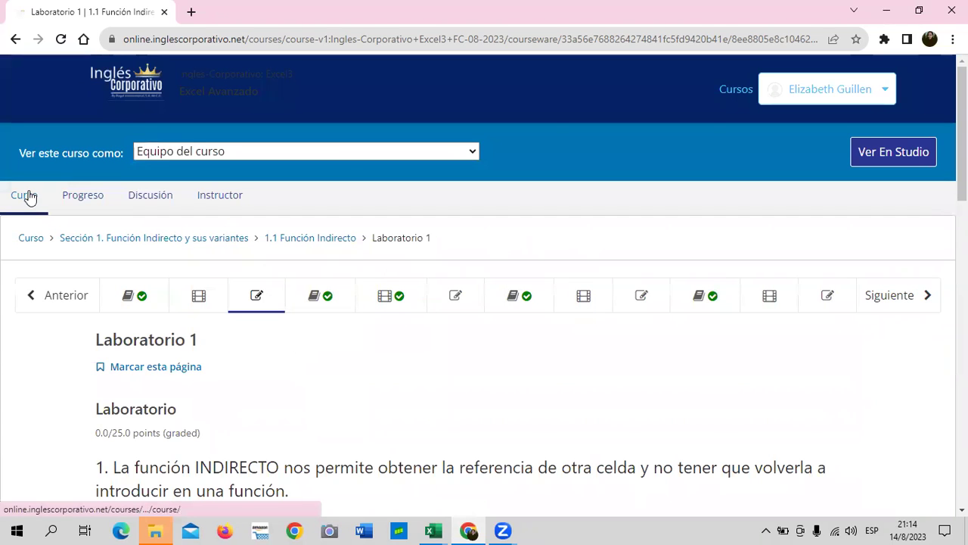
Step: Open the Progreso page and scroll down to the grades chart showing a 0% total
click(88, 198)
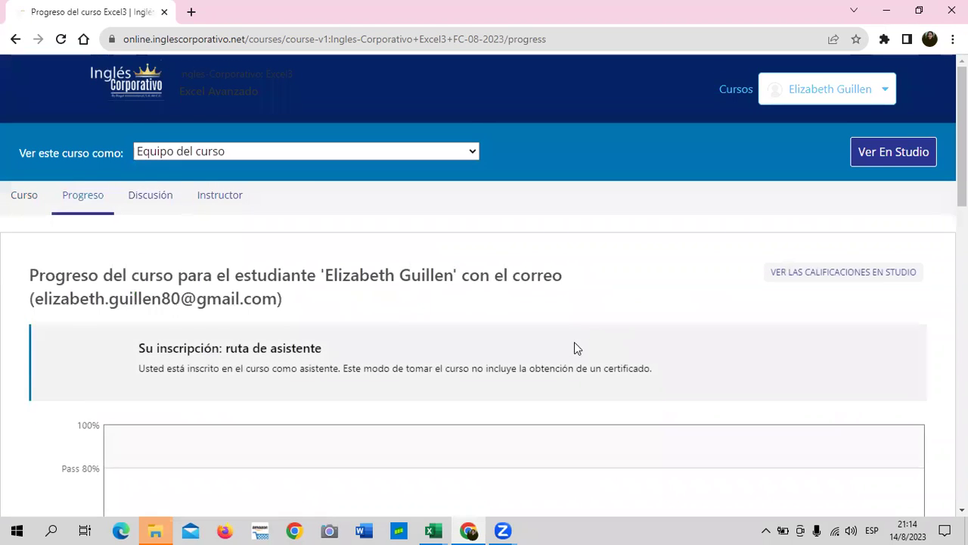
scroll(575, 346, down, 3)
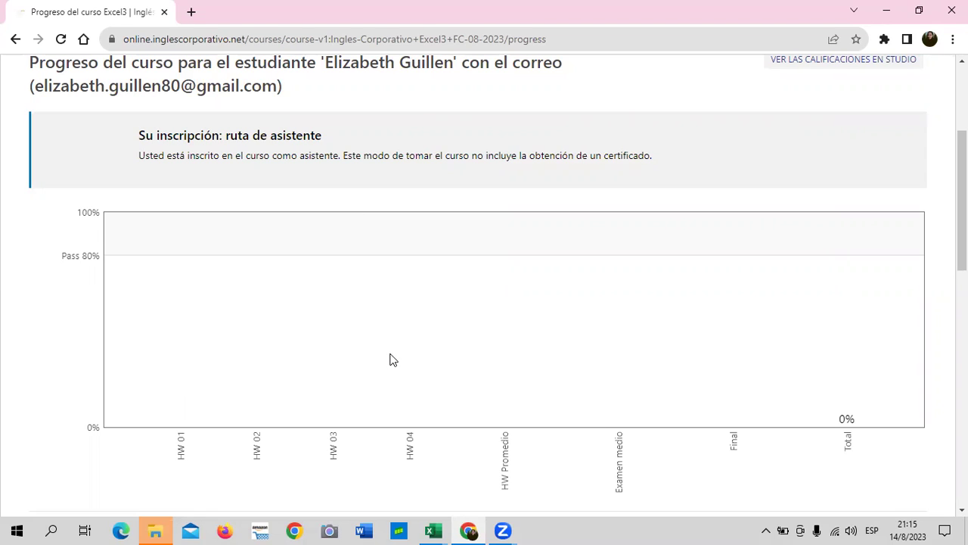
Step: Look over the progress chart again, then return to the Excel Avanzado course outline
scroll(385, 354, up, 2)
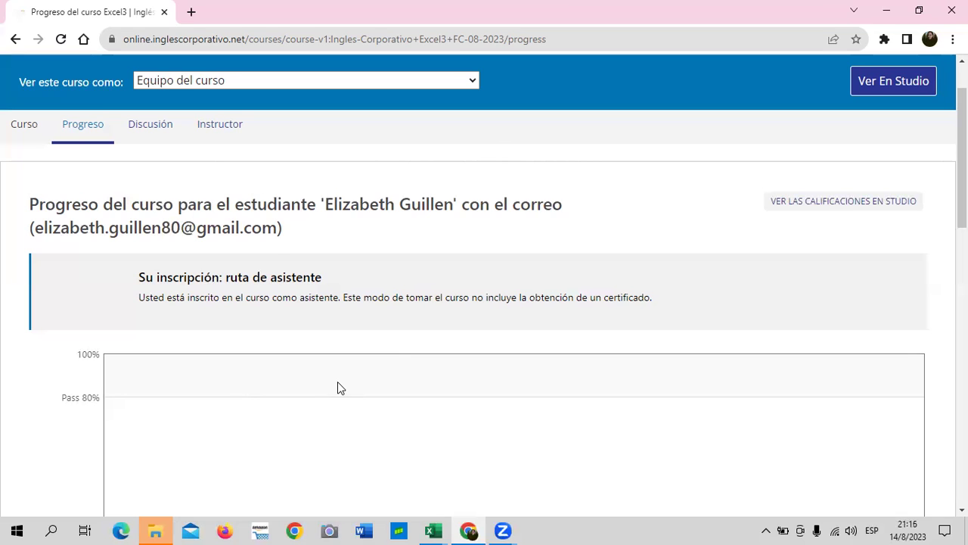
scroll(338, 386, up, 1)
scroll(337, 386, down, 3)
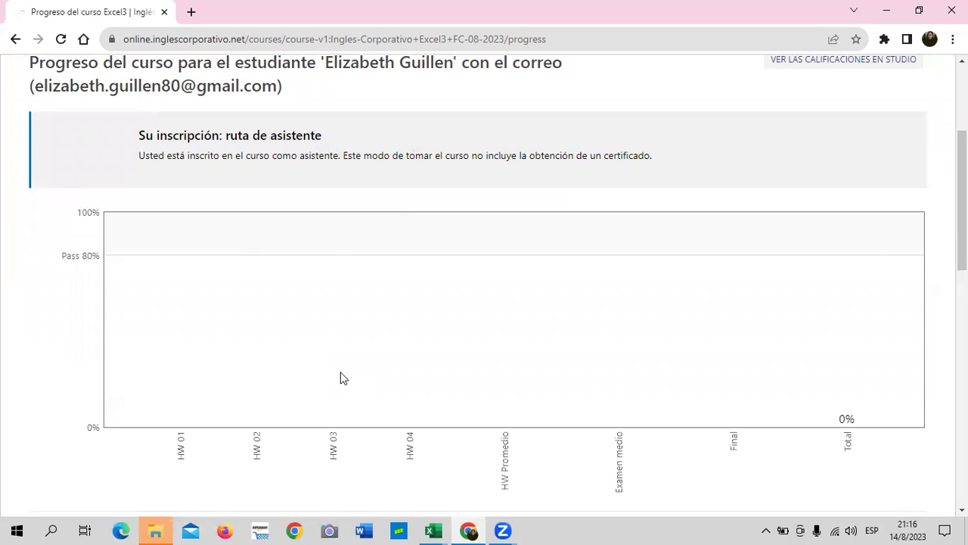
scroll(340, 378, up, 1)
scroll(340, 378, down, 1)
scroll(255, 302, up, 3)
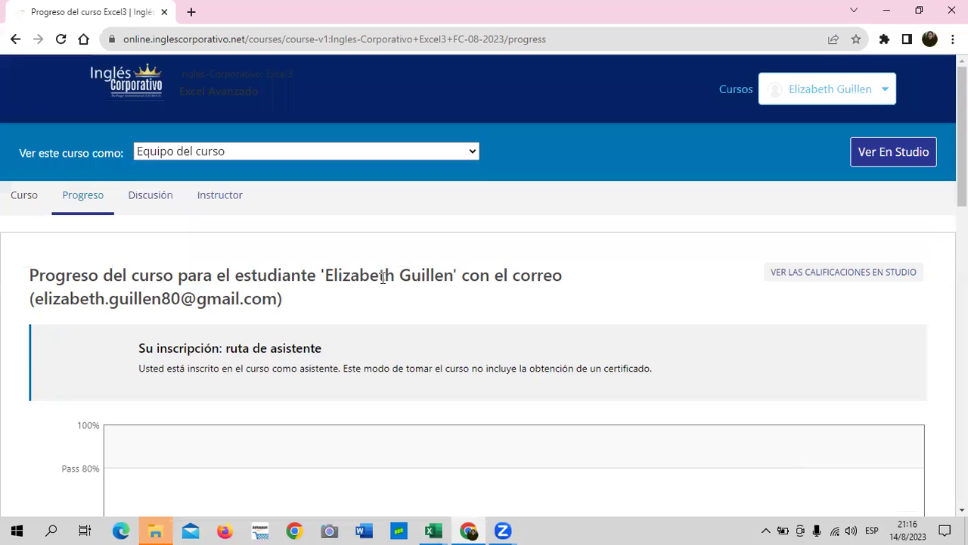
click(29, 199)
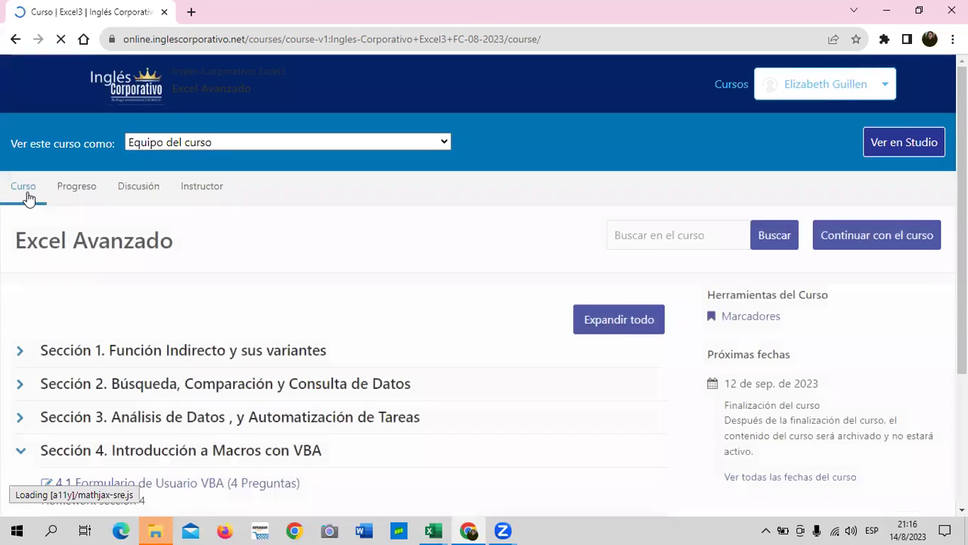
Step: Expand Sección 1 and open the 1.1 Función Indirecto (4 Preguntas) Laboratorio 1 quiz
click(242, 348)
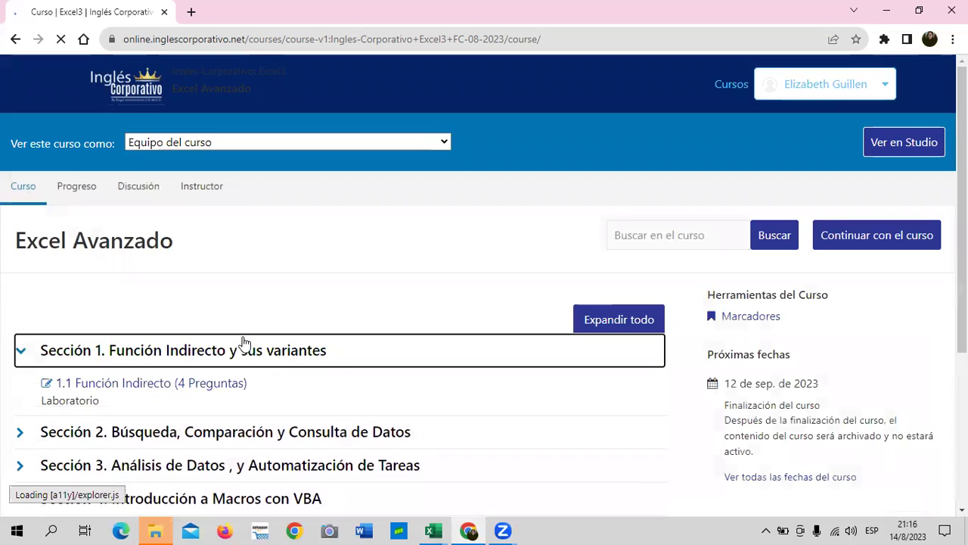
click(208, 386)
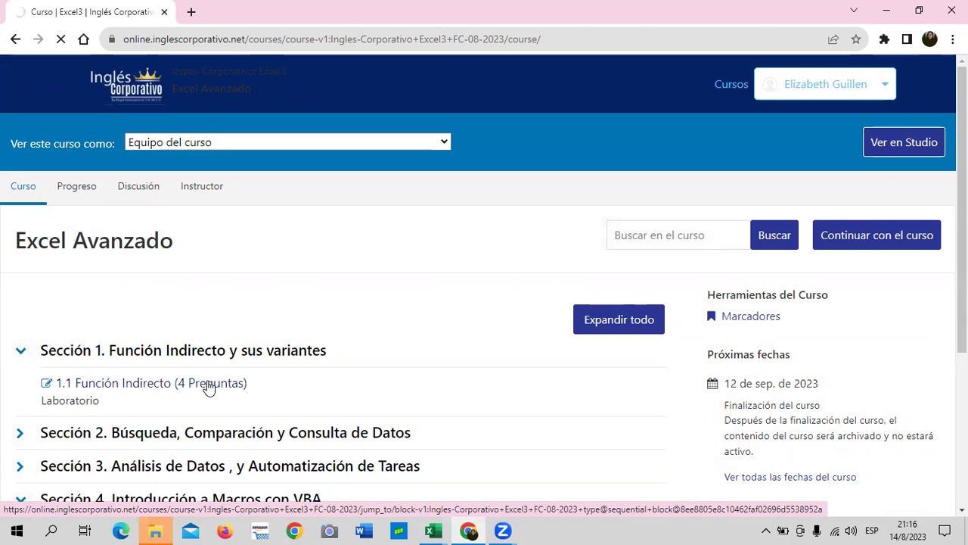
click(208, 386)
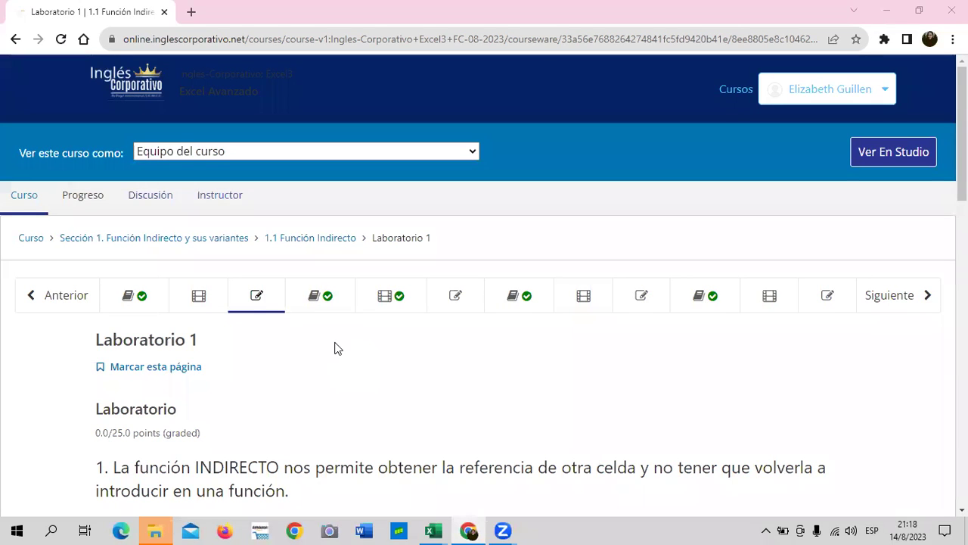
scroll(338, 349, down, 2)
scroll(338, 348, up, 1)
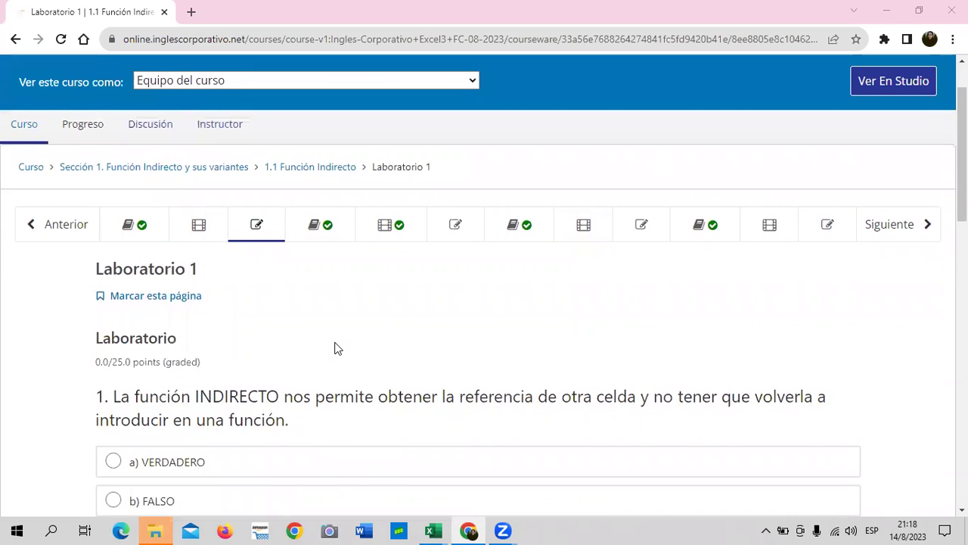
scroll(338, 349, up, 1)
scroll(338, 348, down, 2)
scroll(338, 348, up, 1)
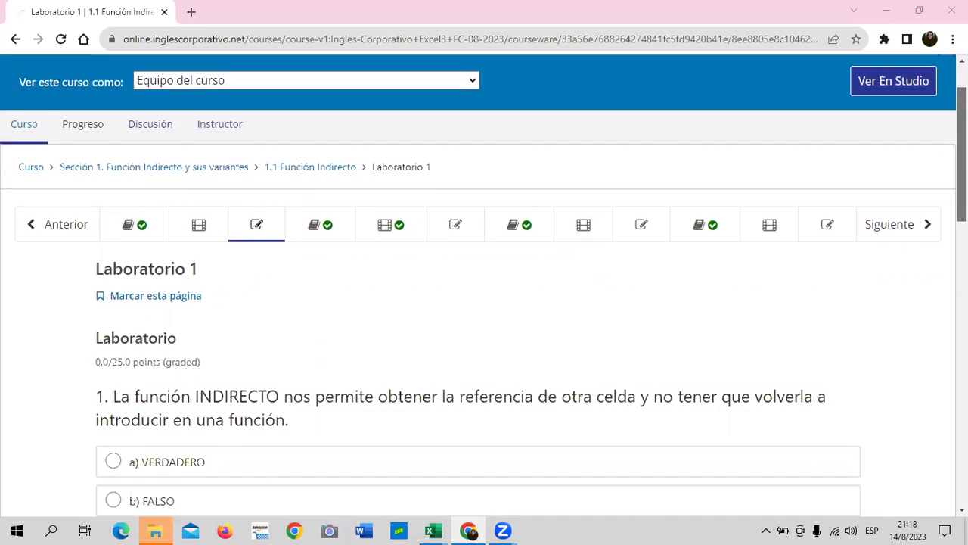
scroll(962, 152, up, 1)
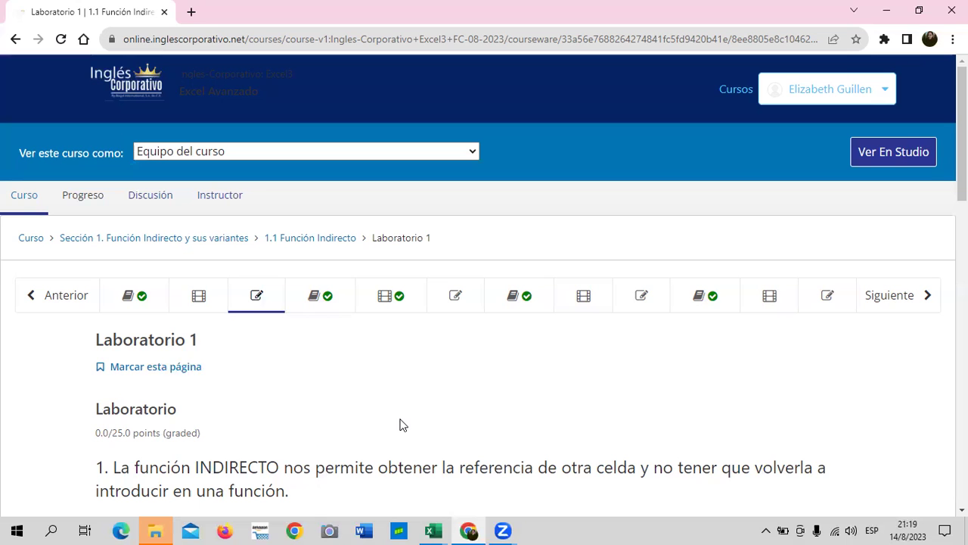
scroll(402, 425, down, 2)
scroll(401, 423, down, 1)
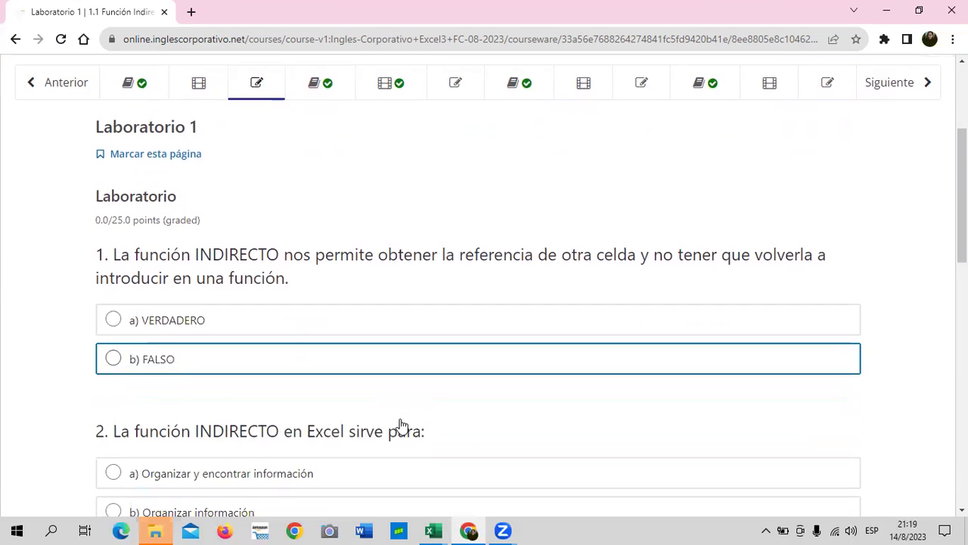
Step: Skim the Conoce la función indirecto video unit, then move to Objetivo de la lección 1.1
click(206, 80)
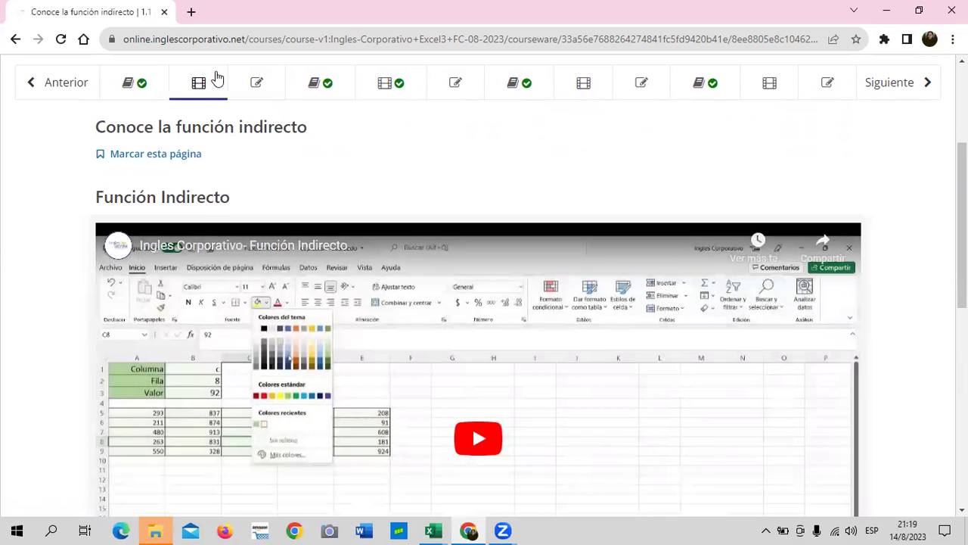
scroll(441, 258, down, 1)
scroll(441, 258, down, 1)
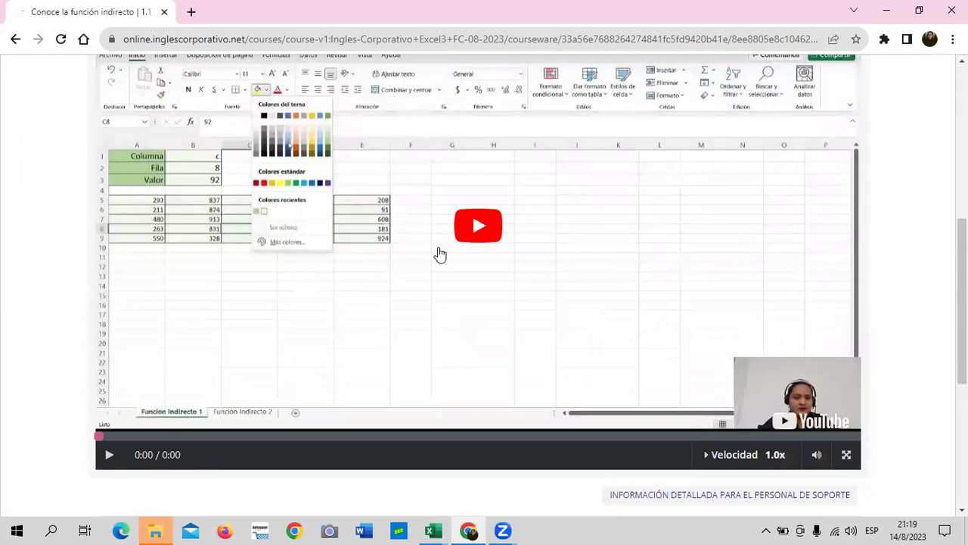
scroll(438, 254, up, 1)
scroll(177, 162, up, 2)
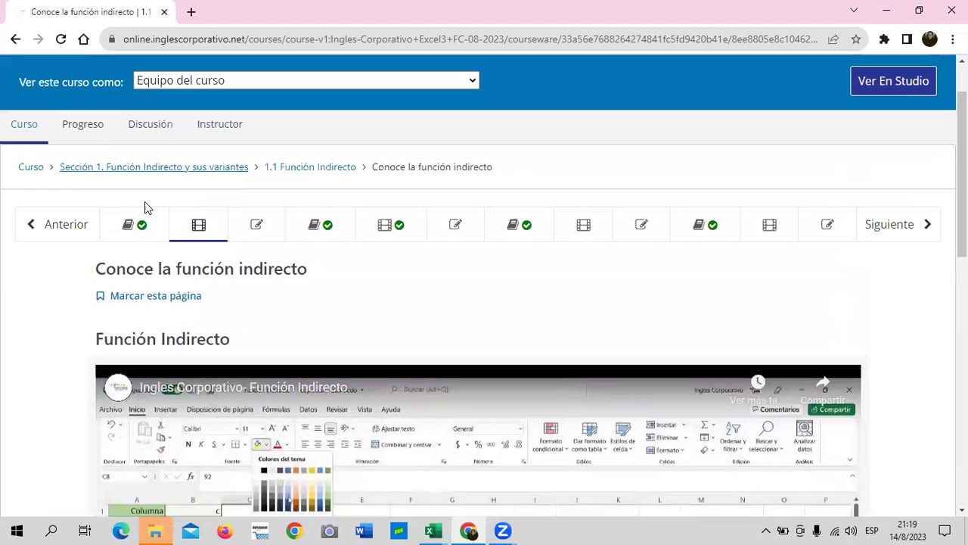
click(150, 223)
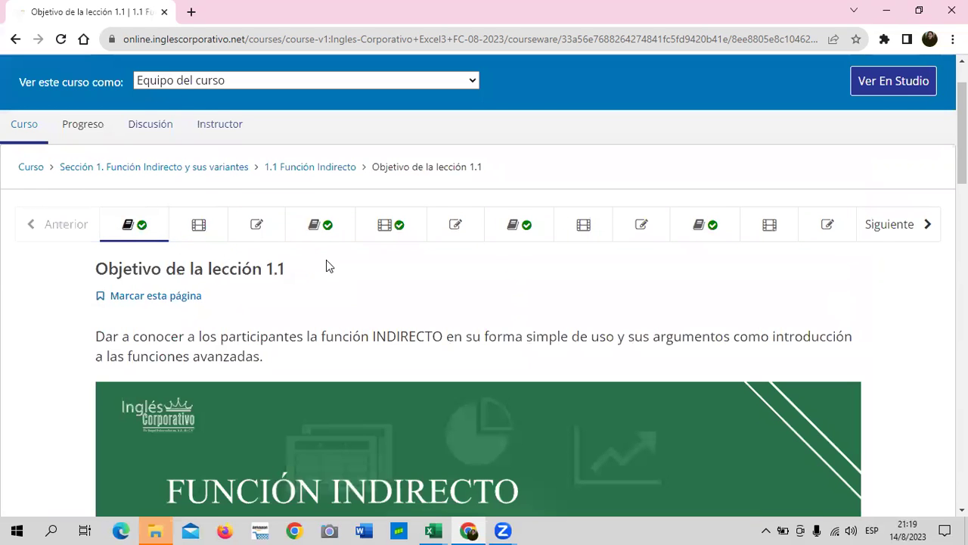
scroll(326, 261, down, 2)
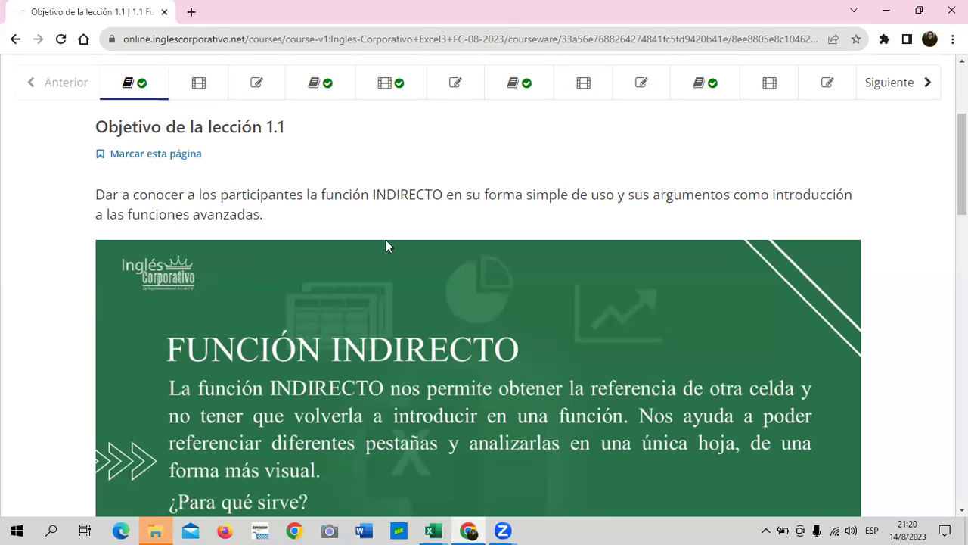
scroll(386, 240, up, 1)
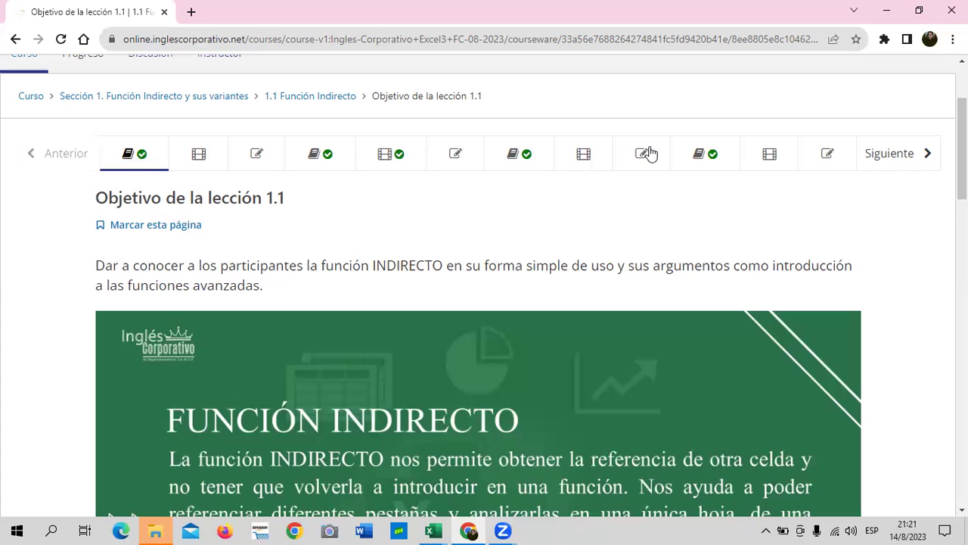
Step: Scroll the 'Objetivo de la lección 1.1' page to read the INDIRECTO lesson goal
scroll(961, 151, up, 1)
scroll(697, 165, up, 1)
scroll(697, 165, down, 1)
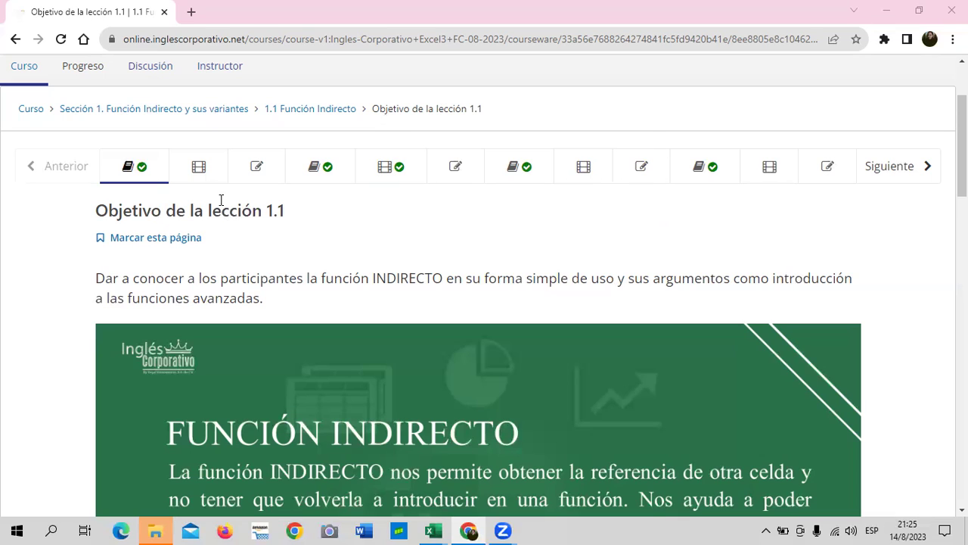
Step: Review the INDIRECTO data-validation video lesson, then move on to the Laboratorio 2 quiz
click(373, 177)
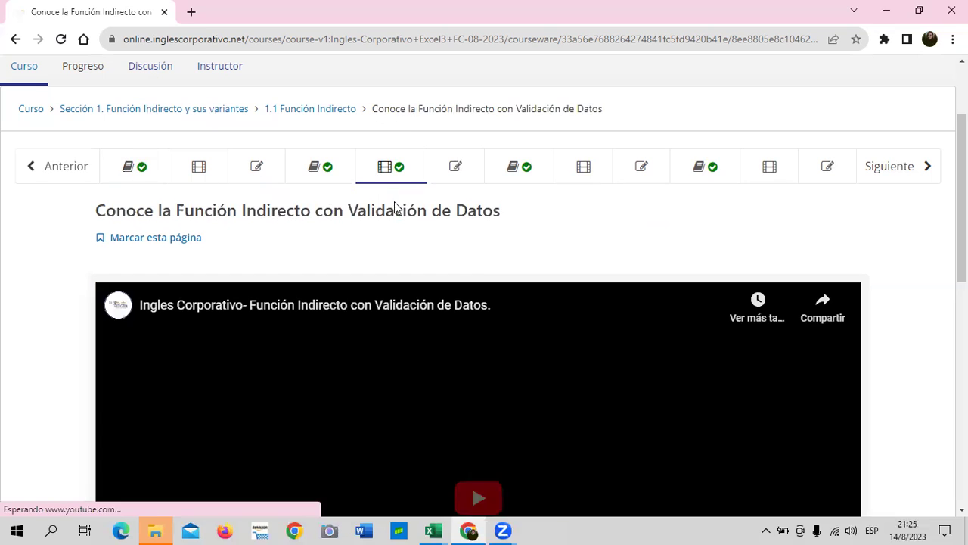
scroll(551, 306, down, 2)
scroll(551, 304, down, 3)
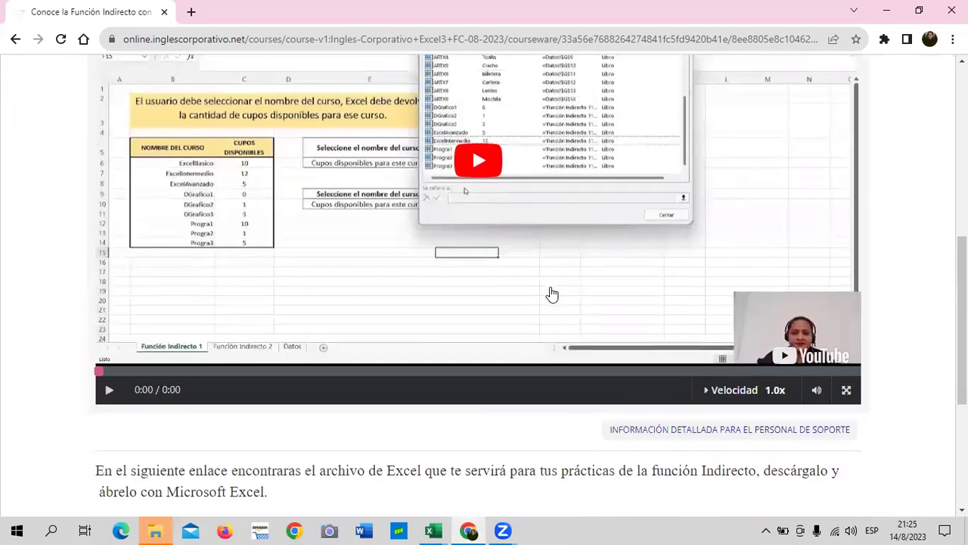
scroll(552, 303, up, 3)
scroll(548, 280, up, 2)
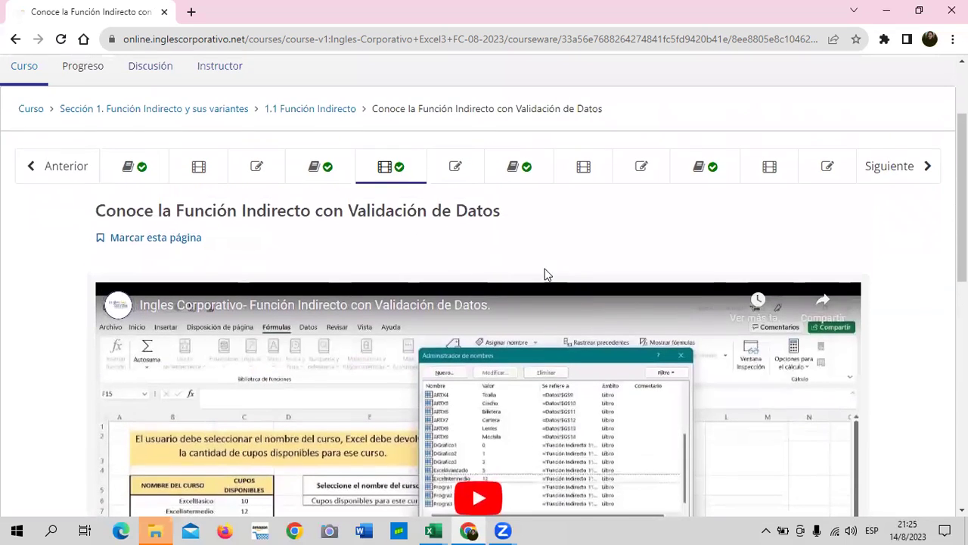
click(476, 169)
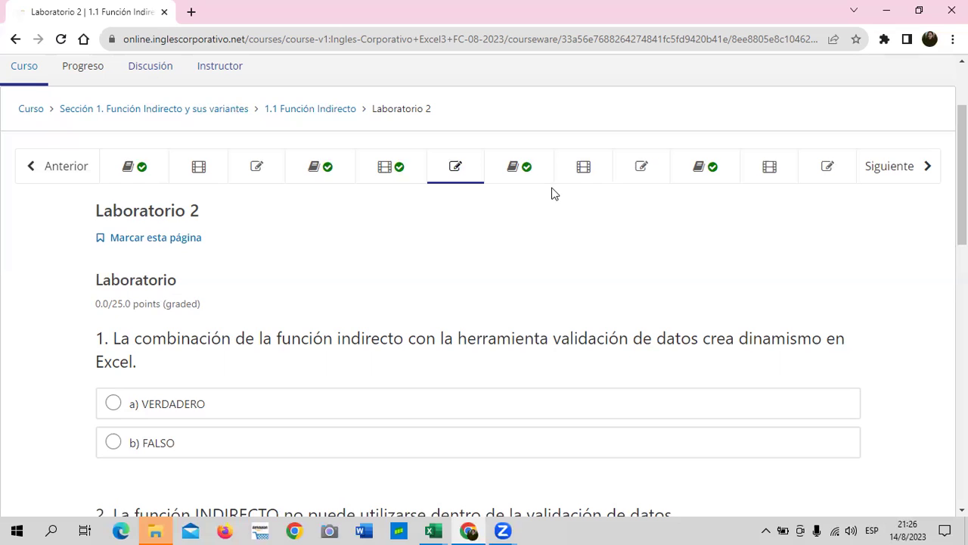
Step: Return to the 'Objetivo de la lección 1.1' page and read down through it
click(155, 163)
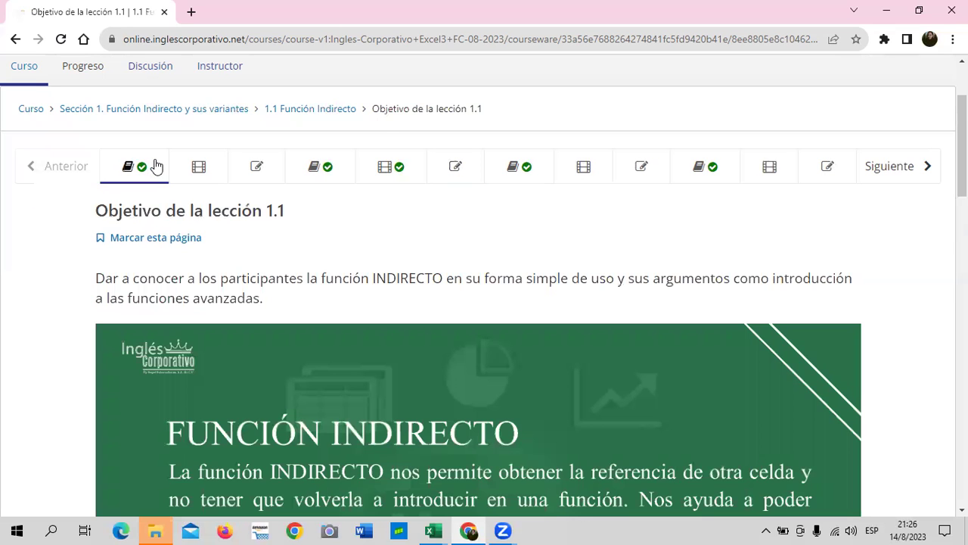
scroll(525, 342, down, 5)
scroll(532, 328, down, 5)
scroll(531, 328, down, 5)
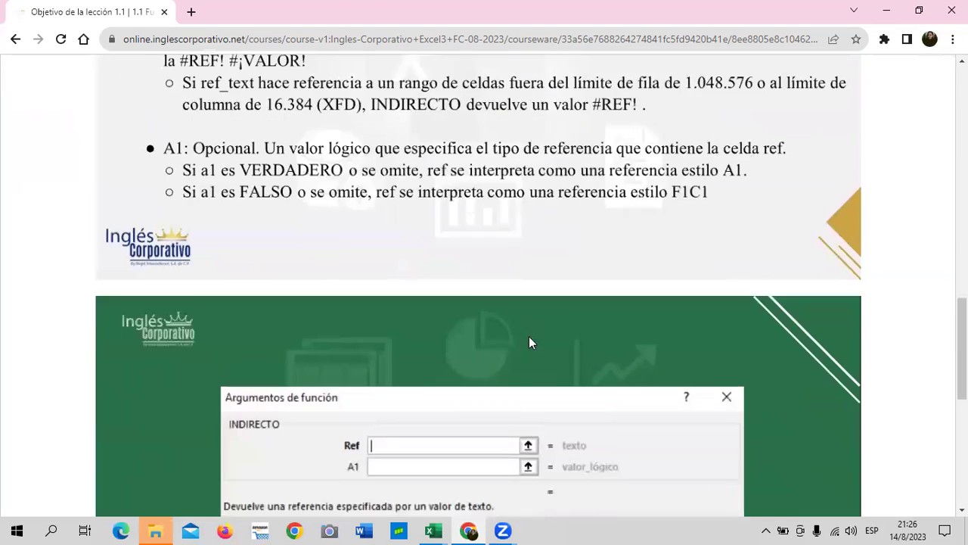
scroll(529, 336, down, 5)
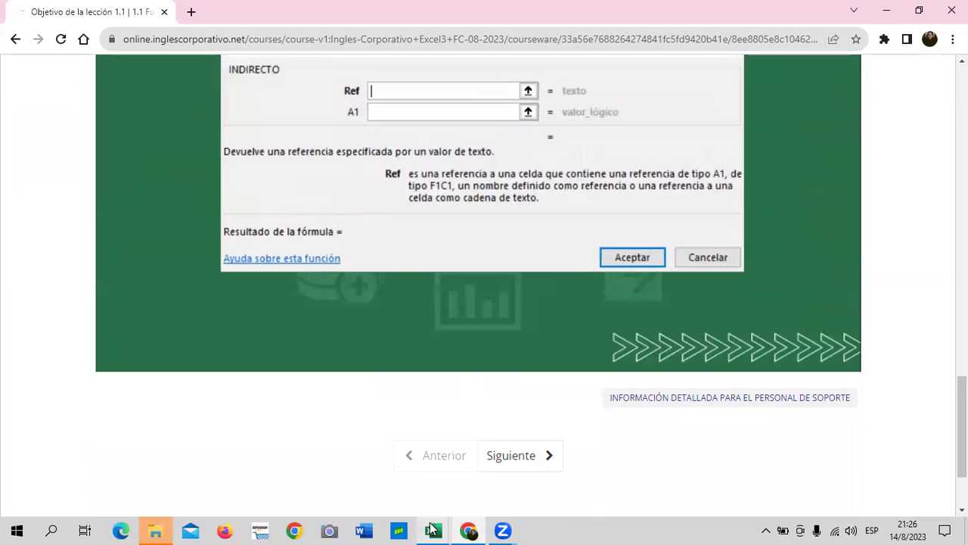
Step: Bring the Función_Indirecto_1 (1) workbook to the front and select empty cell O5
mouse_move(430, 523)
click(317, 473)
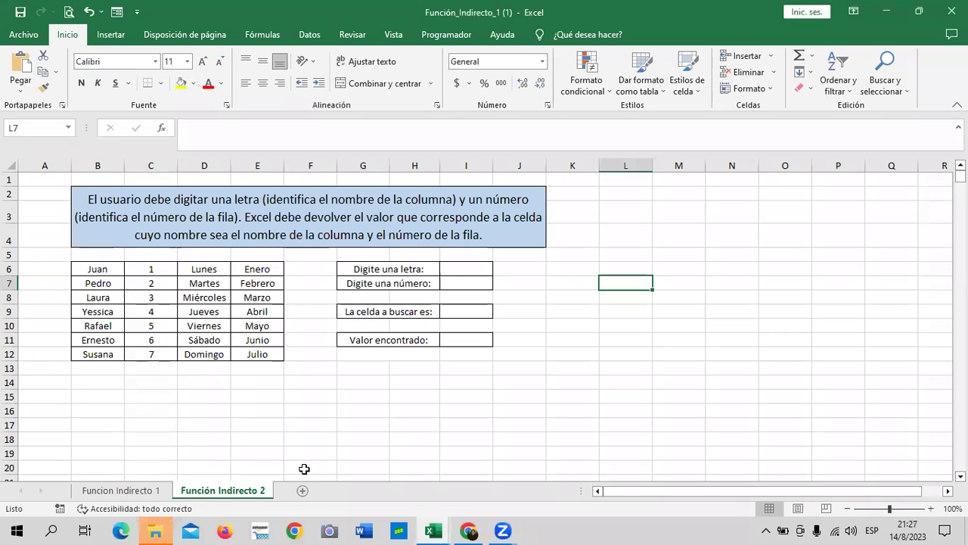
click(781, 253)
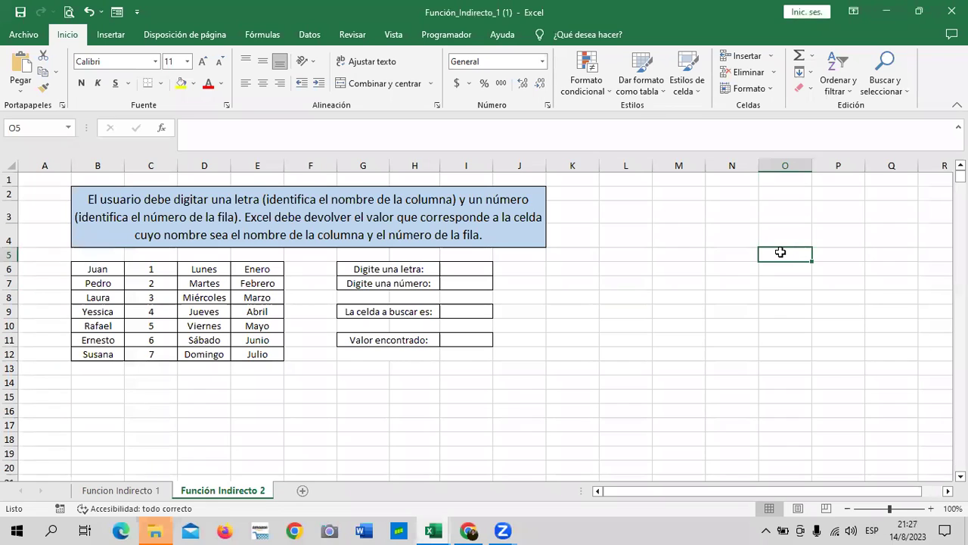
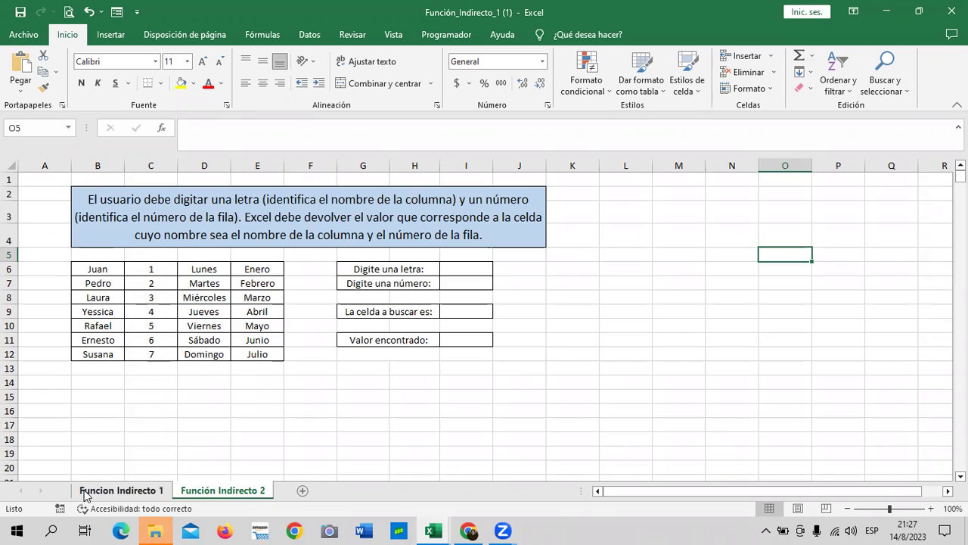
Step: Show the Funcion Indirecto 1 sheet, then bring the Chrome course page back to the front
click(85, 494)
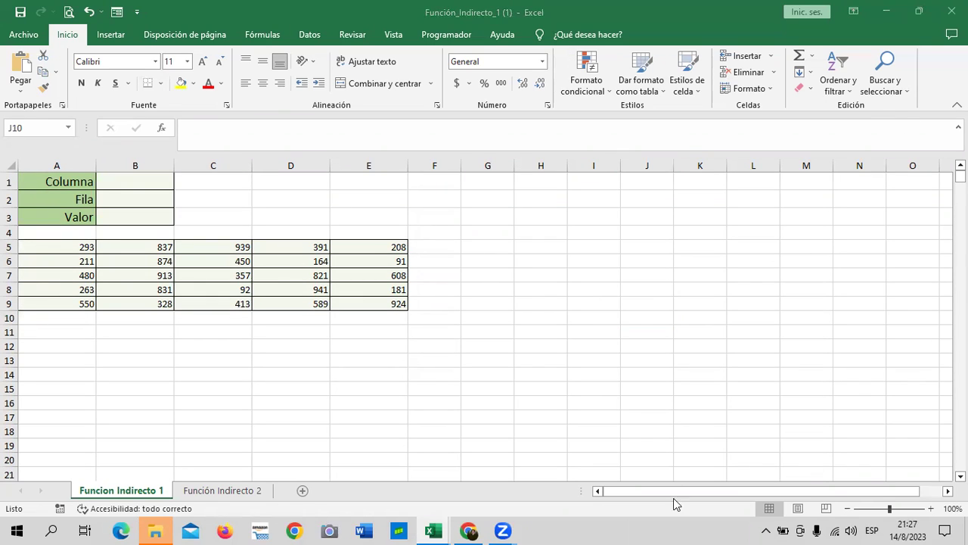
mouse_move(465, 527)
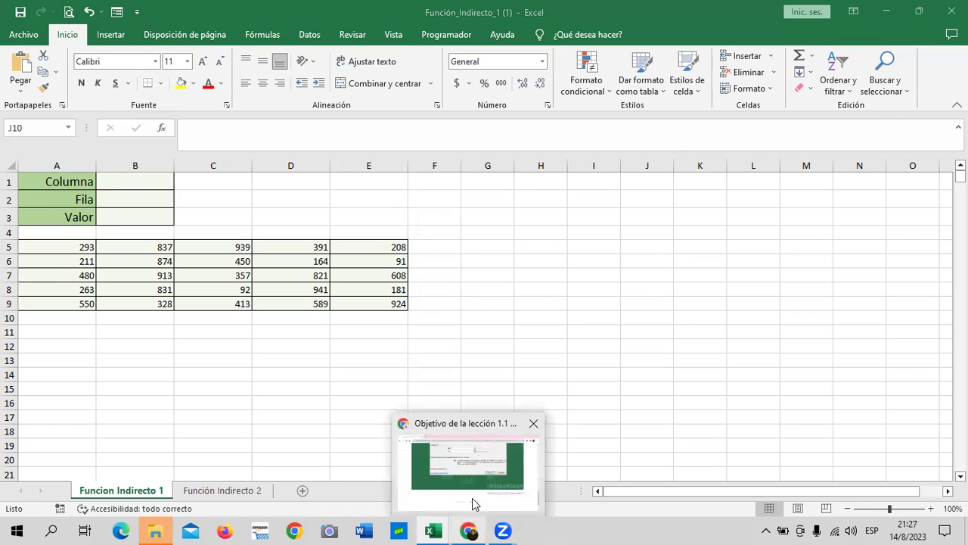
click(473, 484)
Step: Scroll the course page from the lesson 1.1 objective to the Función INDIRECTO explanation slide
scroll(552, 254, up, 3)
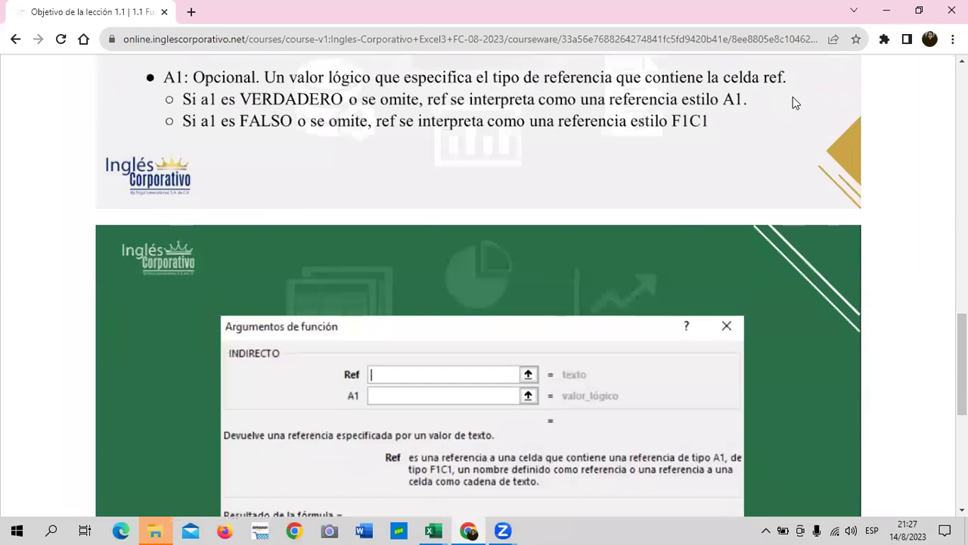
scroll(656, 241, up, 10)
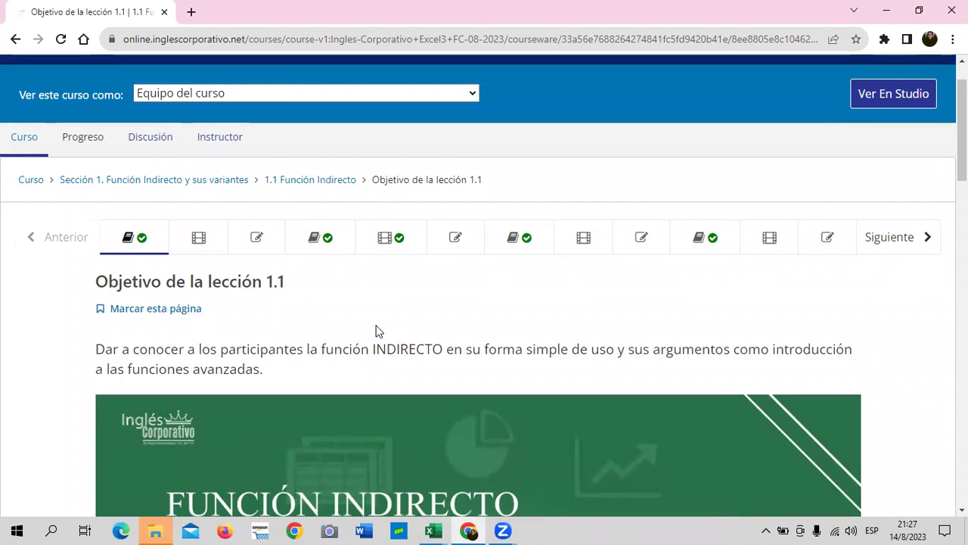
scroll(374, 333, down, 1)
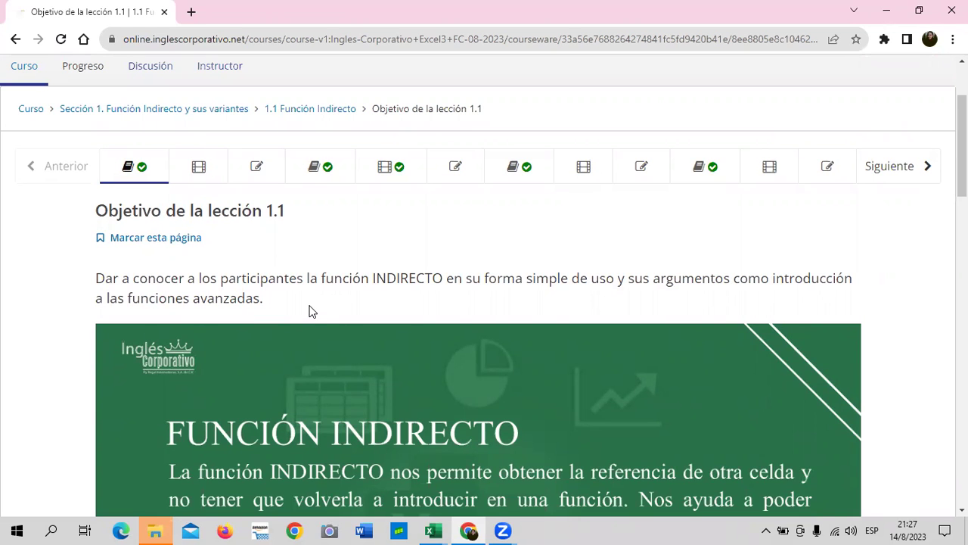
scroll(309, 310, down, 1)
scroll(309, 310, down, 2)
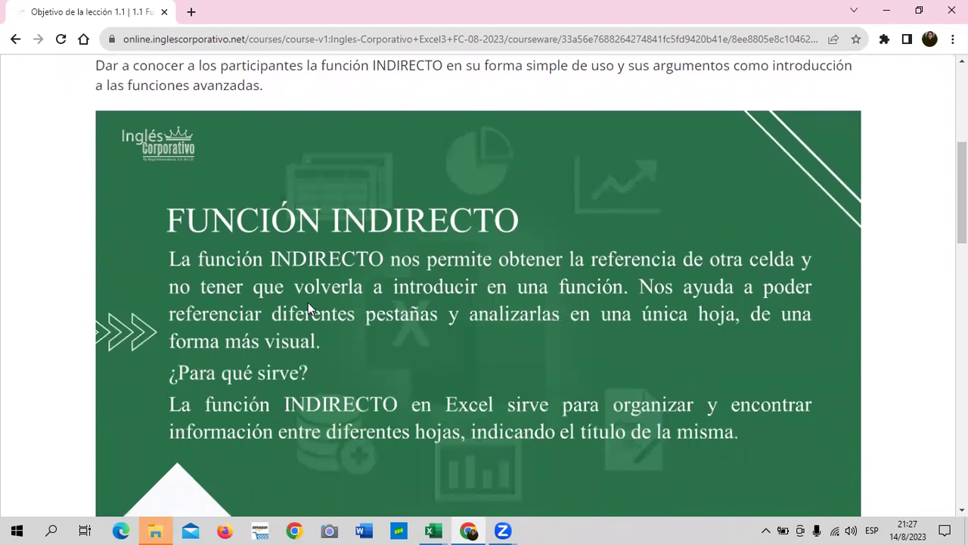
scroll(307, 303, down, 1)
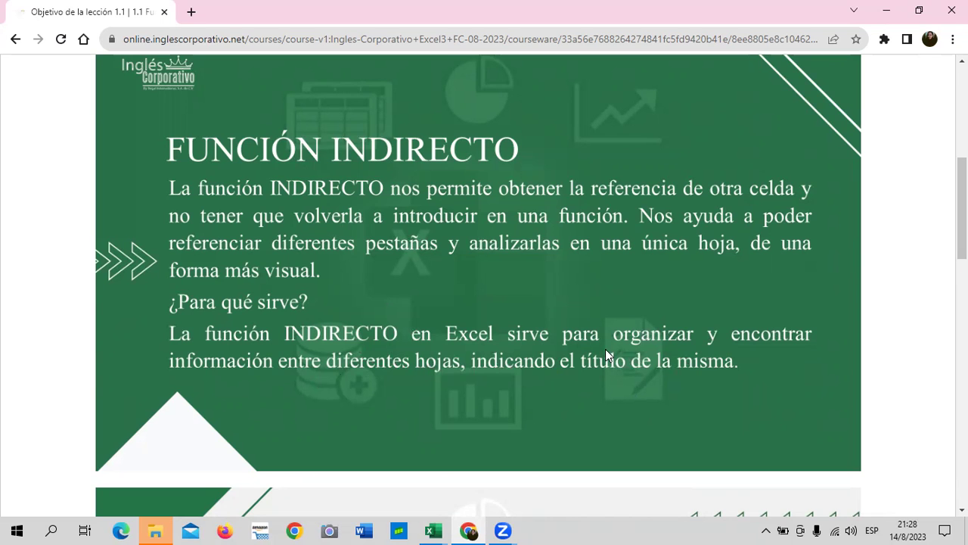
Step: Scroll down to the Sintaxis slide for =INDIRECTO(Referencia; [A1]) with its Ref_text and A1 descriptions
scroll(604, 354, down, 1)
scroll(604, 354, down, 1)
scroll(604, 354, down, 2)
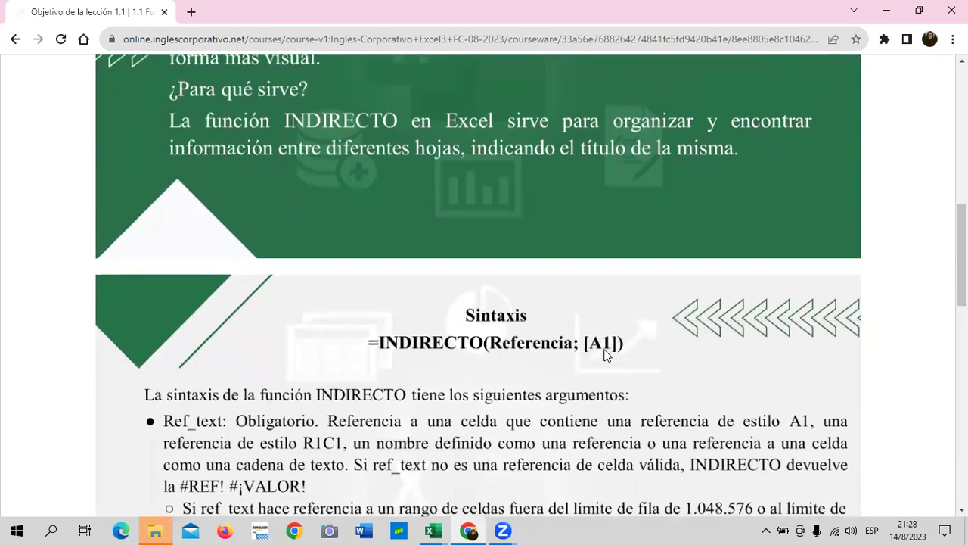
scroll(604, 354, down, 1)
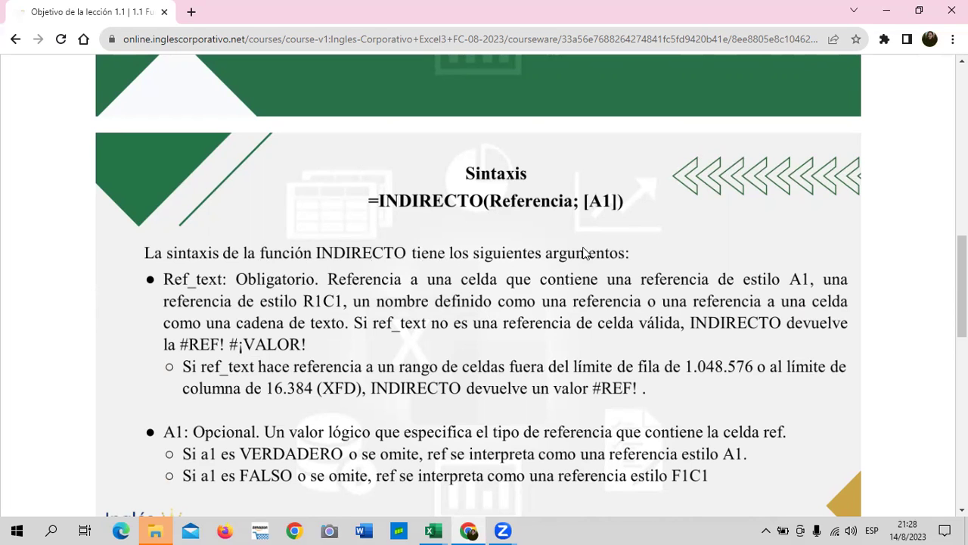
scroll(673, 250, down, 2)
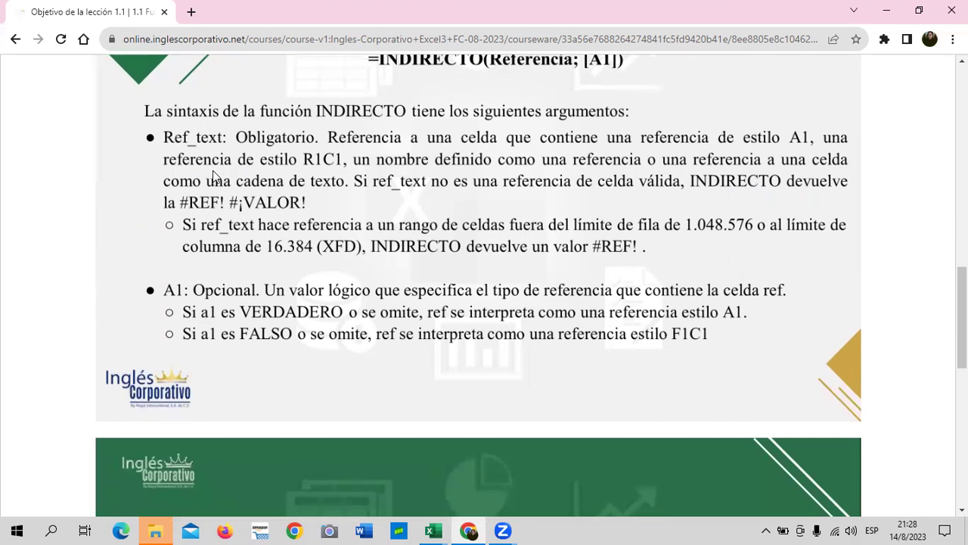
scroll(454, 219, up, 2)
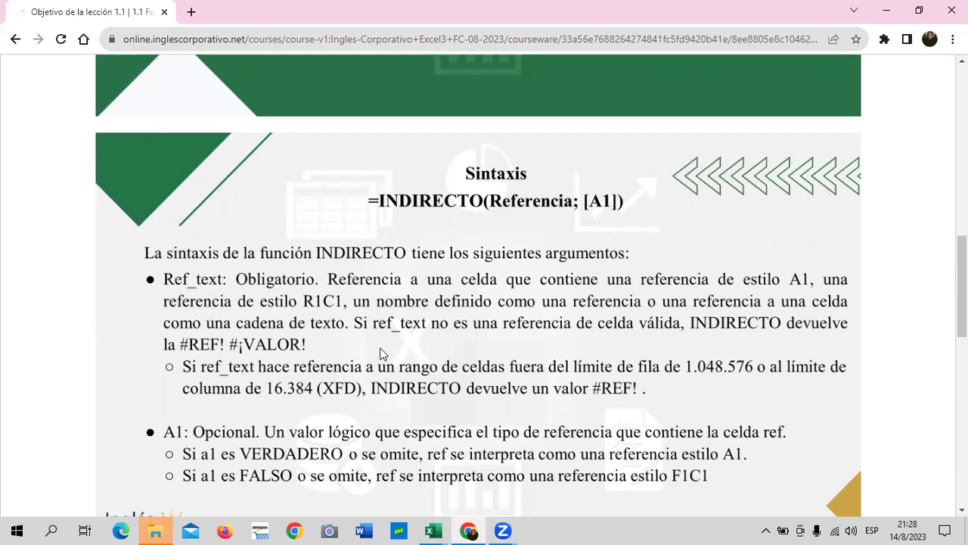
scroll(380, 349, down, 1)
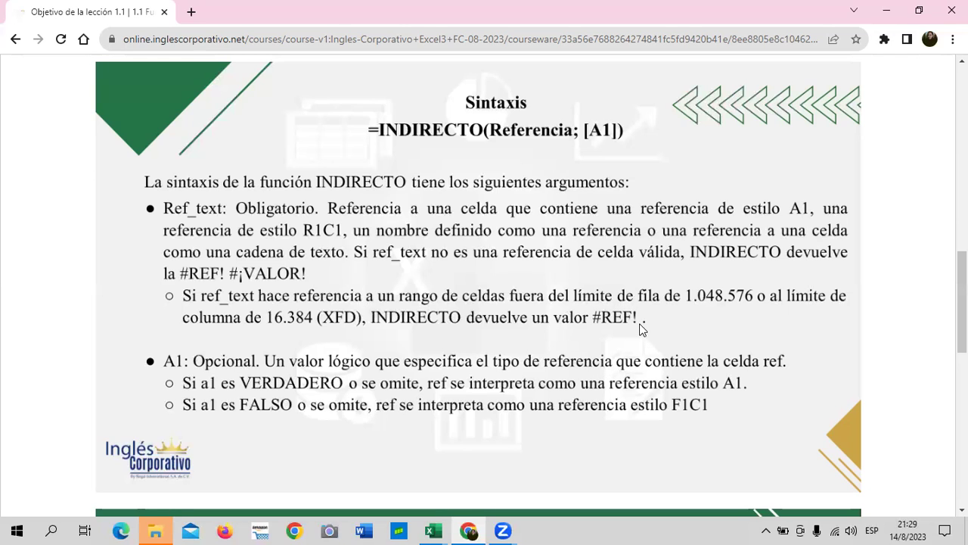
Step: Scroll past the INDIRECTO Argumentos de función screenshot to the Anterior/Siguiente buttons at the page bottom
scroll(303, 384, down, 2)
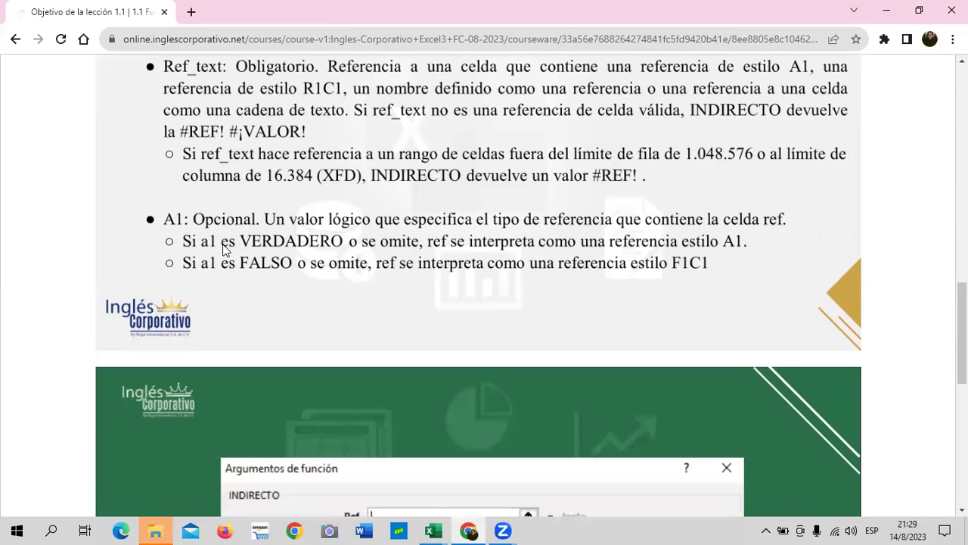
scroll(223, 250, up, 3)
scroll(206, 382, down, 1)
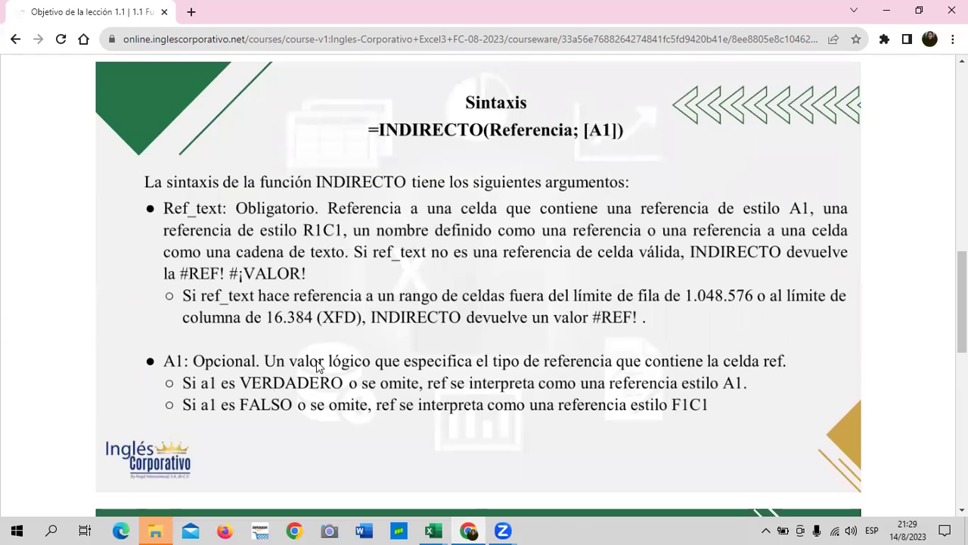
scroll(485, 375, down, 1)
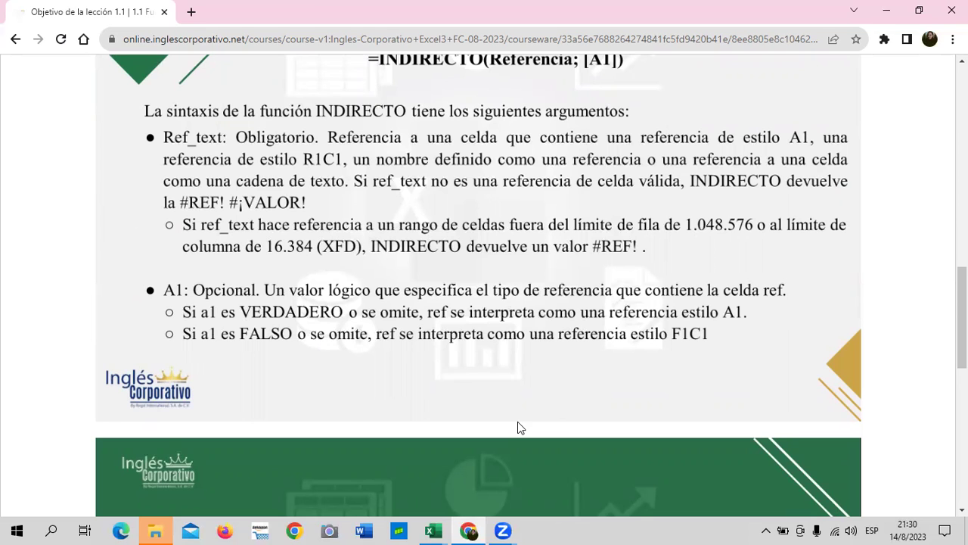
scroll(517, 421, down, 1)
scroll(517, 420, down, 1)
scroll(515, 421, down, 2)
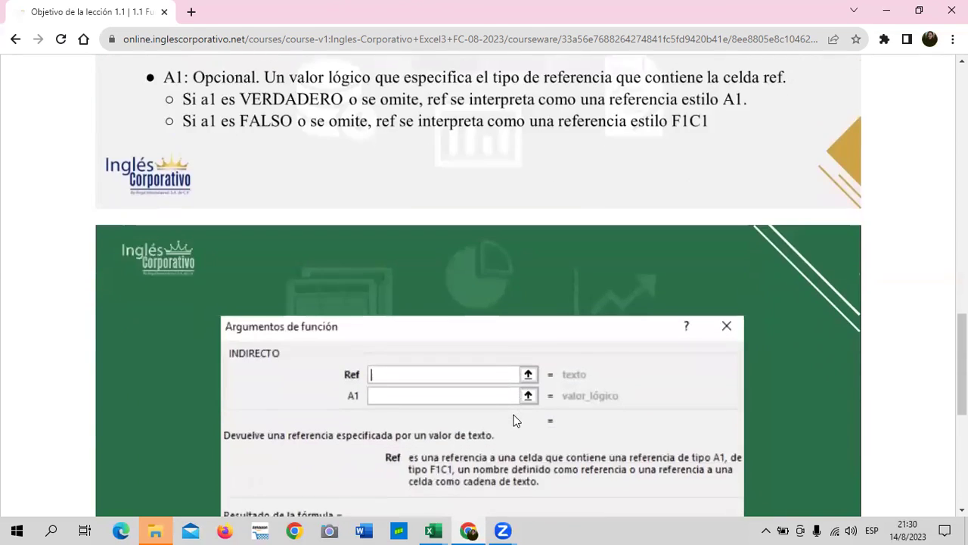
scroll(515, 420, down, 3)
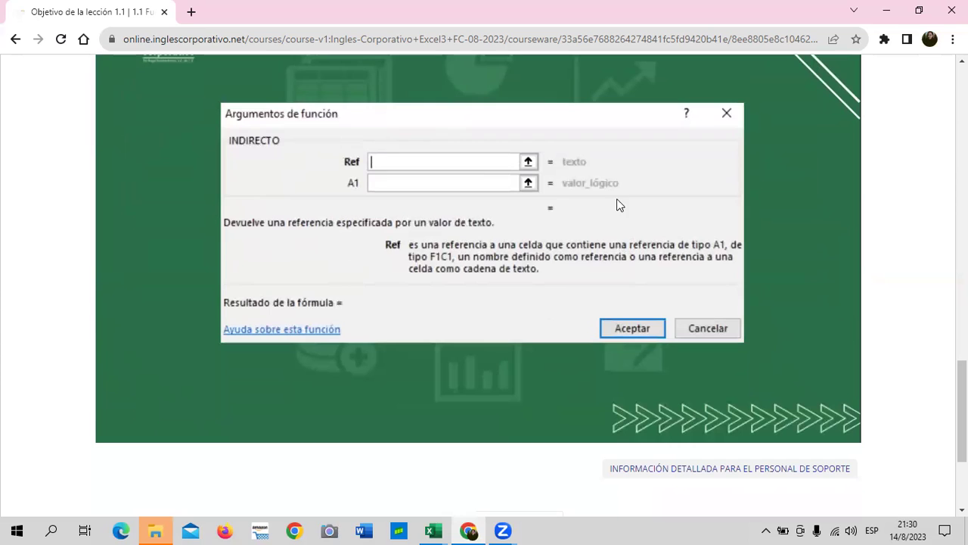
scroll(333, 264, down, 2)
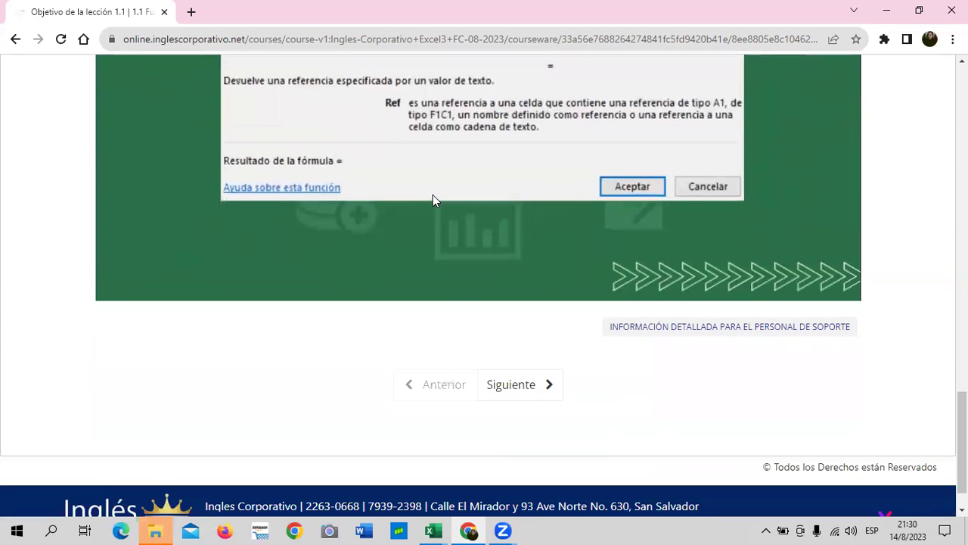
Step: Go to the Conoce la función indirecto lesson and play its Función Indirecto video
click(509, 386)
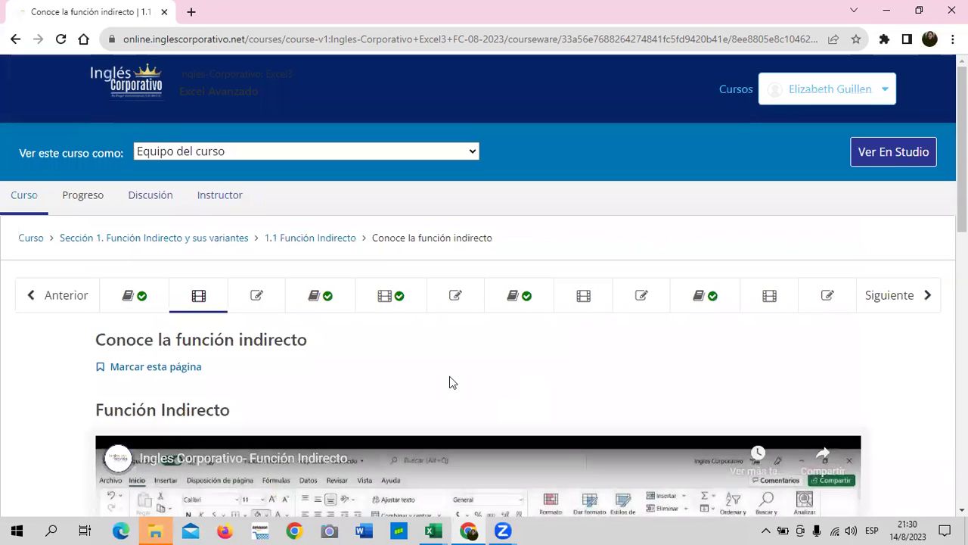
scroll(346, 372, down, 5)
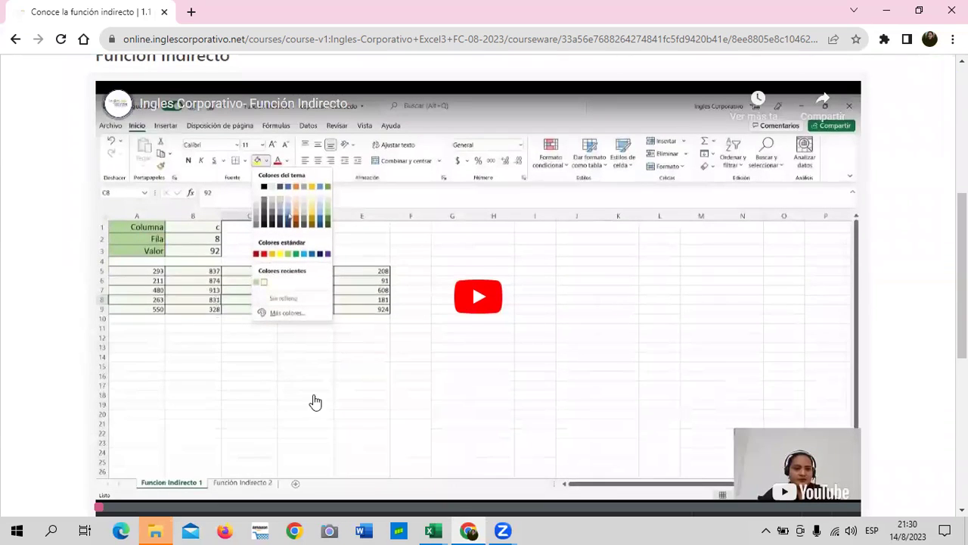
scroll(305, 426, down, 2)
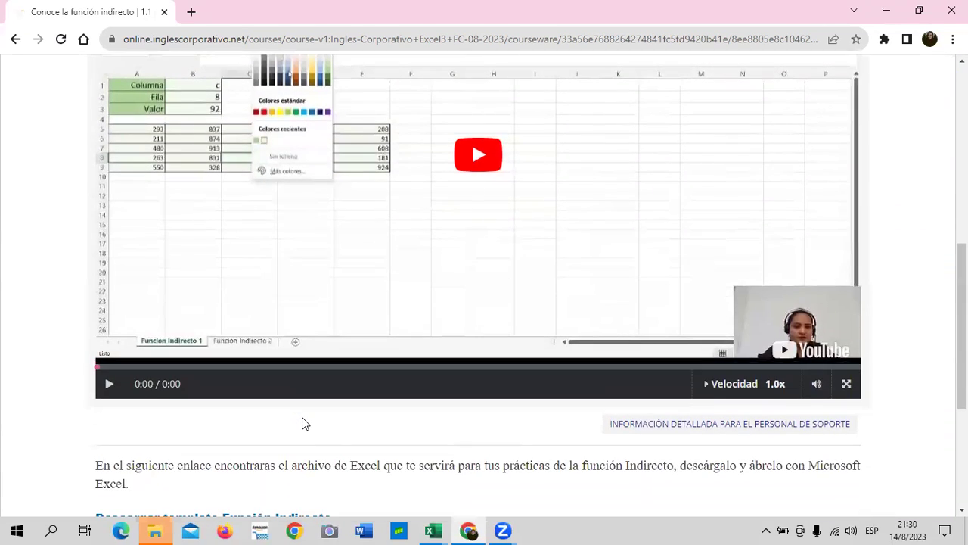
scroll(302, 424, down, 1)
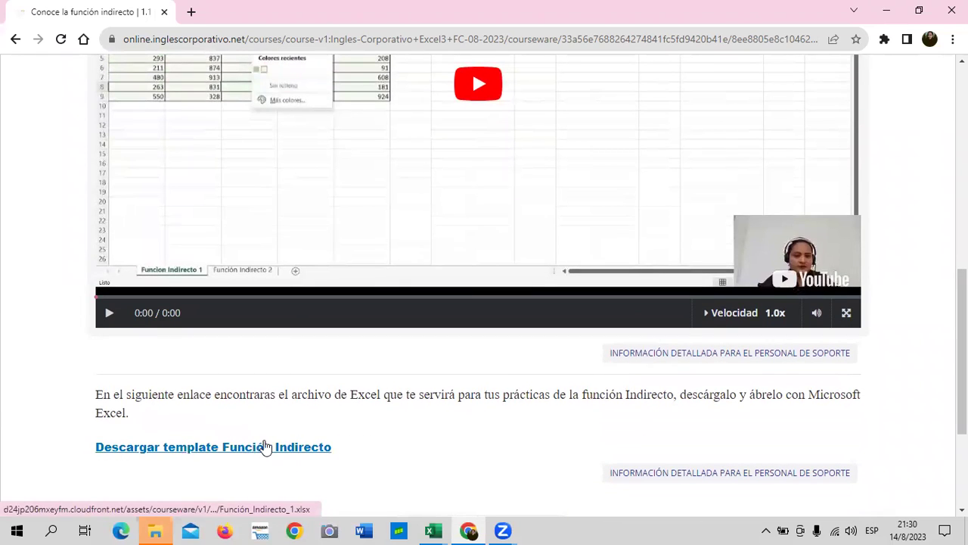
scroll(302, 423, up, 3)
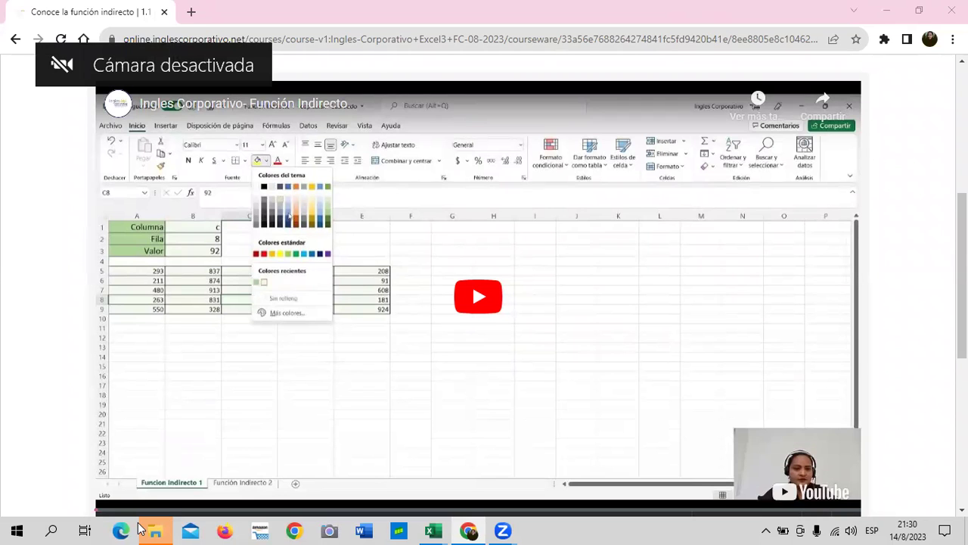
click(491, 303)
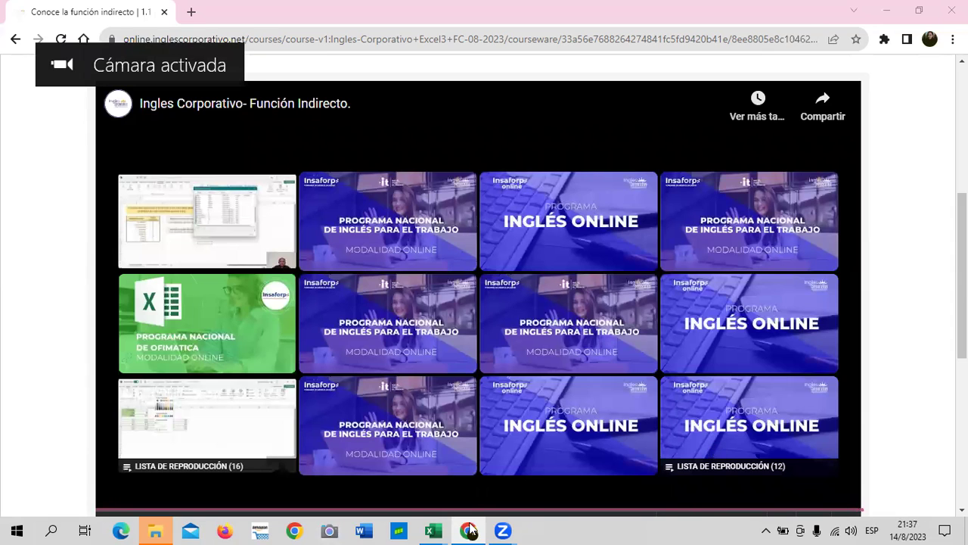
Step: Bring the Función_Indirecto_1 (1) Excel workbook back to the front from the taskbar previews
mouse_move(426, 528)
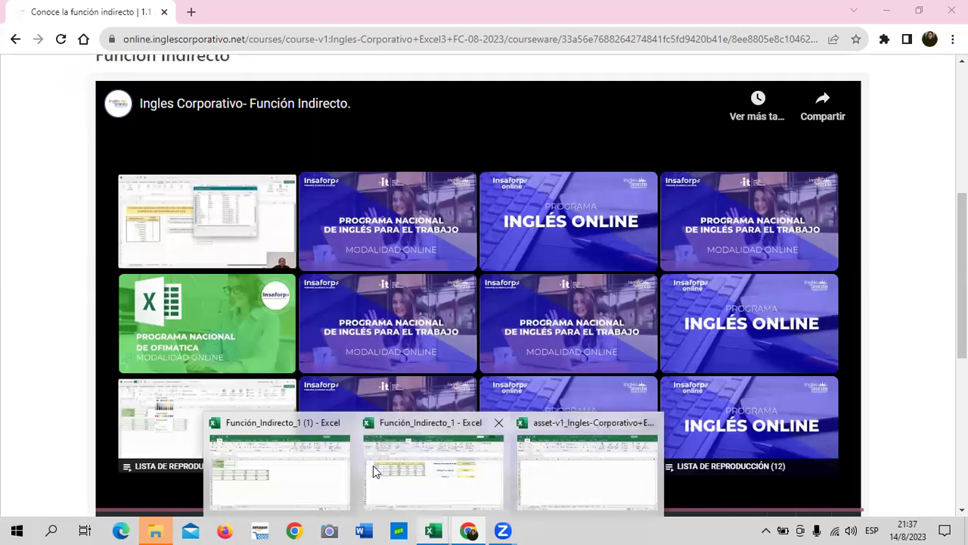
click(303, 475)
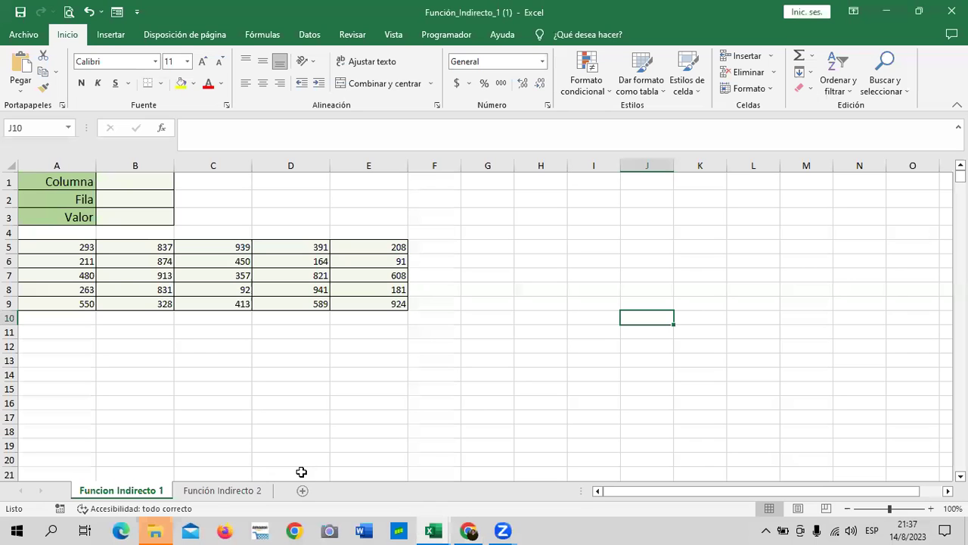
click(571, 289)
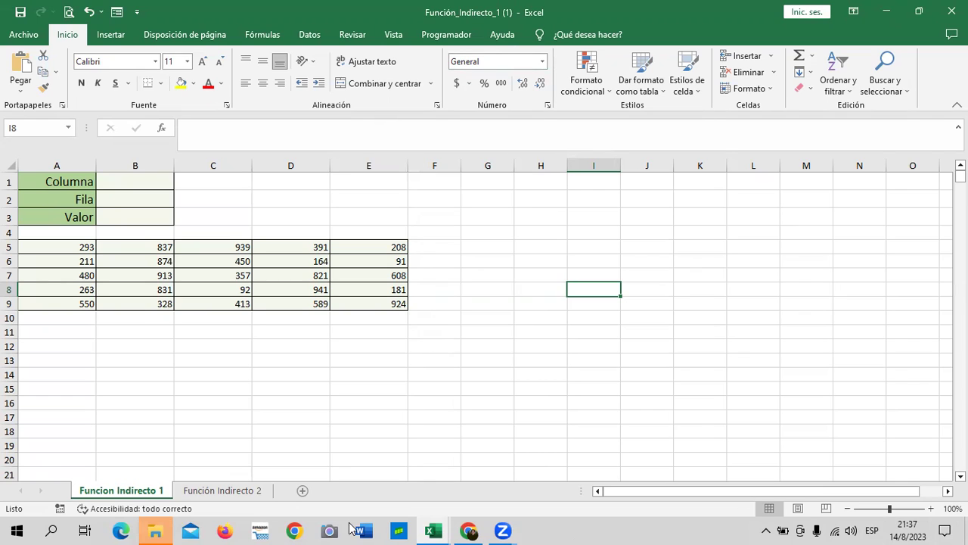
Step: Add blank sheet Hoja1 after Función Indirecto 2, then go back to Funcion Indirecto 1
click(222, 491)
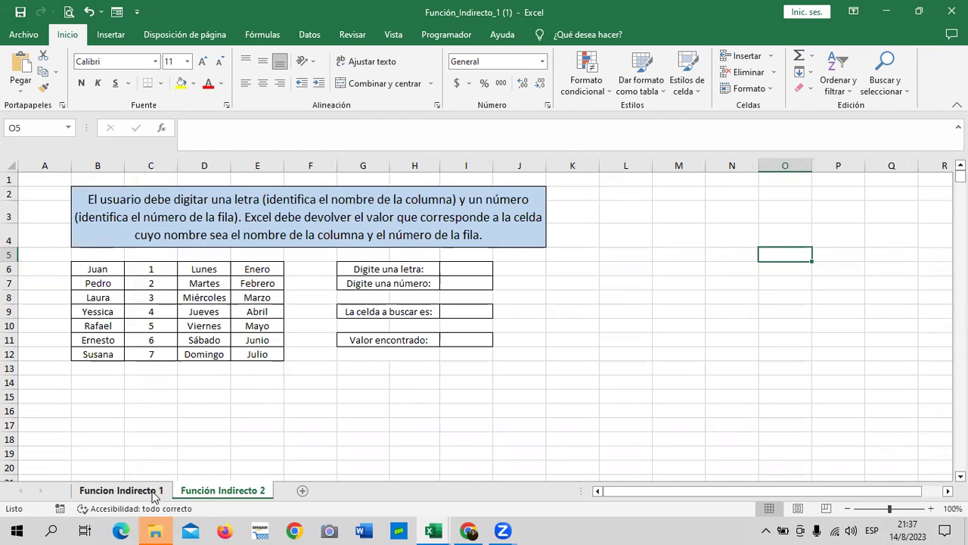
click(223, 490)
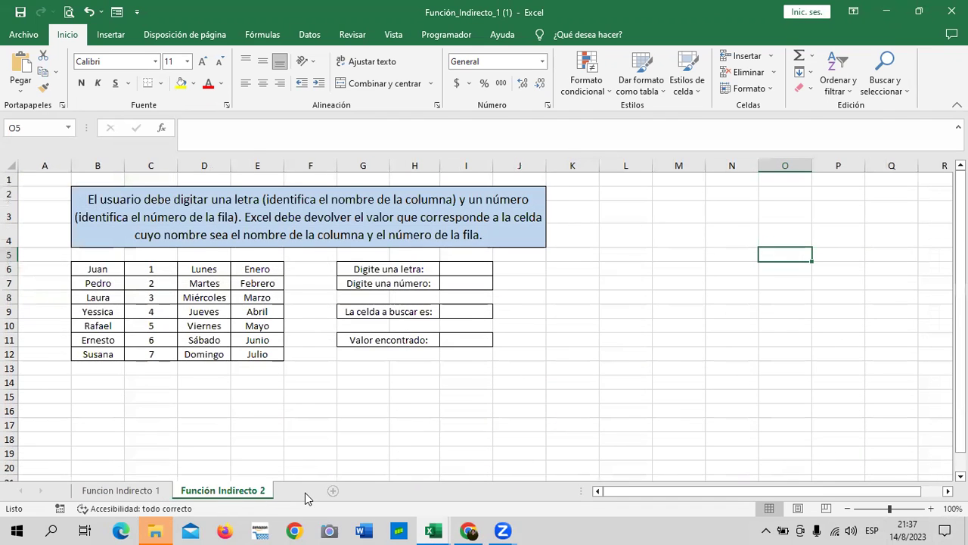
click(305, 492)
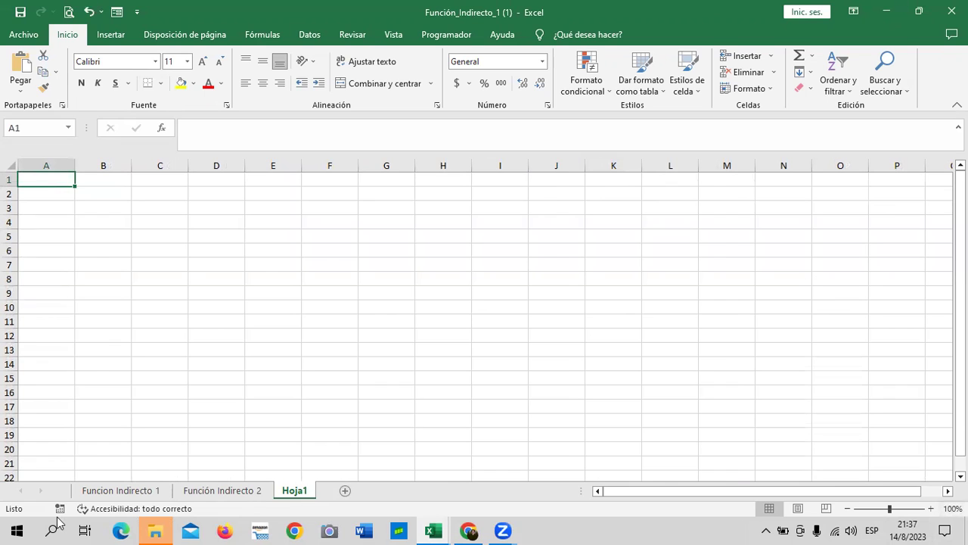
click(118, 491)
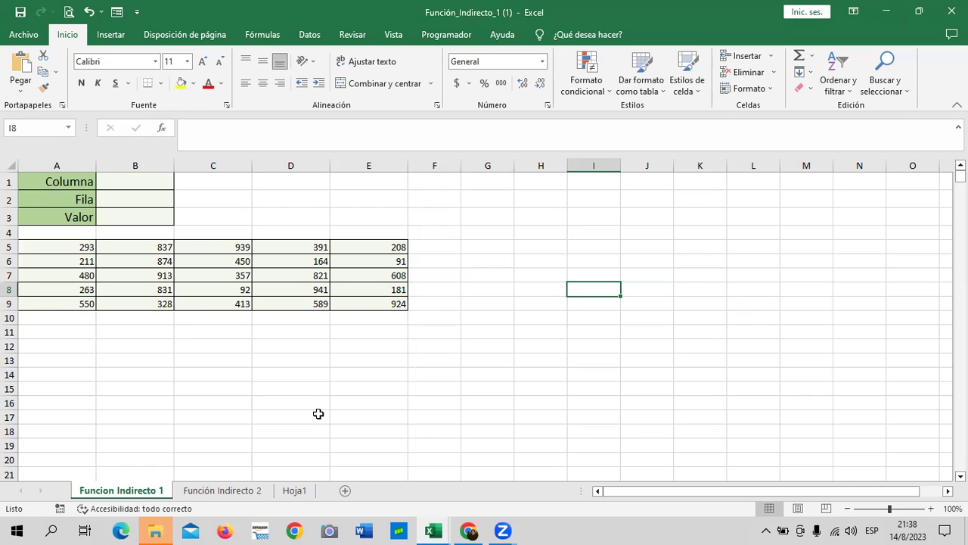
click(211, 494)
click(151, 490)
click(485, 317)
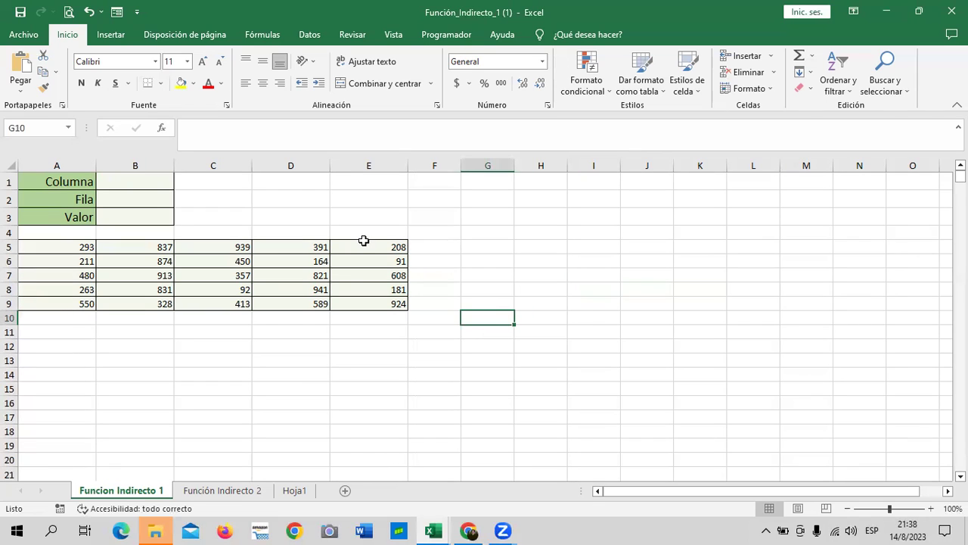
click(598, 245)
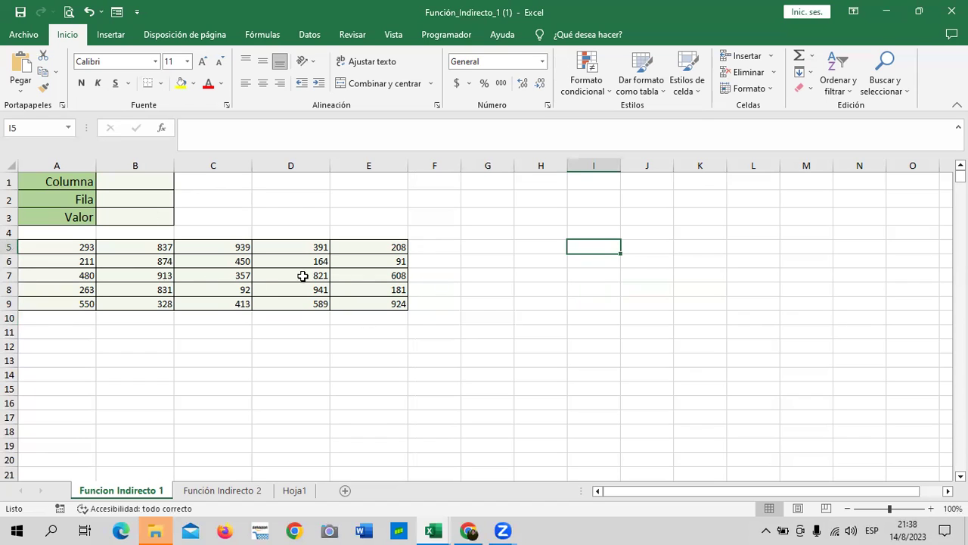
click(484, 277)
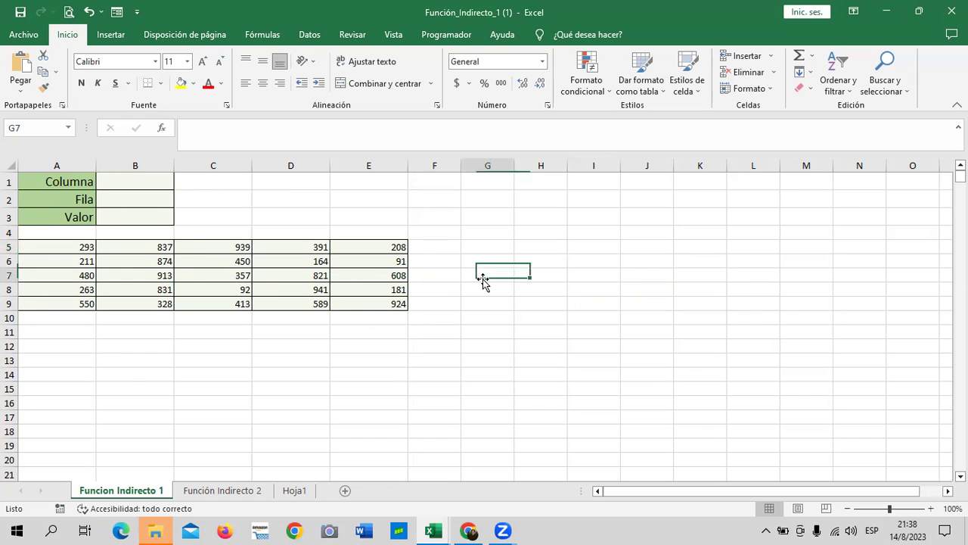
click(532, 232)
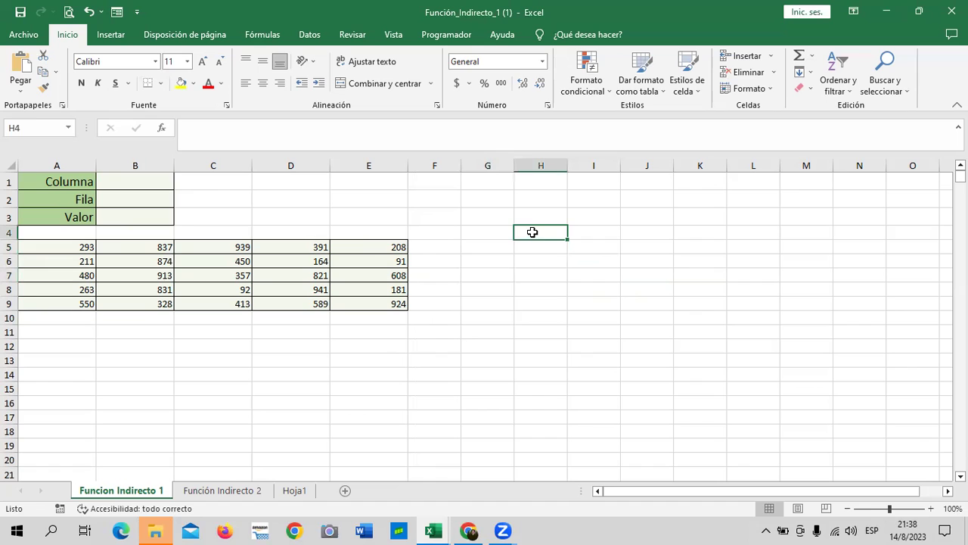
text(I)
key(BackSpace)
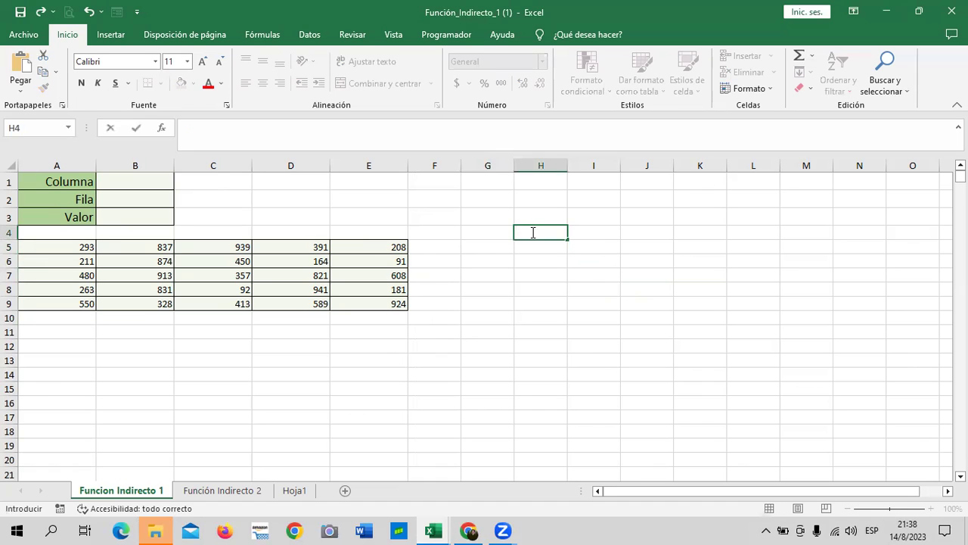
text(=indi)
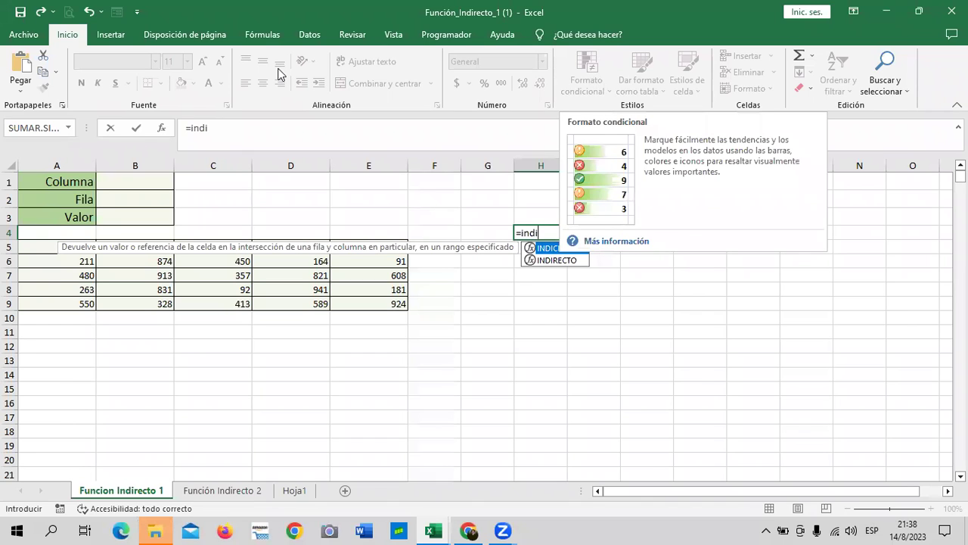
click(548, 265)
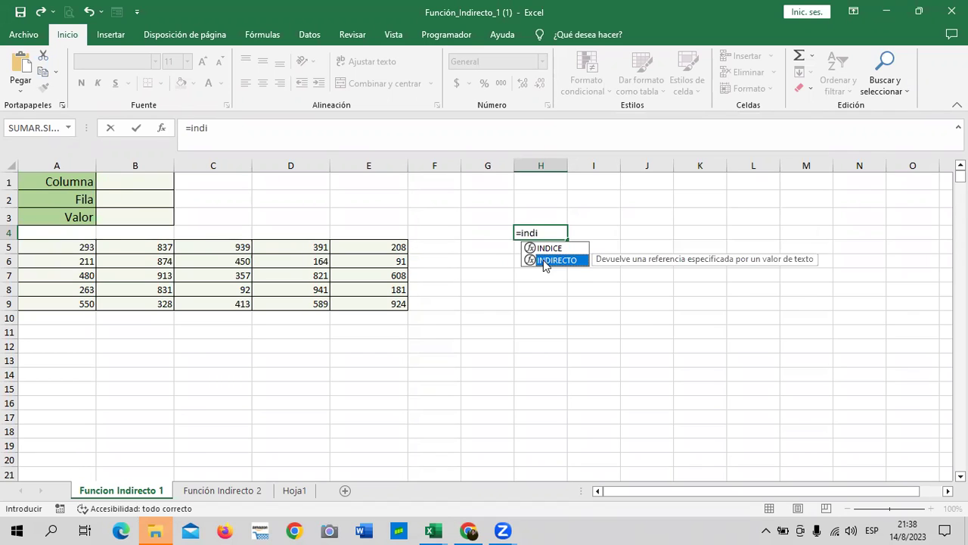
key(BackSpace)
key(BackSpace)
key(BackSpace)
key(BackSpace)
key(BackSpace)
key(Escape)
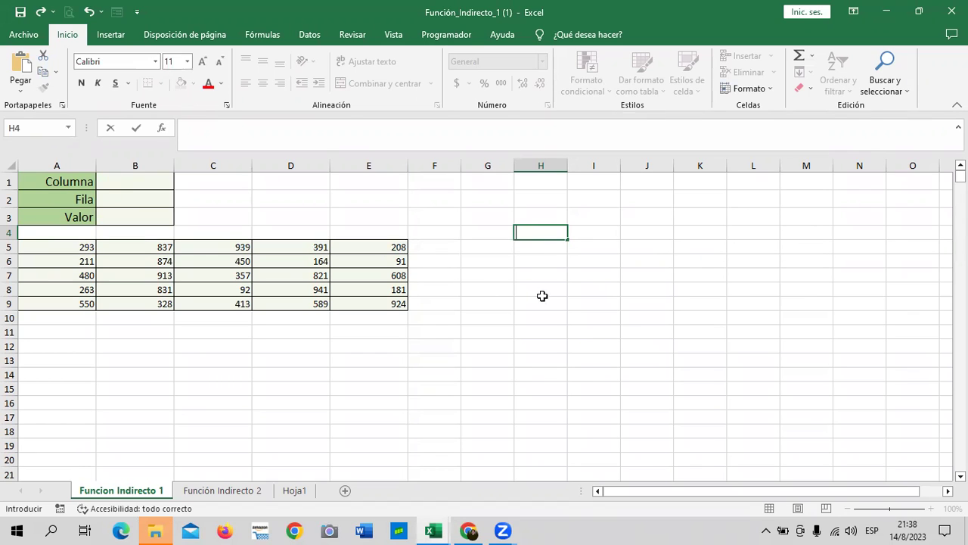
Step: Enter E as the Columna letter in cell B1
click(153, 184)
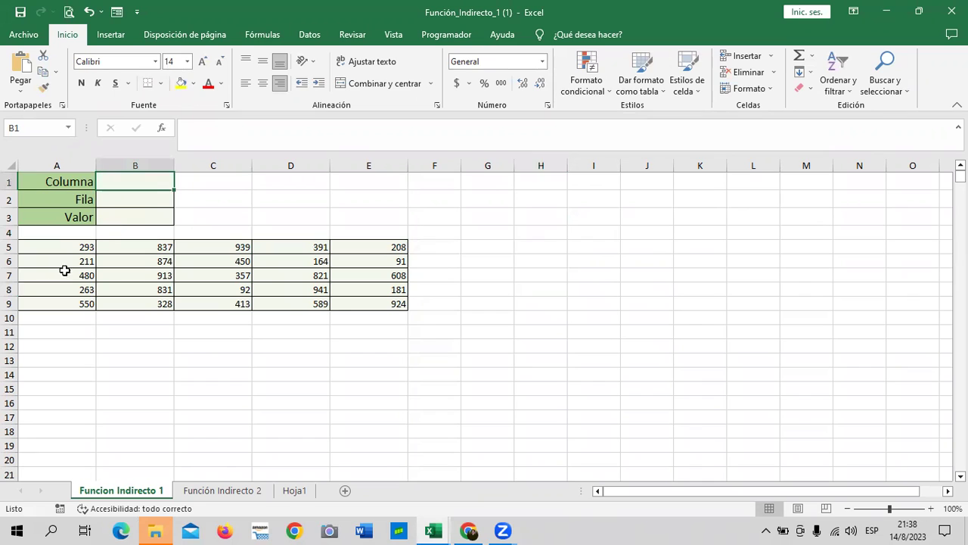
click(70, 161)
click(339, 163)
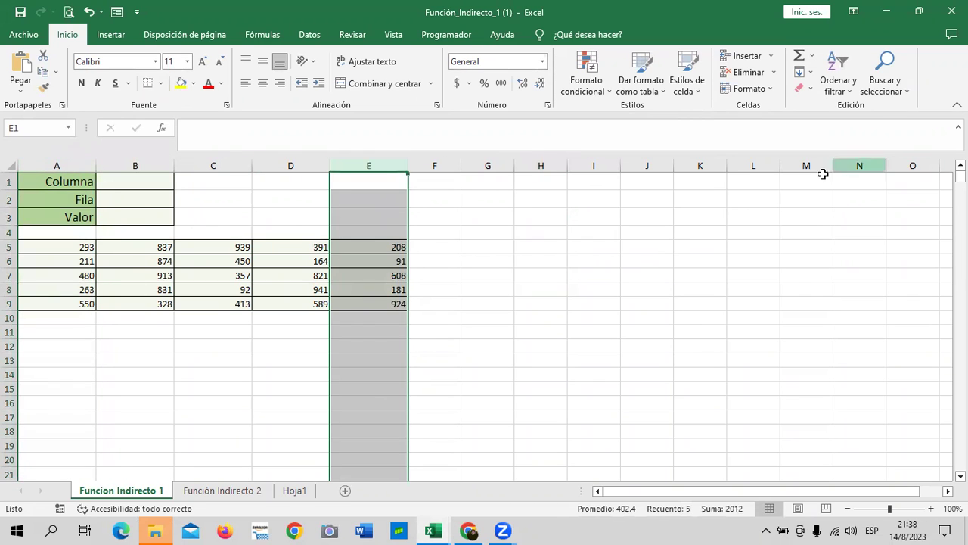
click(760, 163)
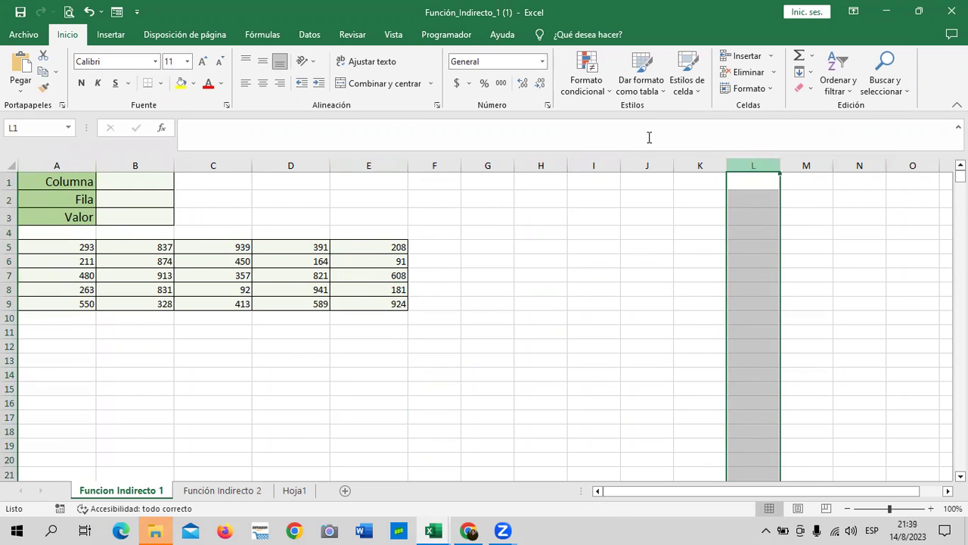
click(158, 178)
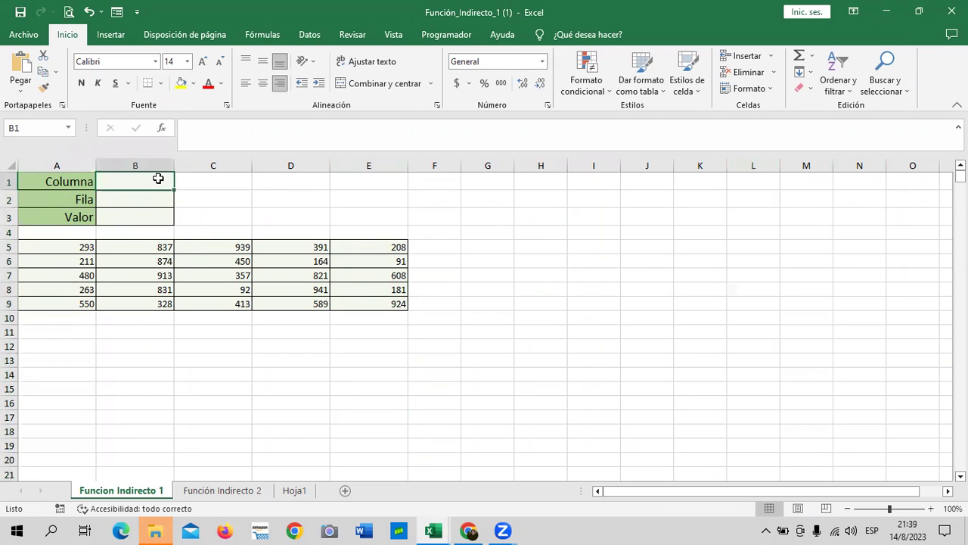
text(E)
click(157, 196)
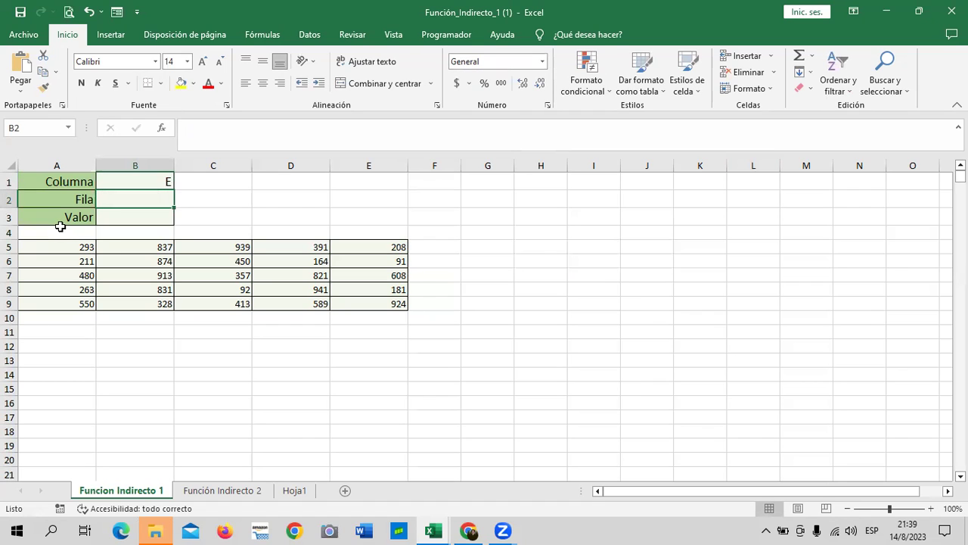
Step: Enter 9 as the Fila number in B2 and start typing =indi in the Valor cell
click(10, 232)
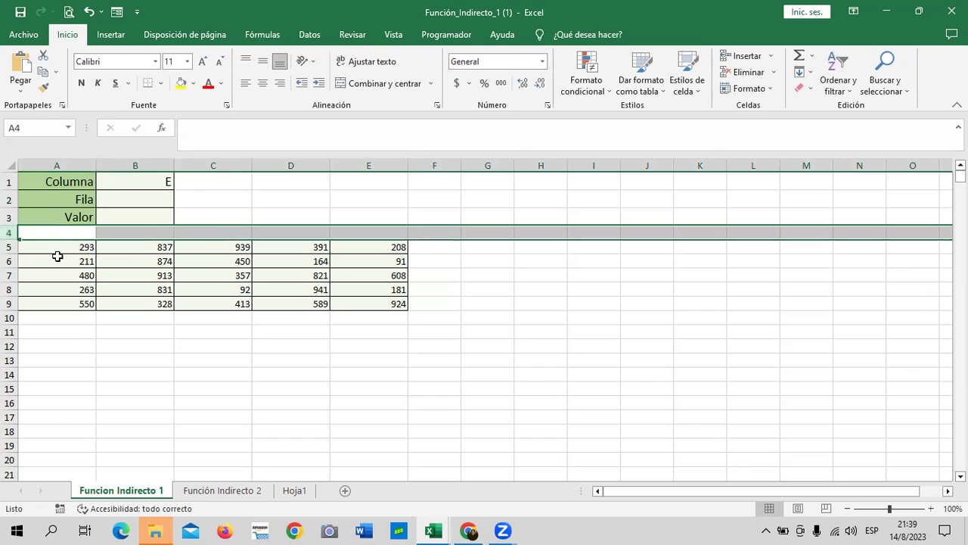
click(201, 265)
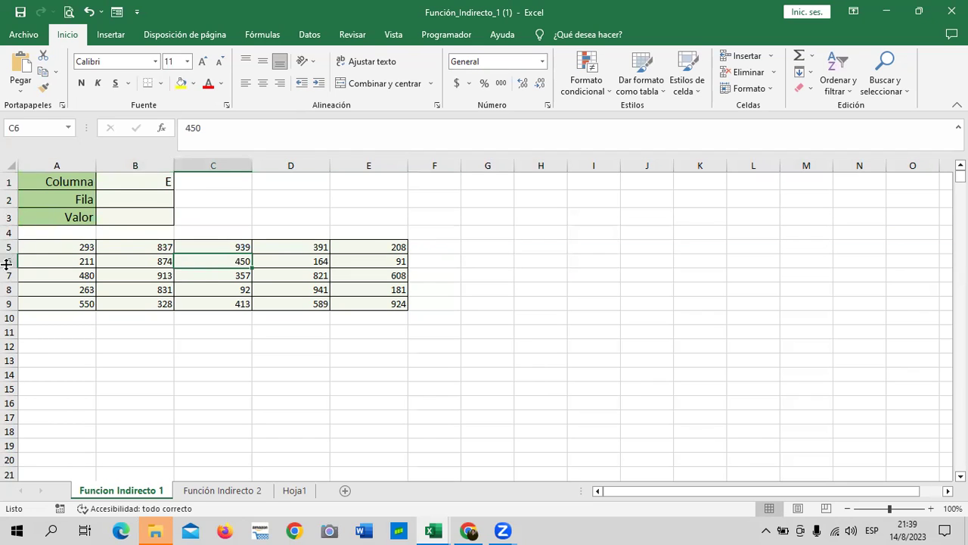
click(134, 197)
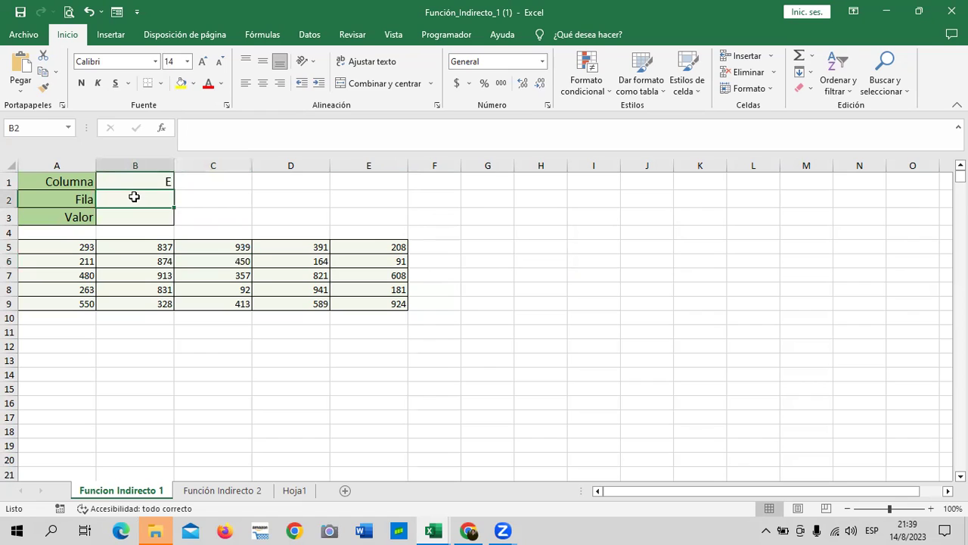
text(9)
key(Return)
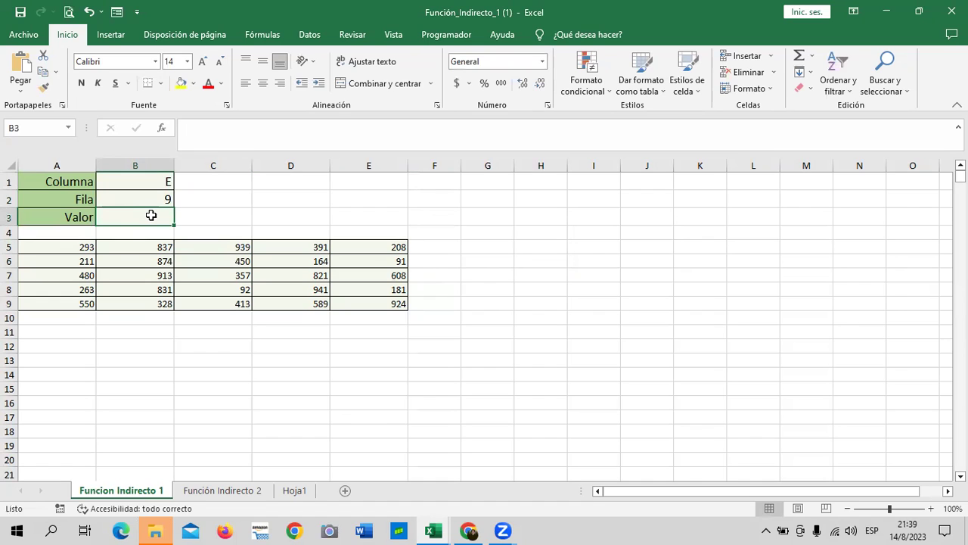
text(=INDIRECTO()
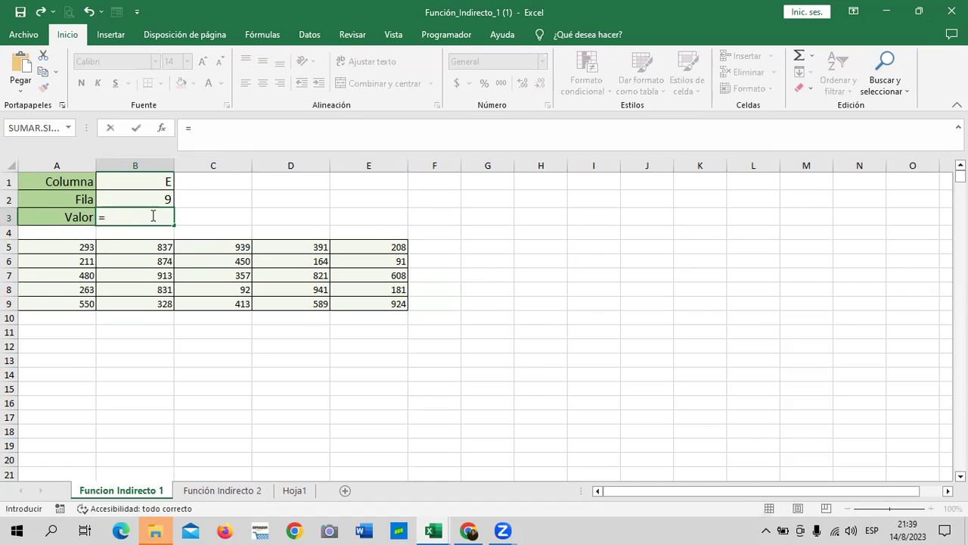
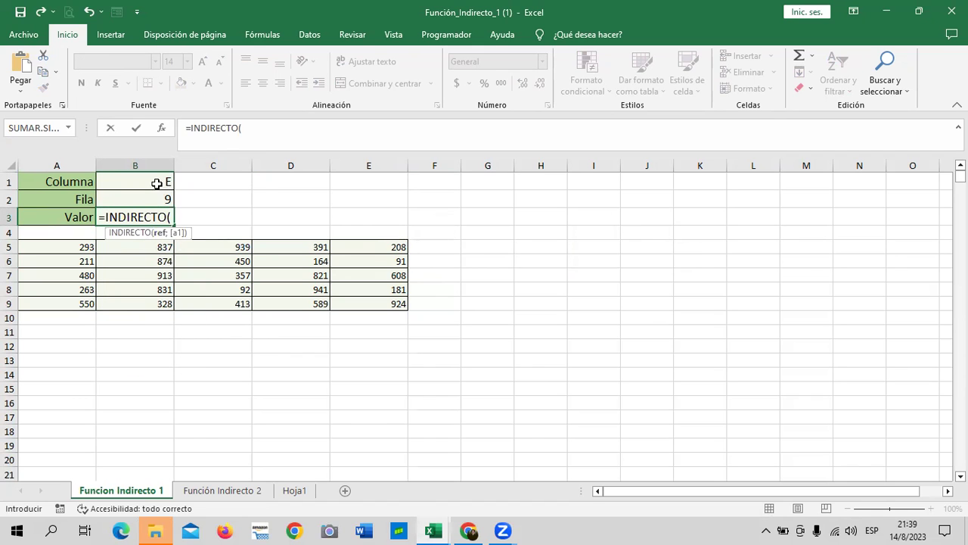
Step: Complete B3's formula as =INDIRECTO(B1&B2) so it returns 924 from E9
click(157, 183)
text(&)
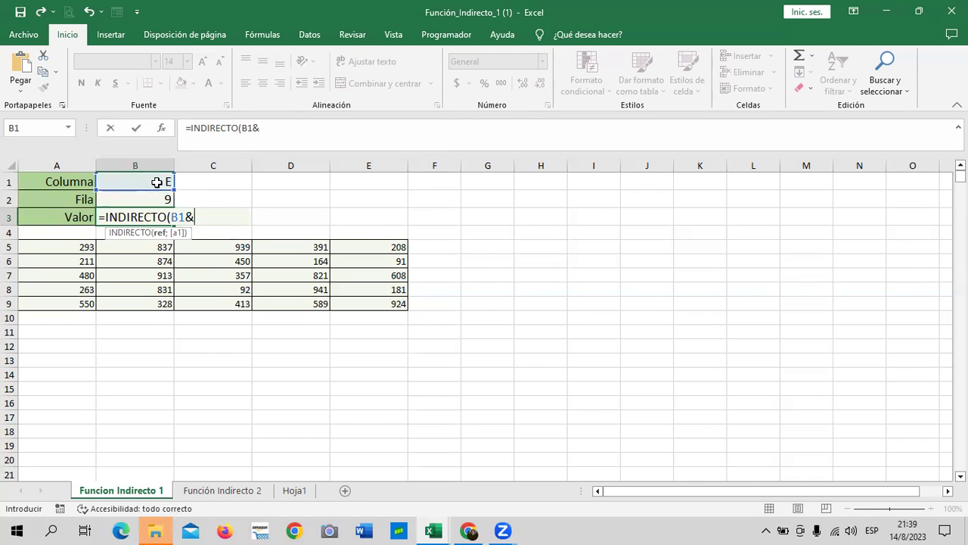
click(145, 199)
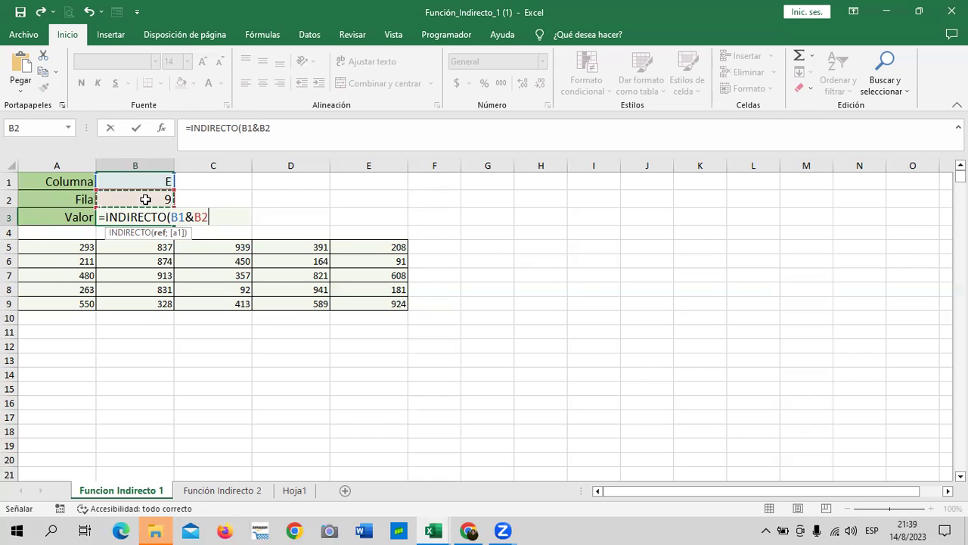
text())
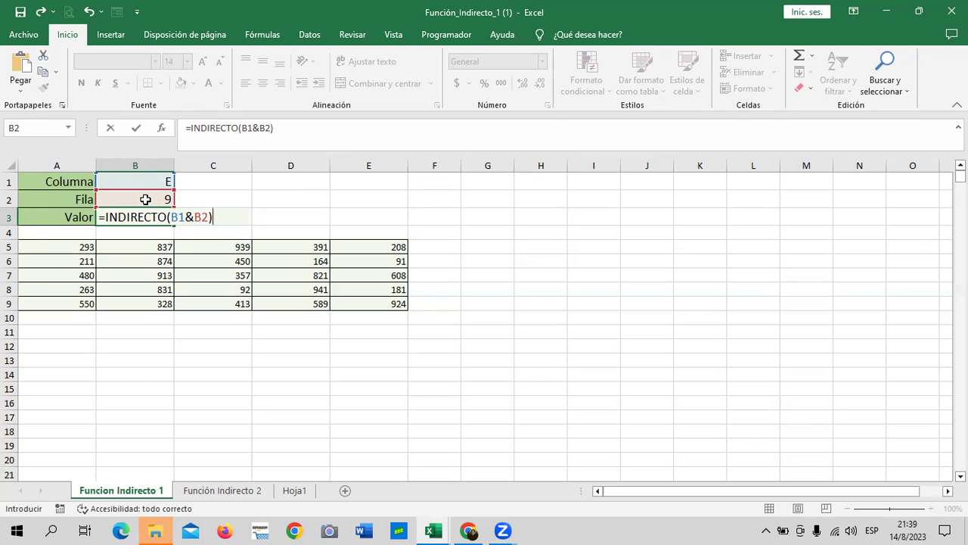
key(Return)
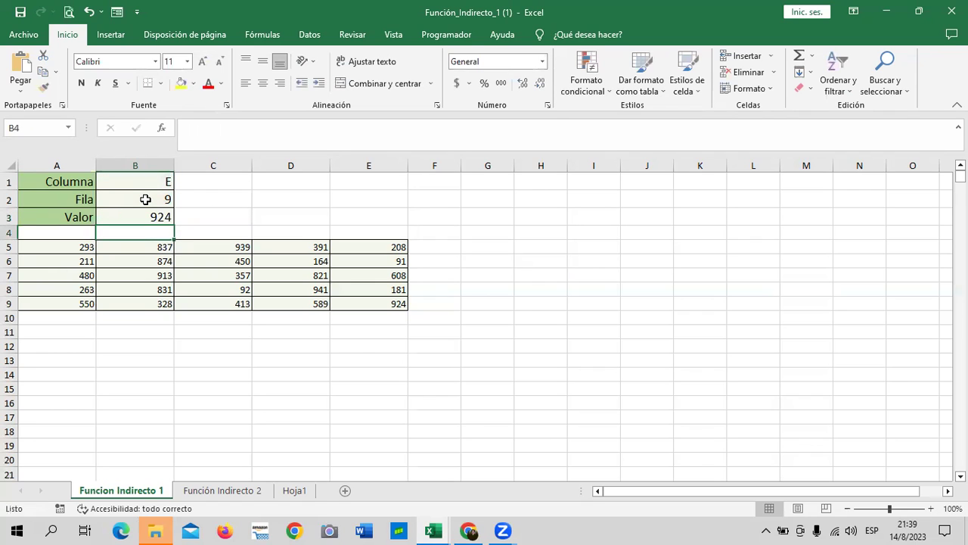
Step: Review B3's formula against inputs B1, B2 and the 924 in cell E9
click(145, 216)
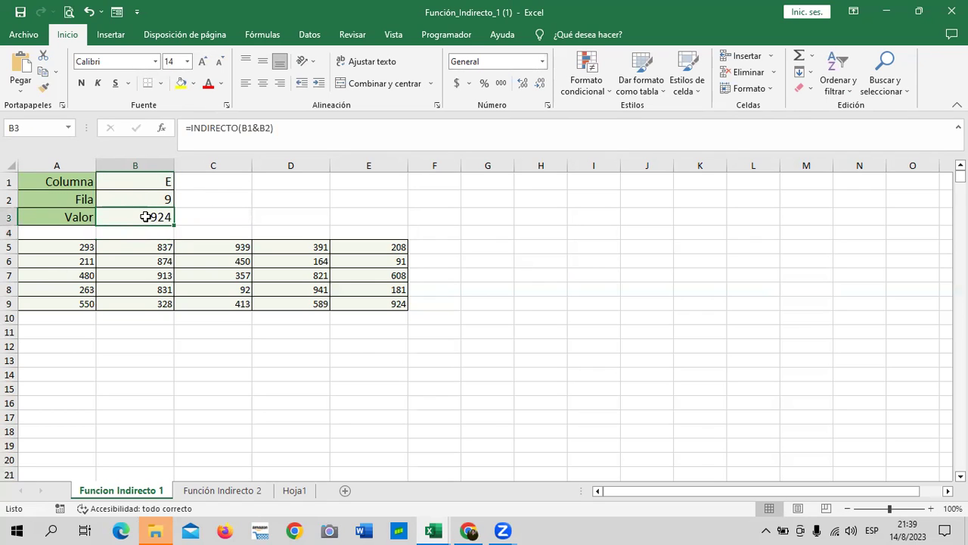
click(339, 302)
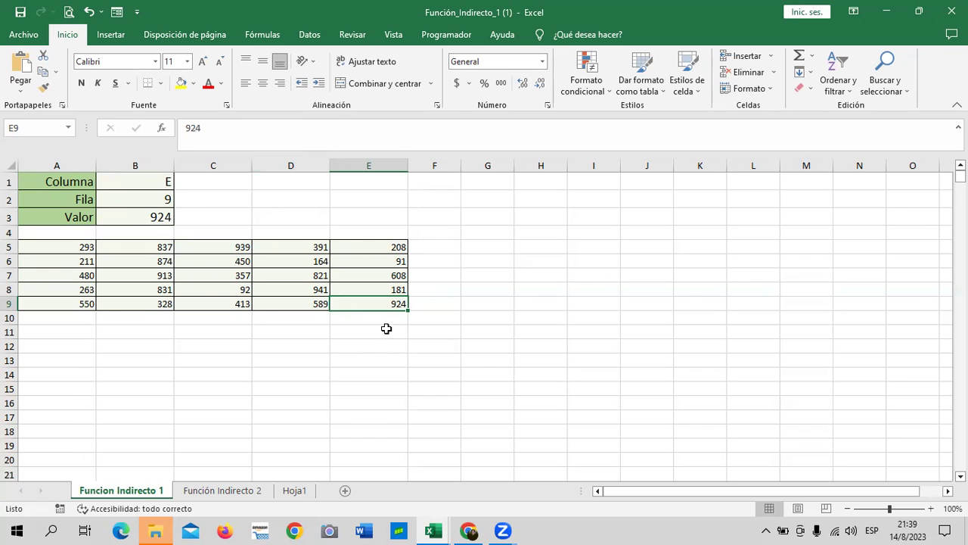
click(152, 184)
click(140, 195)
click(138, 185)
click(138, 201)
click(138, 213)
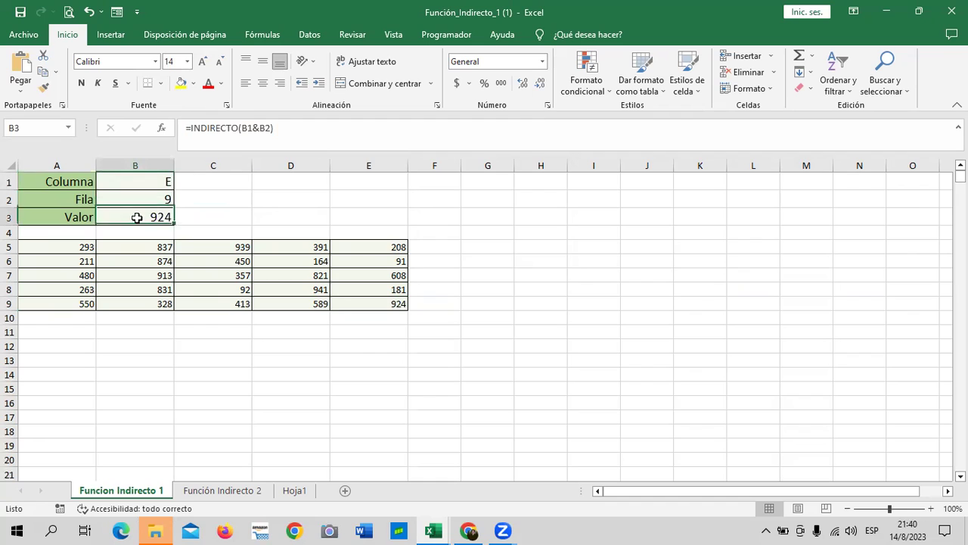
Step: Change the column in B1 to A and the row in B2 to 7
click(136, 182)
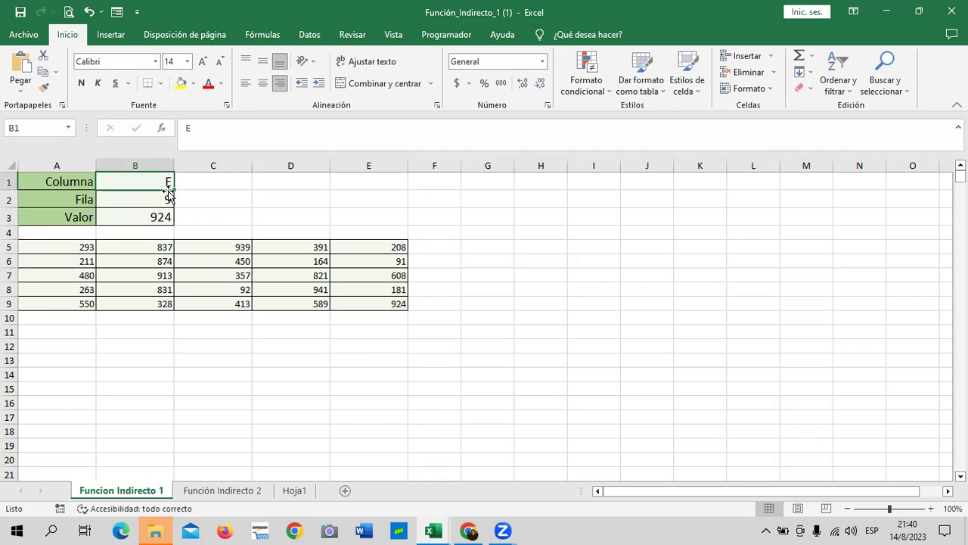
text(A)
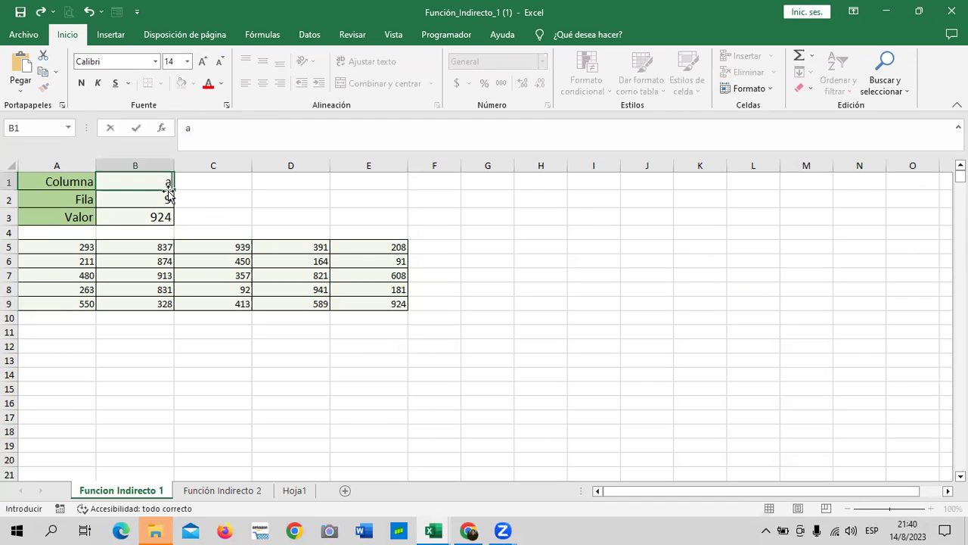
key(Return)
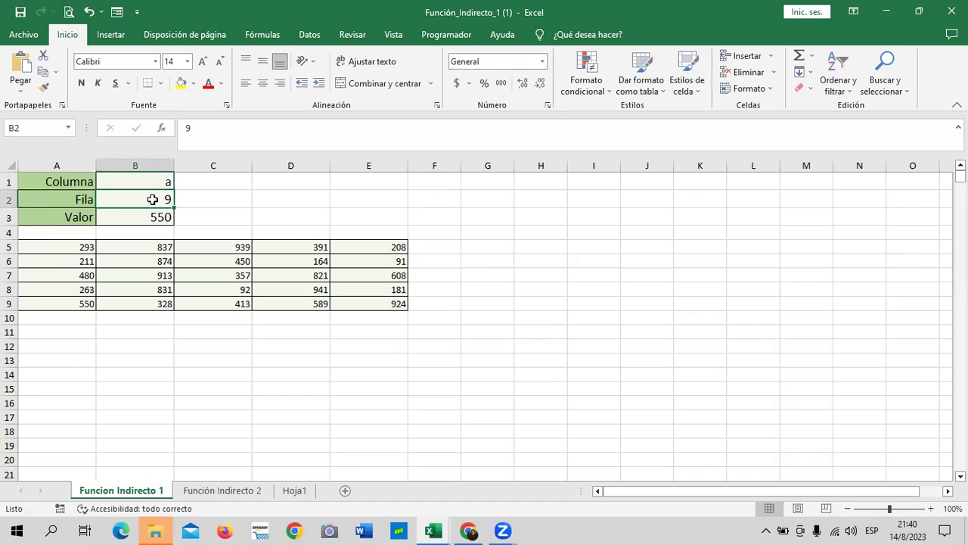
text(7)
key(Return)
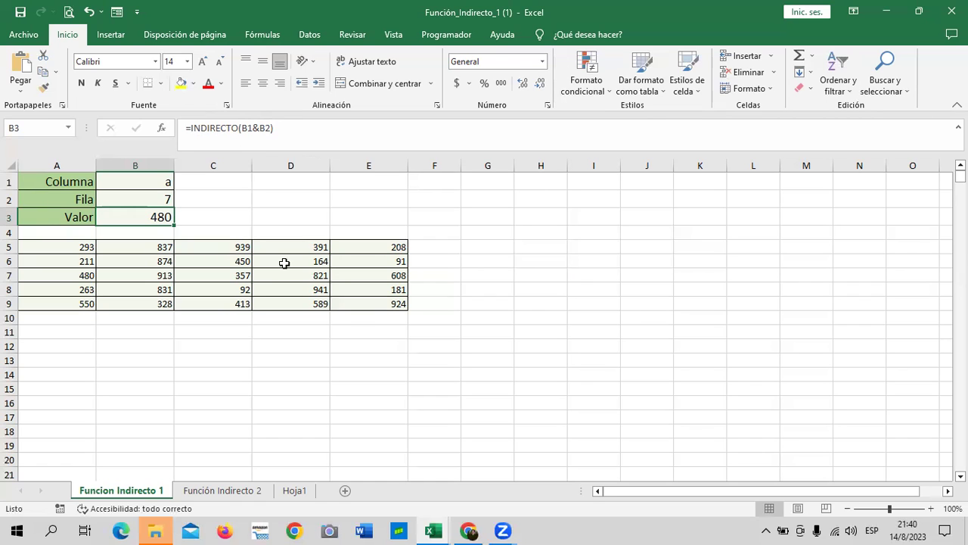
Step: Inspect the values in row 9, including 550 in A9 and 924 in E9
click(75, 288)
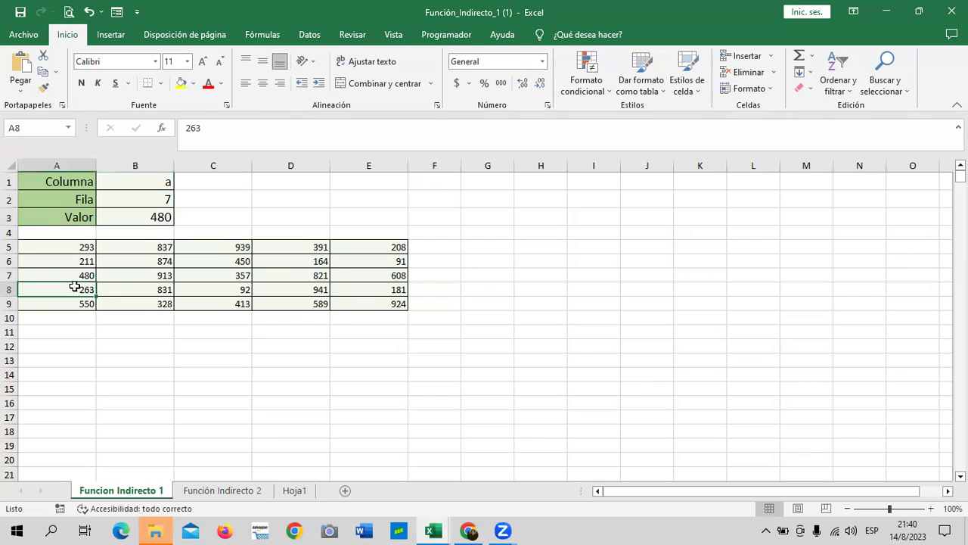
click(86, 303)
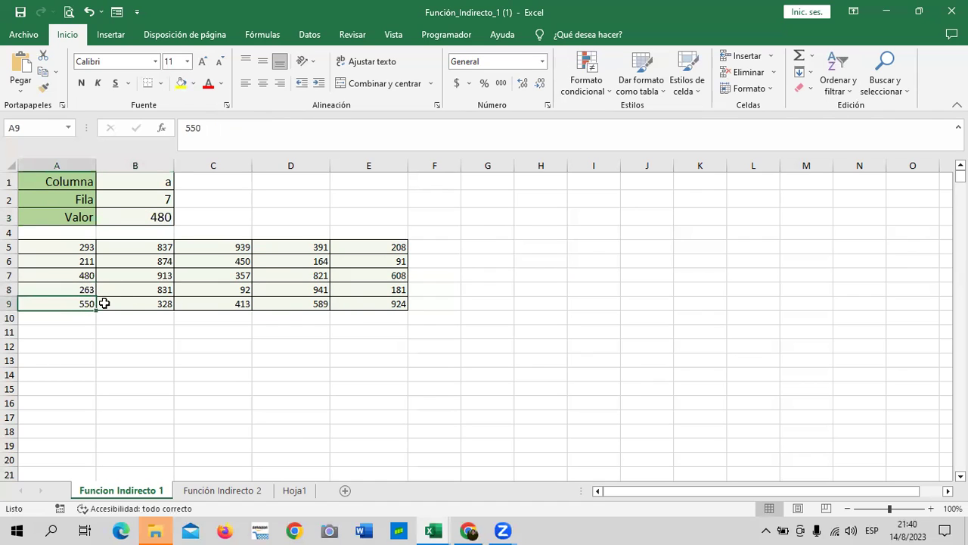
click(368, 304)
drag(86, 304, 408, 303)
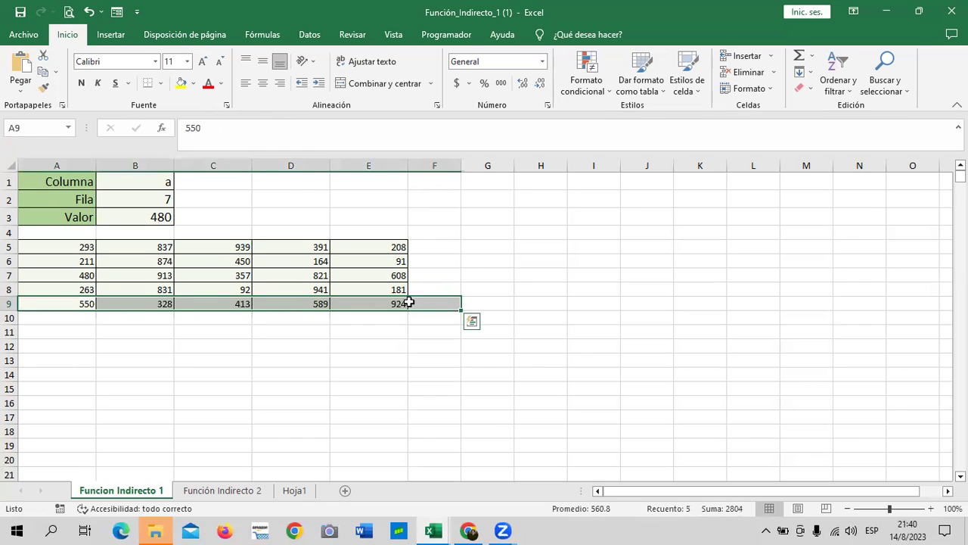
drag(71, 303, 384, 301)
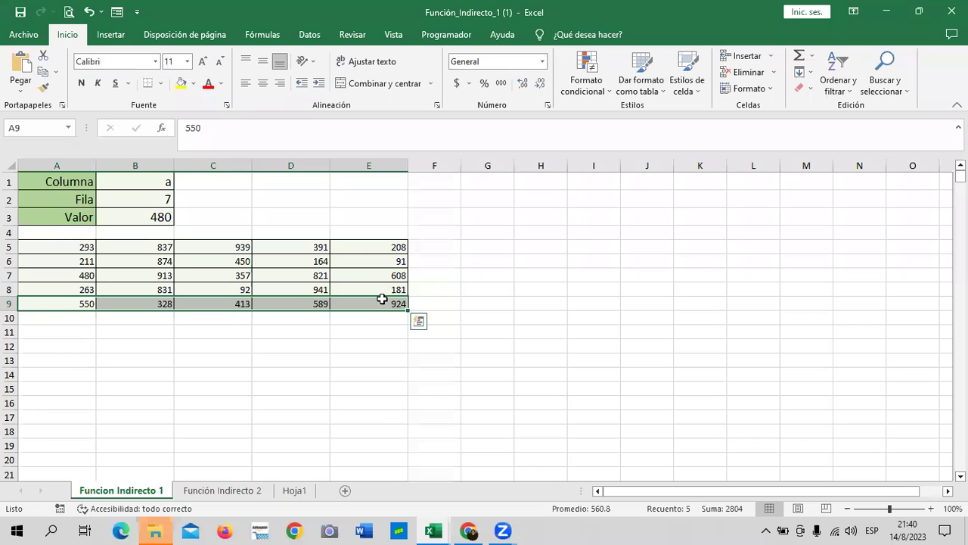
Step: Delete the 550 from A9, then go to the Función Indirecto 2 sheet
click(311, 129)
key(BackSpace)
key(BackSpace)
key(BackSpace)
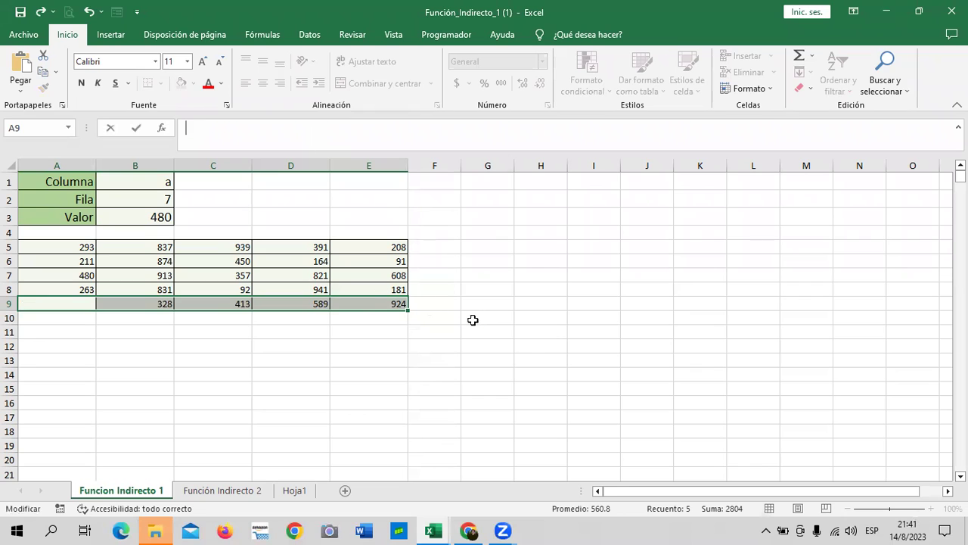
click(466, 318)
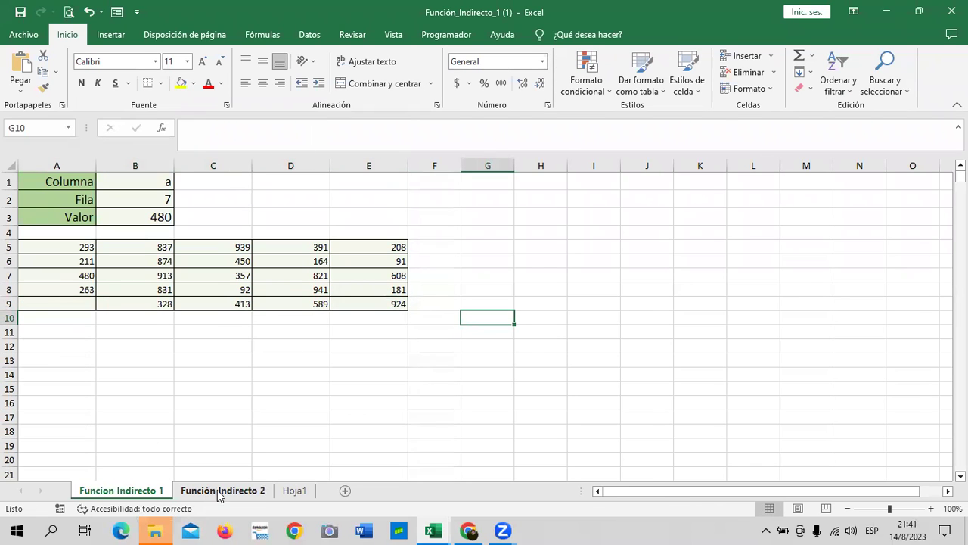
click(217, 493)
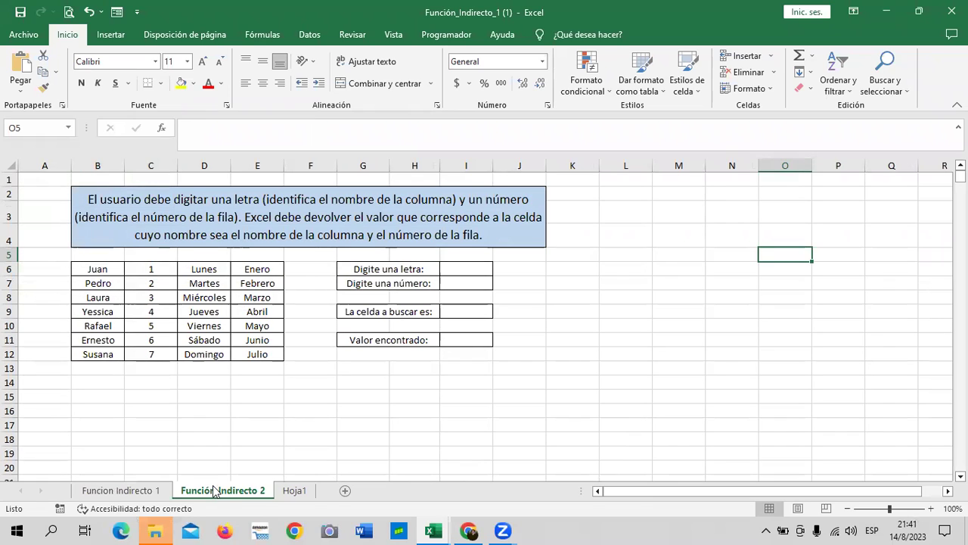
click(560, 341)
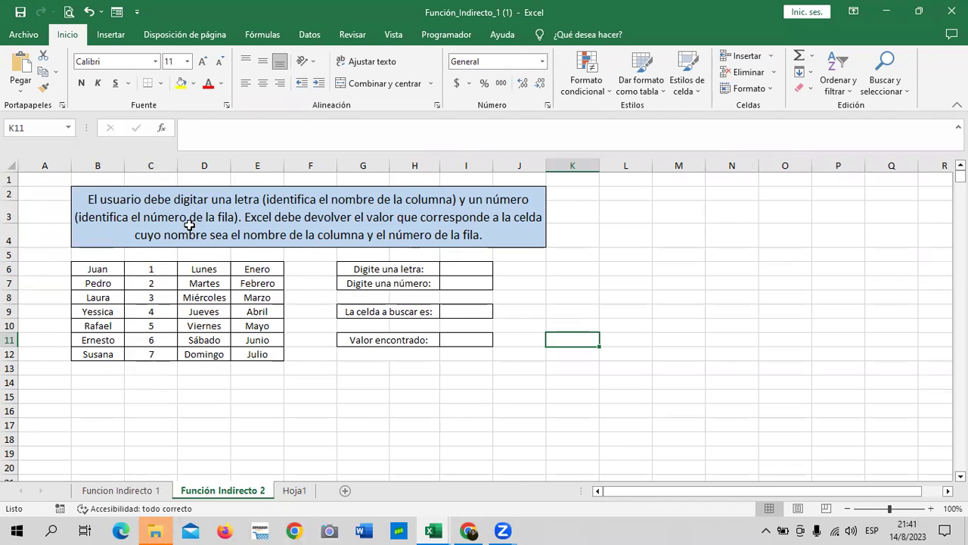
click(293, 491)
click(221, 493)
click(456, 269)
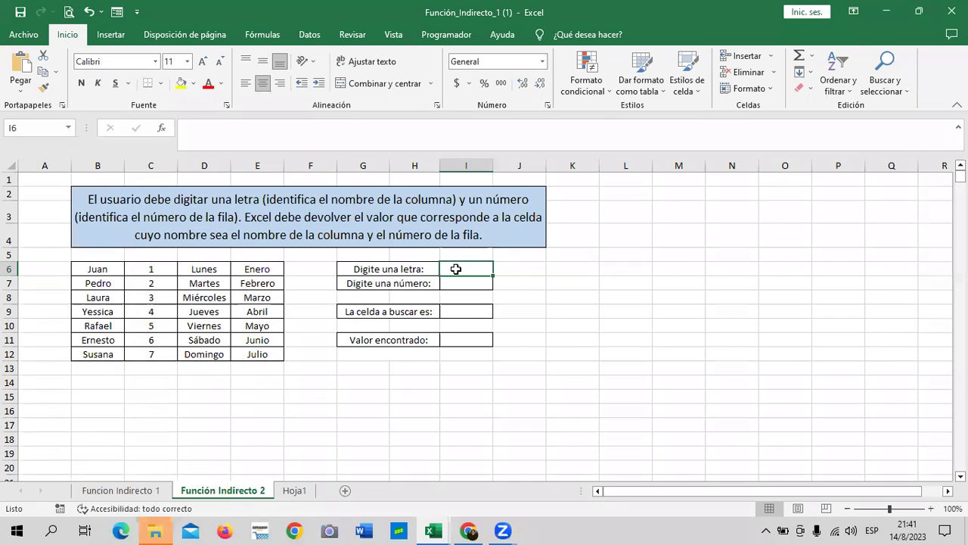
Step: Enter the letter D in I6 and the number 12 in I7
text(D)
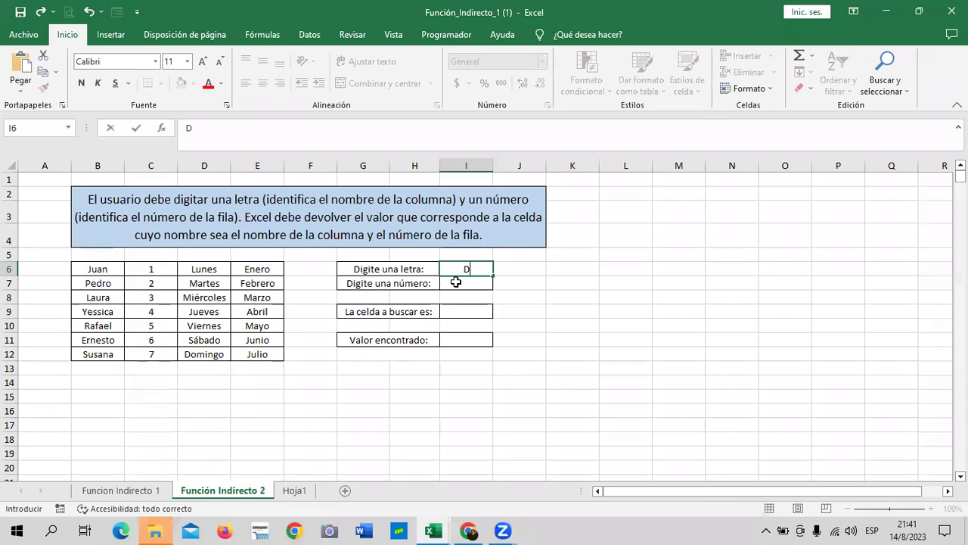
click(458, 282)
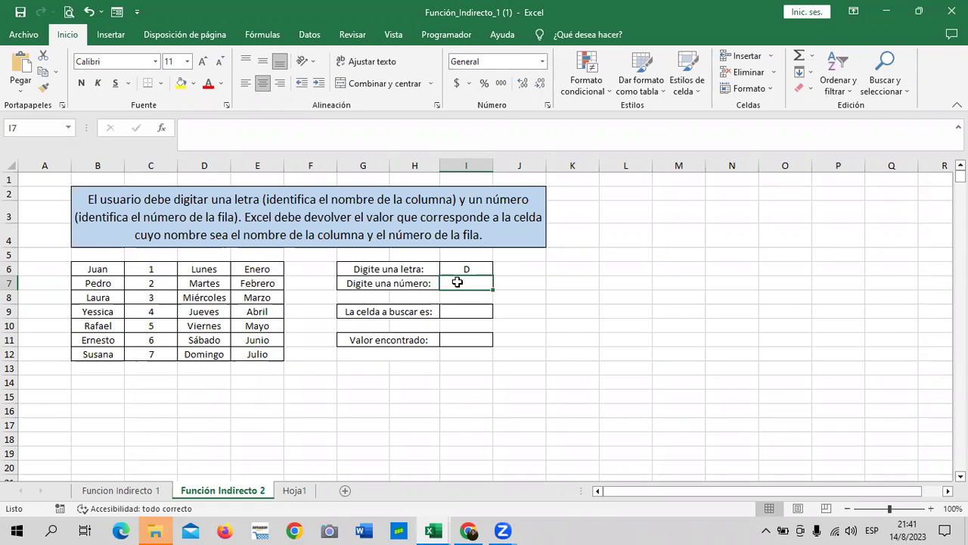
text(12)
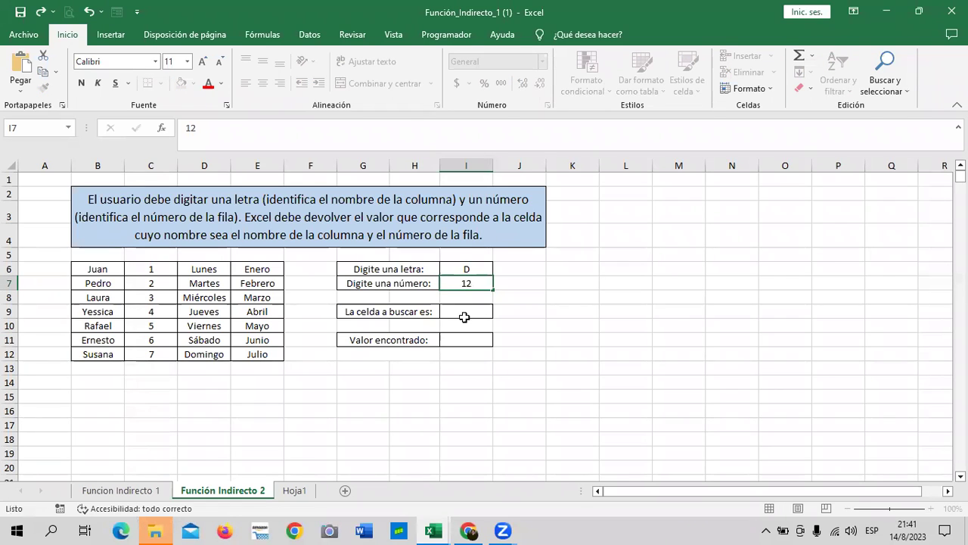
click(466, 311)
Step: Start an INDIRECTO formula in I9, then discard it
text(=)
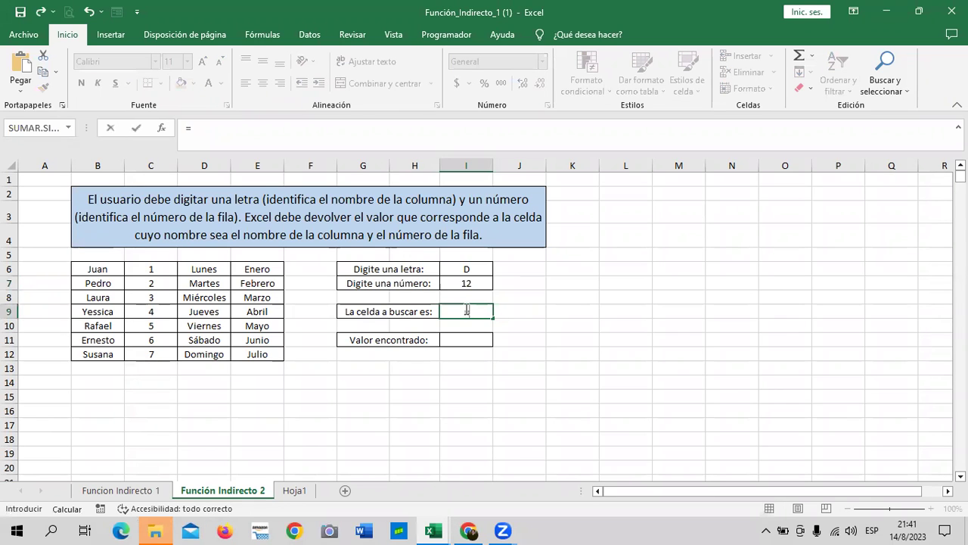
text(indi)
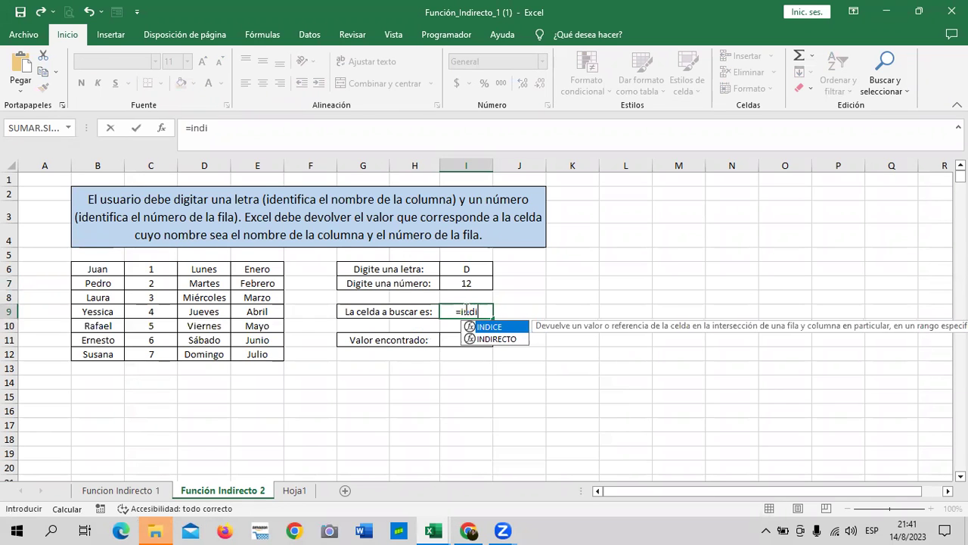
double_click(511, 339)
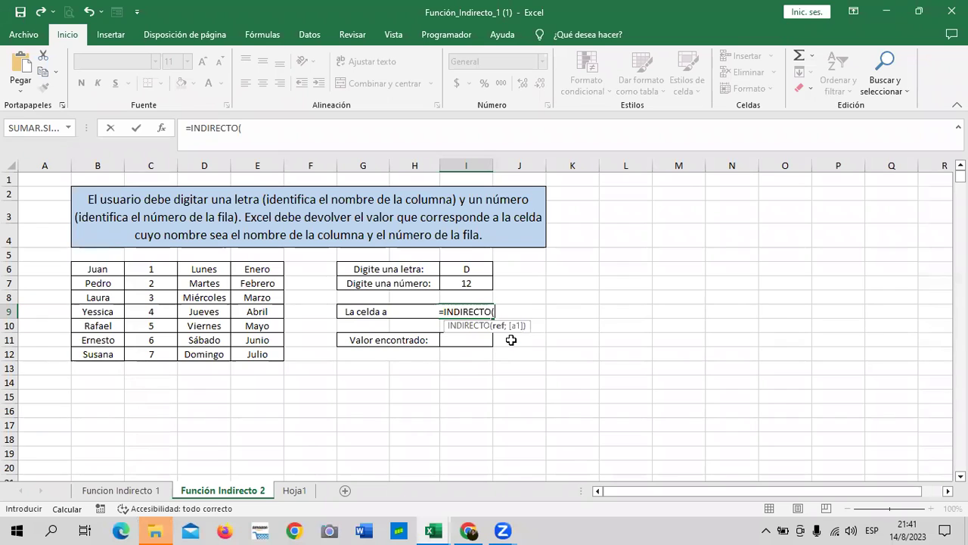
key(BackSpace)
key(BackSpace)
key(BackSpace)
key(BackSpace)
key(BackSpace)
key(BackSpace)
key(BackSpace)
text(buscar es:)
click(754, 328)
Step: Enter =I6&I7 in I9 so it displays the address D12
click(463, 310)
text(=)
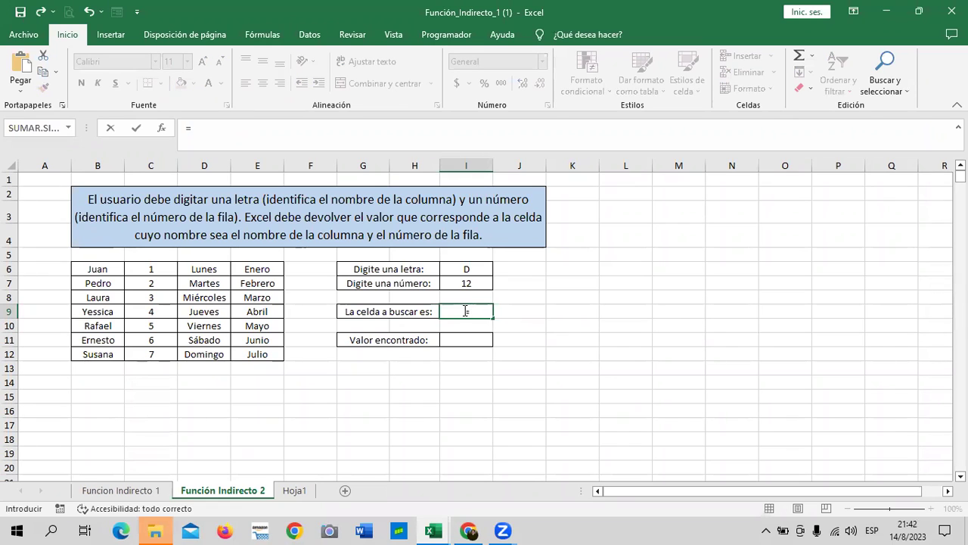
click(480, 269)
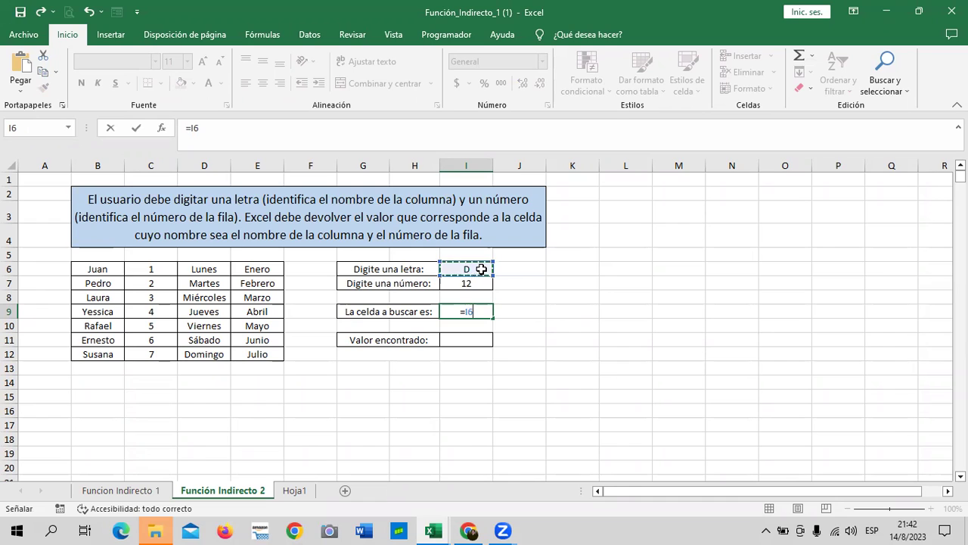
text(&)
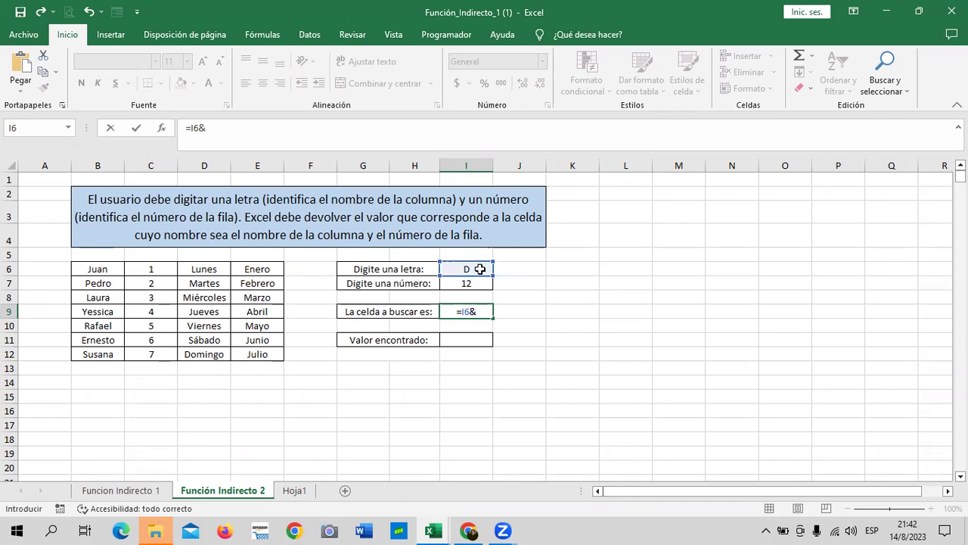
click(471, 283)
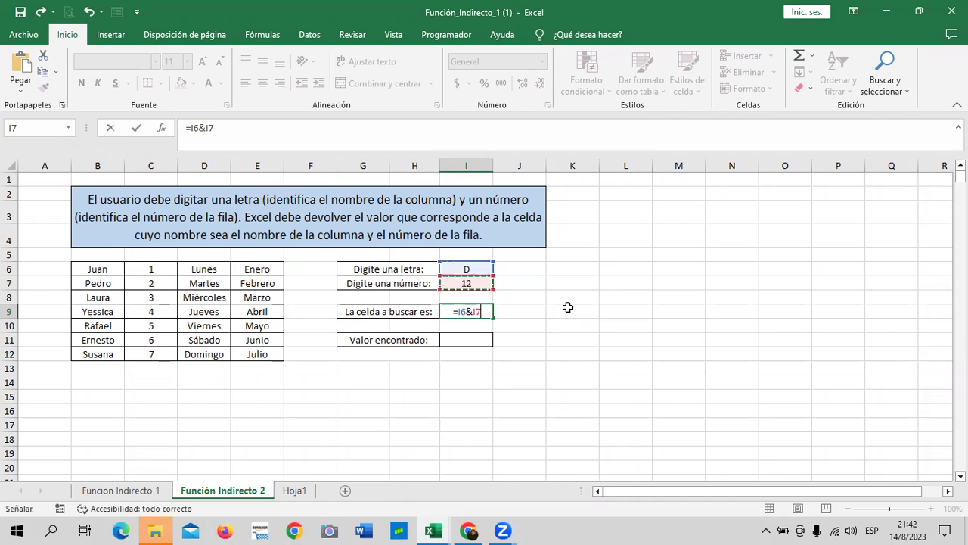
key(Return)
click(454, 311)
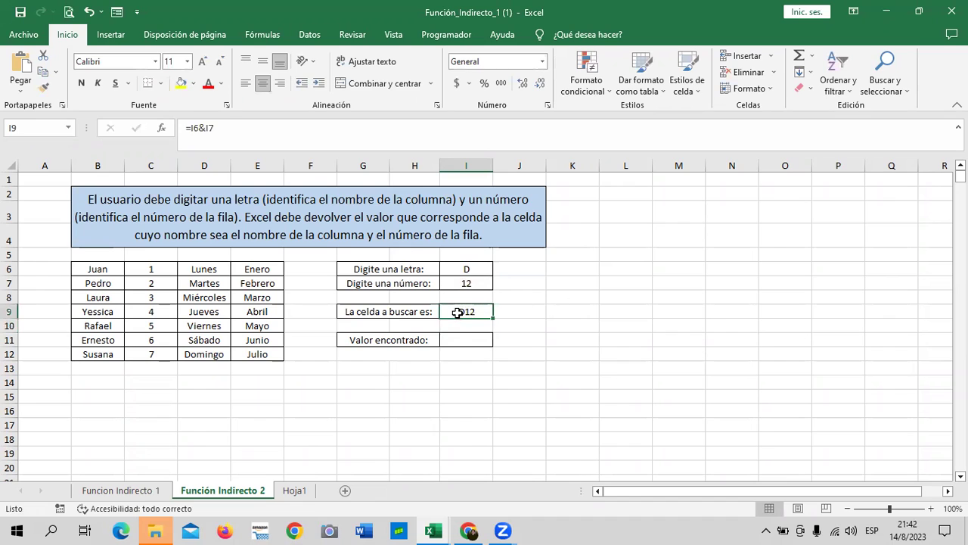
click(460, 341)
text(=)
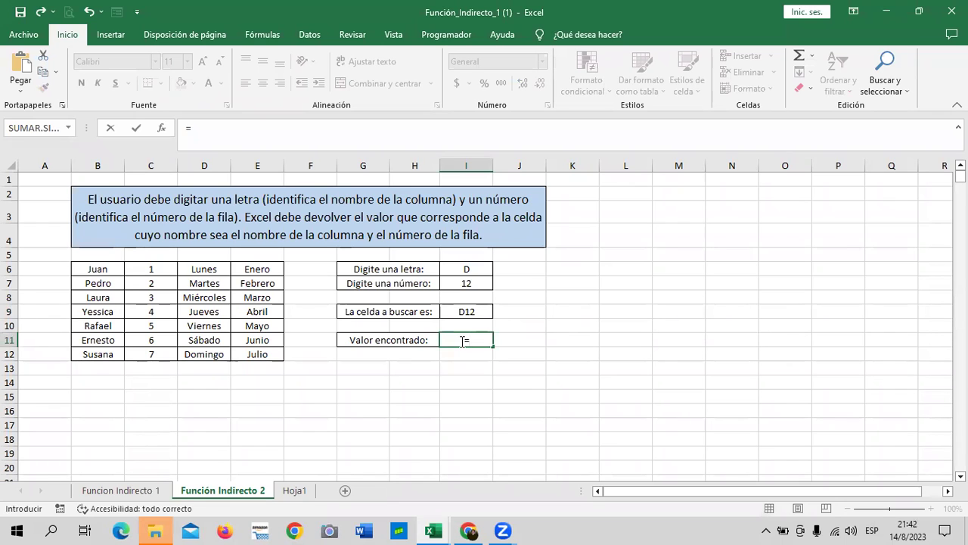
text(ind)
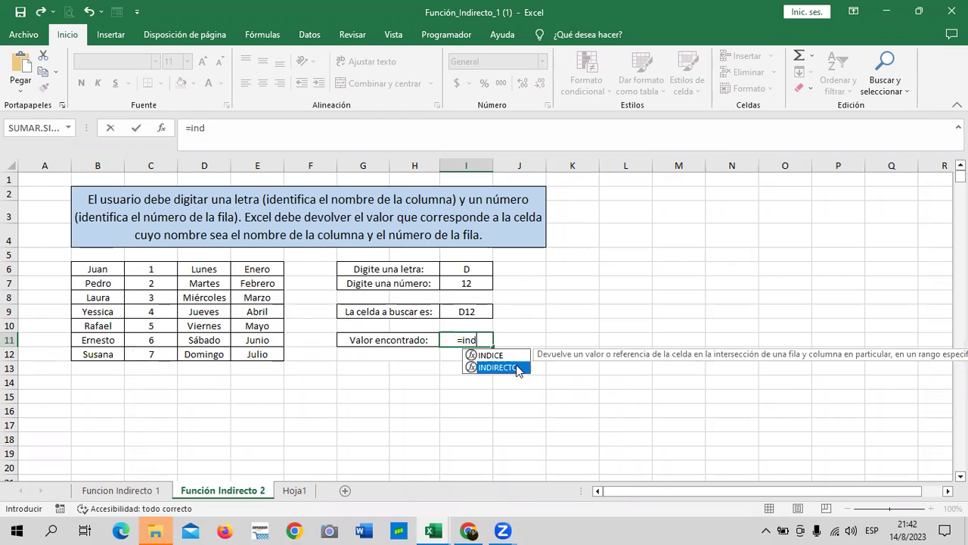
Step: Finish =INDIRECTO(I9) in I11 so it returns Domingo, verifying against D12
double_click(519, 368)
click(476, 312)
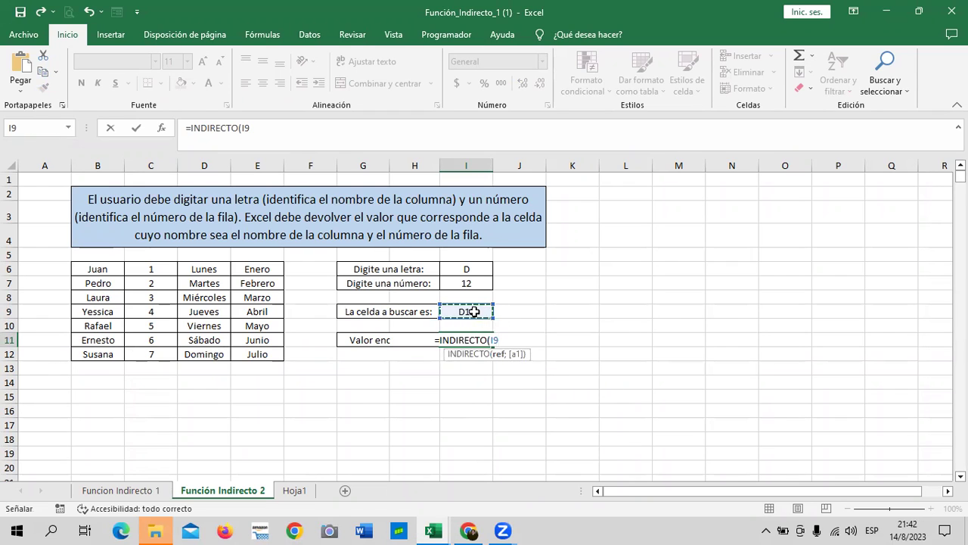
text())
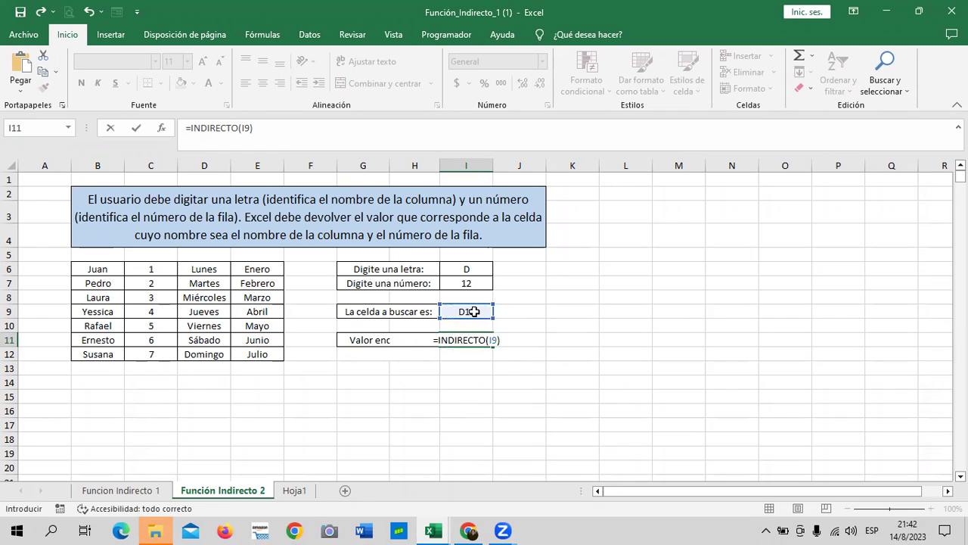
key(Return)
click(460, 341)
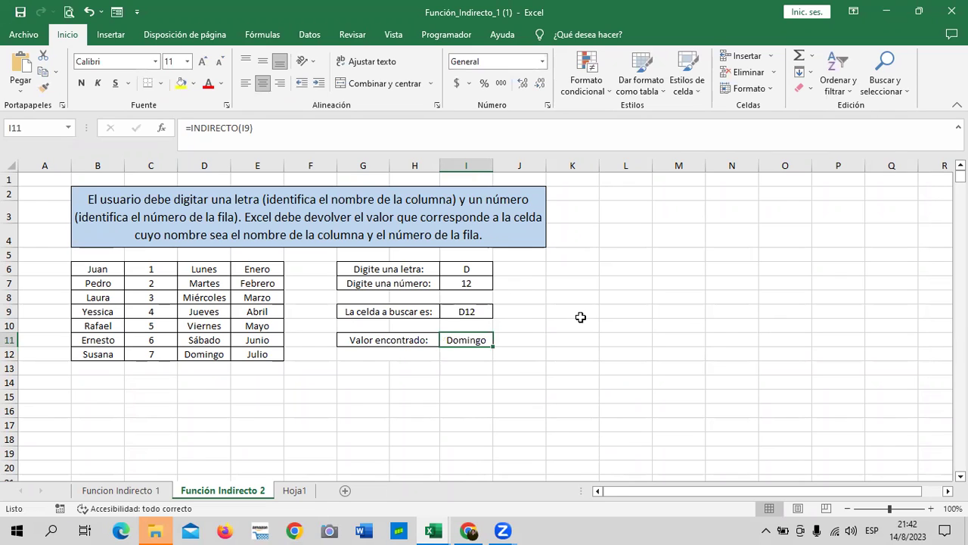
click(208, 352)
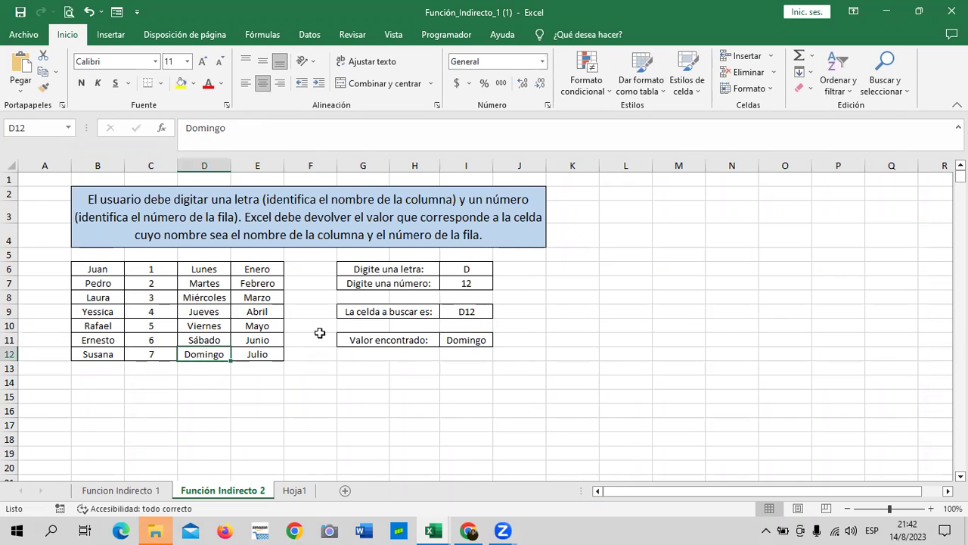
Step: Change I7 to 11 and I6 to E so I11 returns Junio from E11
double_click(471, 283)
text(1)
key(BackSpace)
text(1)
key(Return)
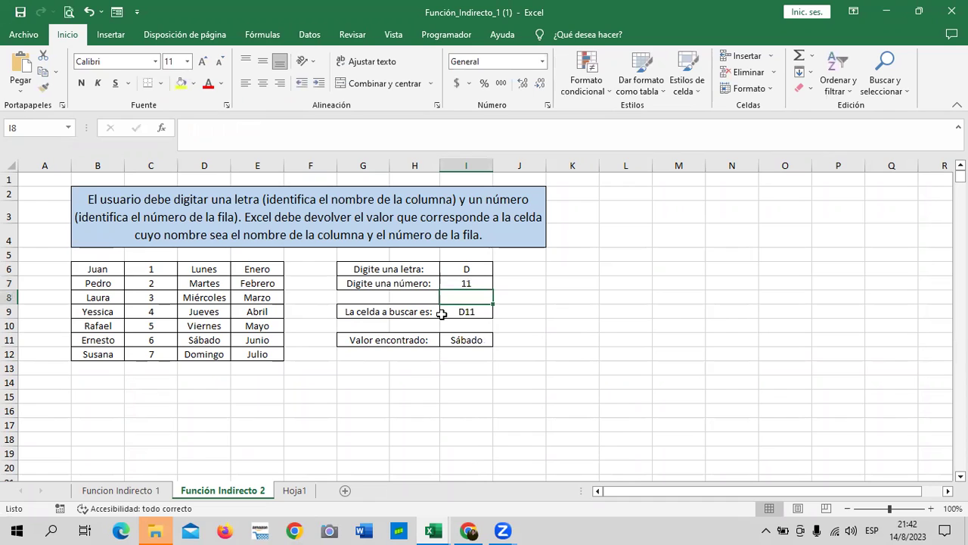
click(463, 268)
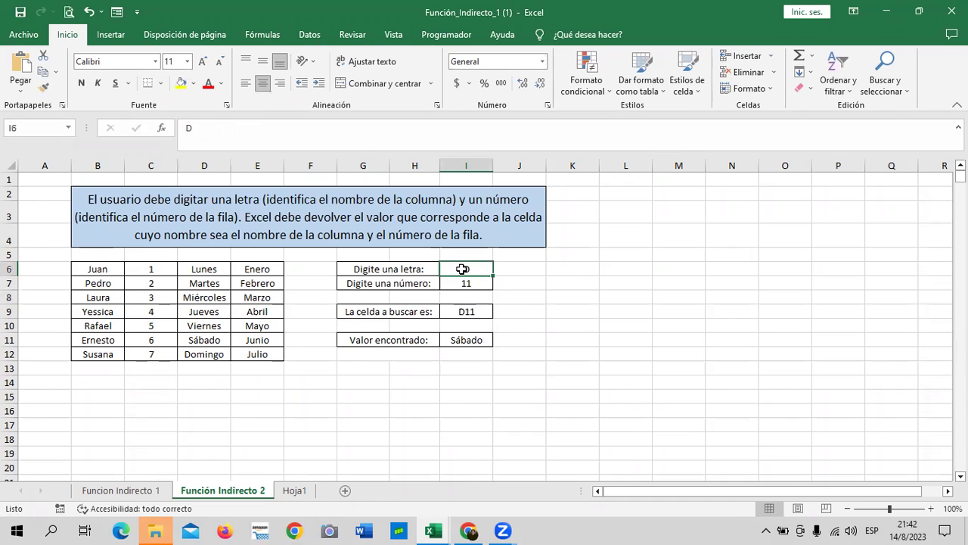
text(E)
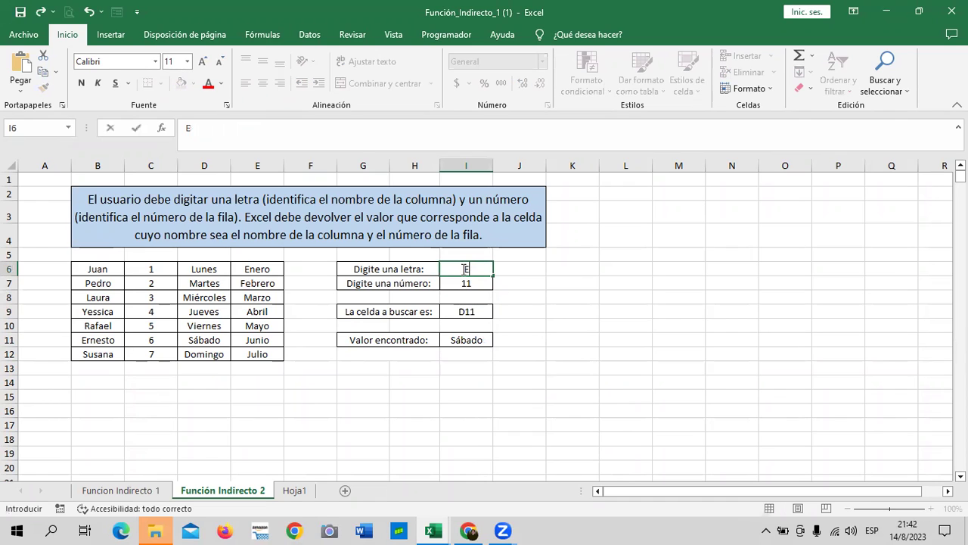
key(Return)
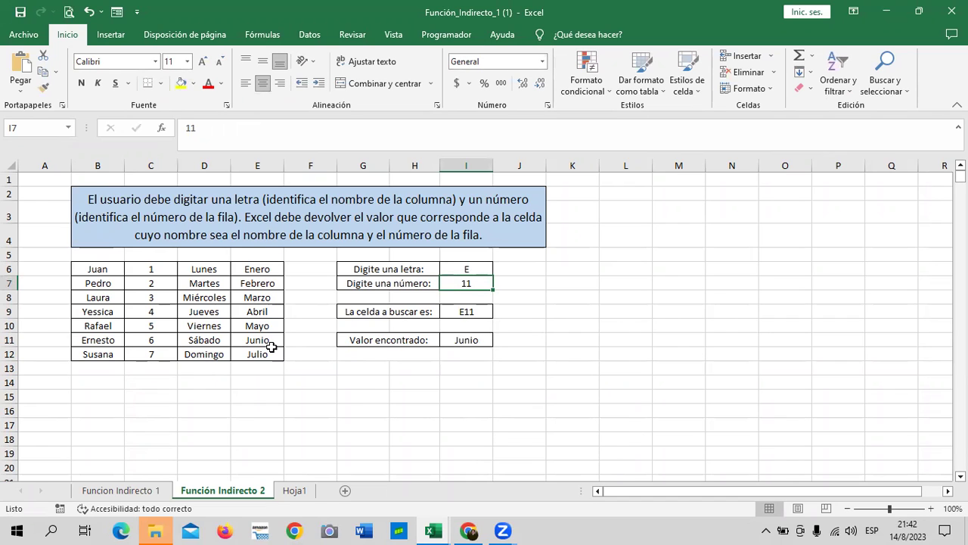
click(271, 161)
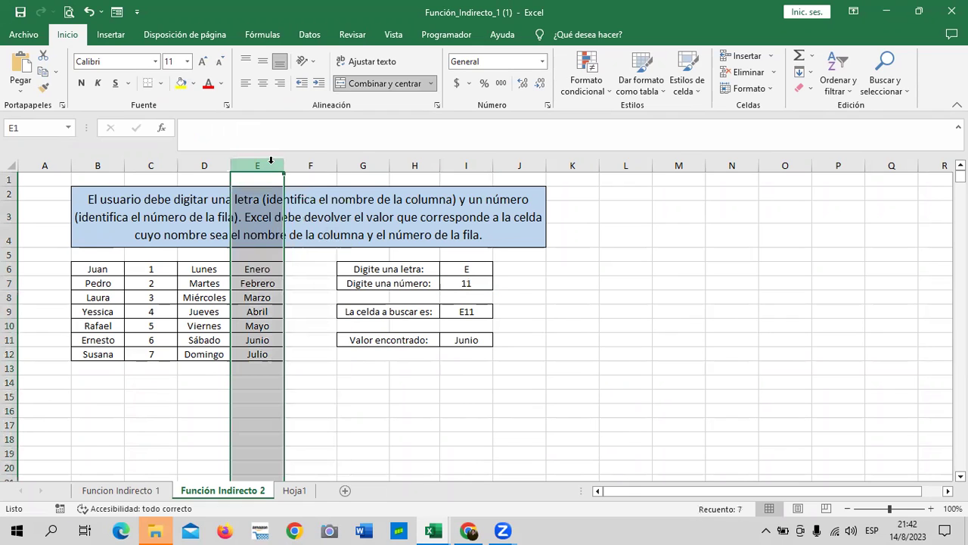
click(564, 307)
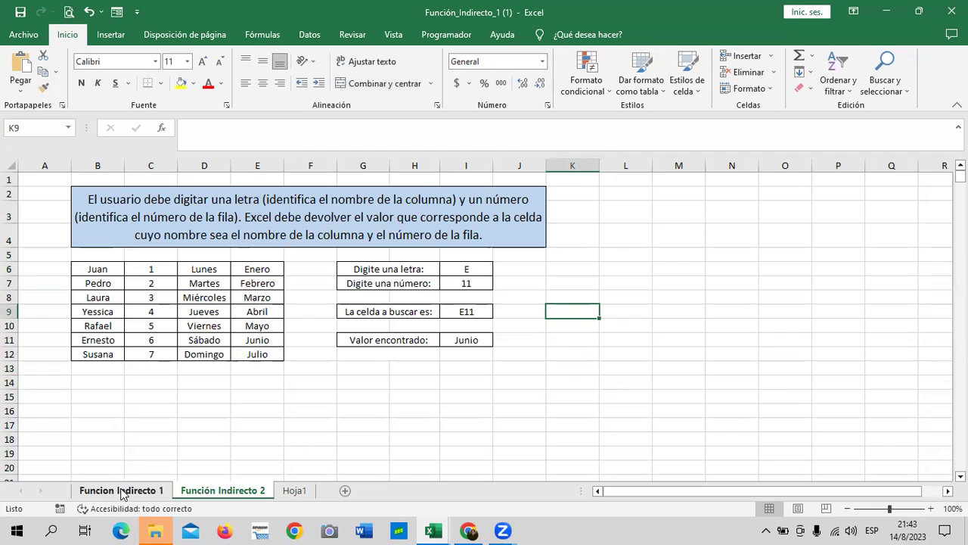
Step: Copy A5:E9 from Funcion Indirecto 1 and paste it into Hoja1 at E6
click(125, 491)
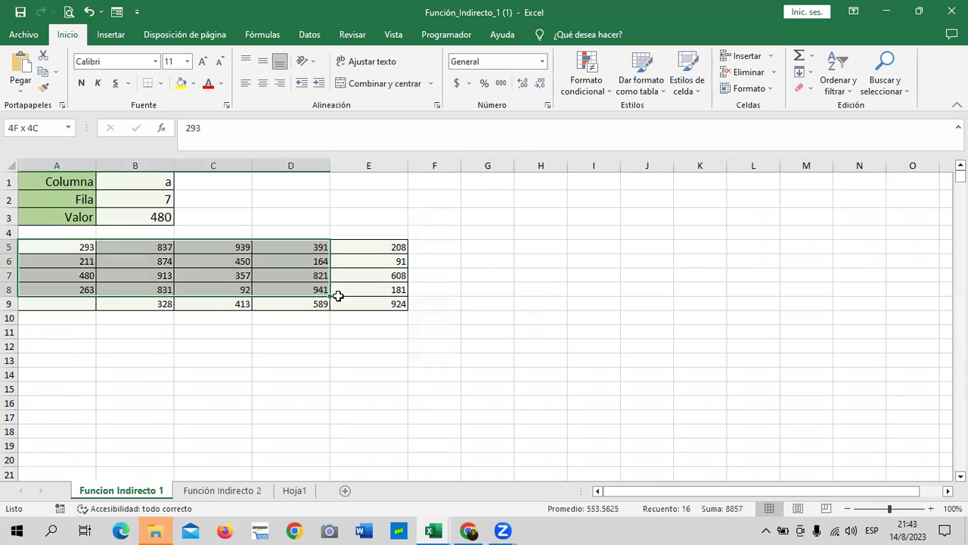
drag(82, 247, 382, 303)
right_click(350, 263)
click(414, 219)
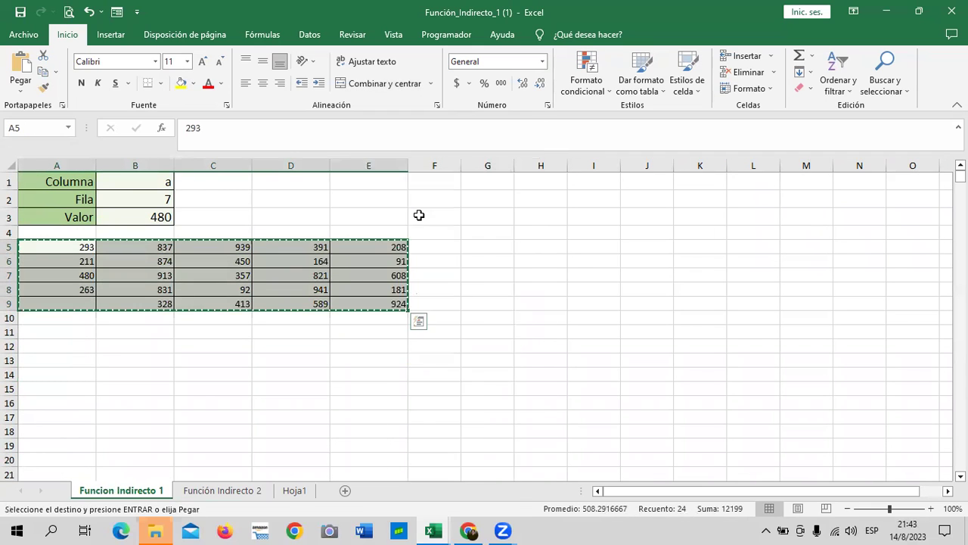
click(295, 490)
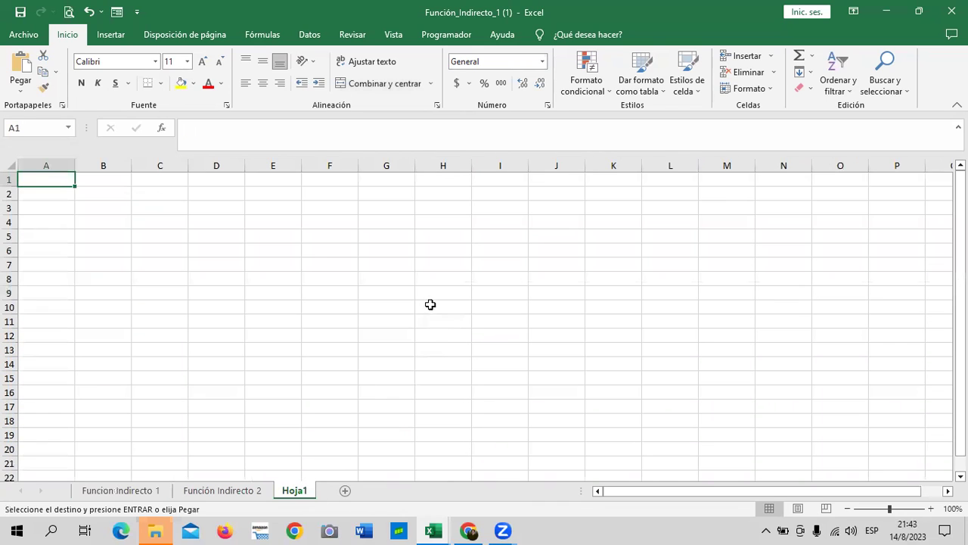
click(276, 245)
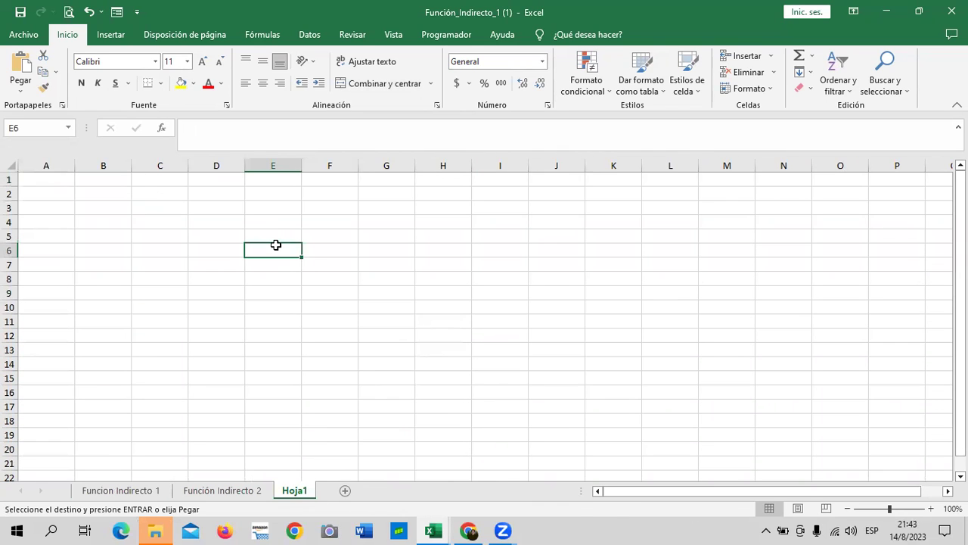
key(ctrl+v)
Step: Type enero, febrero, marzo, abril and mayo into D6:D10, then select them
click(655, 273)
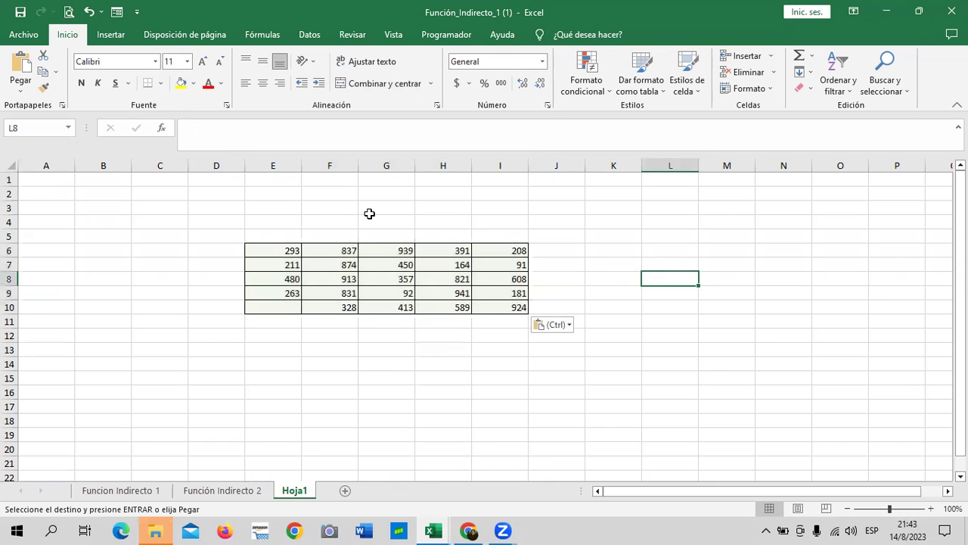
click(212, 252)
click(248, 239)
click(226, 251)
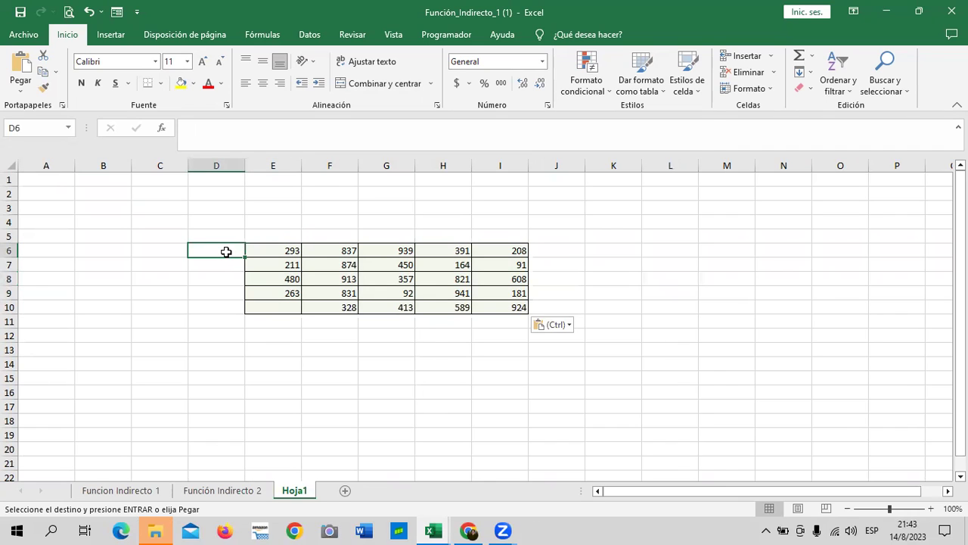
text(enero)
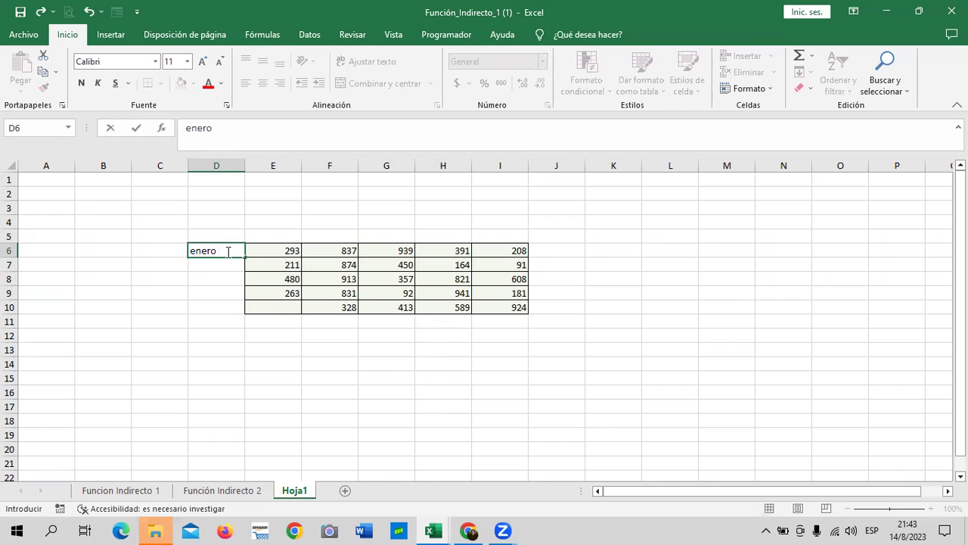
key(Return)
text(febrero)
key(Return)
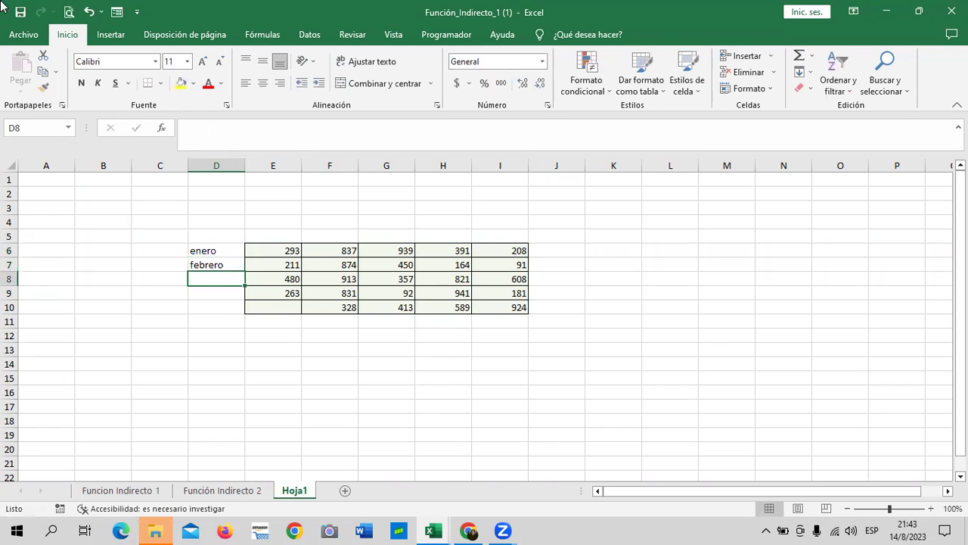
text(marzo)
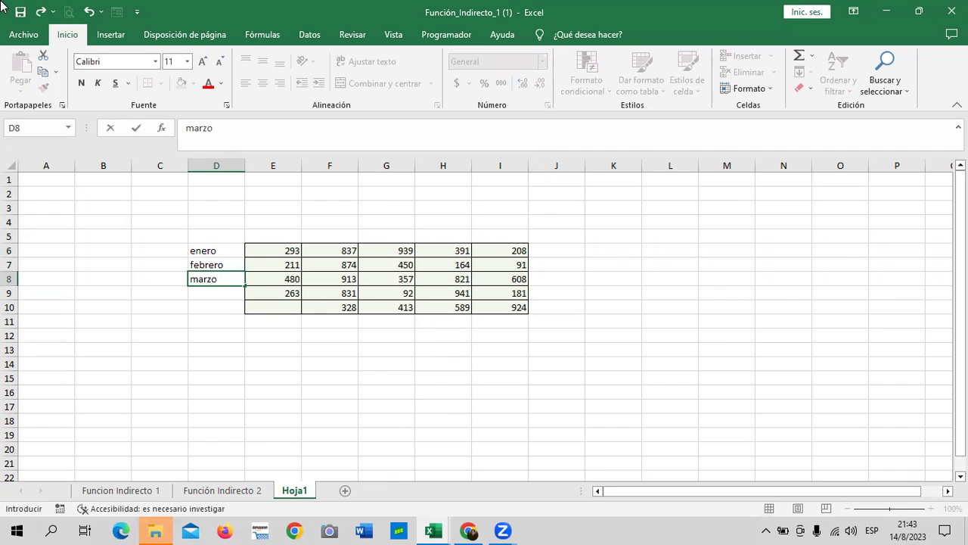
key(Return)
text(abril)
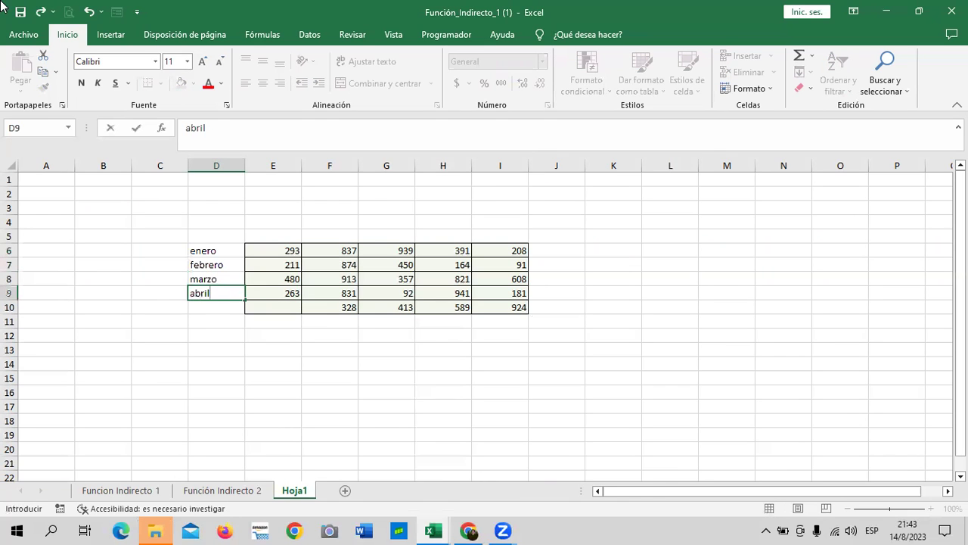
key(Return)
text(mayo)
key(Return)
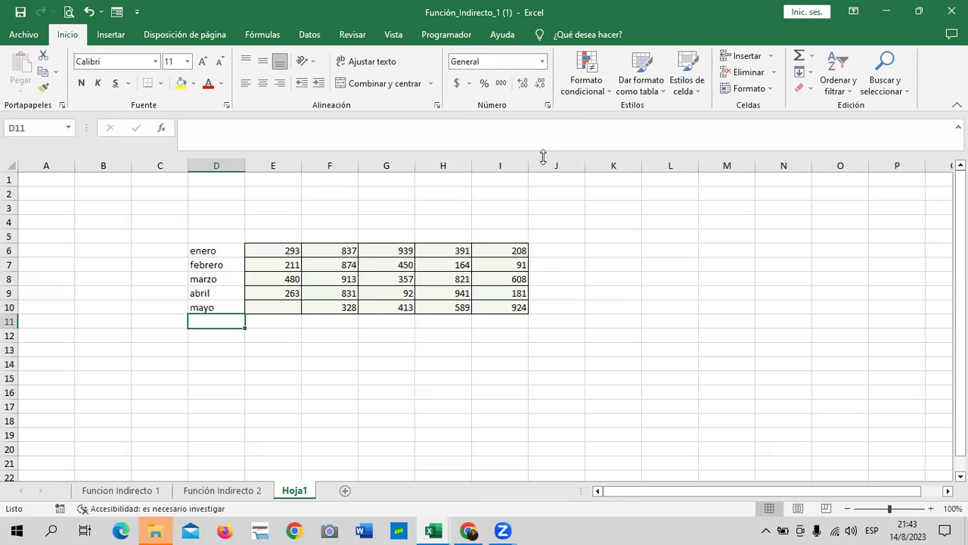
click(221, 251)
drag(222, 251, 222, 306)
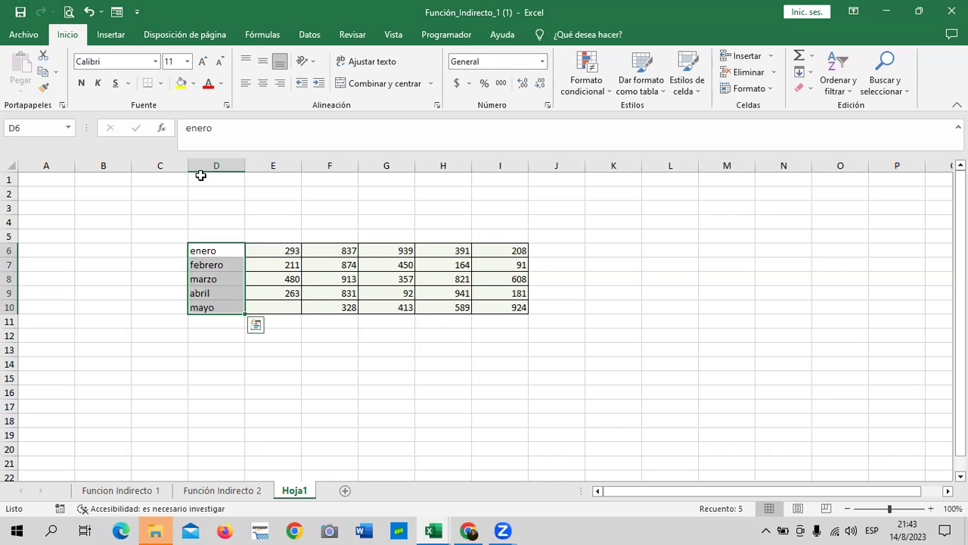
Step: Apply all borders to the month labels in D6:D10
click(161, 83)
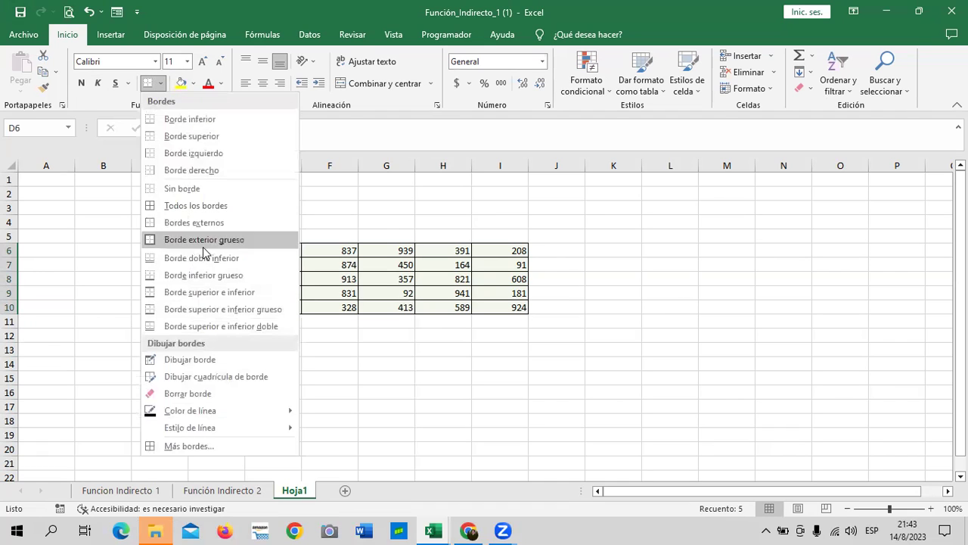
click(198, 212)
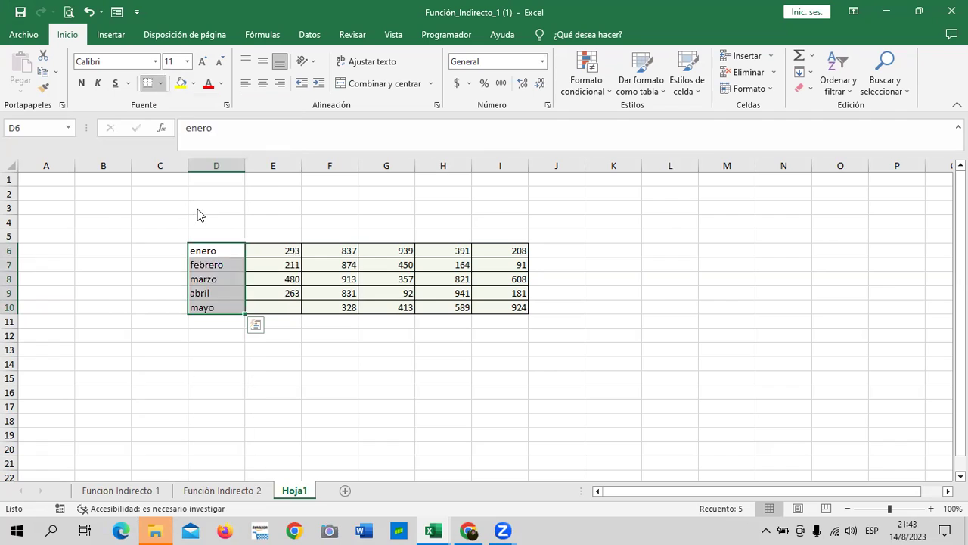
click(645, 265)
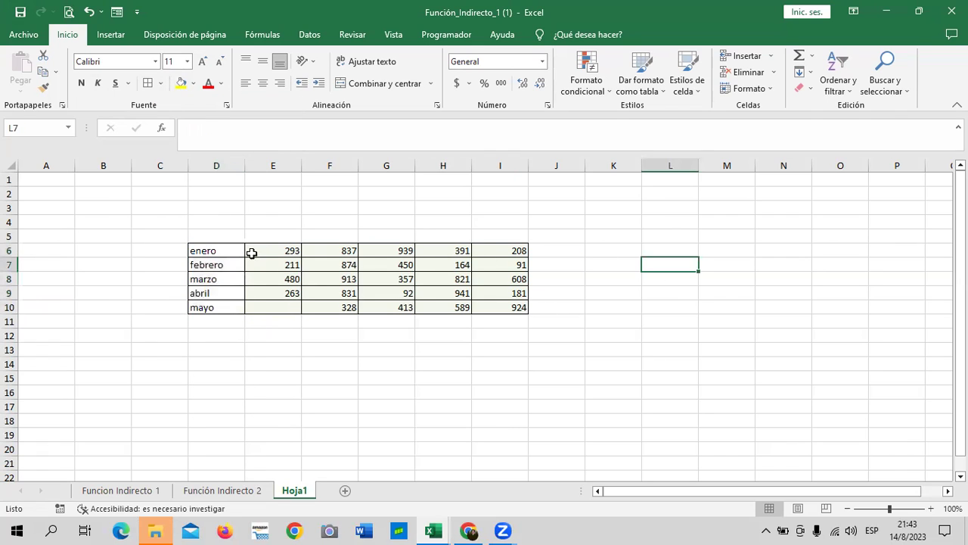
Step: Select the enero row of numbers E6:I6
mouse_move(268, 250)
mouse_down()
mouse_move(378, 242)
mouse_move(515, 252)
mouse_up()
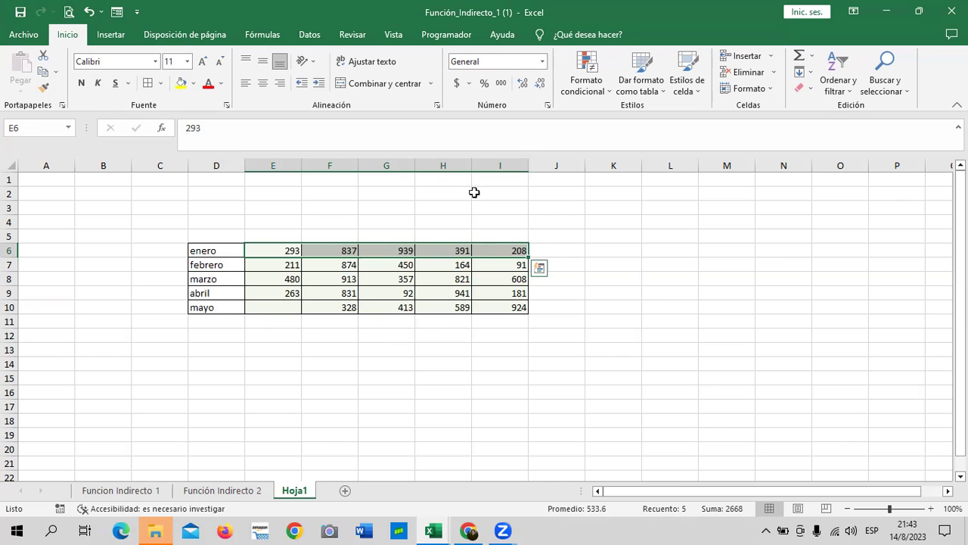
click(649, 323)
drag(270, 247, 515, 250)
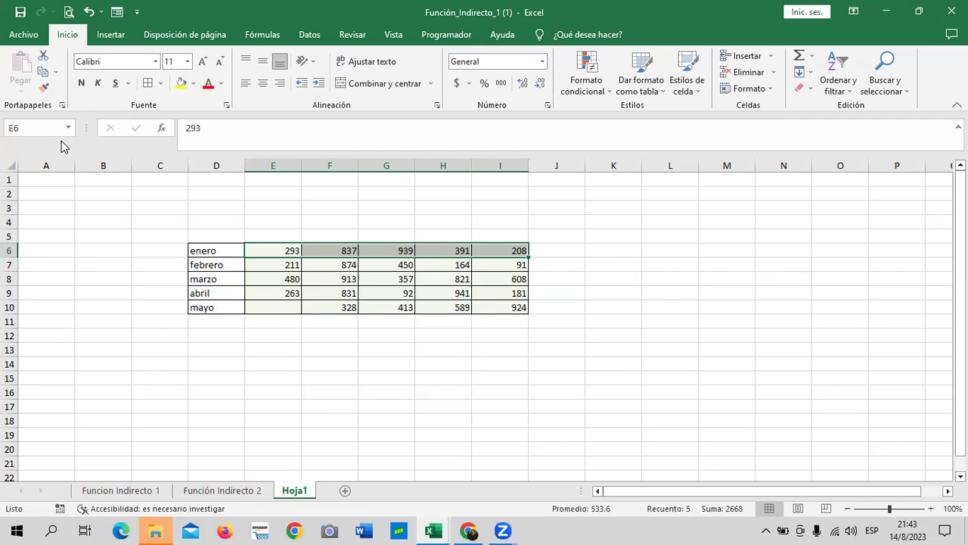
Step: Check the Name Manager, then name E6:I6 enero in the Name Box
click(259, 35)
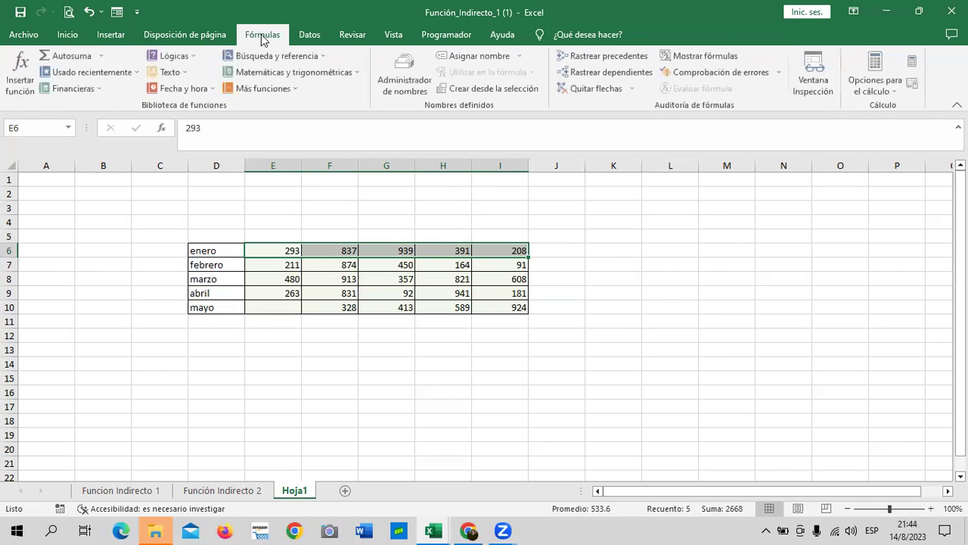
click(404, 70)
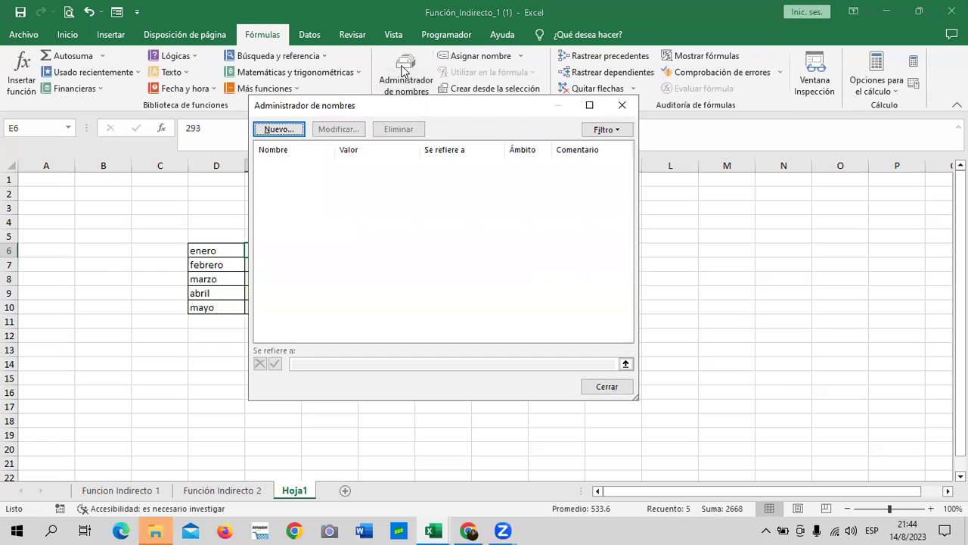
click(619, 107)
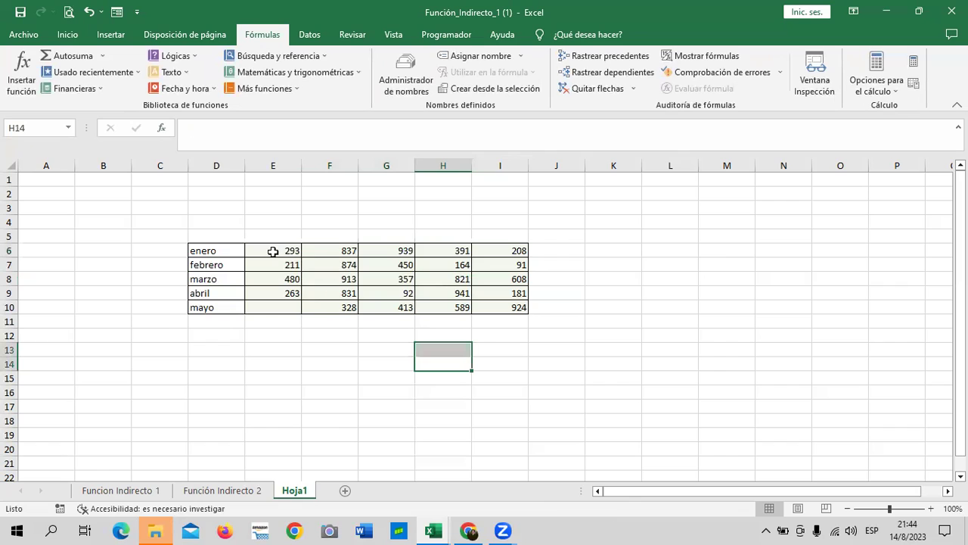
drag(274, 252, 499, 251)
click(57, 128)
text(e)
key(Return)
Step: Name E7:I7 febrero and E8:I8 marzo
drag(264, 269, 500, 267)
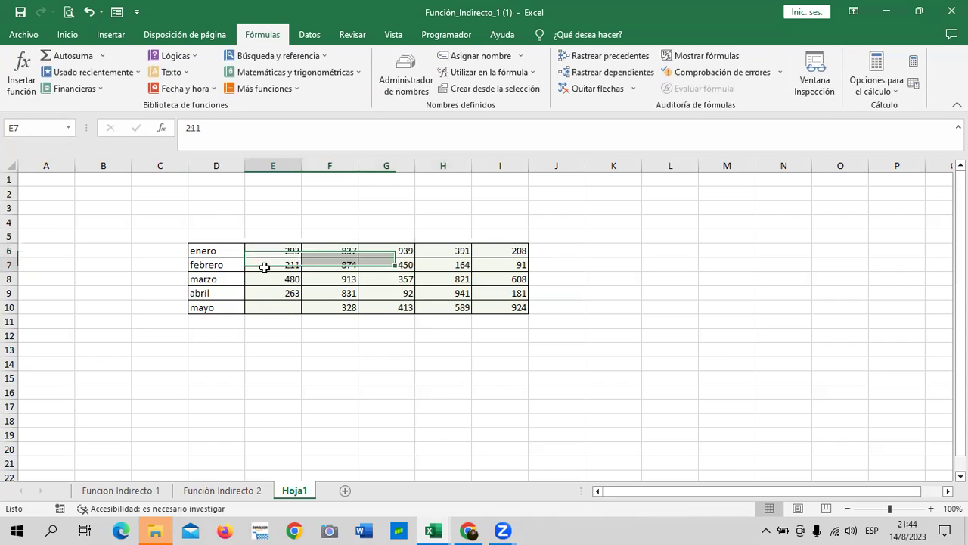
click(51, 134)
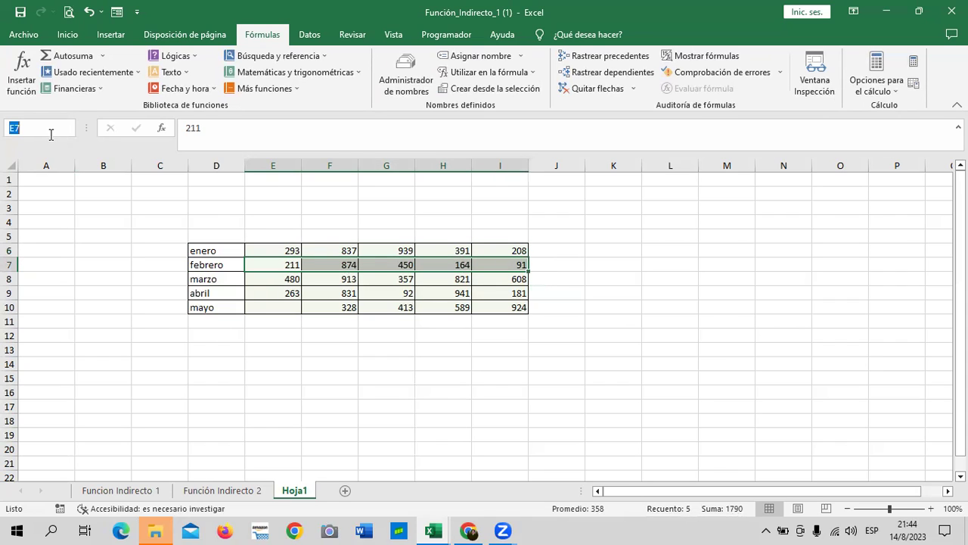
text(febrero)
key(Return)
click(273, 280)
drag(312, 280, 497, 279)
click(40, 128)
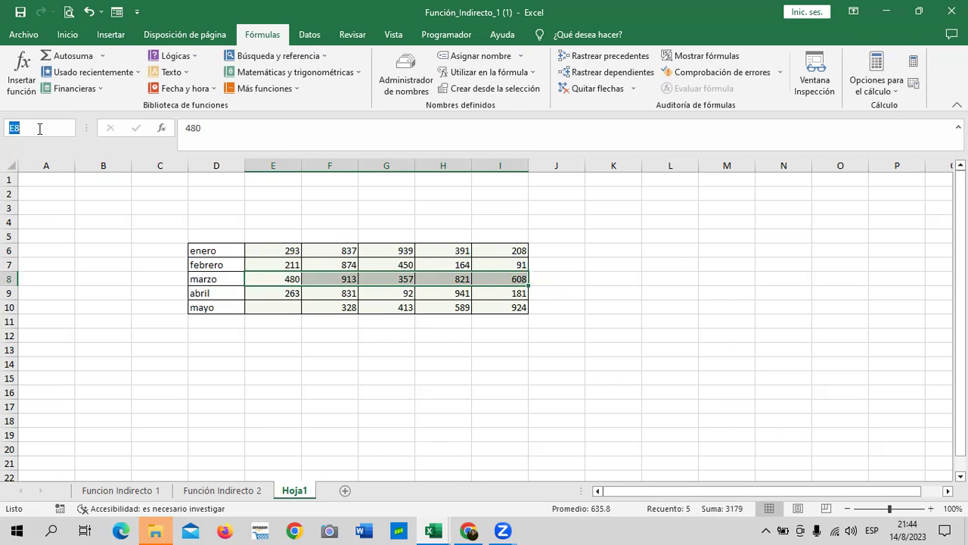
text(marzo)
key(Return)
key(Return)
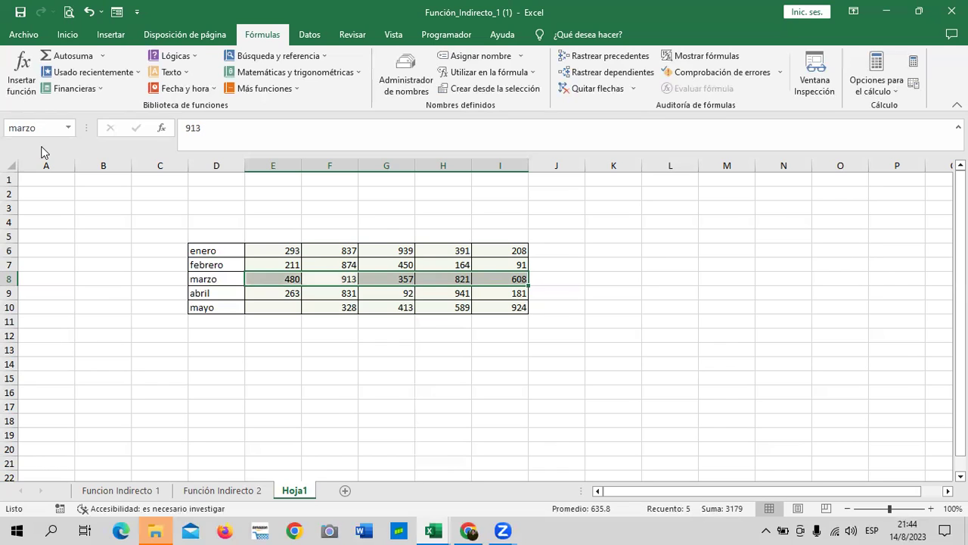
Step: Name E9:I9 abril and E10:I10 mayo
click(215, 293)
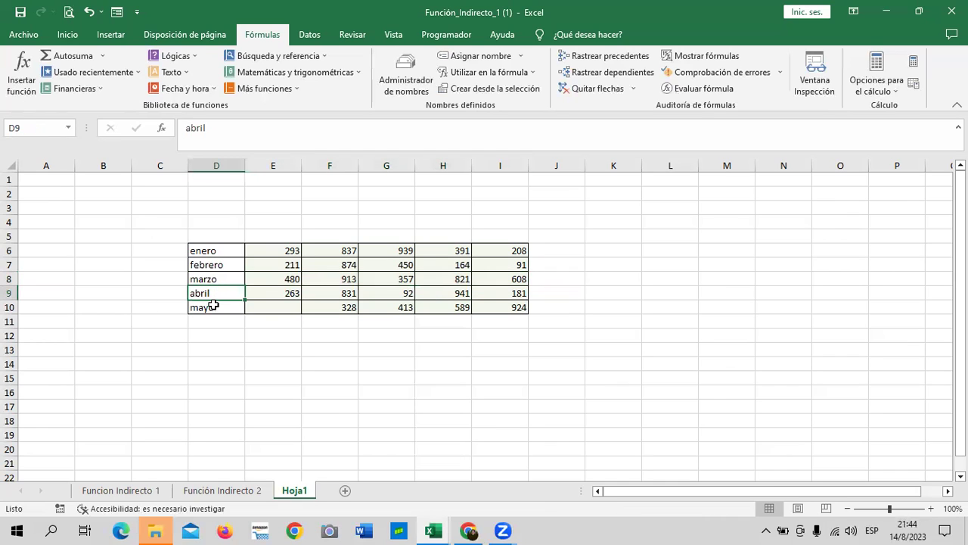
click(36, 129)
click(445, 409)
mouse_move(255, 291)
mouse_down()
mouse_move(539, 293)
mouse_move(519, 290)
mouse_up()
click(42, 128)
text(abril)
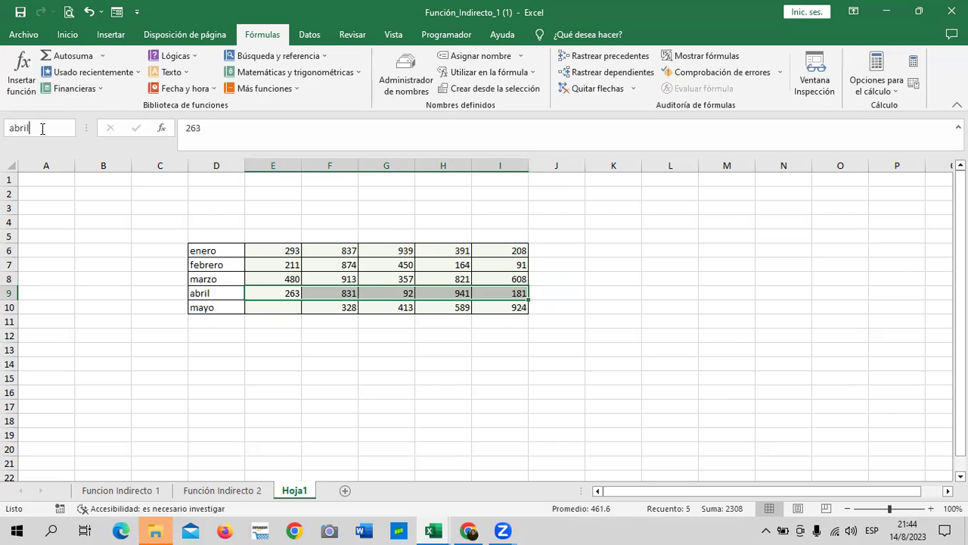
drag(261, 306, 504, 307)
click(55, 127)
text(mayo)
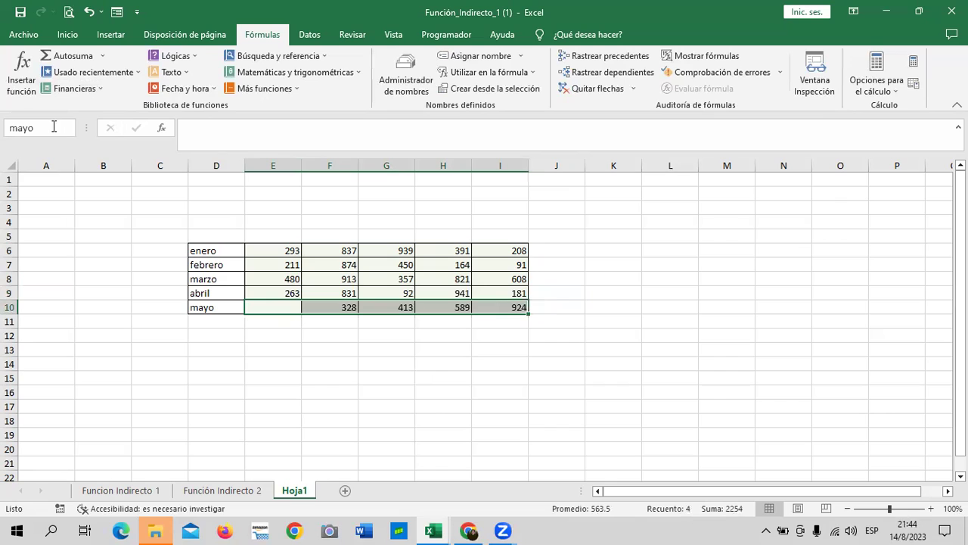
key(Return)
click(624, 358)
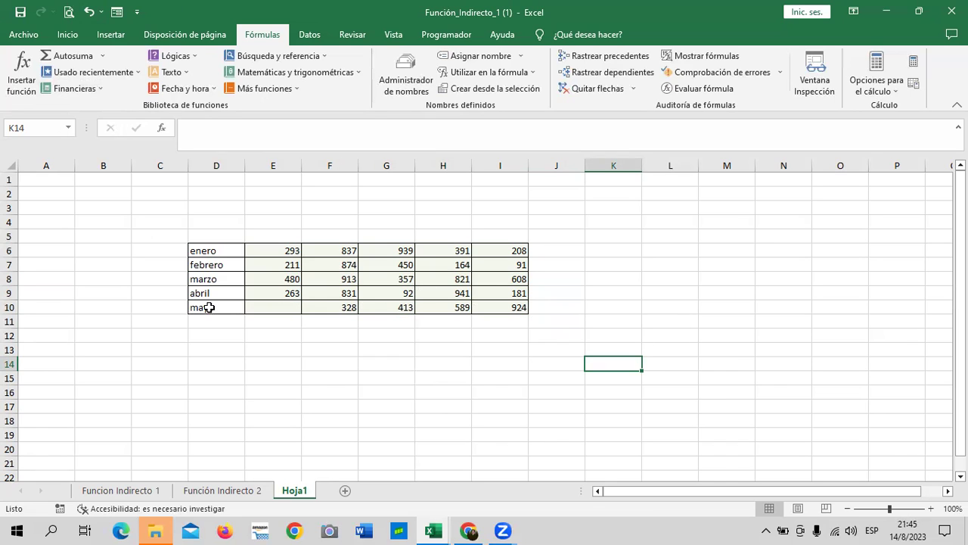
Step: Enter 325 in the empty mayo cell E10 on Hoja1
click(271, 305)
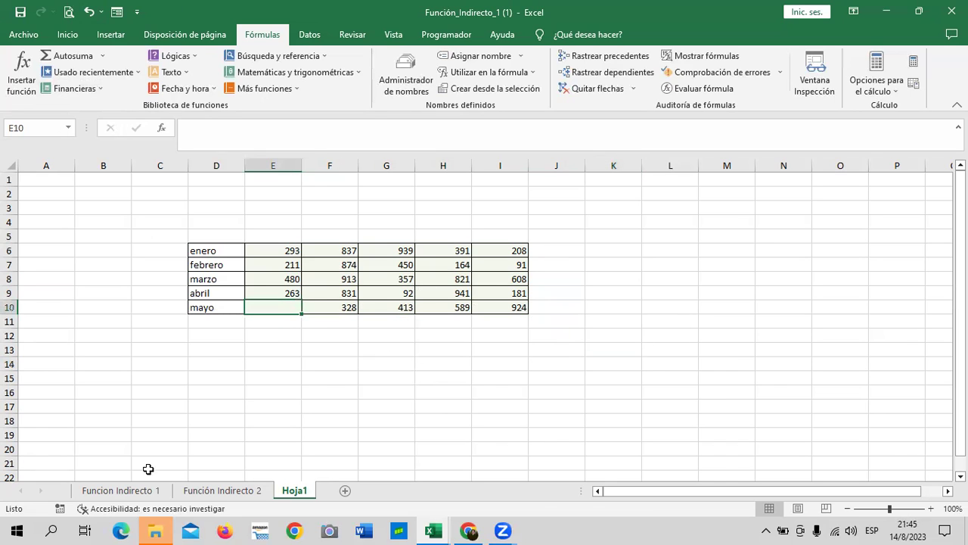
click(127, 491)
click(208, 389)
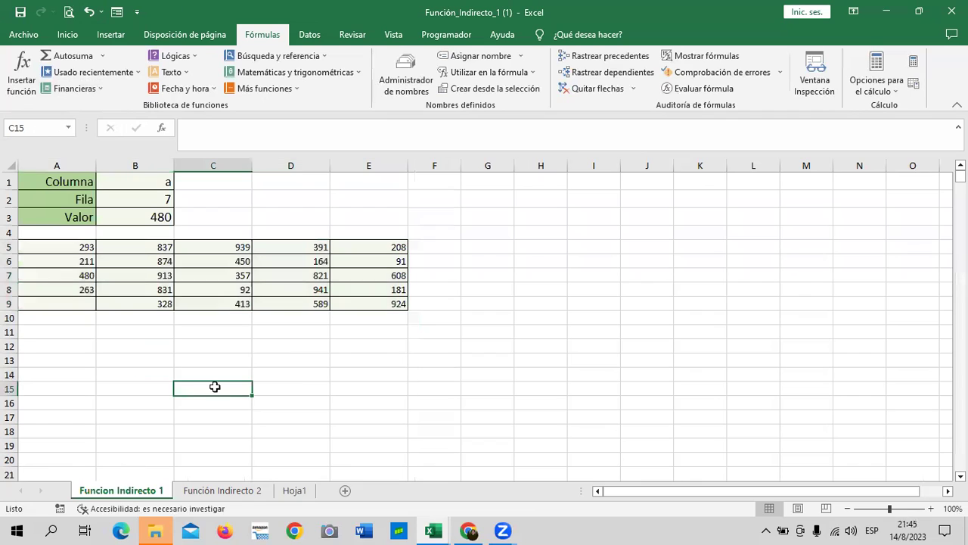
click(73, 303)
click(295, 491)
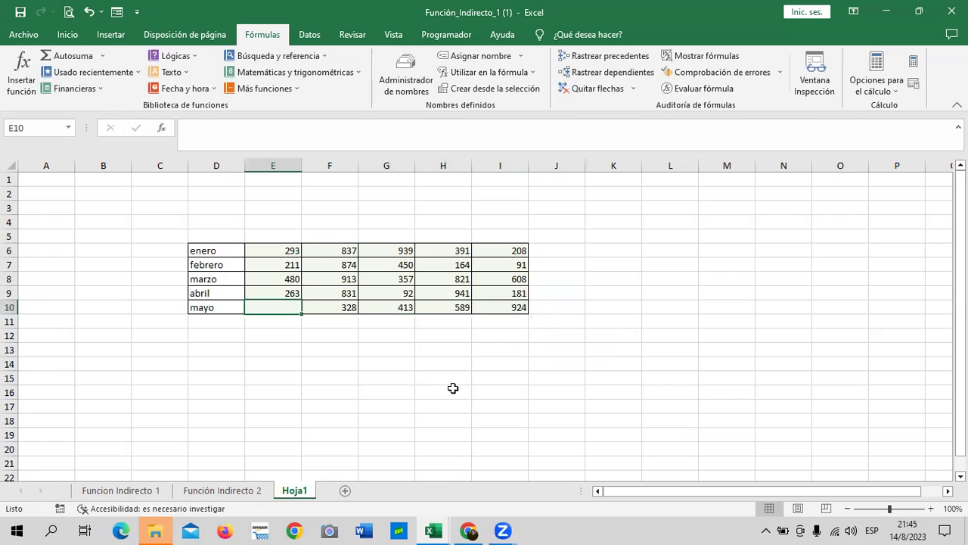
text(3)
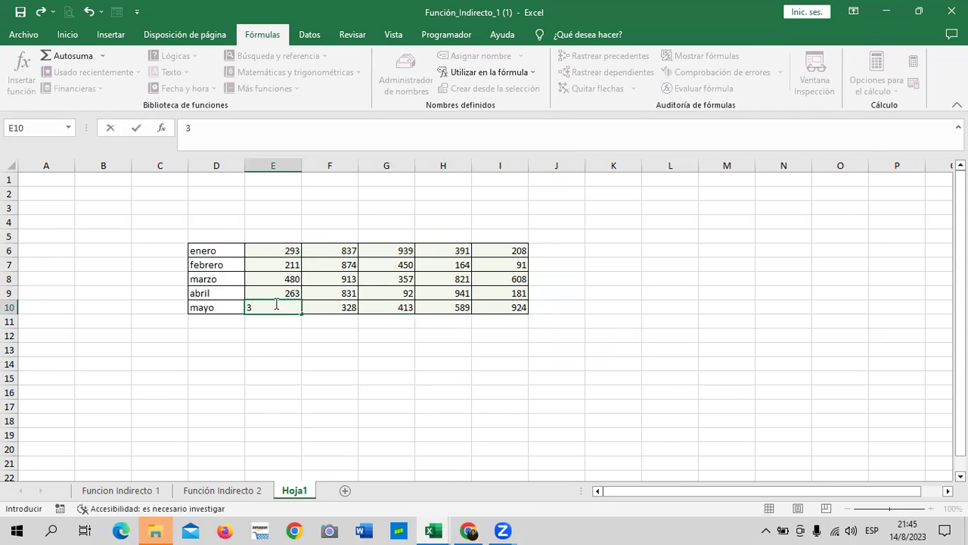
text(25)
key(Return)
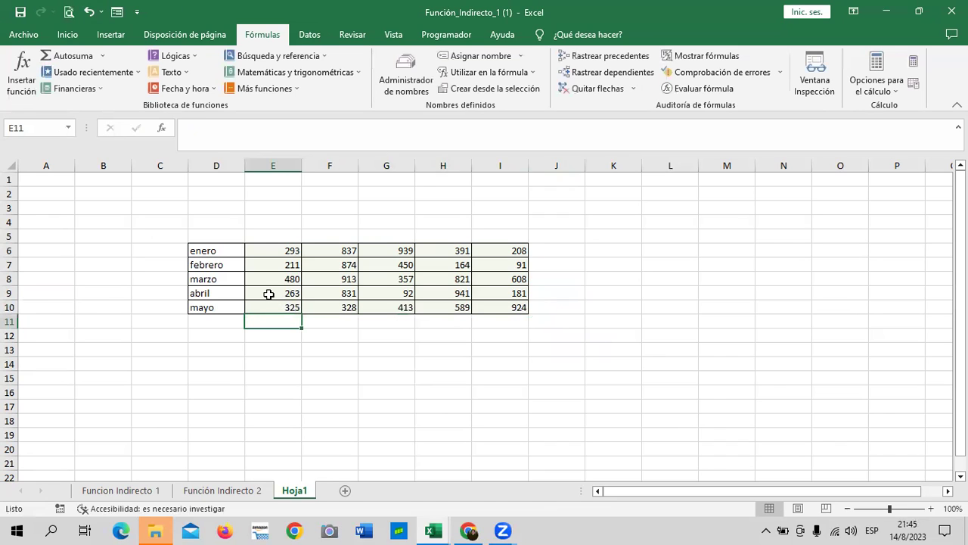
Step: Put =SUMA(INDIRECTO(K8)) in K10, accepting Excel's correction; it shows #¡REF! for now
click(648, 308)
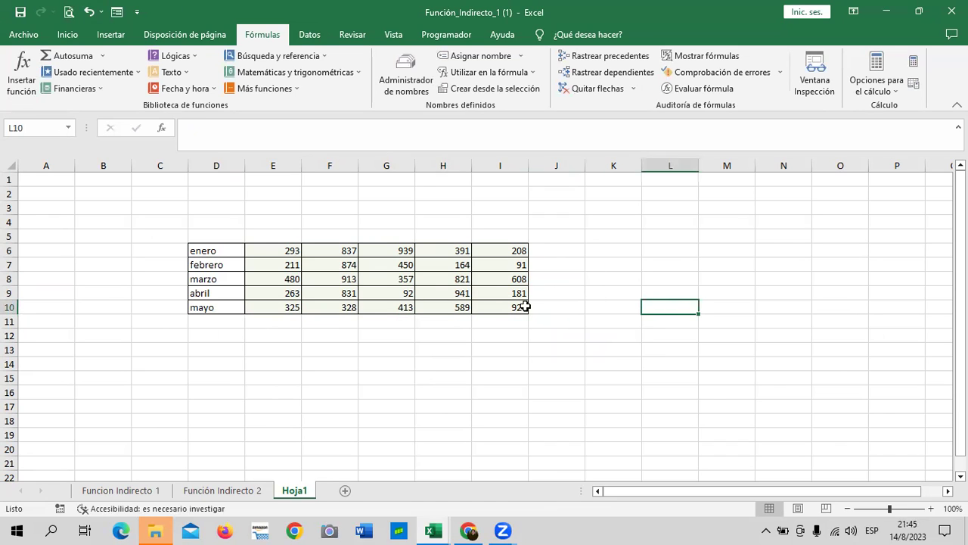
click(615, 307)
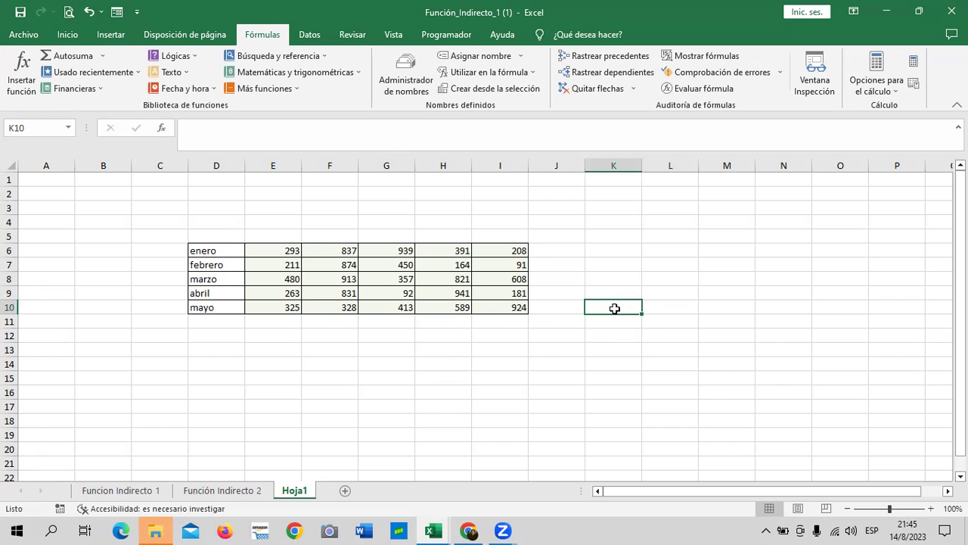
text(=in)
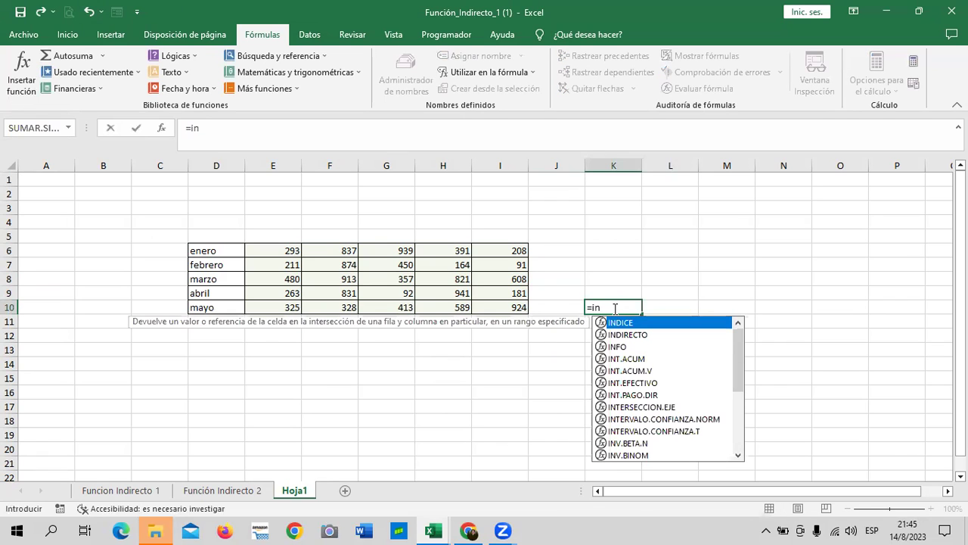
key(BackSpace)
text(s)
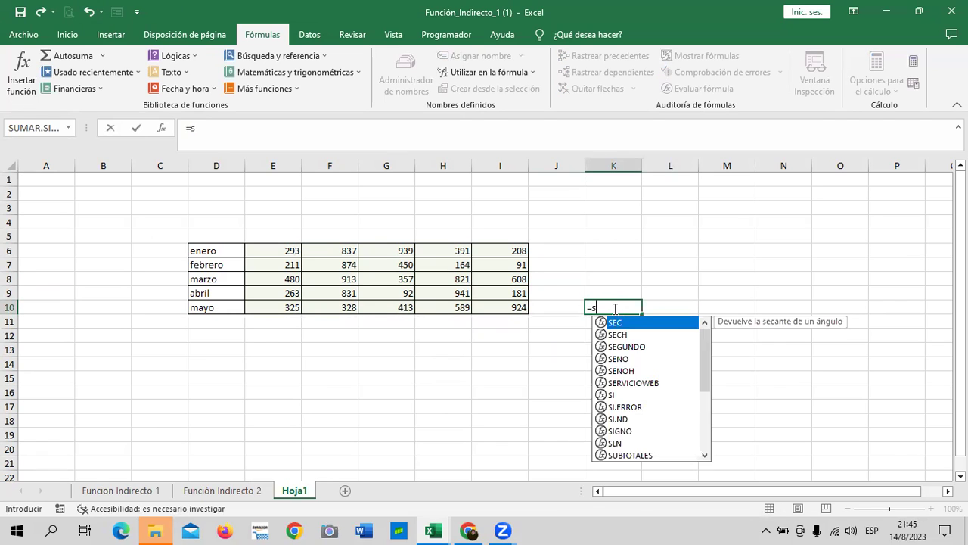
text(uma)
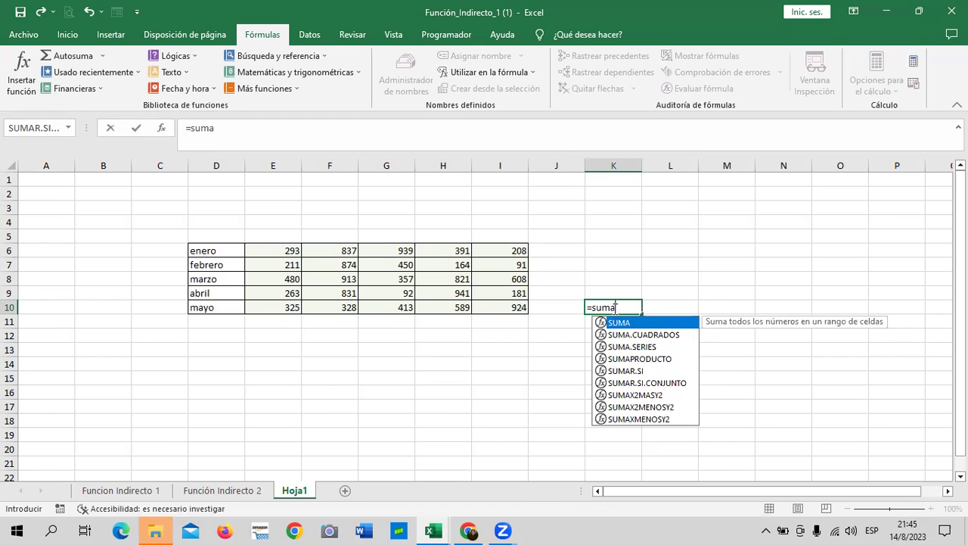
text((indirecto)
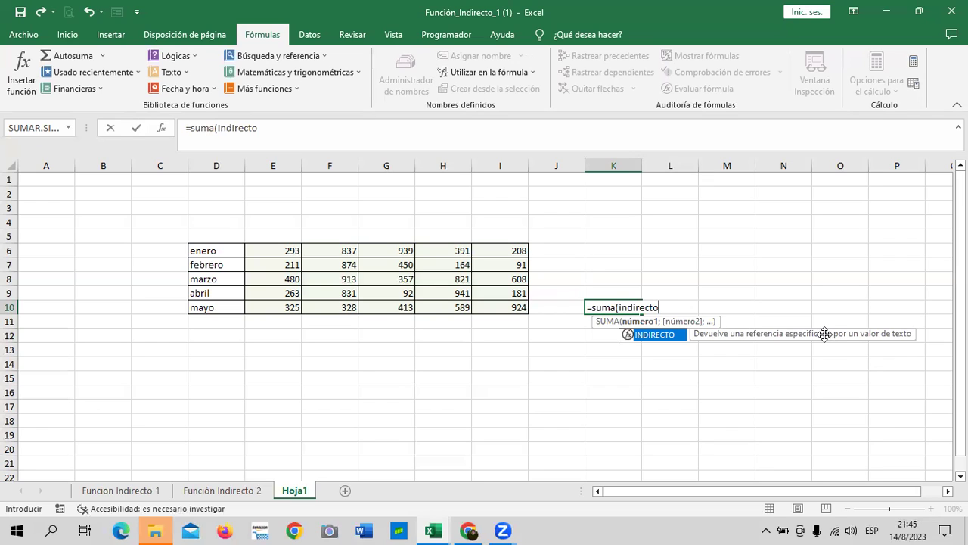
text(()
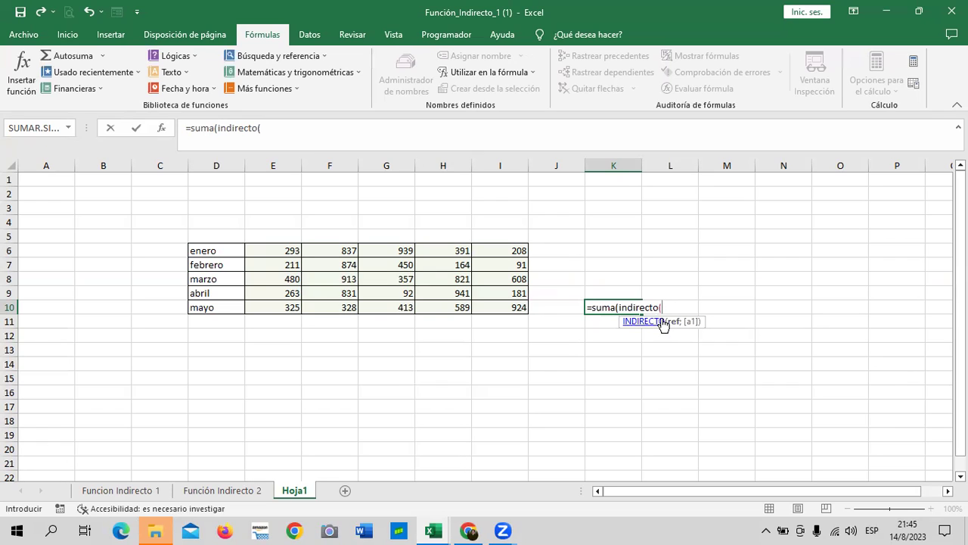
click(619, 277)
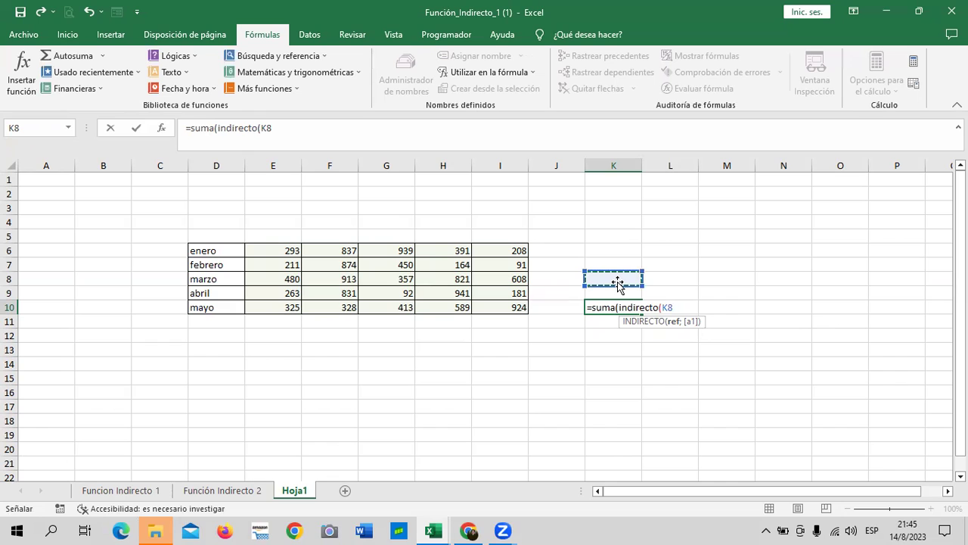
text())
key(Return)
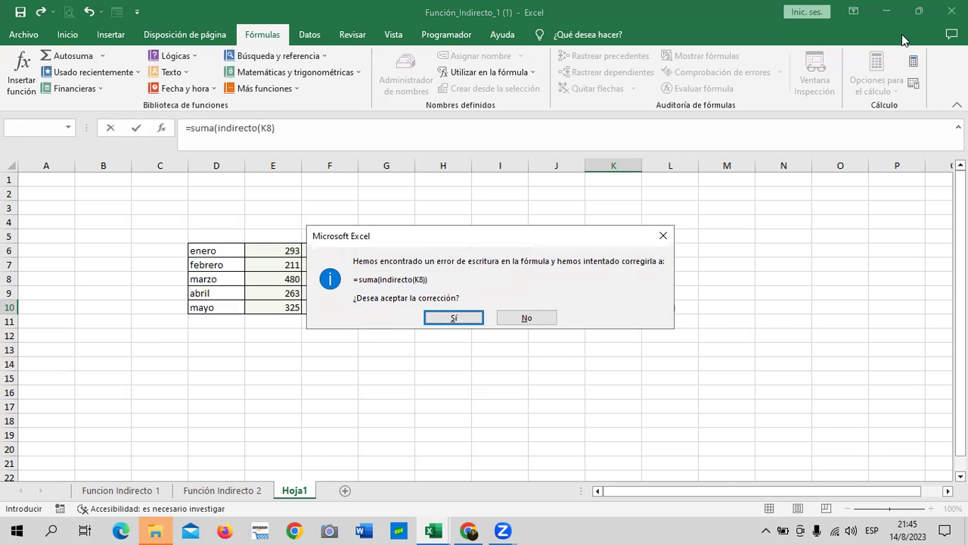
click(467, 320)
click(747, 312)
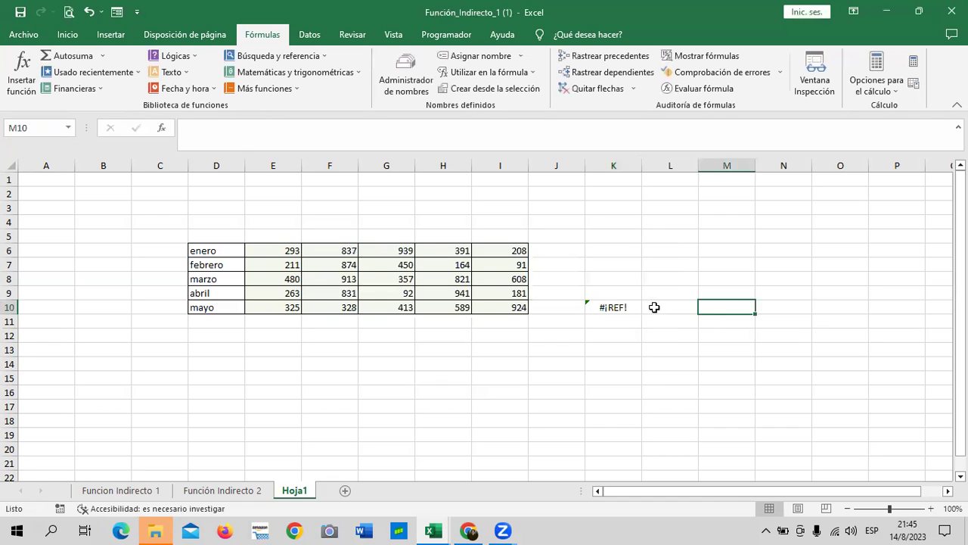
click(624, 307)
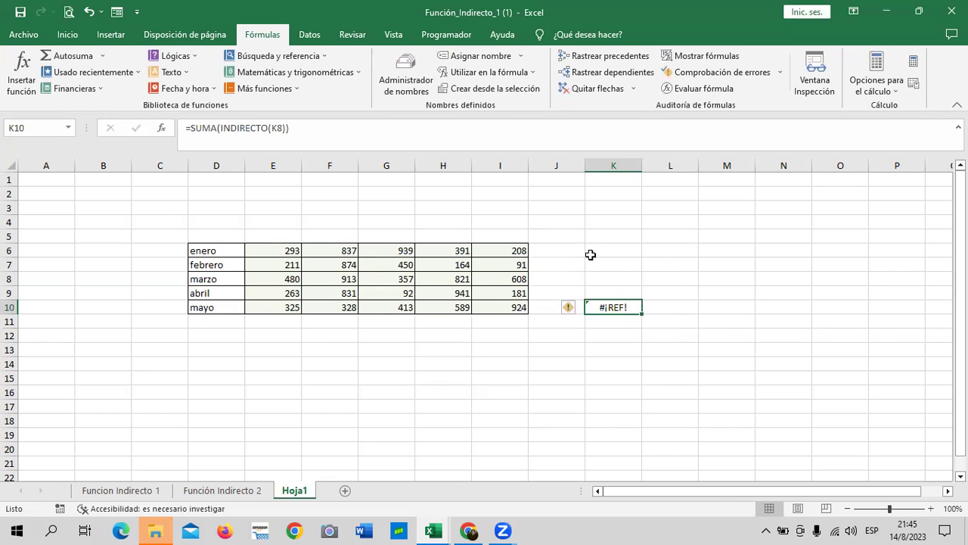
click(608, 279)
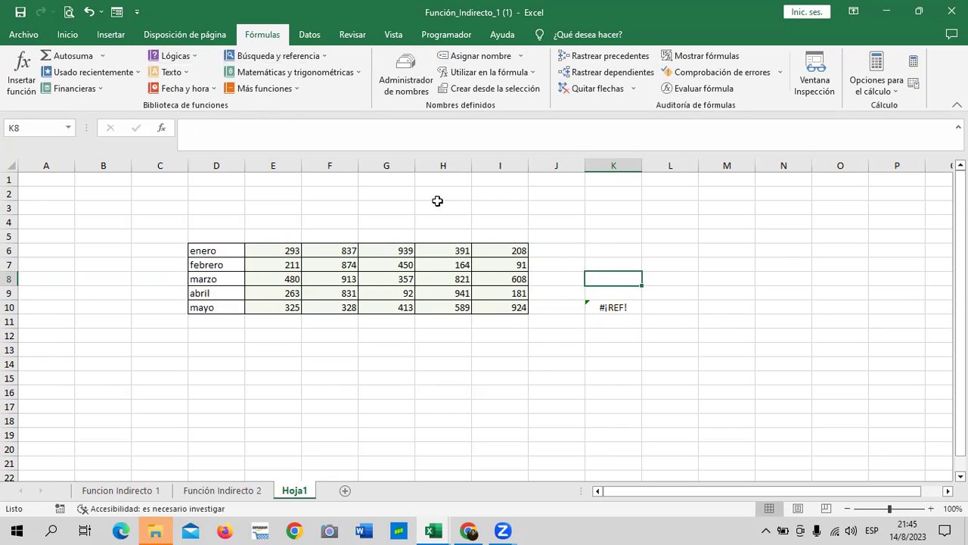
Step: Apply the green Énfasis6 cell style to the selector cell K8
click(57, 37)
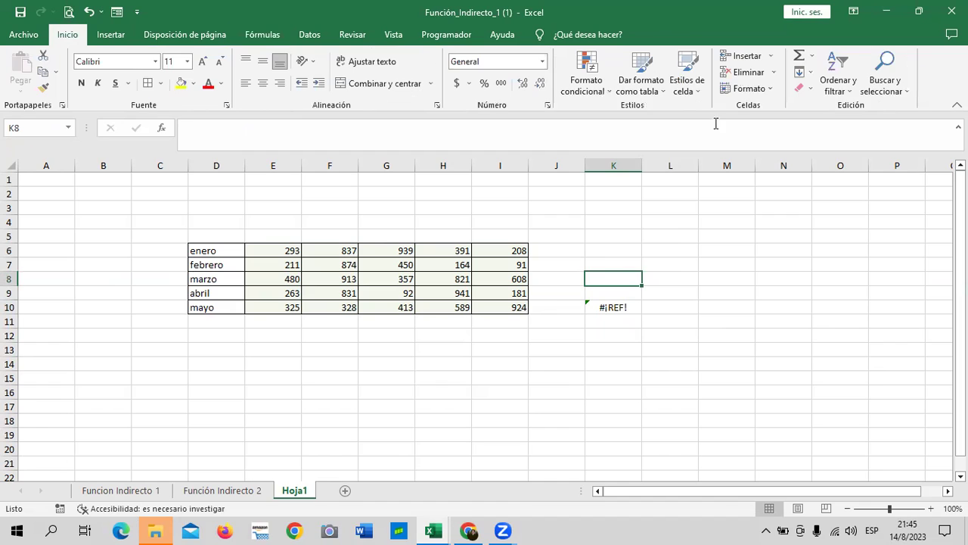
click(687, 85)
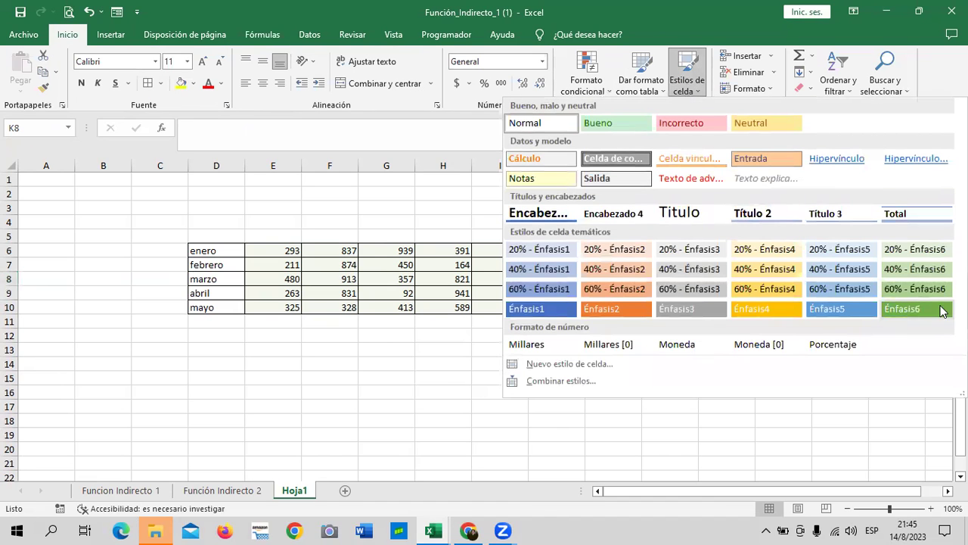
click(938, 309)
click(793, 307)
click(593, 275)
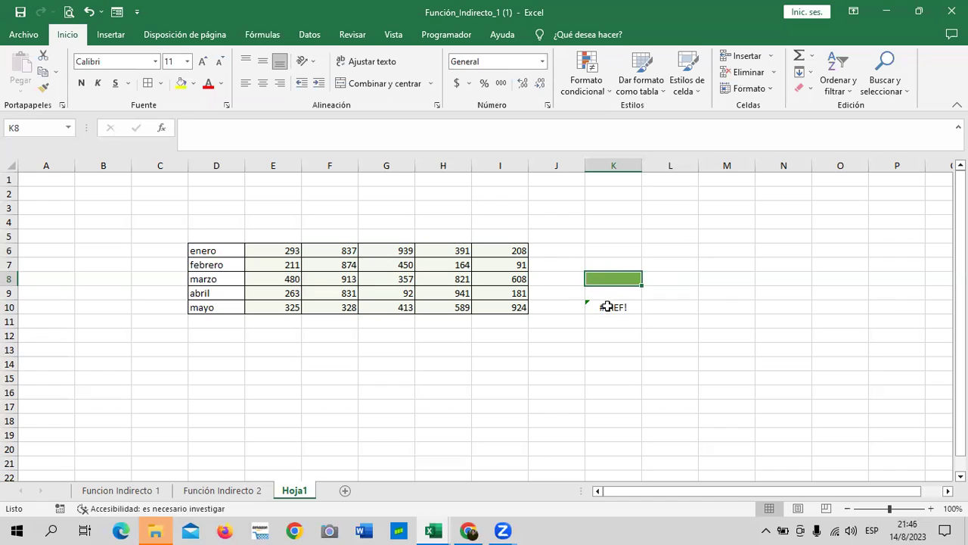
click(603, 307)
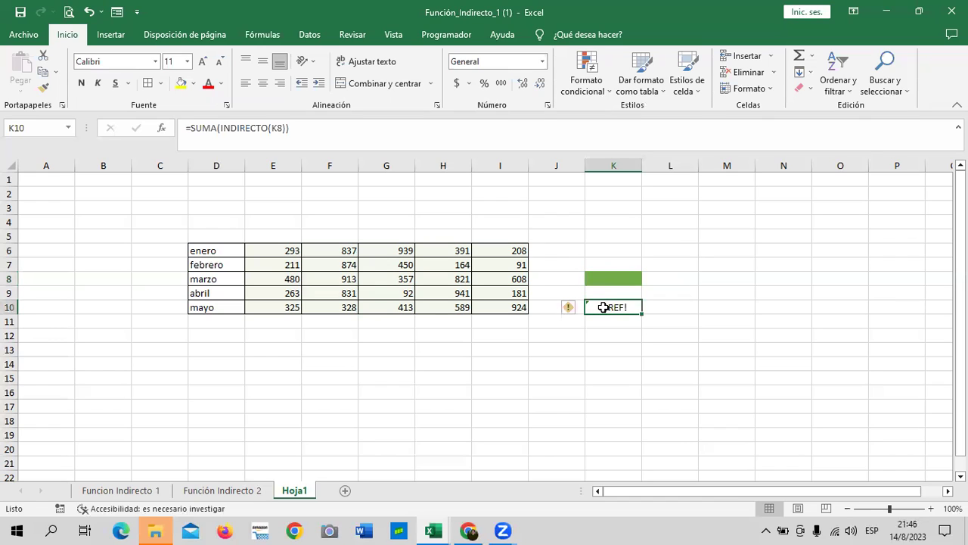
click(606, 277)
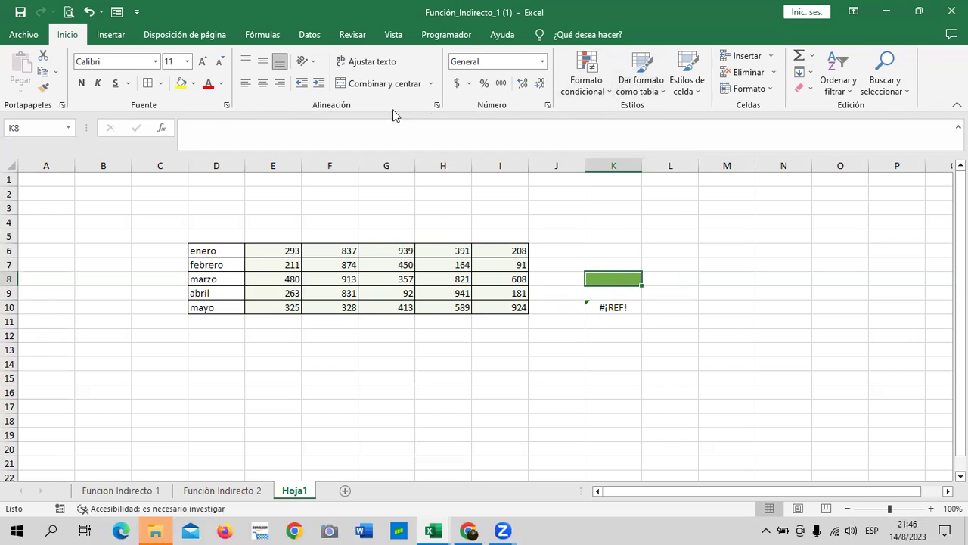
Step: Open Datos > Validación de datos for K8
click(105, 36)
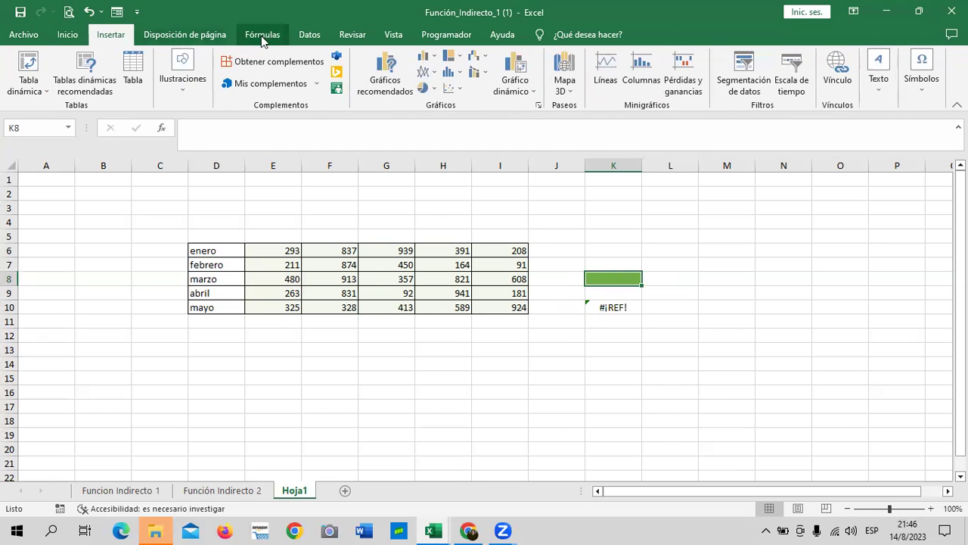
click(306, 35)
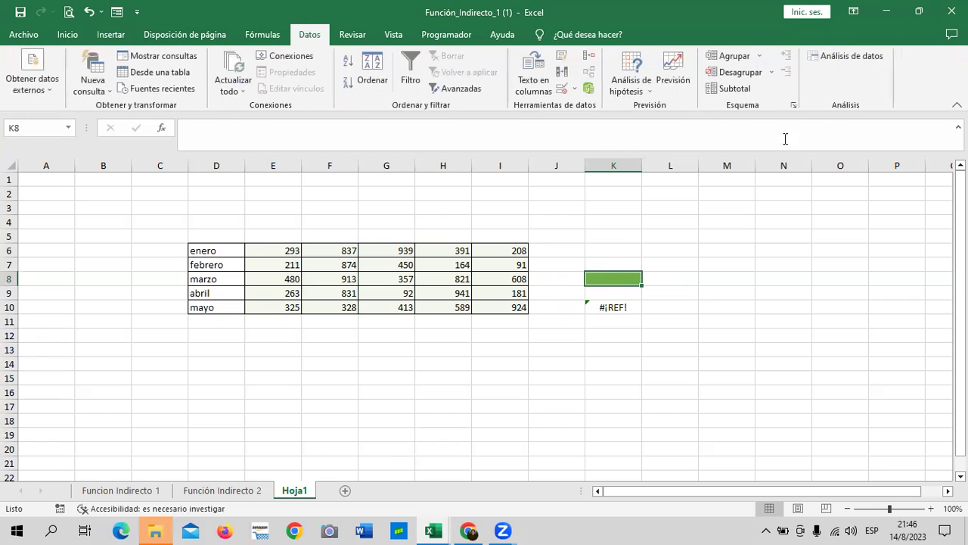
click(561, 90)
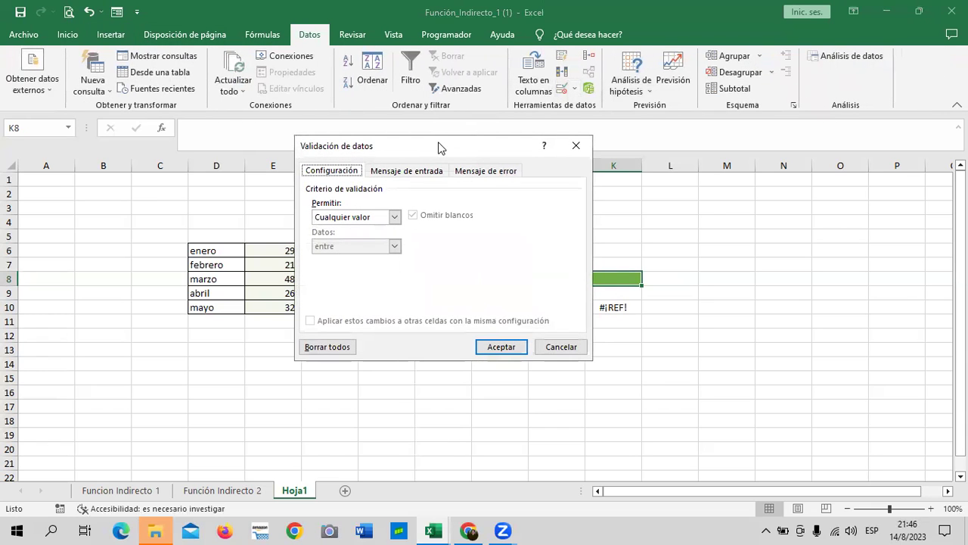
Step: Set K8's validation to Lista with source =$D$6:$D$10, the months enero to mayo
drag(441, 146, 820, 139)
click(773, 209)
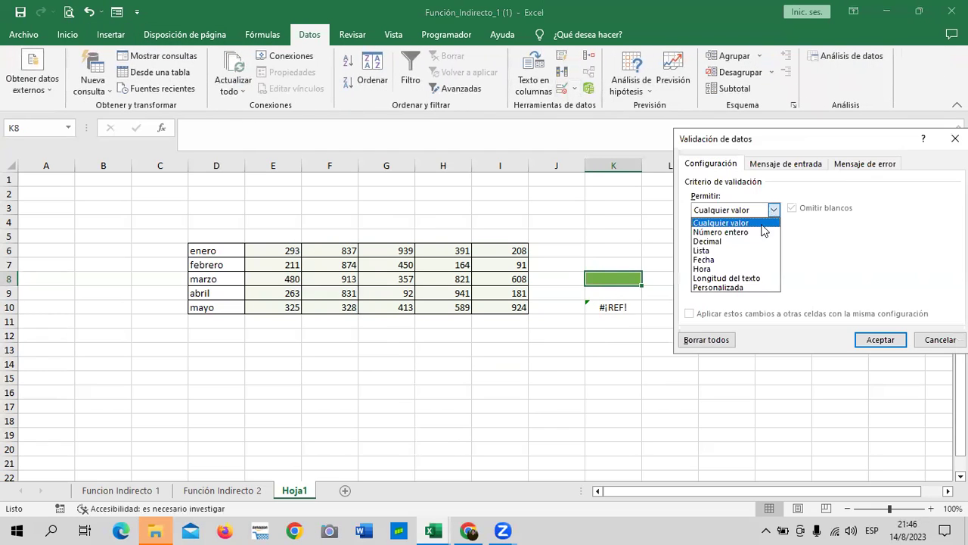
click(731, 257)
click(893, 267)
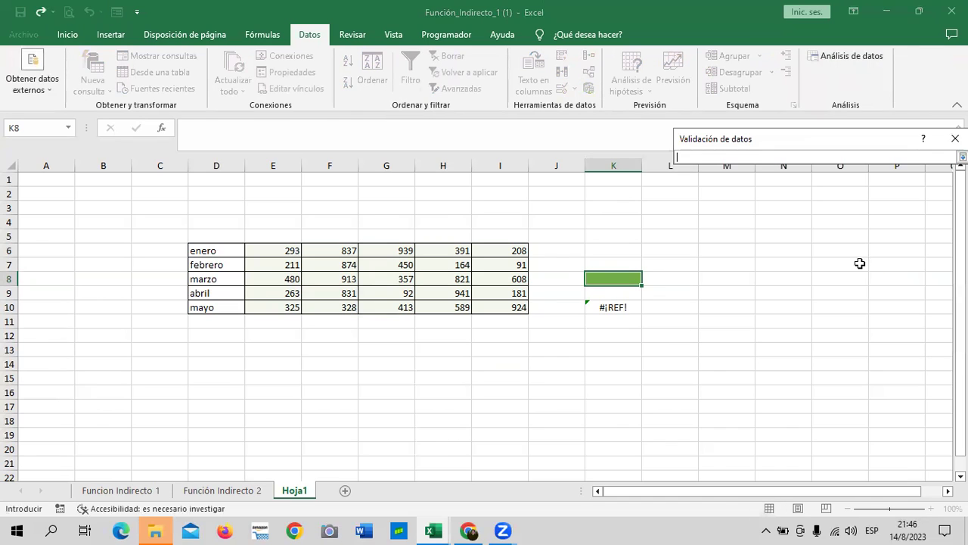
drag(207, 250, 203, 307)
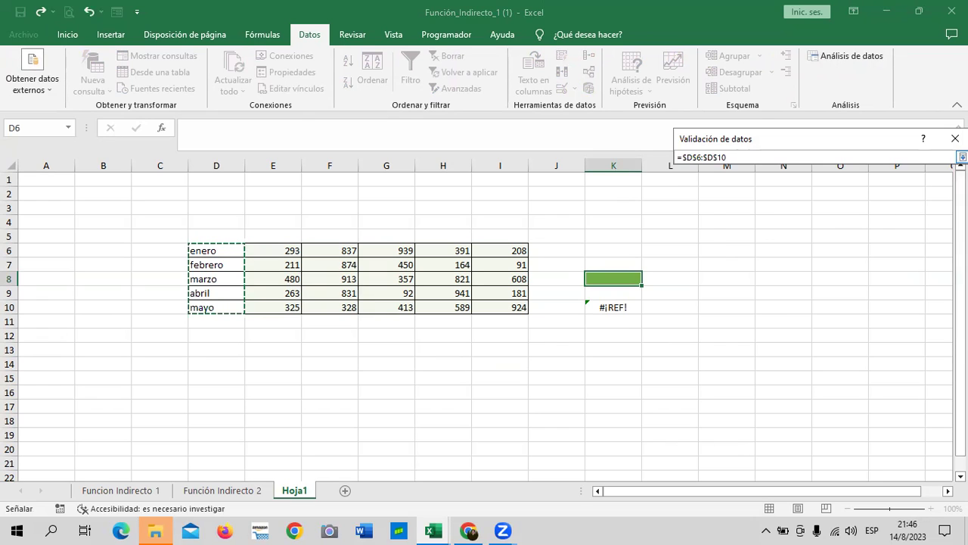
click(962, 157)
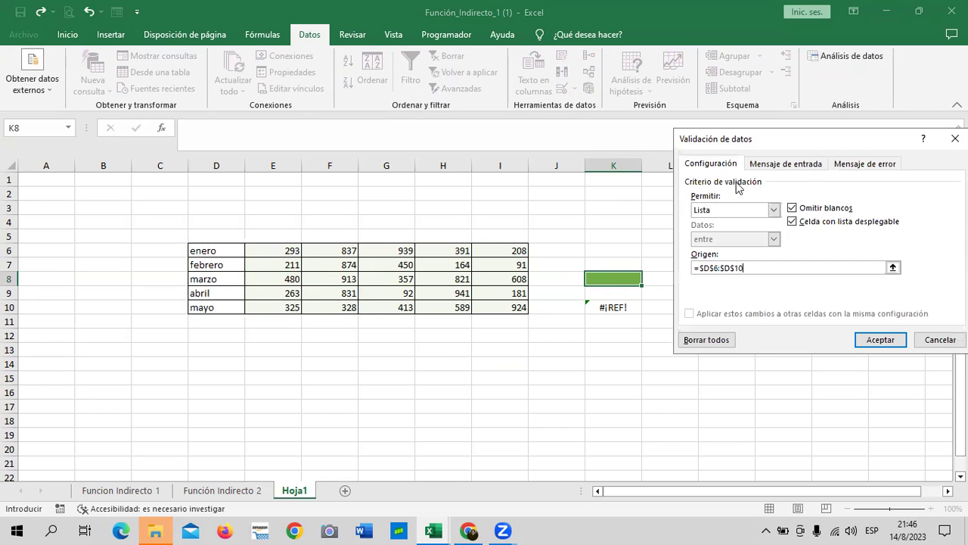
click(884, 346)
click(733, 274)
click(613, 280)
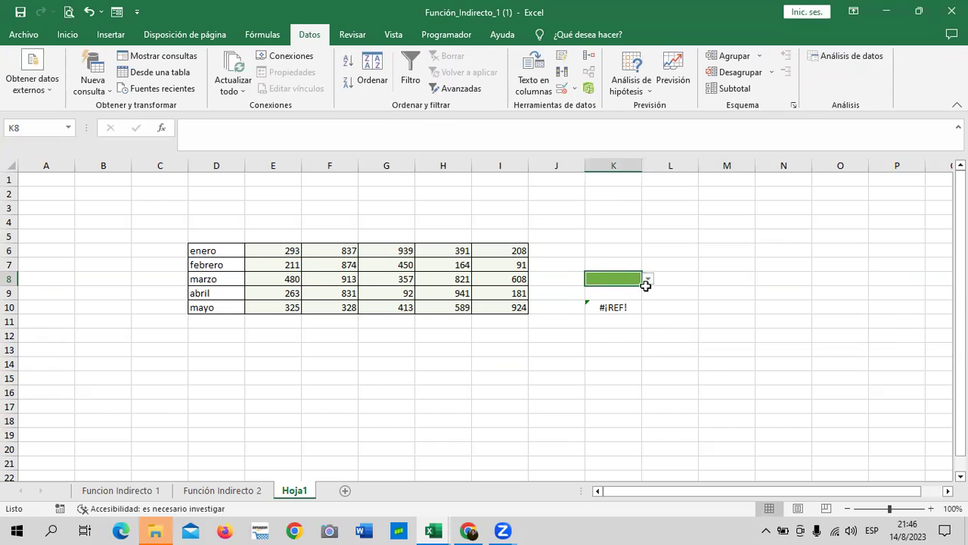
Step: Choose enero in K8 and format the K10 total as Contabilidad currency
click(648, 279)
click(608, 289)
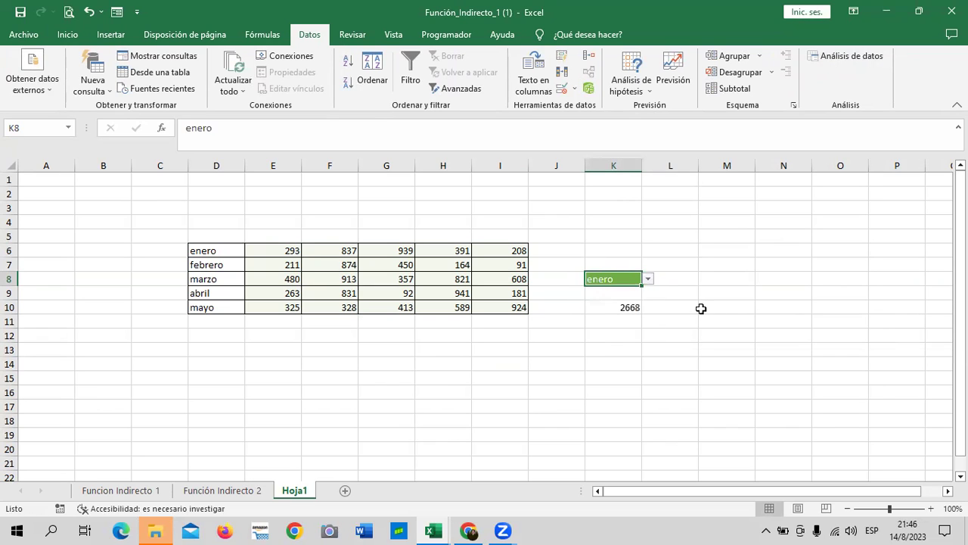
click(598, 307)
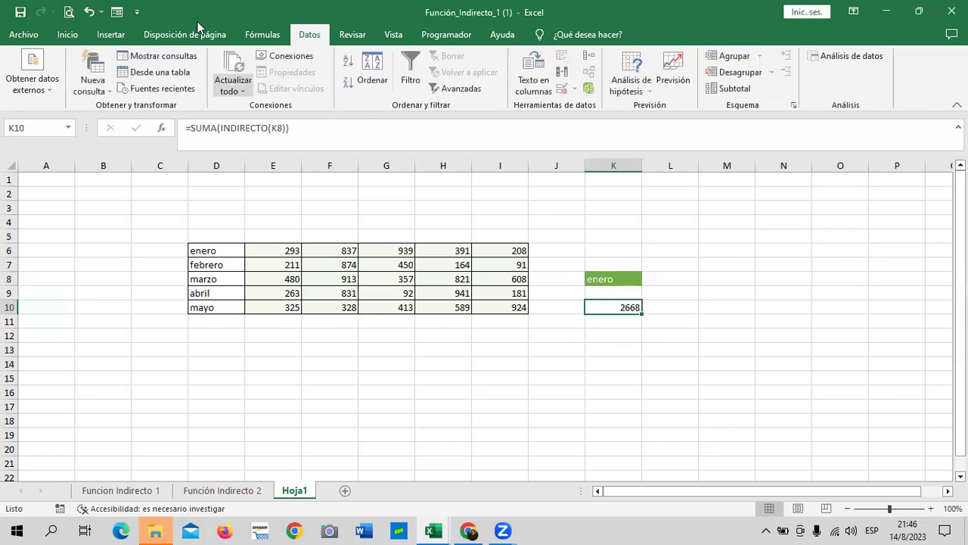
click(61, 35)
click(456, 83)
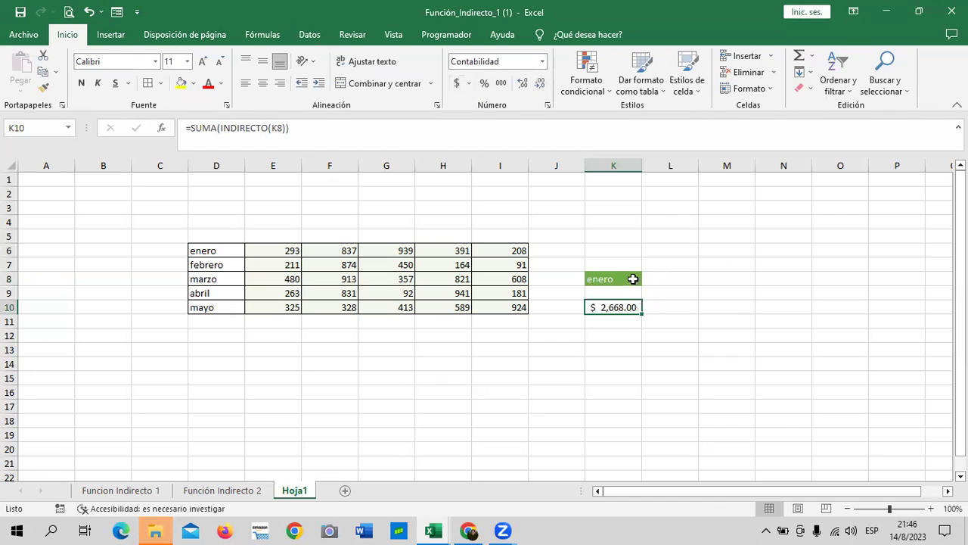
Step: Enlarge the font of K8:K10 to size 14
drag(625, 278, 622, 310)
click(203, 62)
click(203, 61)
click(744, 298)
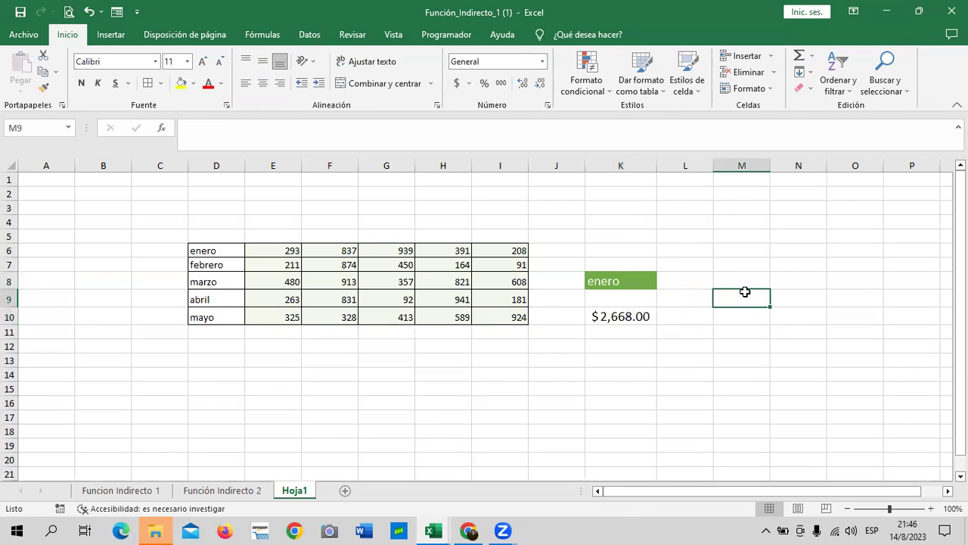
Step: Test the dropdown with febrero, then marzo, so K10 shows $3,179.00
click(631, 277)
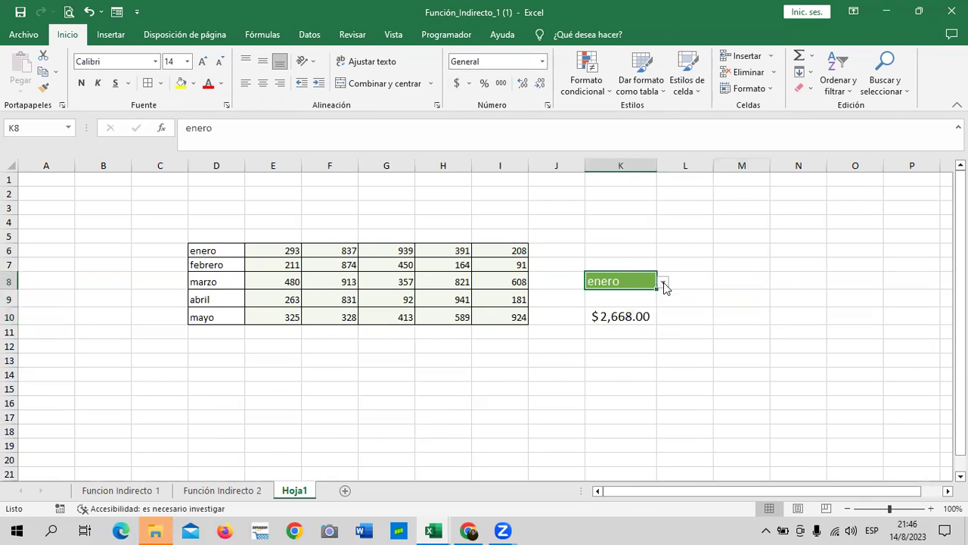
click(663, 282)
click(642, 303)
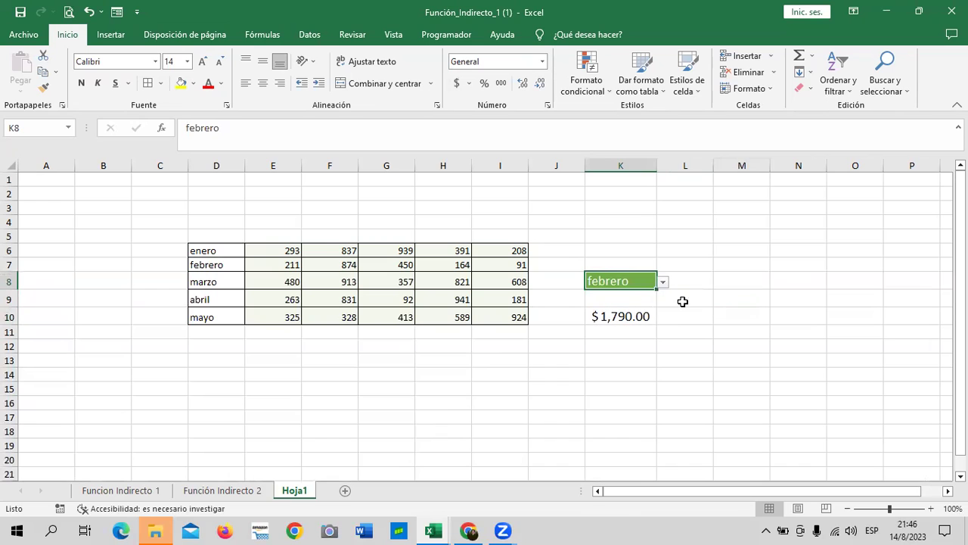
click(663, 281)
click(639, 313)
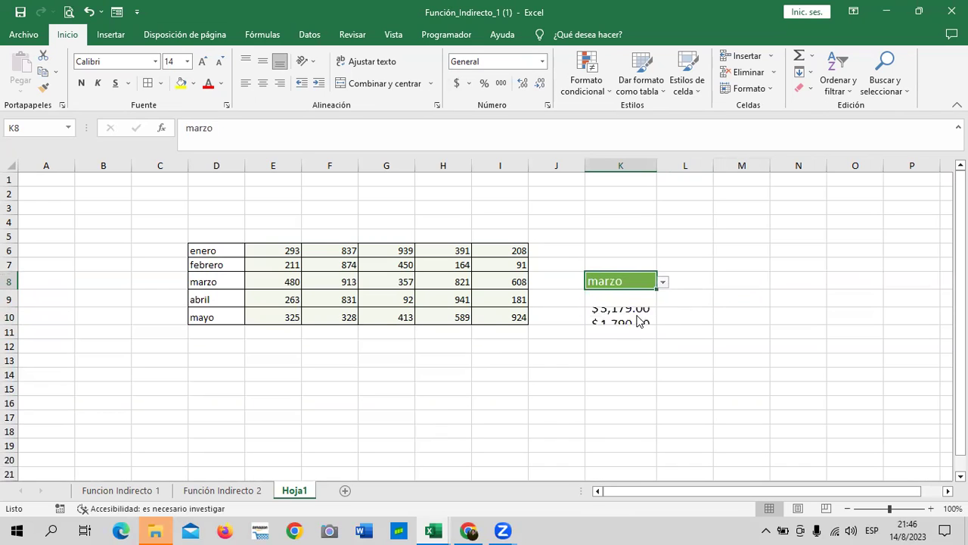
click(632, 315)
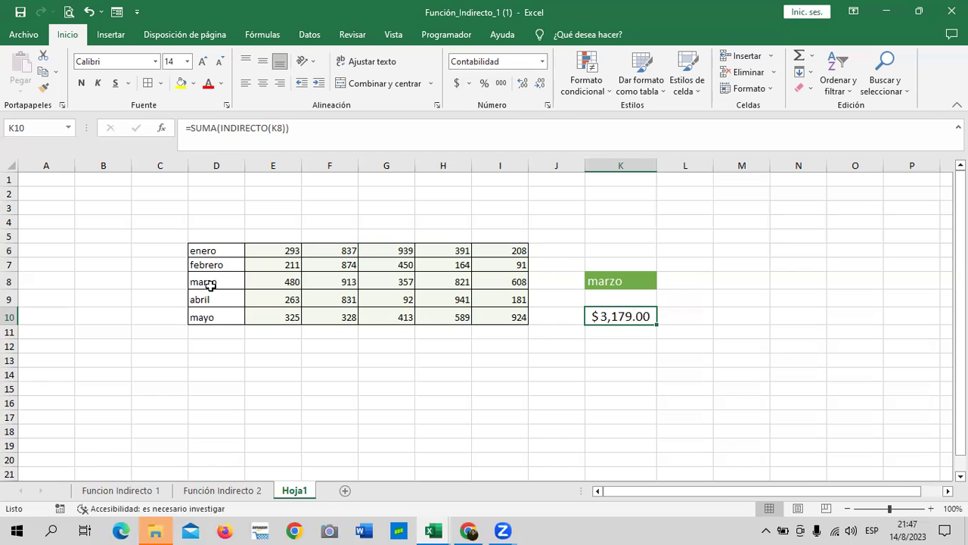
Step: Choose enero in K8 and compare the $2,668.00 total with the sum of E6:I6
click(623, 272)
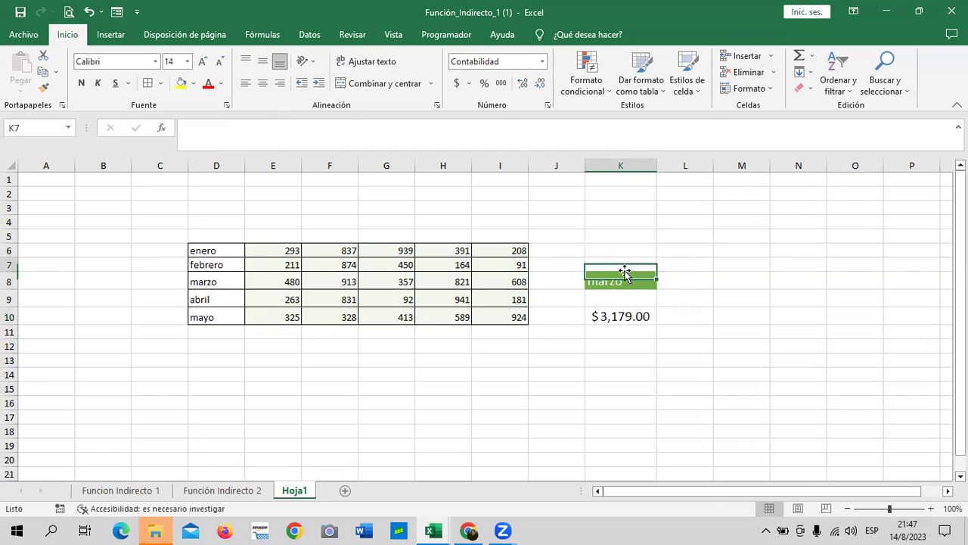
click(622, 282)
click(662, 282)
click(641, 292)
drag(253, 251, 500, 248)
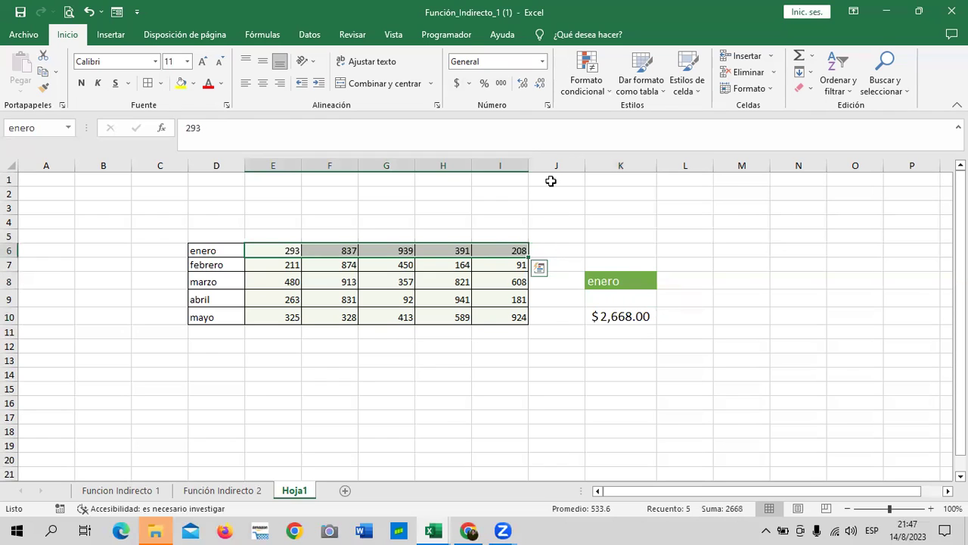
click(559, 245)
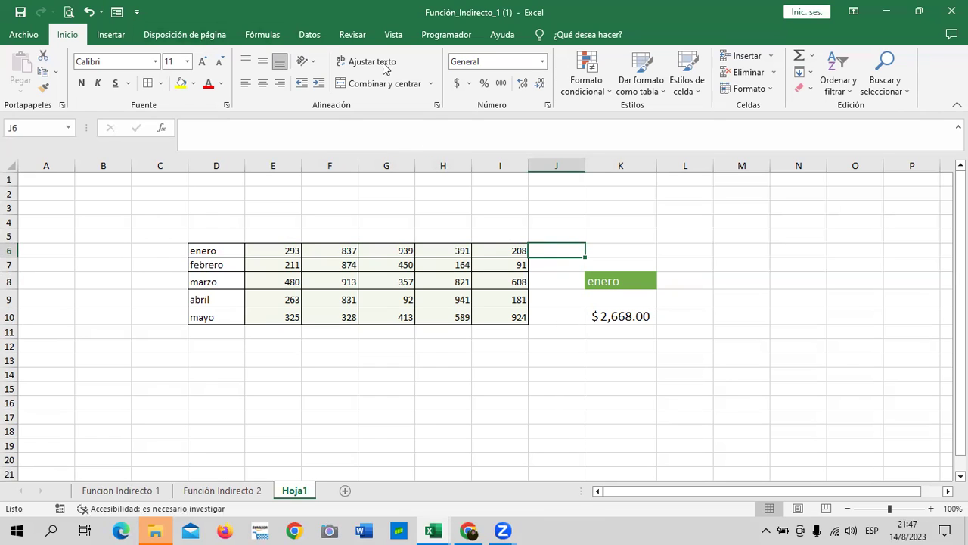
Step: Review the defined names in the Fórmulas > Administrador de nombres list, then close it
click(280, 42)
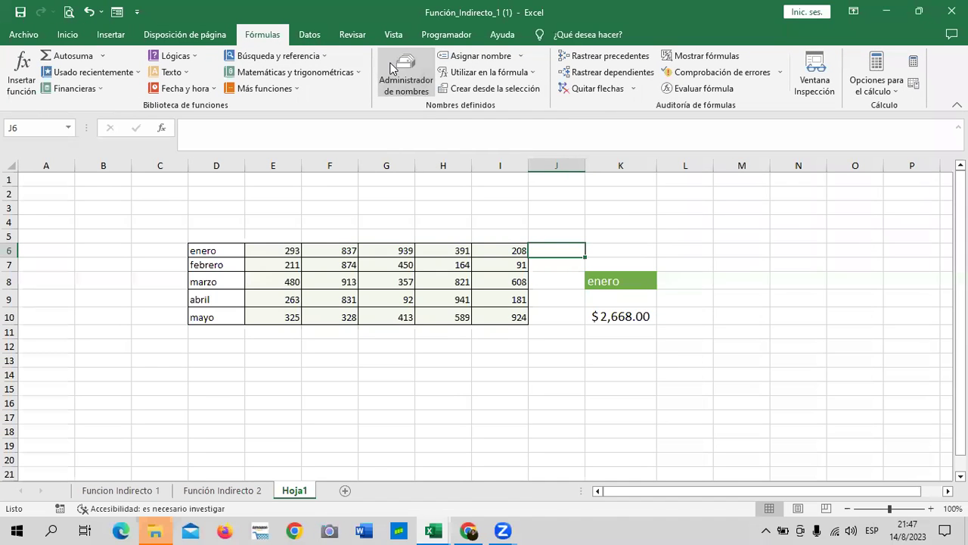
click(391, 68)
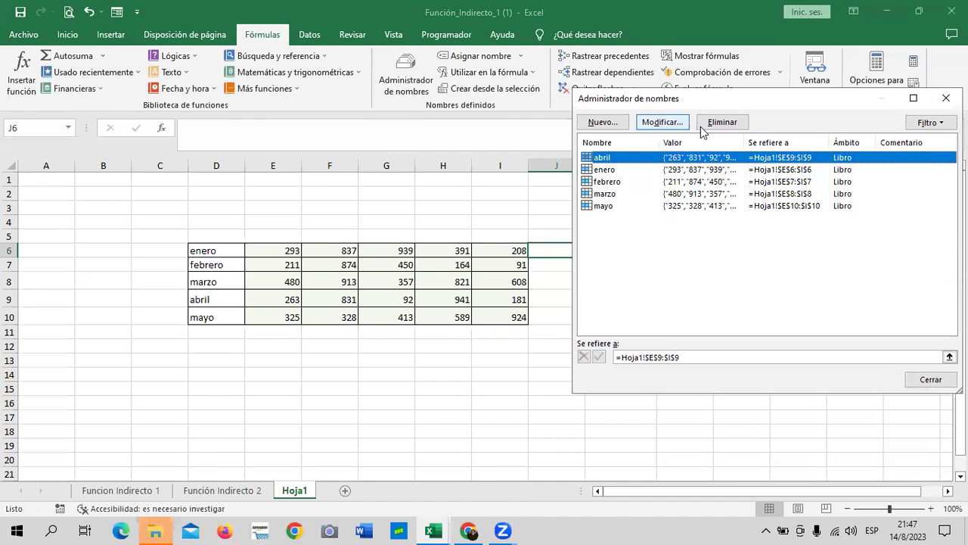
drag(734, 95, 585, 79)
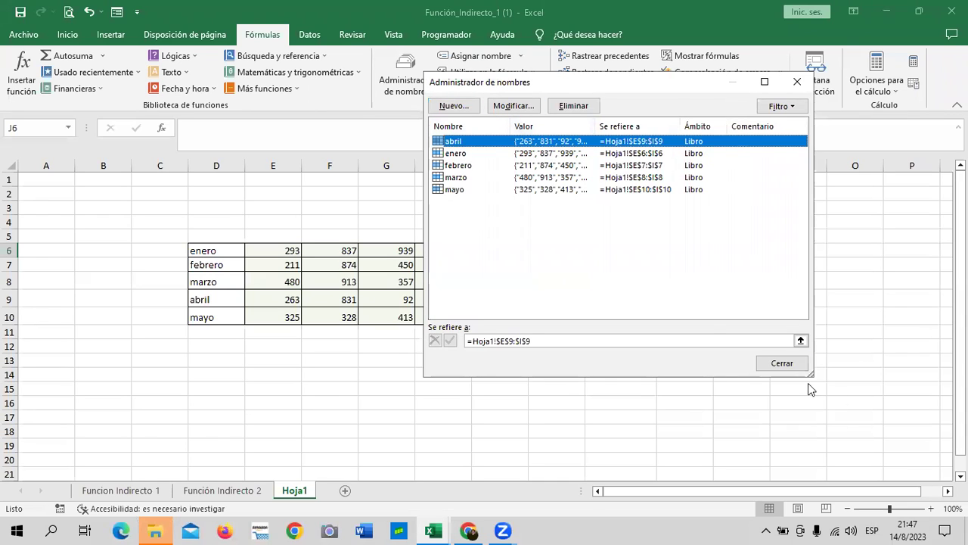
click(783, 363)
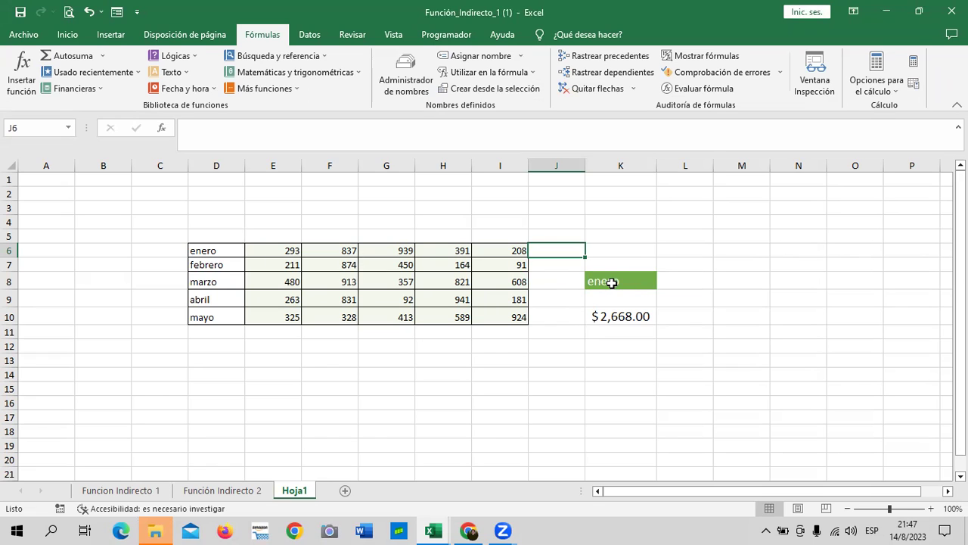
click(648, 282)
click(663, 281)
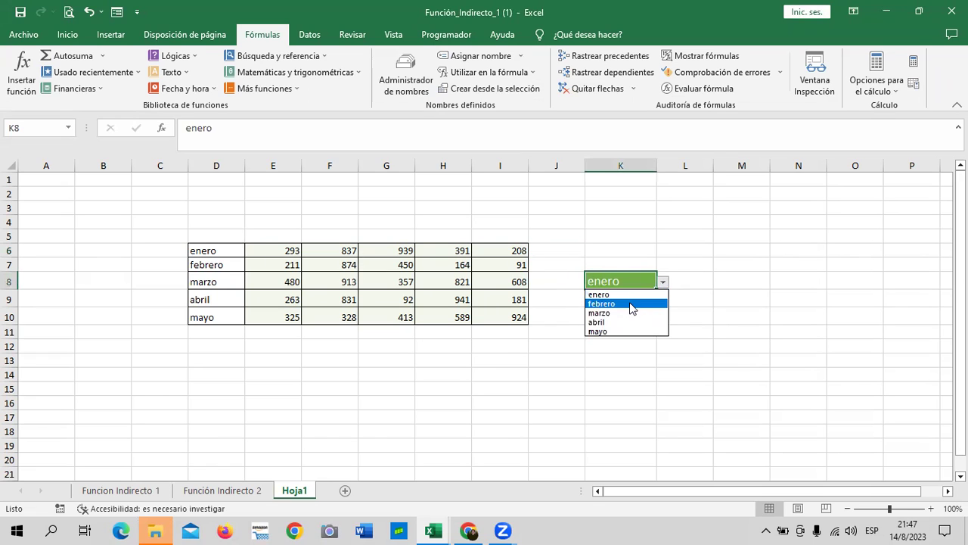
click(634, 306)
click(718, 310)
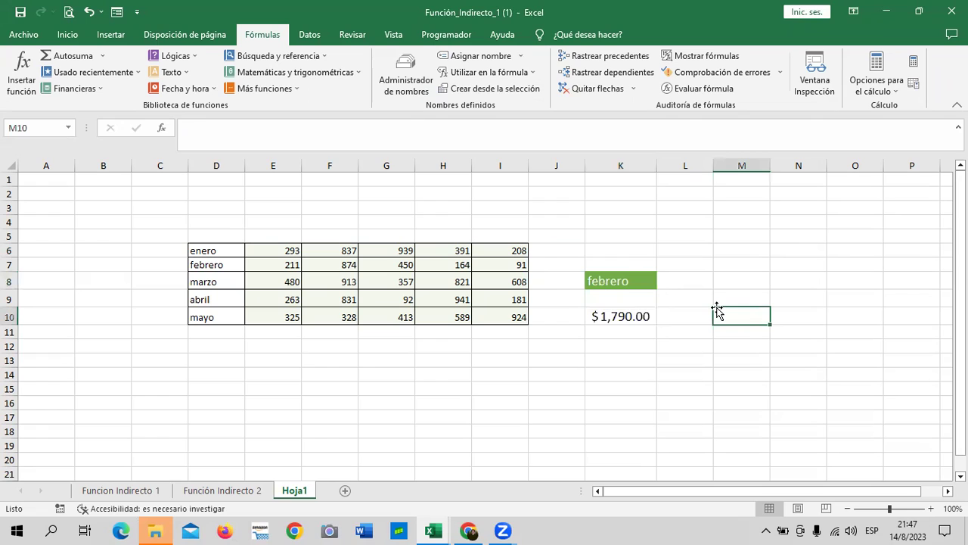
click(621, 320)
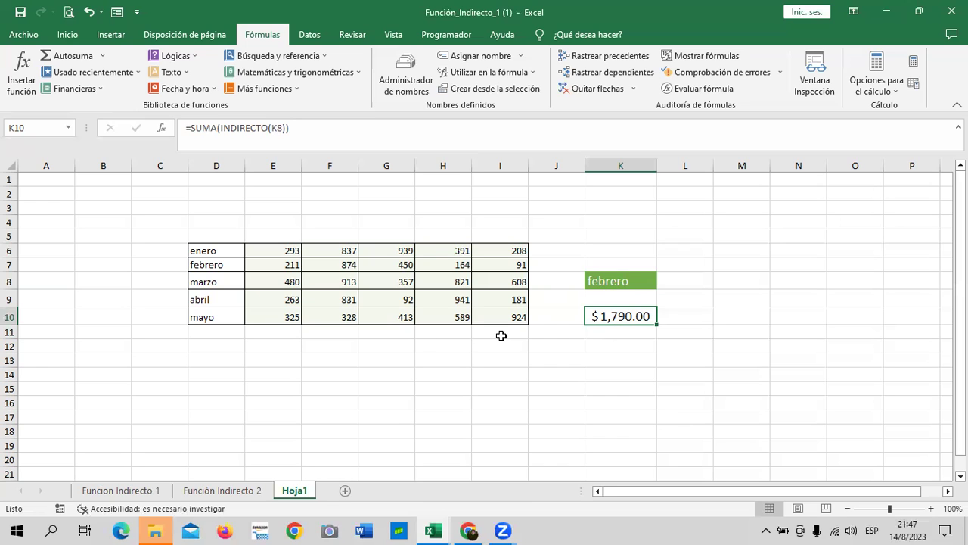
click(611, 280)
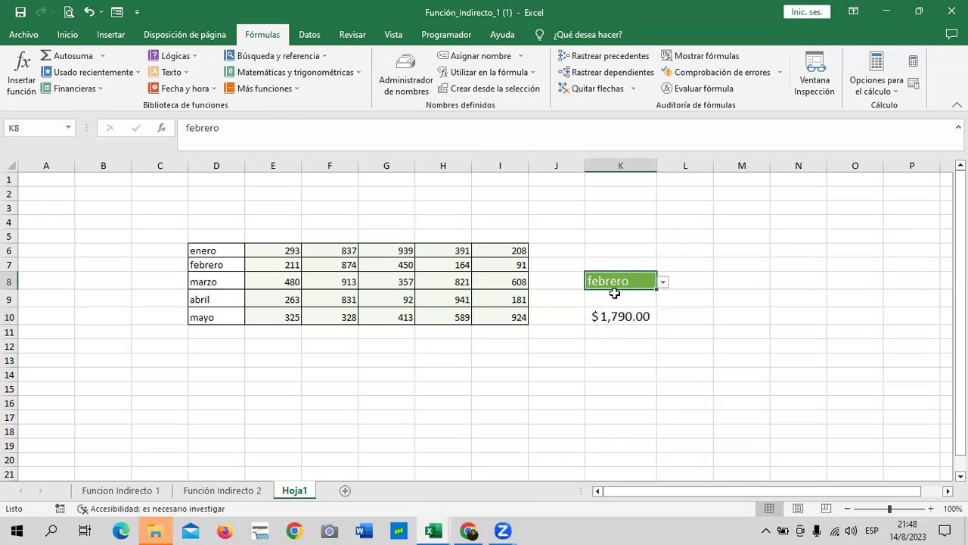
click(610, 316)
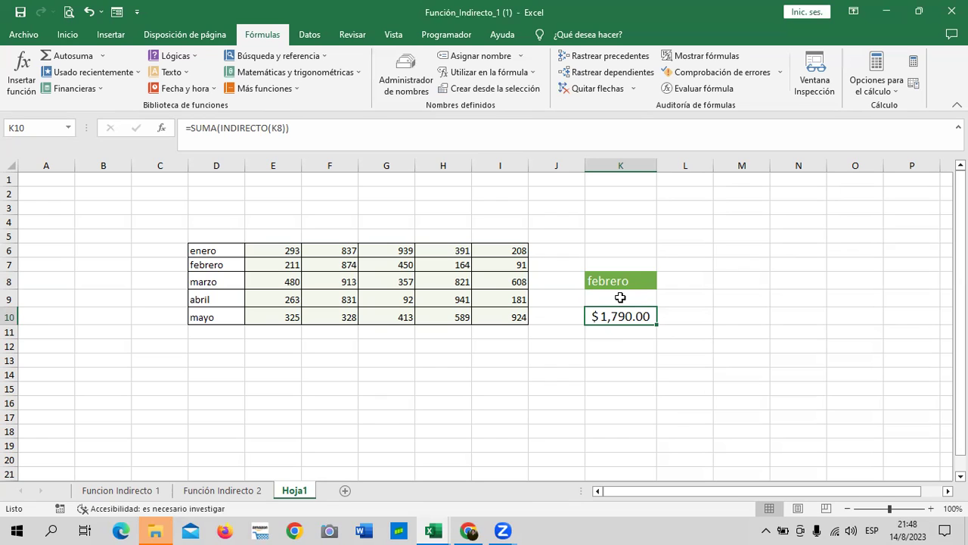
Step: Change the K10 formula to =SUMA(INDIRECTO("mayo")), giving $2,579.00
click(284, 128)
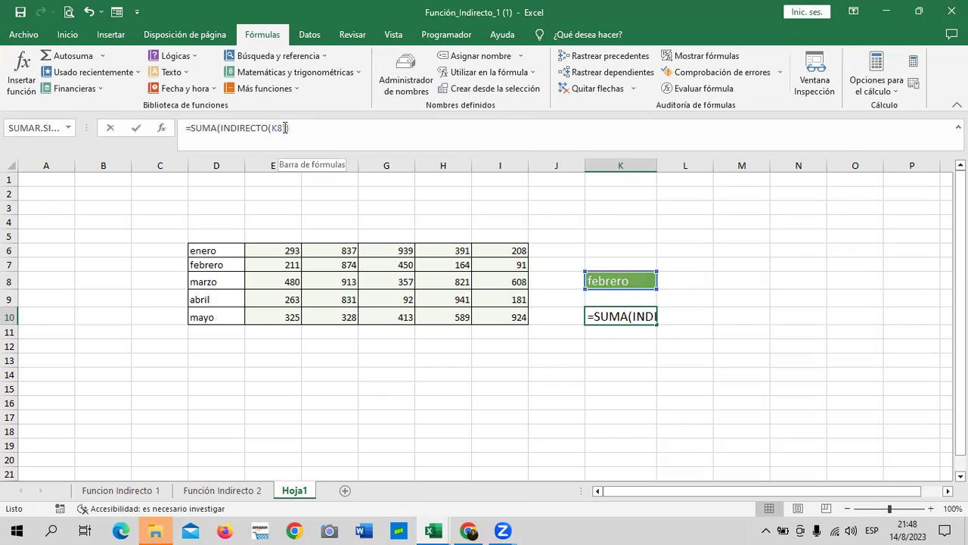
key(BackSpace)
key(BackSpace)
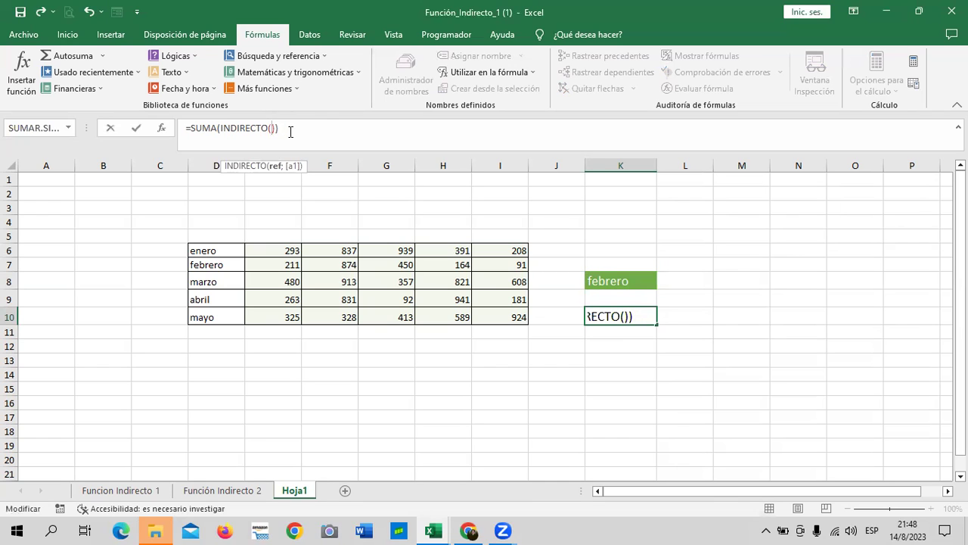
text("mayo")
key(Return)
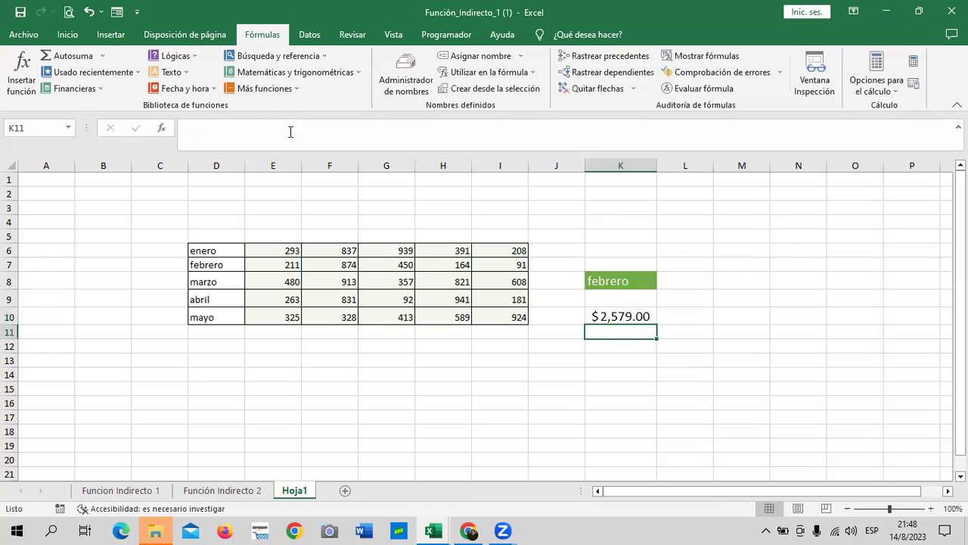
click(642, 314)
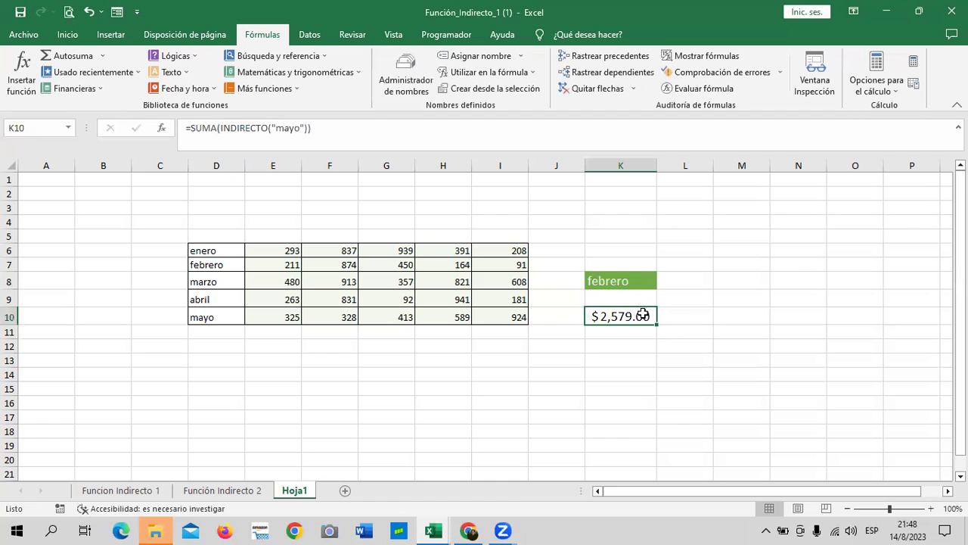
click(222, 250)
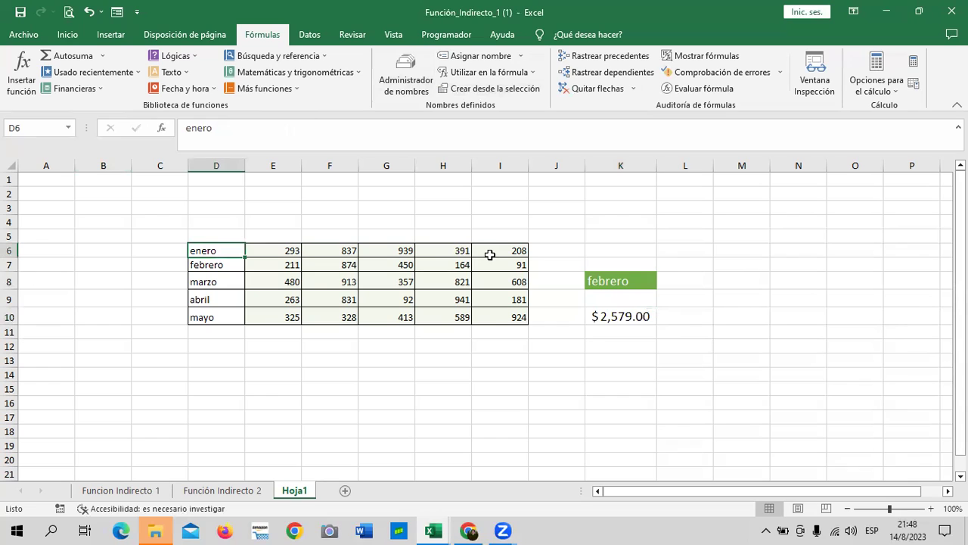
click(615, 321)
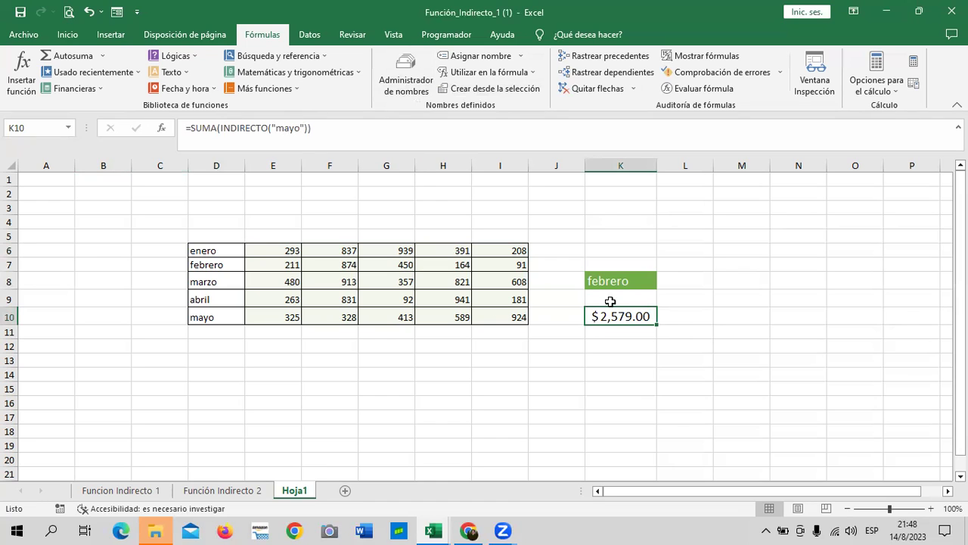
Step: Switch K8 through enero, mayo and abril to confirm the total stays $2,579.00
click(625, 282)
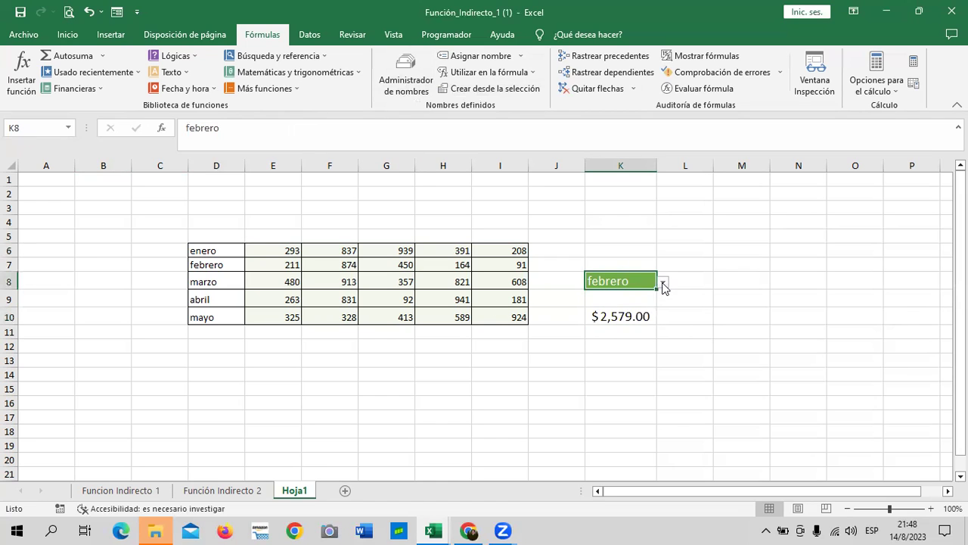
click(663, 282)
click(653, 295)
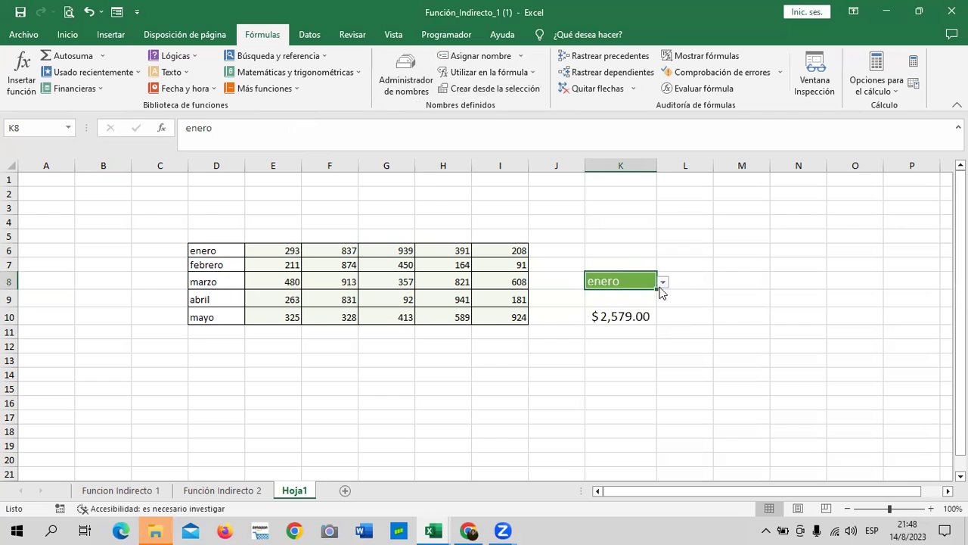
click(663, 282)
click(648, 333)
click(663, 283)
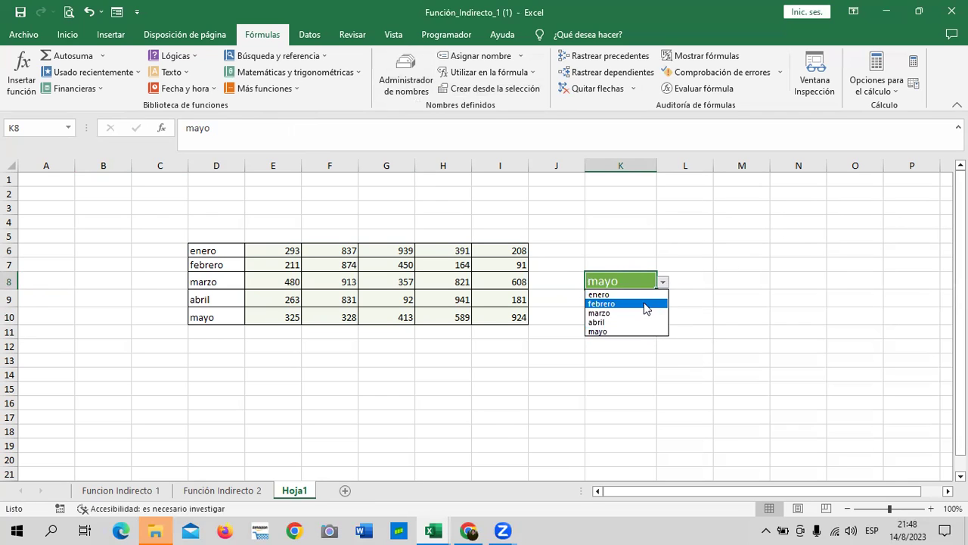
key(Return)
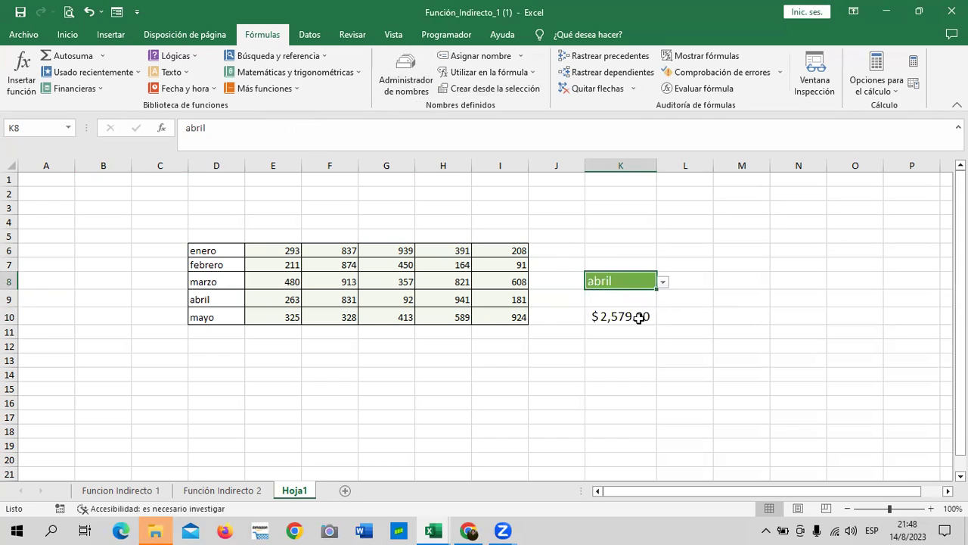
click(638, 317)
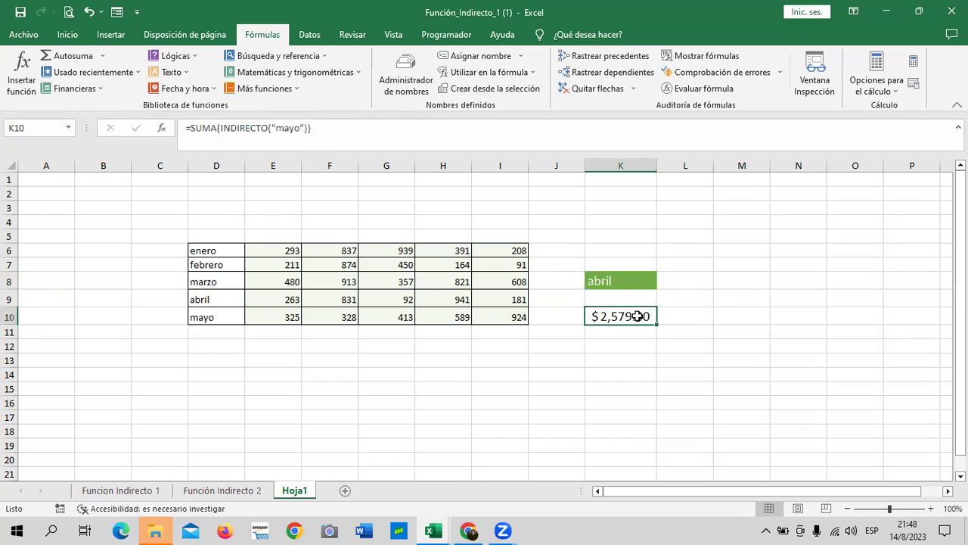
click(612, 281)
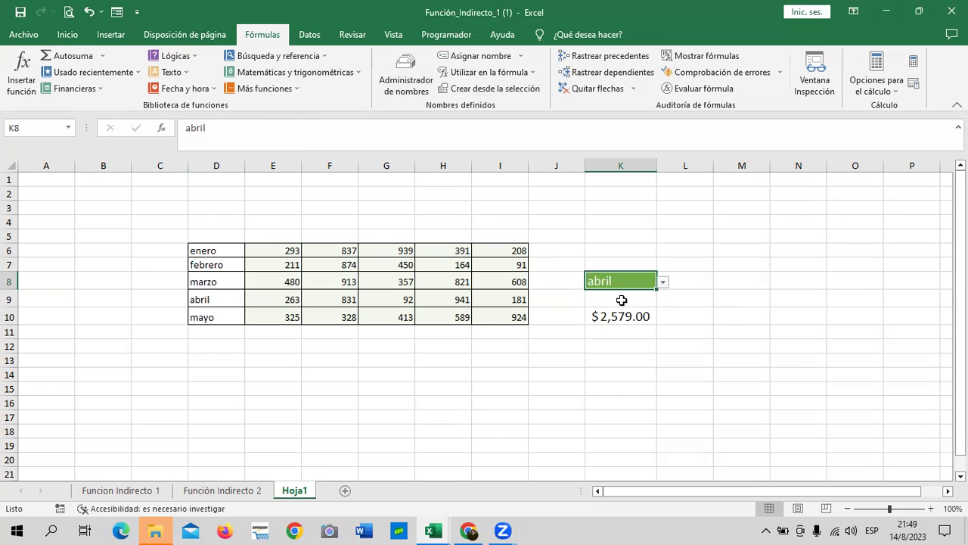
click(614, 318)
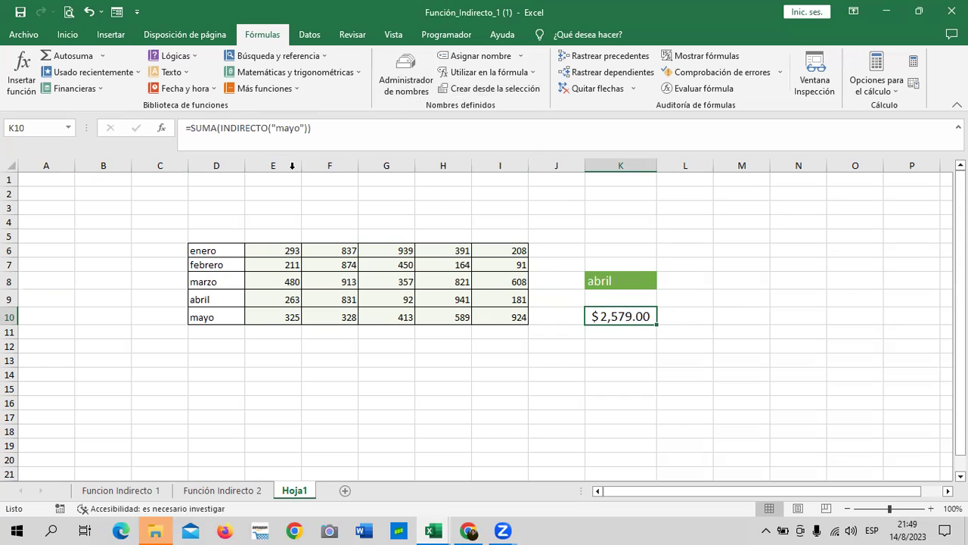
Step: Restore the K10 formula to =SUMA(INDIRECTO(K8))
click(303, 127)
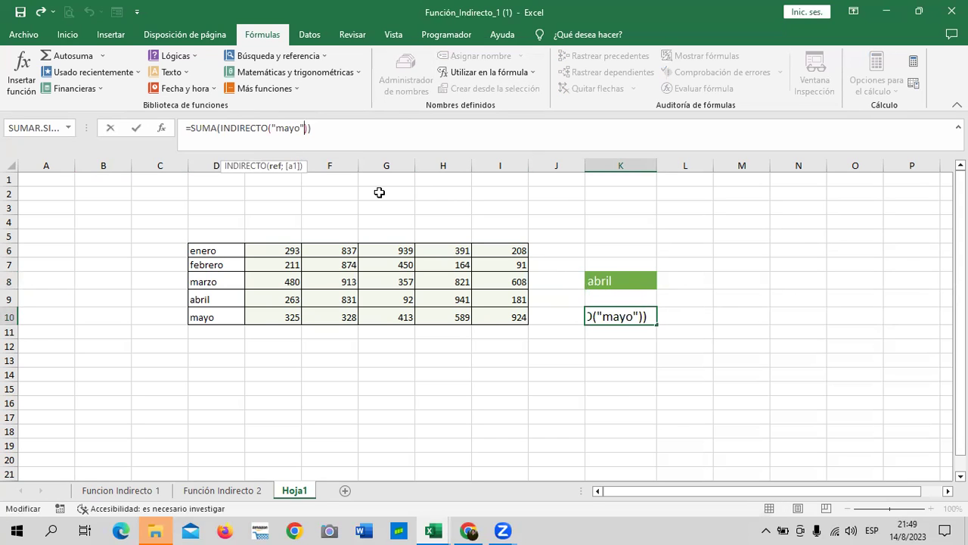
key(BackSpace)
key(BackSpace)
key(BackSpace)
key(BackSpace)
key(BackSpace)
key(BackSpace)
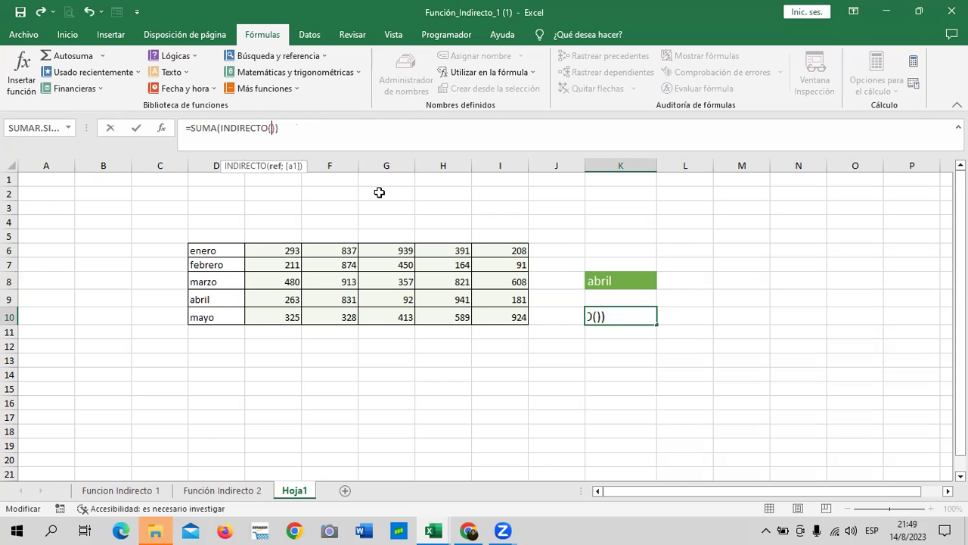
click(627, 281)
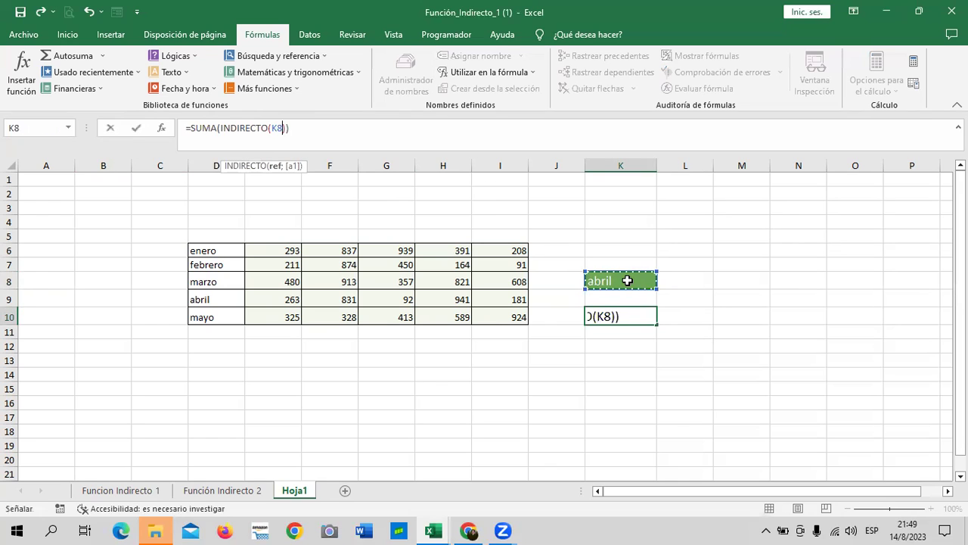
key(Return)
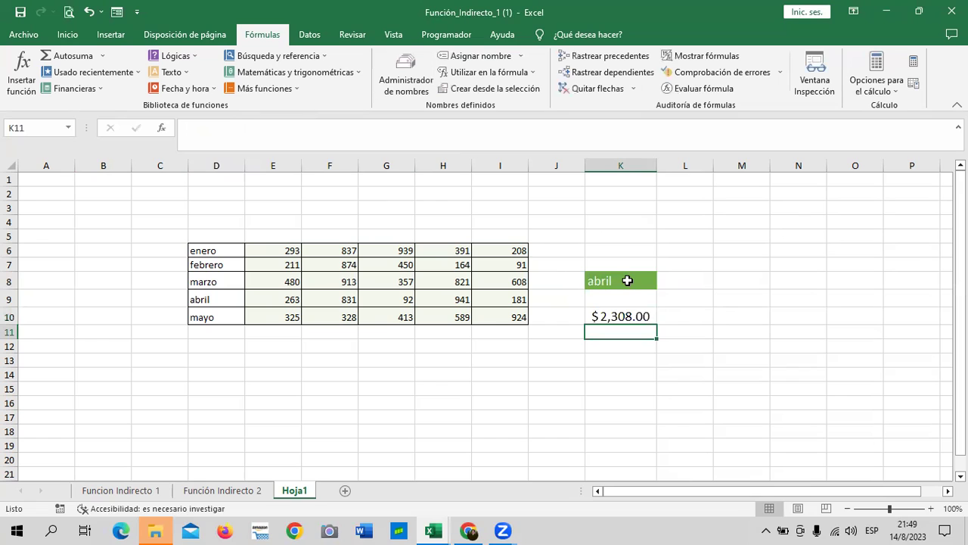
Step: Test K8 with enero and marzo, ending on abril for a $2,308.00 total
click(622, 279)
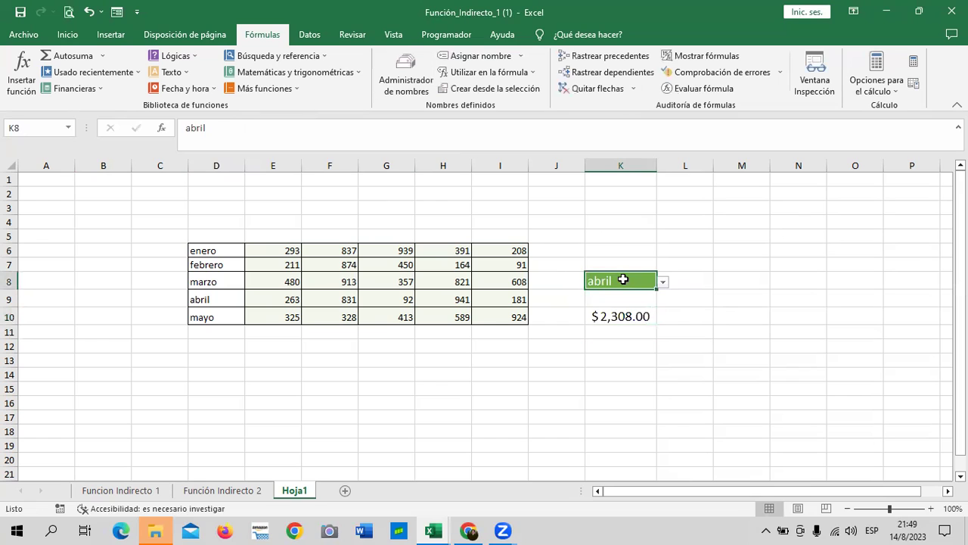
click(662, 281)
click(636, 295)
click(663, 282)
click(641, 295)
click(663, 281)
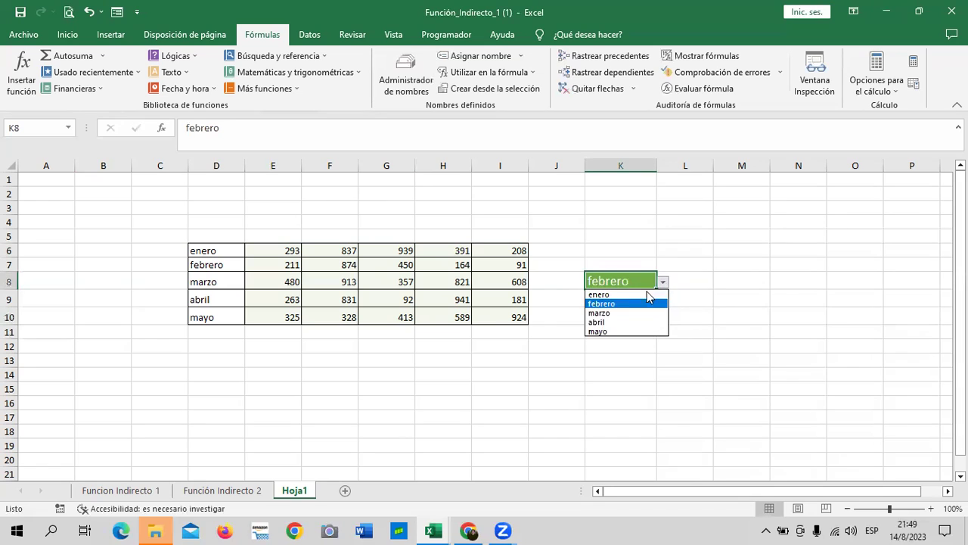
click(647, 312)
click(663, 282)
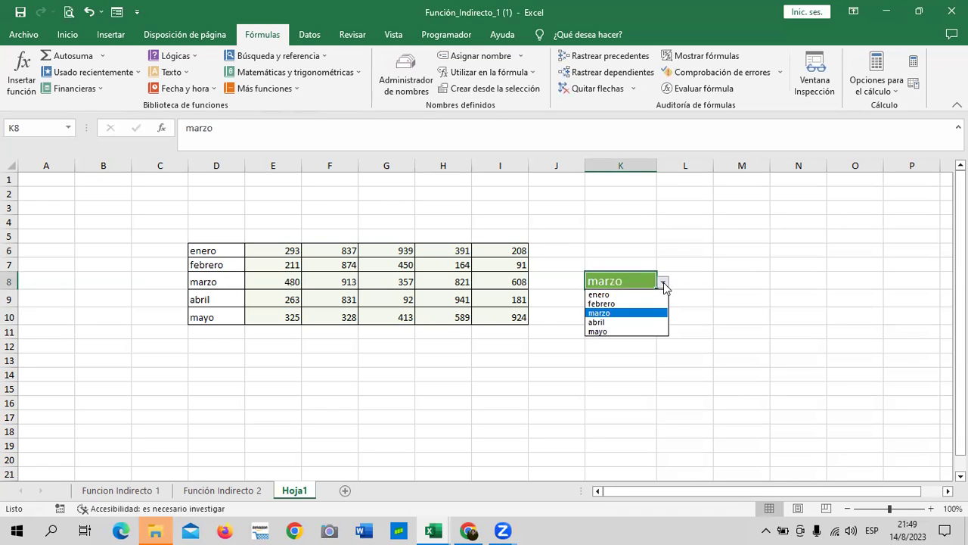
click(647, 315)
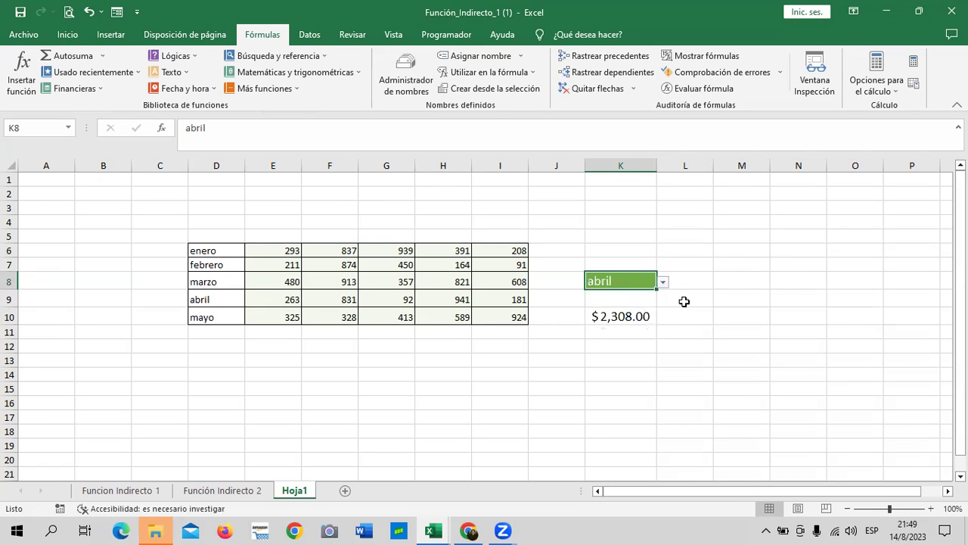
Step: Insert a blank column J before the selector
click(605, 164)
drag(585, 182, 566, 163)
right_click(566, 164)
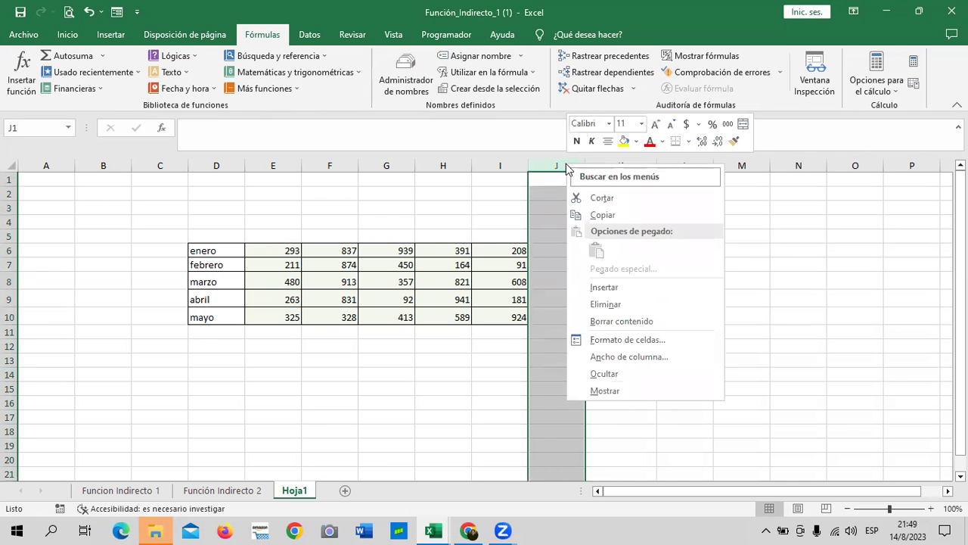
click(671, 288)
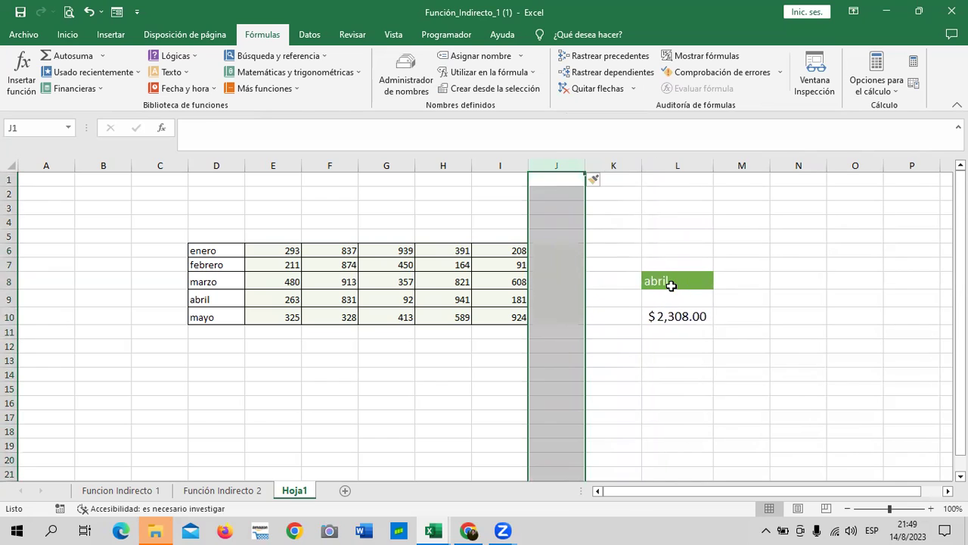
click(666, 386)
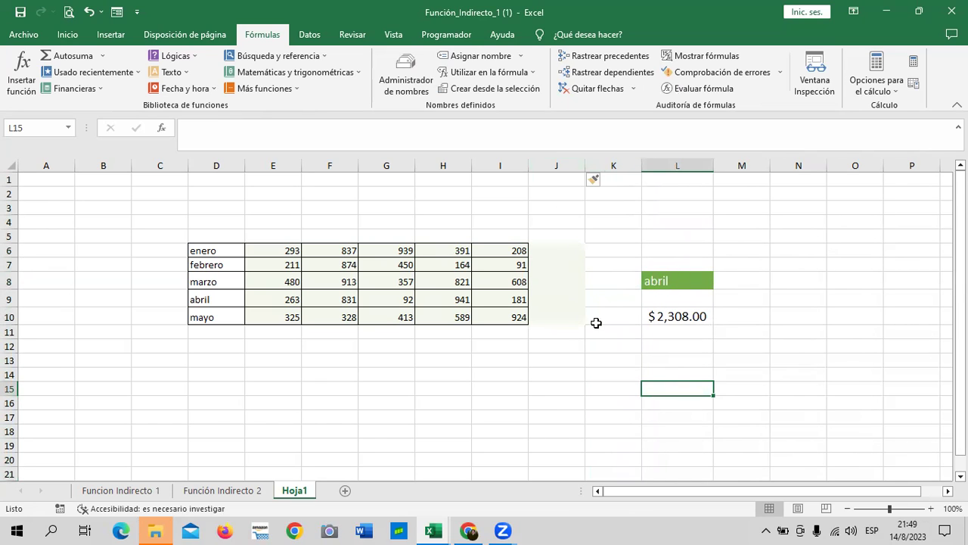
click(600, 351)
click(562, 280)
click(692, 277)
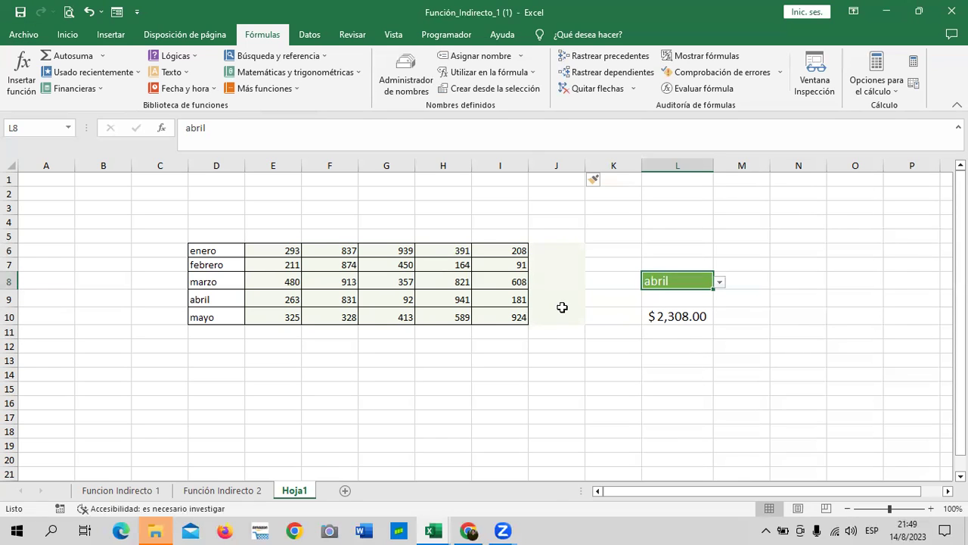
Step: Type the first two seller names as headings in E5 and F5
click(262, 234)
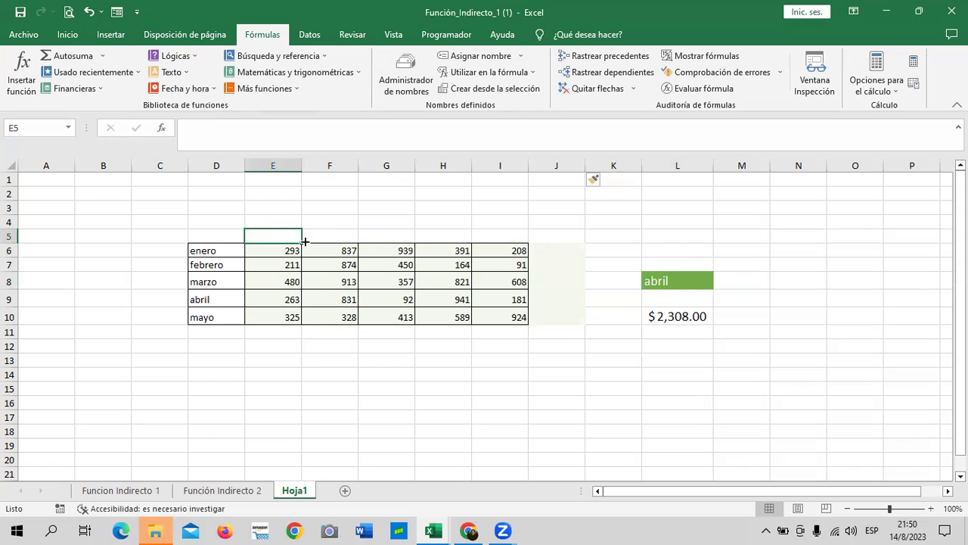
text(carlos)
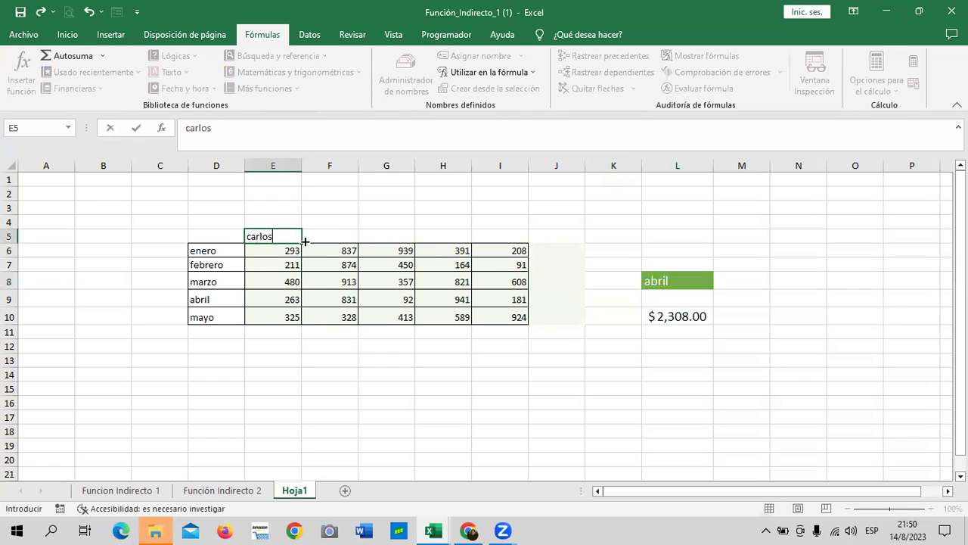
key(BackSpace)
key(BackSpace)
key(BackSpace)
key(BackSpace)
key(BackSpace)
key(BackSpace)
key(Escape)
text(Carlos)
click(346, 241)
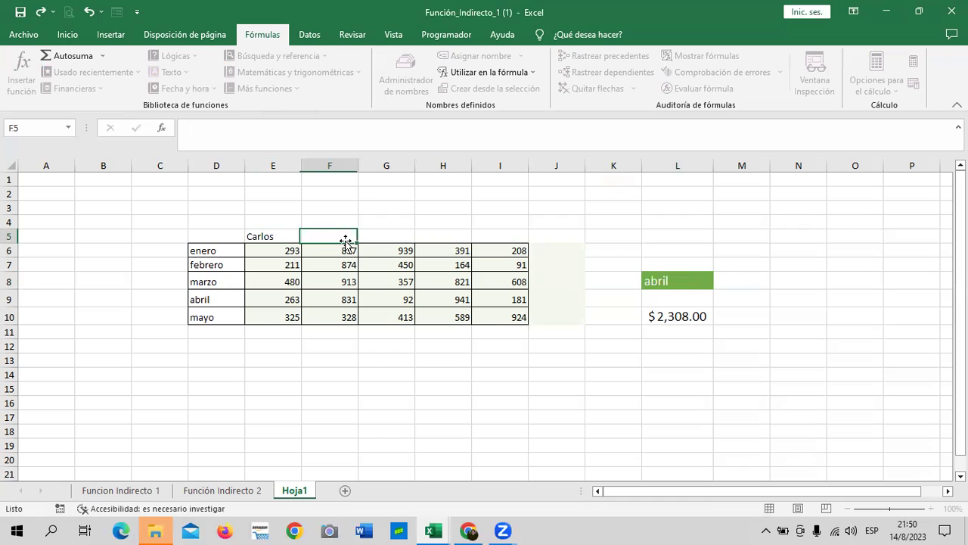
text(Edw)
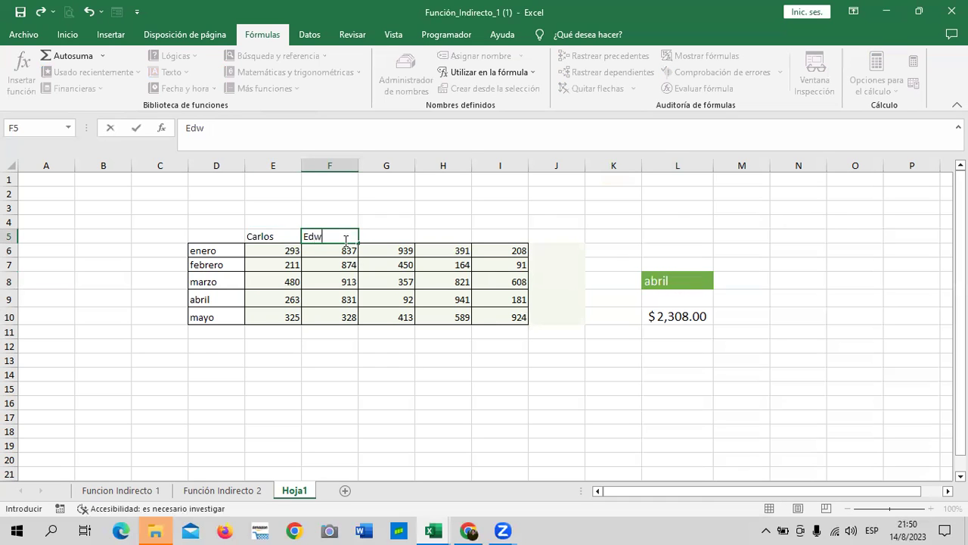
text(ind)
key(Return)
Step: Add the remaining seller names in G5, H5 and I5, then select E5:I5
click(377, 236)
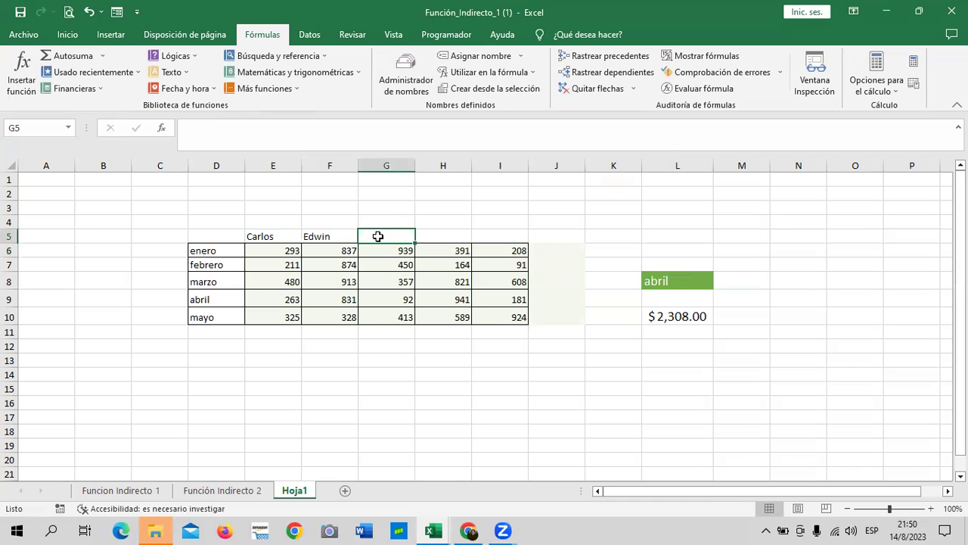
text(Ana)
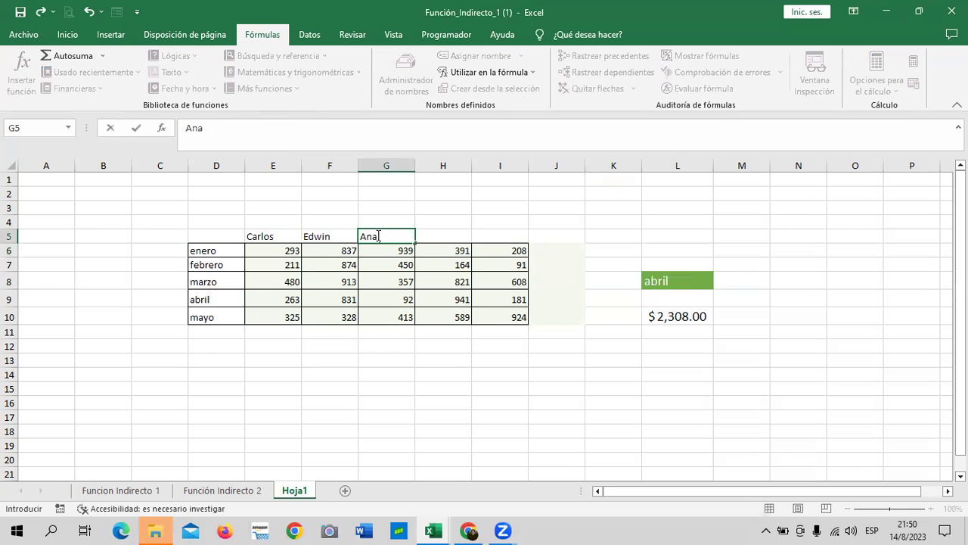
key(Return)
click(441, 232)
text(M)
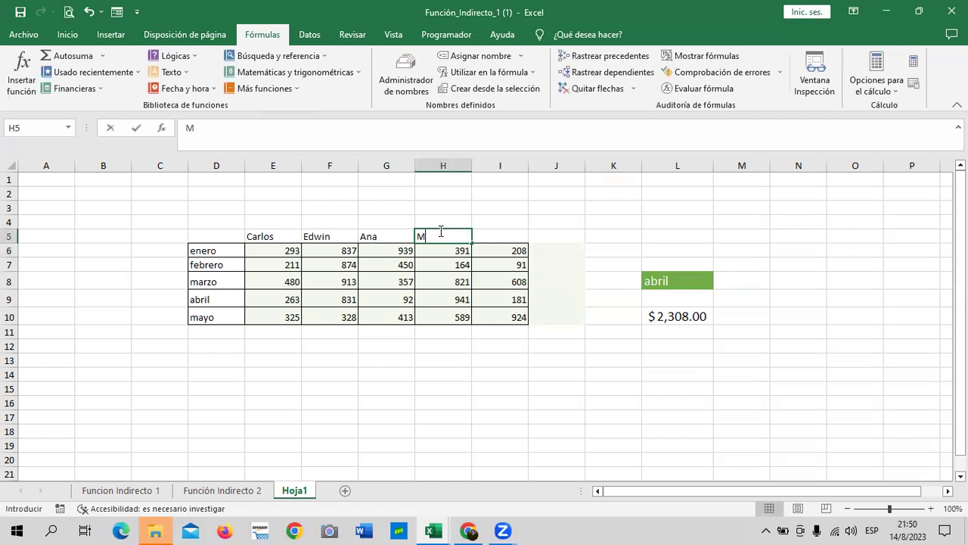
text(aria)
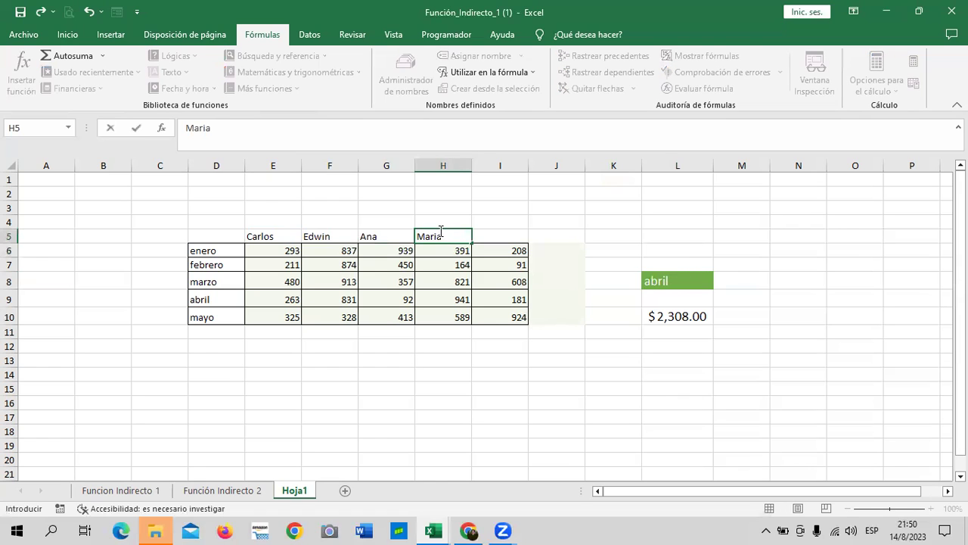
key(Return)
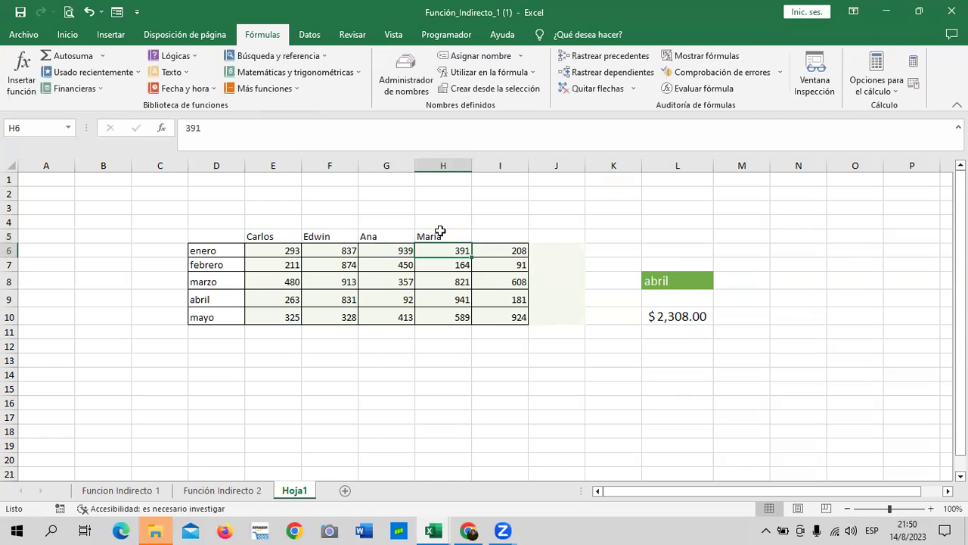
click(490, 234)
text(Nohemy)
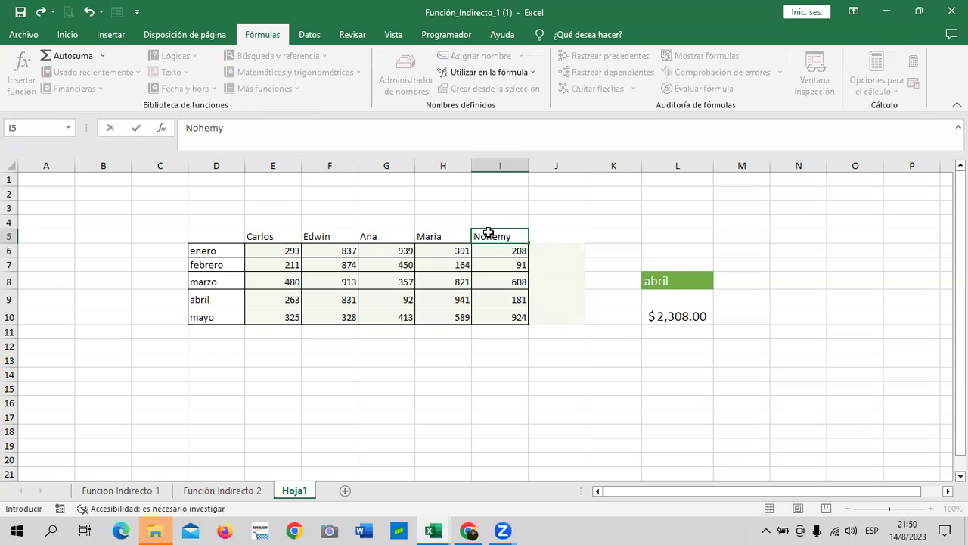
key(Return)
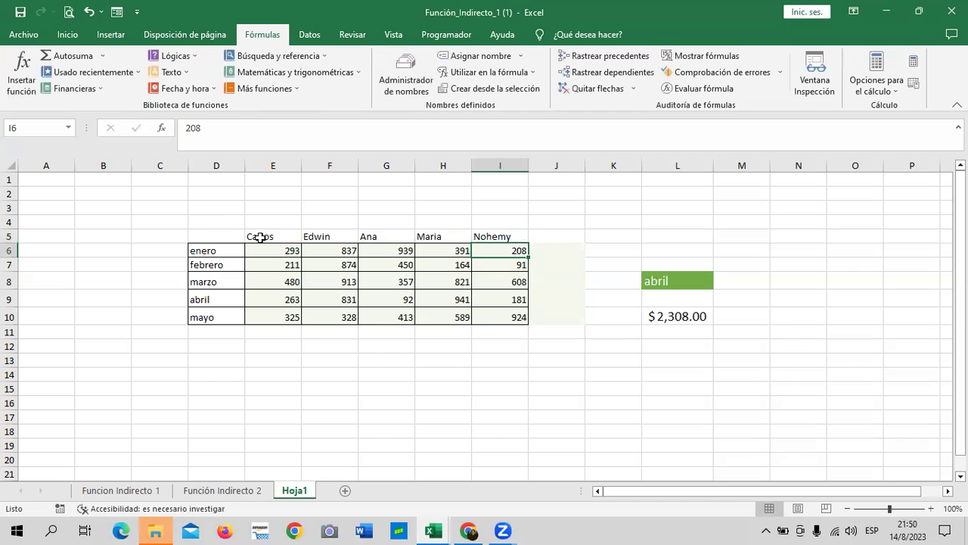
drag(258, 234, 497, 236)
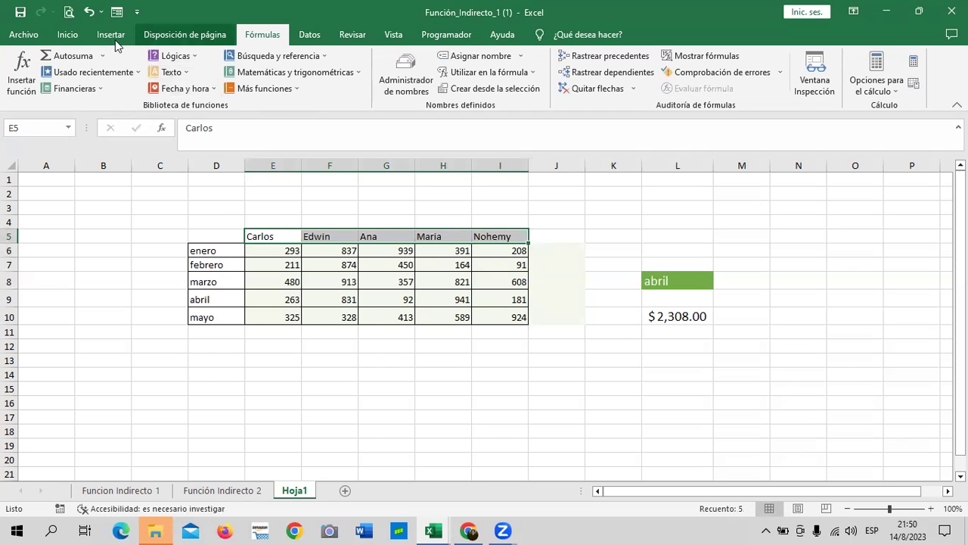
Step: Border the seller headers E5:I5 and label D5 'Nombre'
click(68, 35)
click(152, 85)
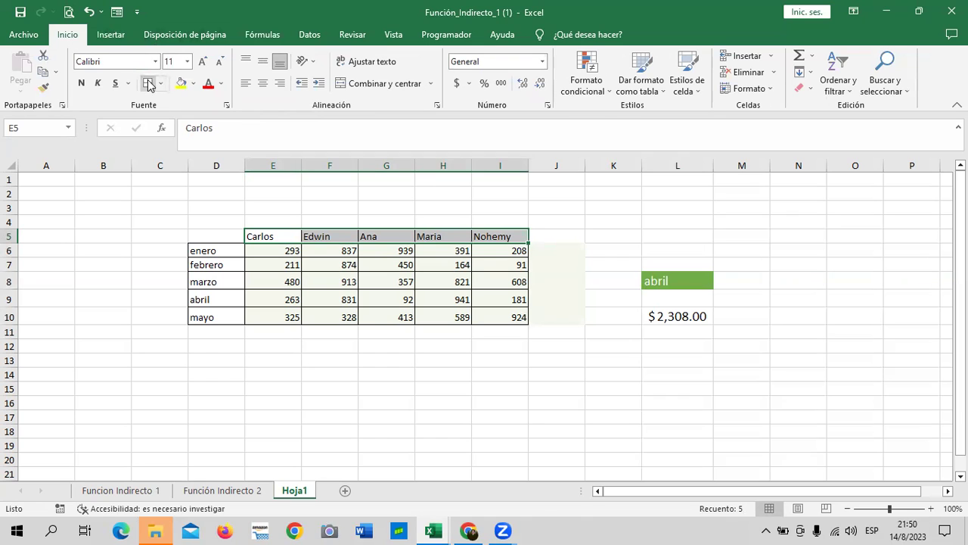
click(212, 230)
text(nombre)
key(BackSpace)
key(BackSpace)
key(BackSpace)
text(Nombre)
key(Return)
Step: Name ranges E6:E10 and F6:F10 after their sellers via the Name Box
click(546, 389)
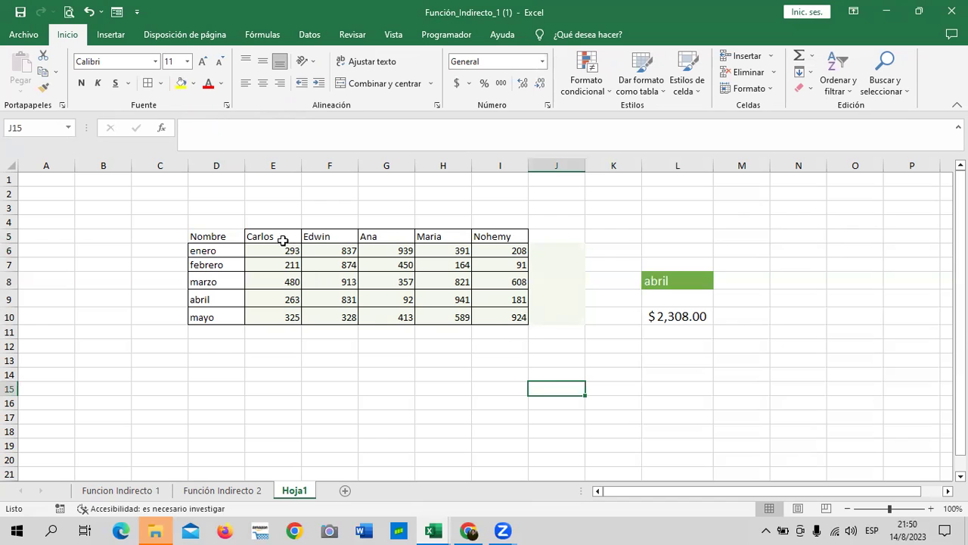
drag(284, 253, 283, 317)
click(53, 127)
text(c)
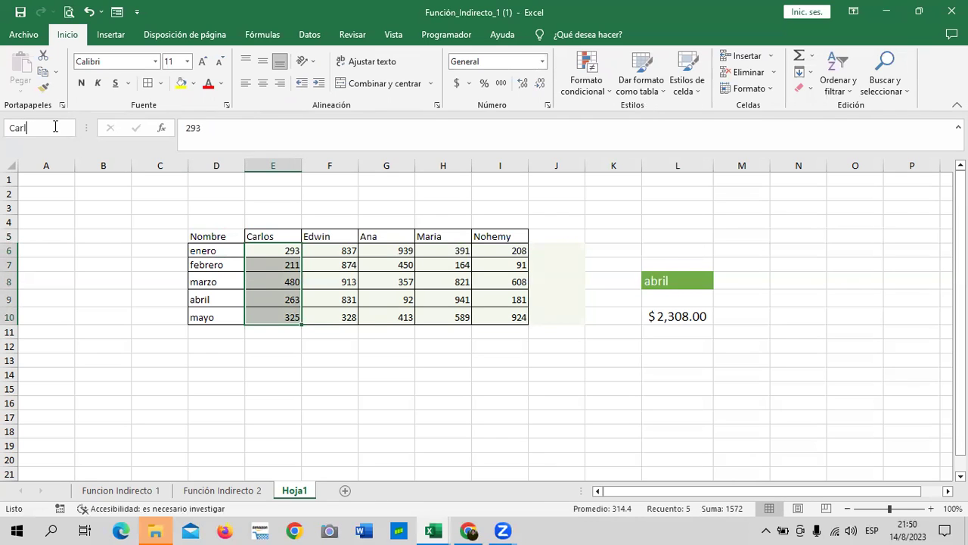
text(s)
key(Return)
drag(325, 250, 330, 318)
click(46, 126)
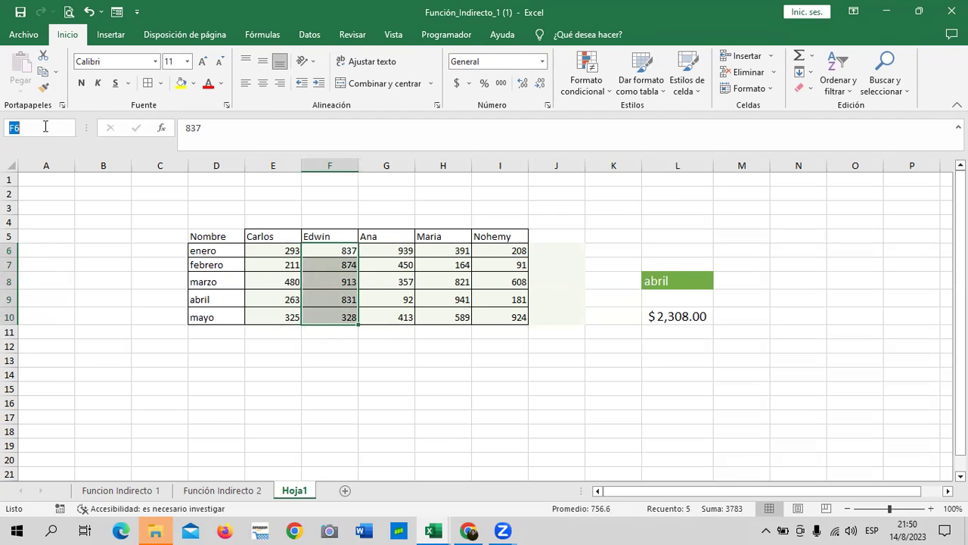
text(Edwin)
key(Return)
click(686, 384)
Step: Give cell L6 the green Énfasis6 cell style
click(683, 279)
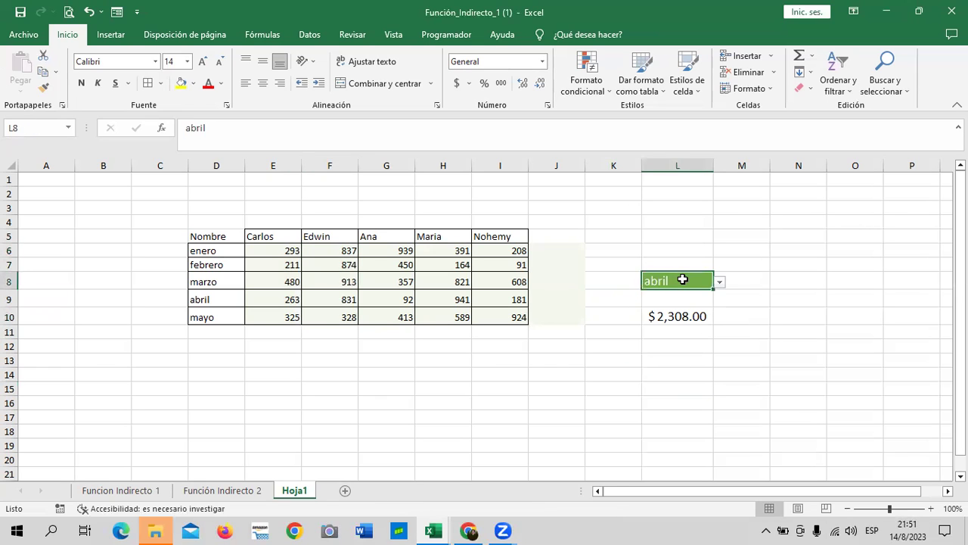
click(674, 249)
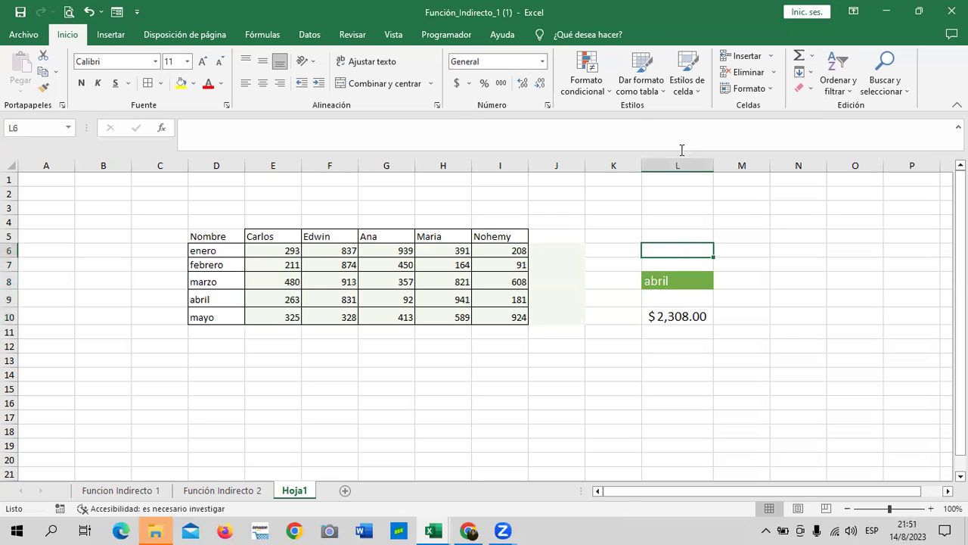
click(687, 76)
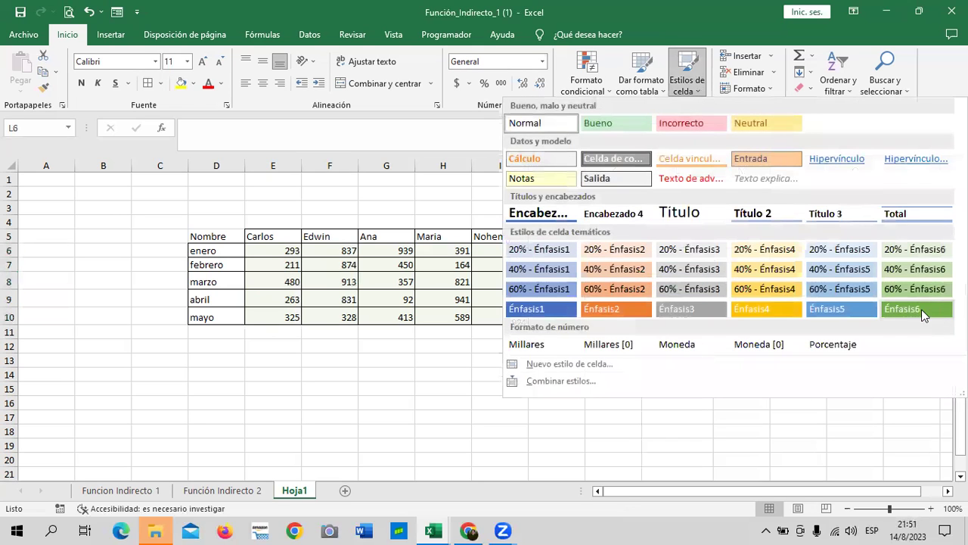
click(917, 308)
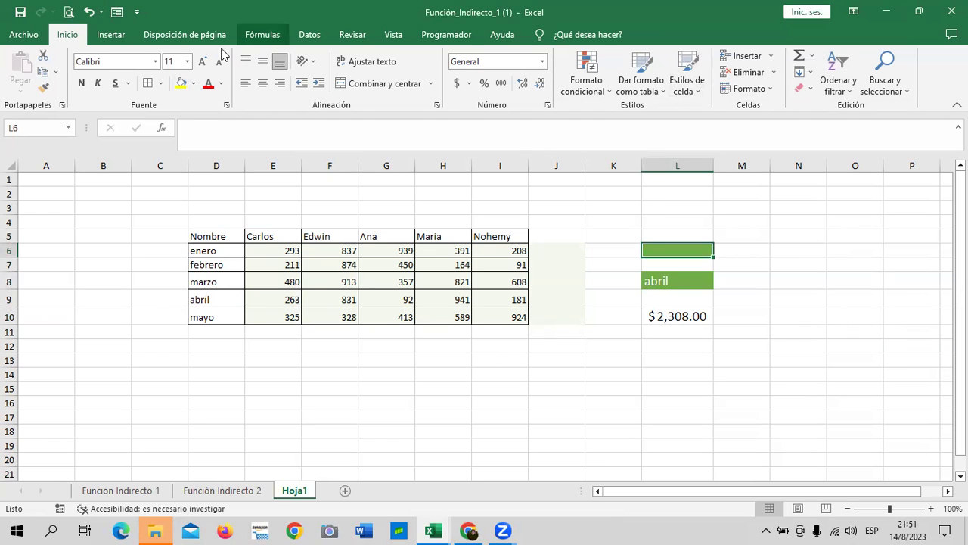
Step: Add list validation to L6 with the source Mes; Vendedor
click(309, 36)
click(562, 90)
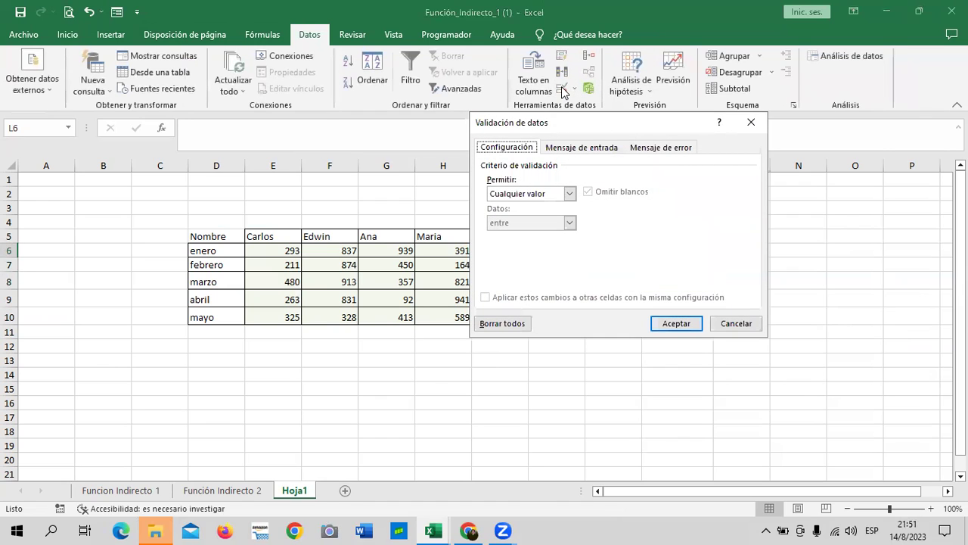
click(570, 194)
click(514, 234)
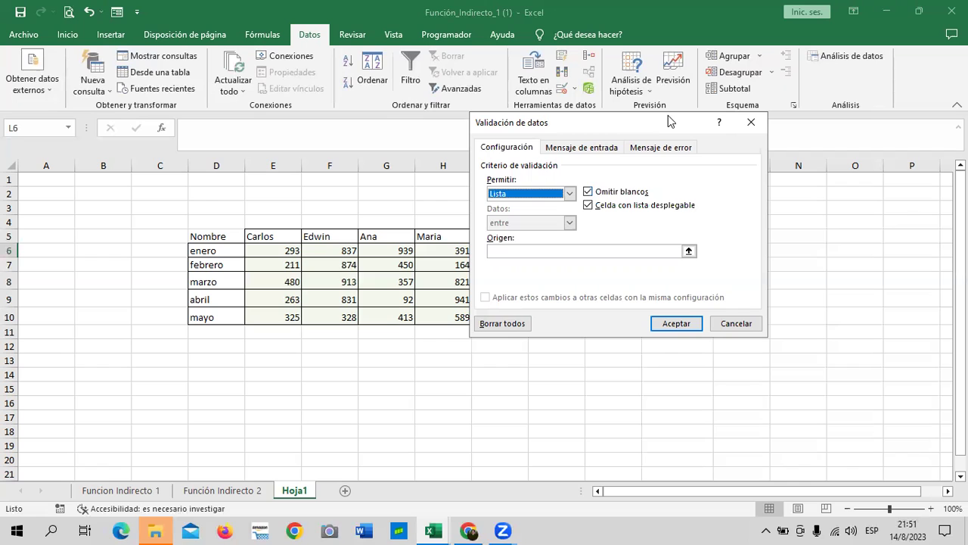
drag(668, 116, 491, 73)
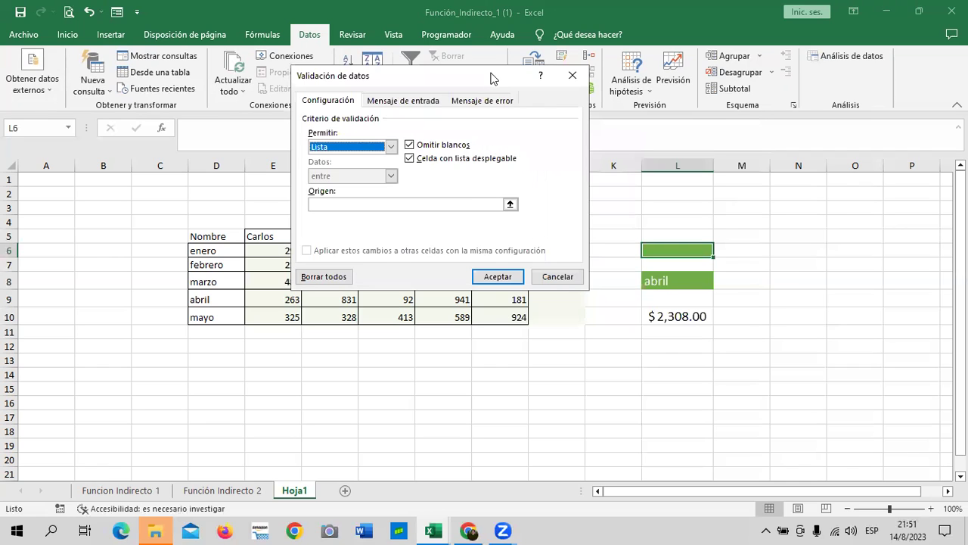
click(407, 202)
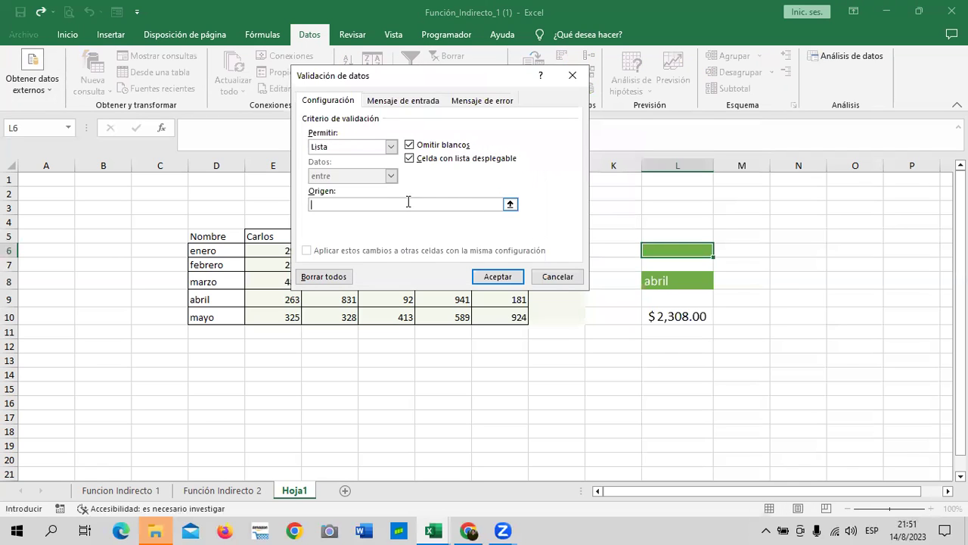
text(Me)
text(dedor)
click(499, 277)
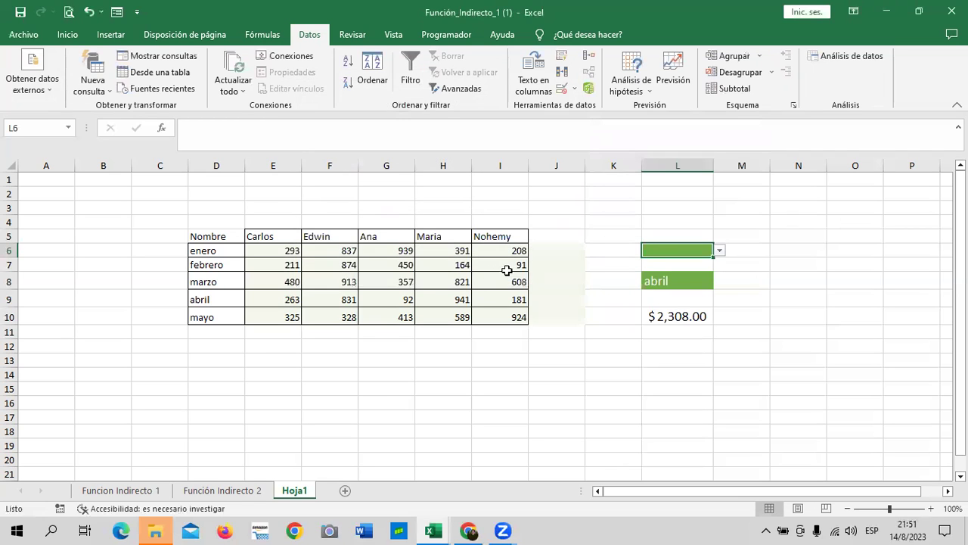
Step: Choose Vendedor in L6's dropdown, then open L8's month list
click(842, 285)
click(699, 280)
click(678, 252)
click(720, 251)
click(697, 272)
click(697, 282)
click(720, 281)
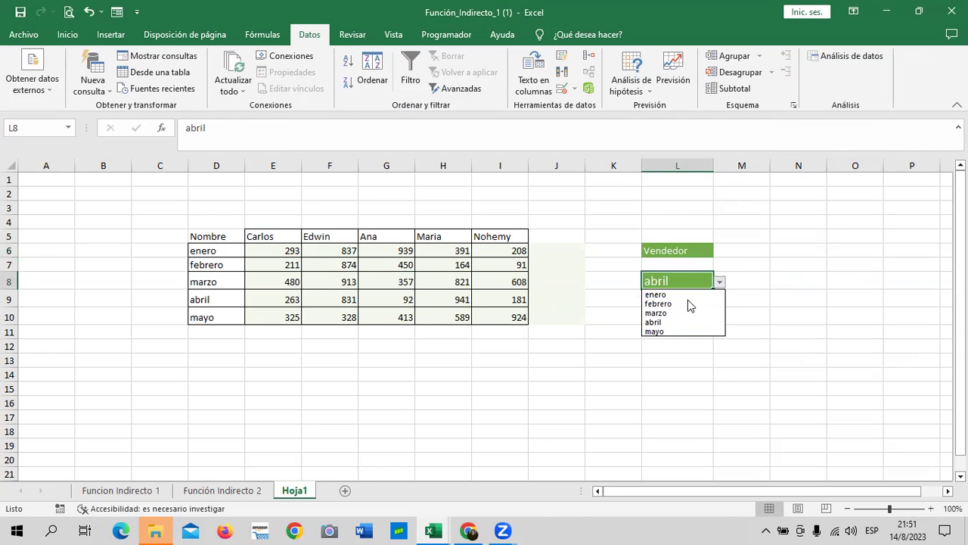
Step: Name the seller header range E5:I5 'vendedor' in the Name Box
click(799, 306)
drag(274, 235, 494, 232)
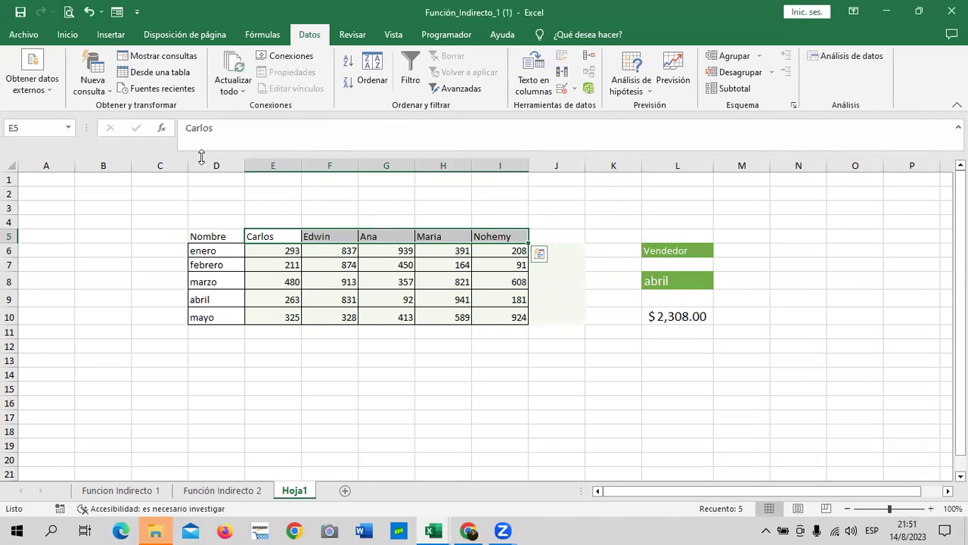
click(44, 123)
text(vendedor)
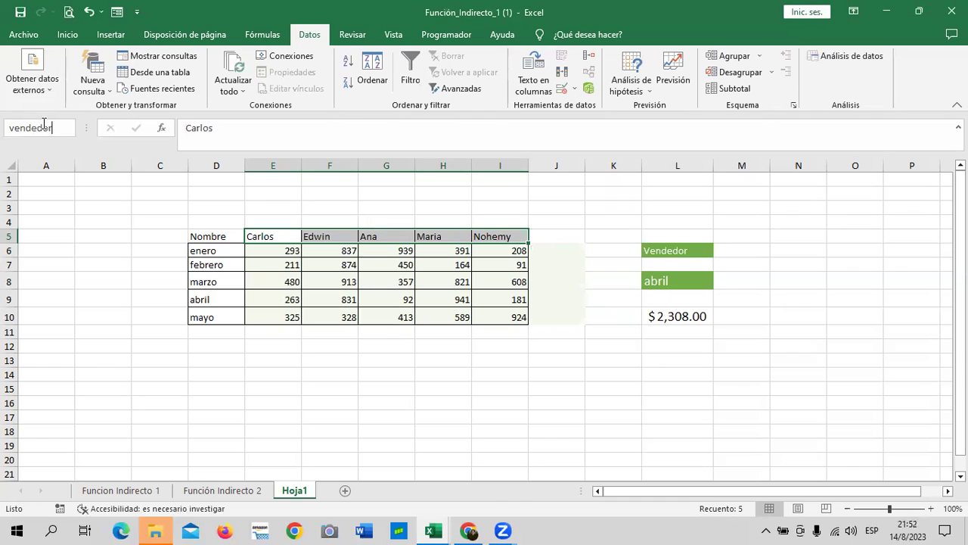
key(Return)
key(Return)
Step: Keep Vendedor in L6 and set the L8 month to febrero, totalling $1,790.00
click(684, 251)
click(720, 250)
click(684, 273)
click(685, 281)
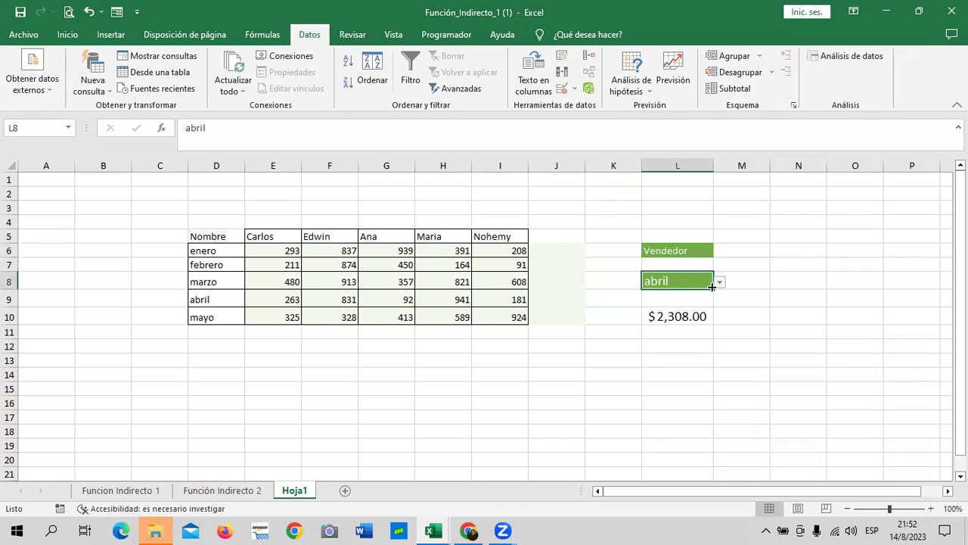
click(720, 281)
click(704, 294)
click(720, 281)
click(693, 305)
click(749, 298)
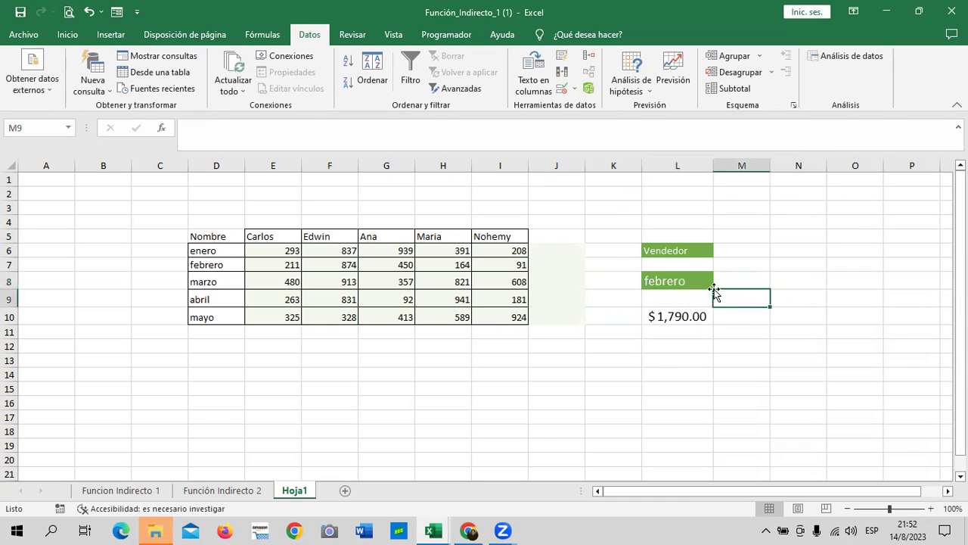
click(677, 281)
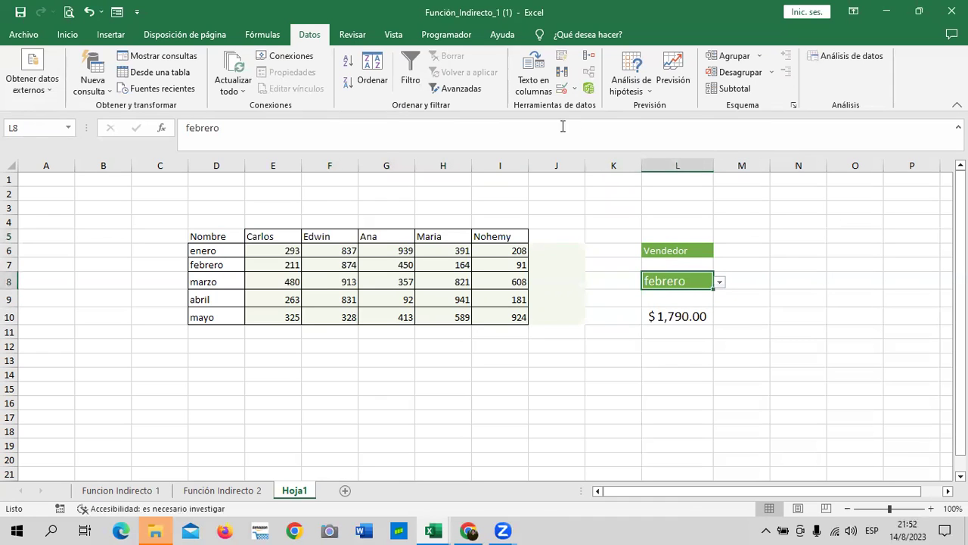
Step: Clear L8's old list validation and delete its febrero value
click(561, 88)
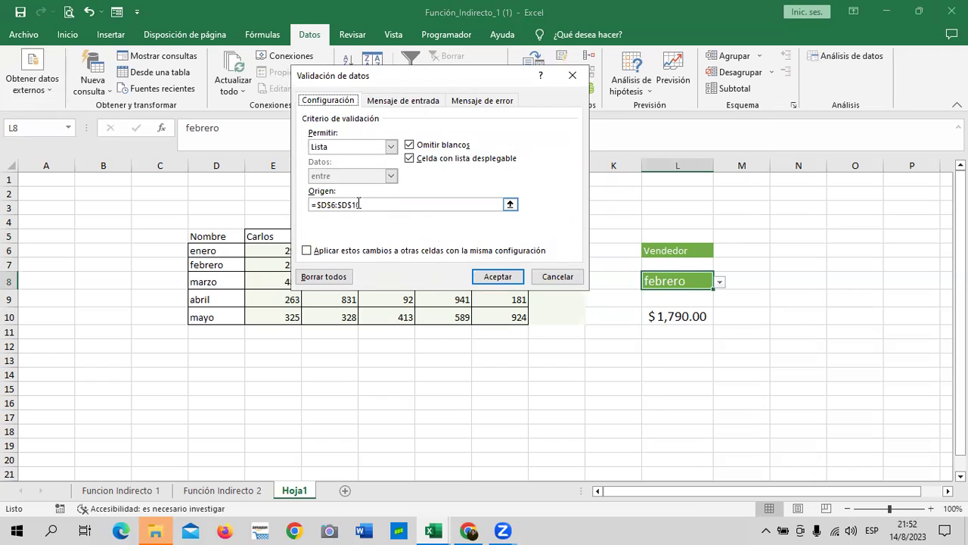
click(324, 276)
click(498, 276)
click(795, 315)
click(661, 276)
key(Delete)
click(835, 318)
click(681, 278)
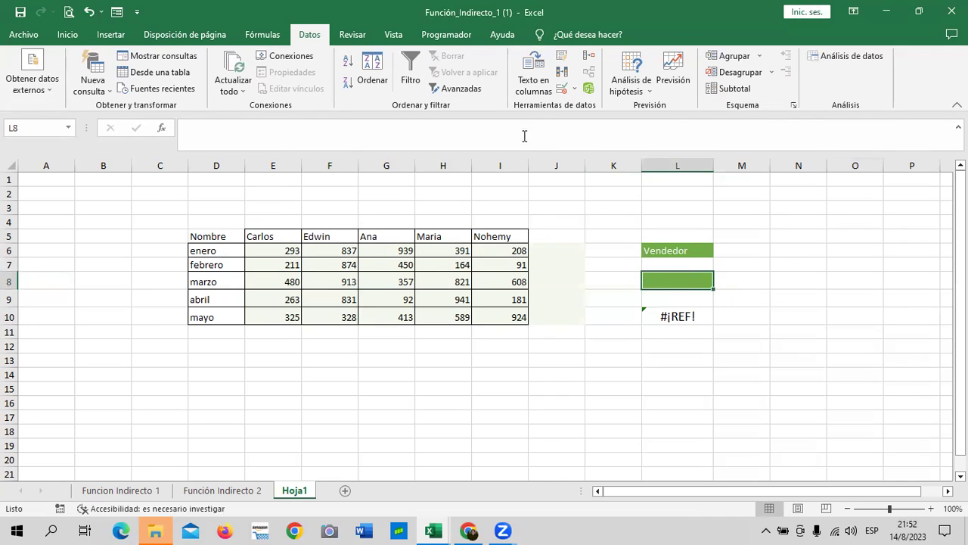
Step: Give L8 list validation with the source =indirecto($L$6)
click(678, 250)
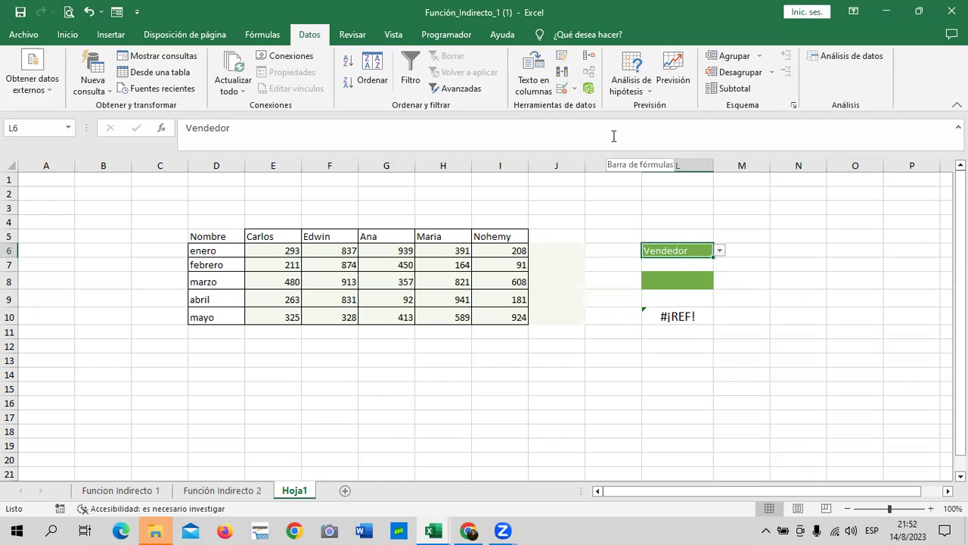
click(562, 91)
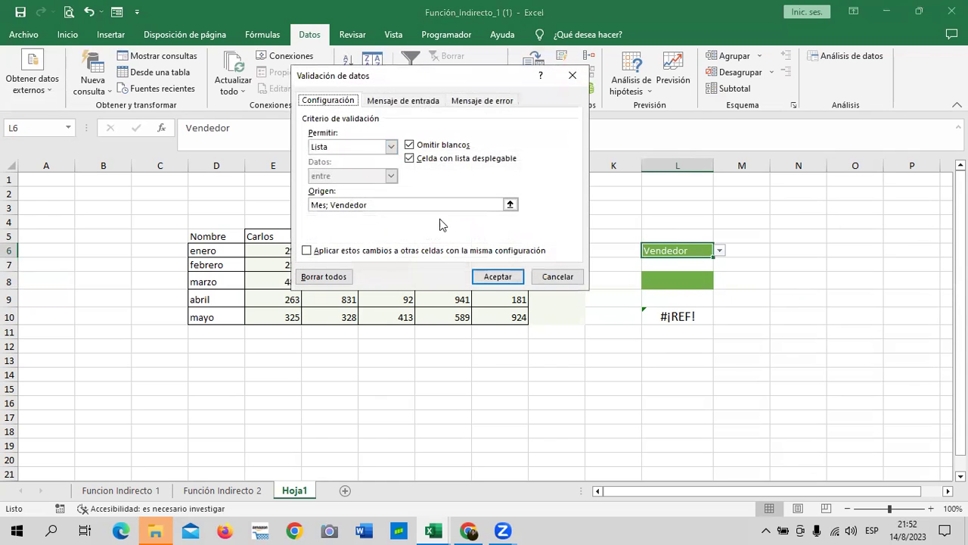
click(561, 277)
click(677, 280)
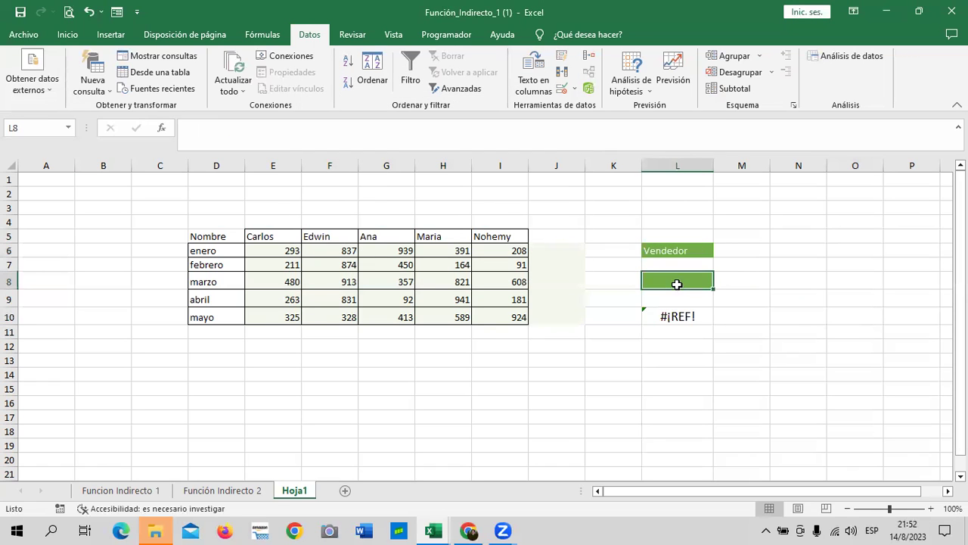
click(562, 89)
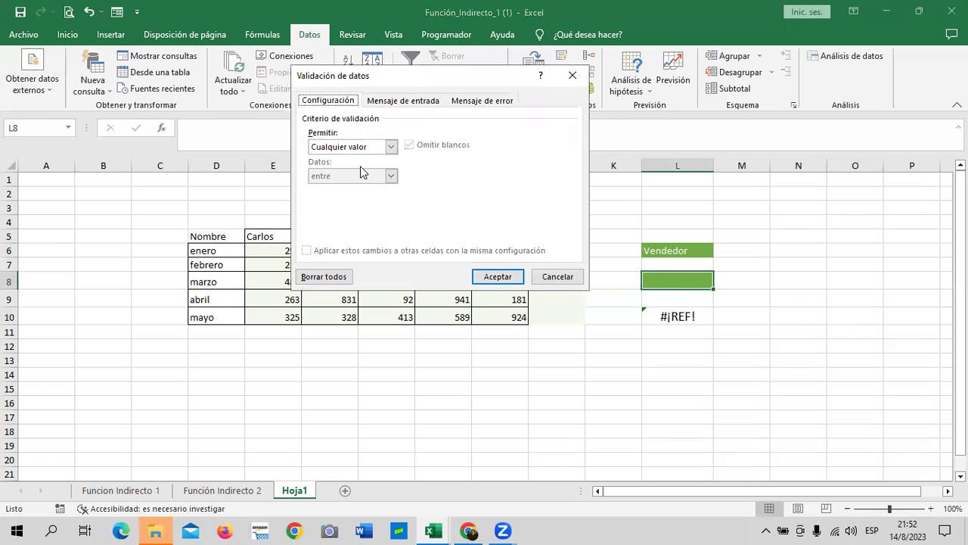
click(390, 146)
click(333, 187)
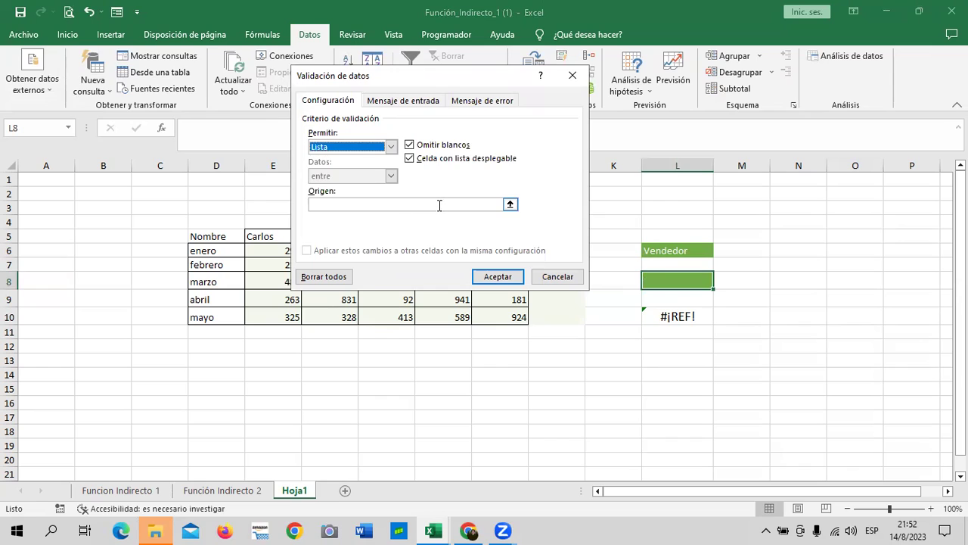
click(437, 205)
text(=indir)
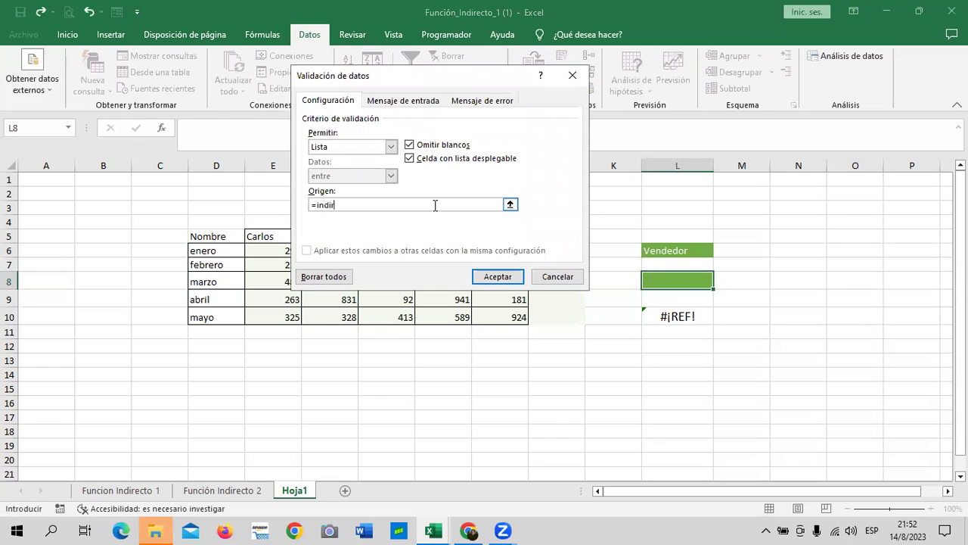
text(to)
text(()
click(683, 250)
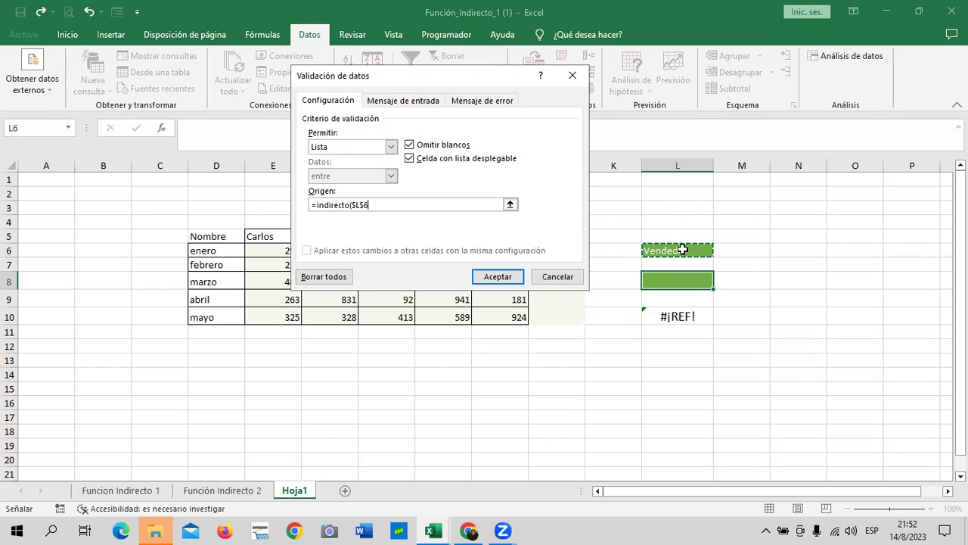
text())
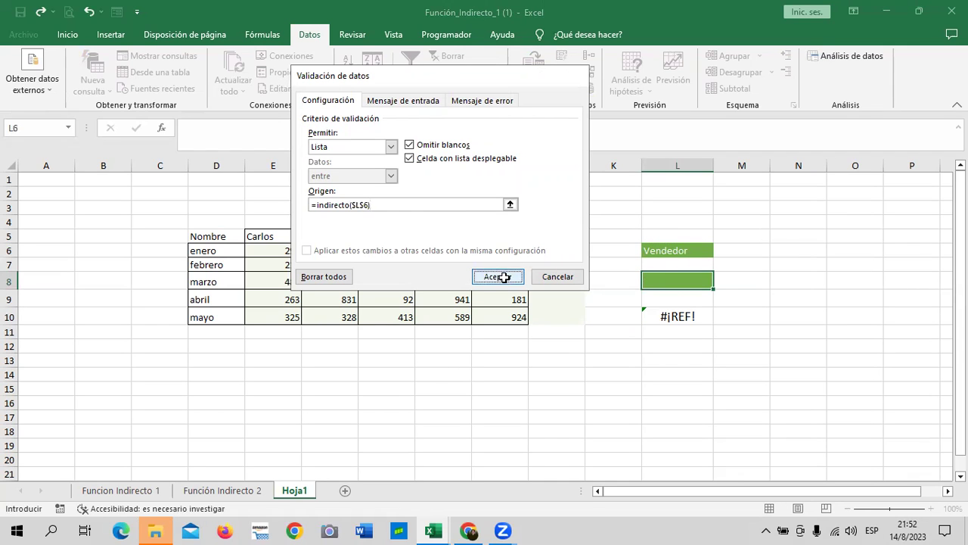
click(498, 277)
Step: Switch the L6 selector to Mes
click(687, 250)
click(718, 250)
click(691, 264)
click(692, 280)
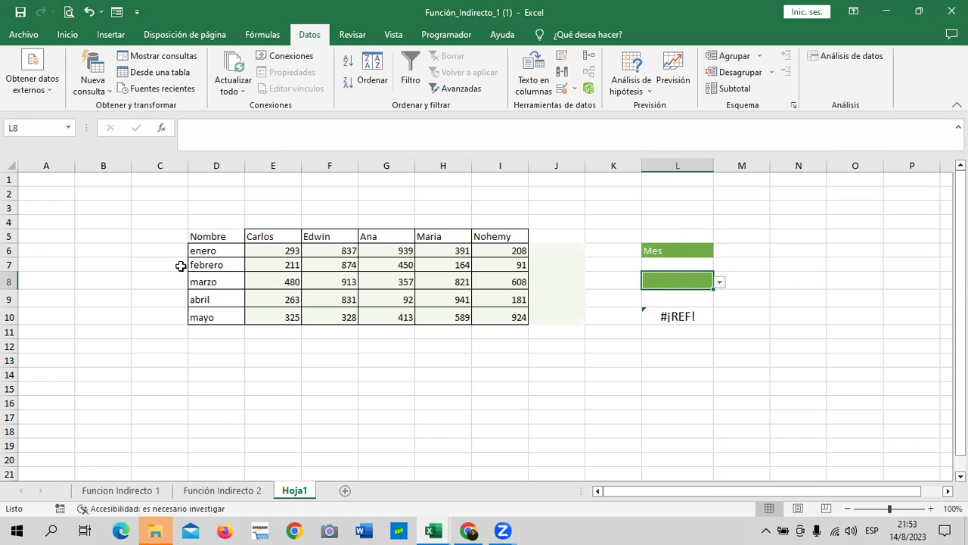
Step: Name the month range D6:D10 'Mes' in the Name Box
drag(200, 250, 211, 315)
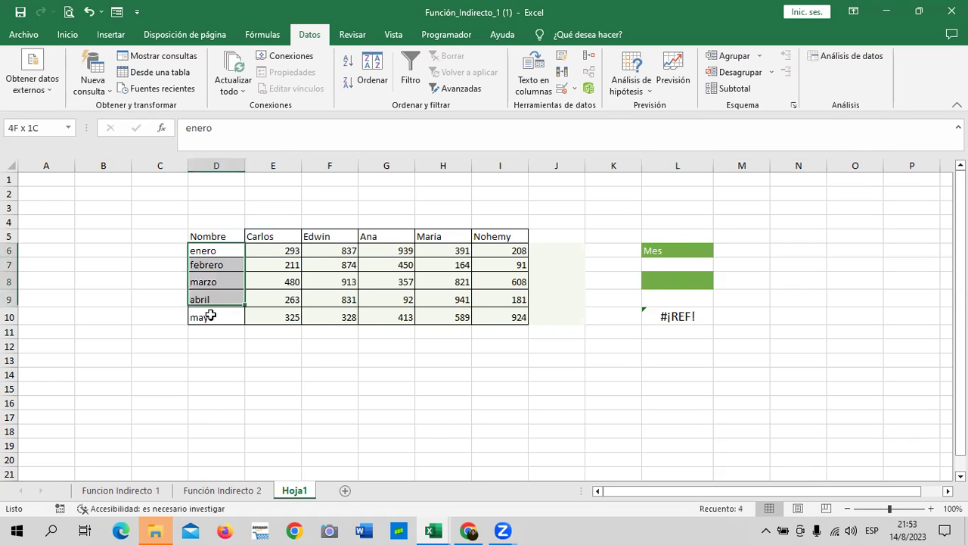
click(54, 123)
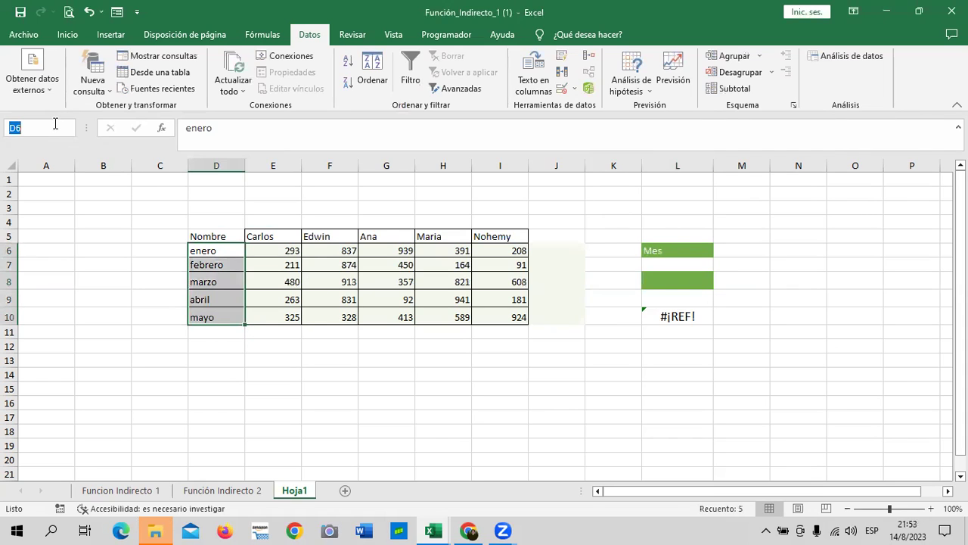
text(M)
key(Return)
Step: Test L8's month list by choosing febrero, then marzo
click(684, 253)
click(685, 281)
click(720, 281)
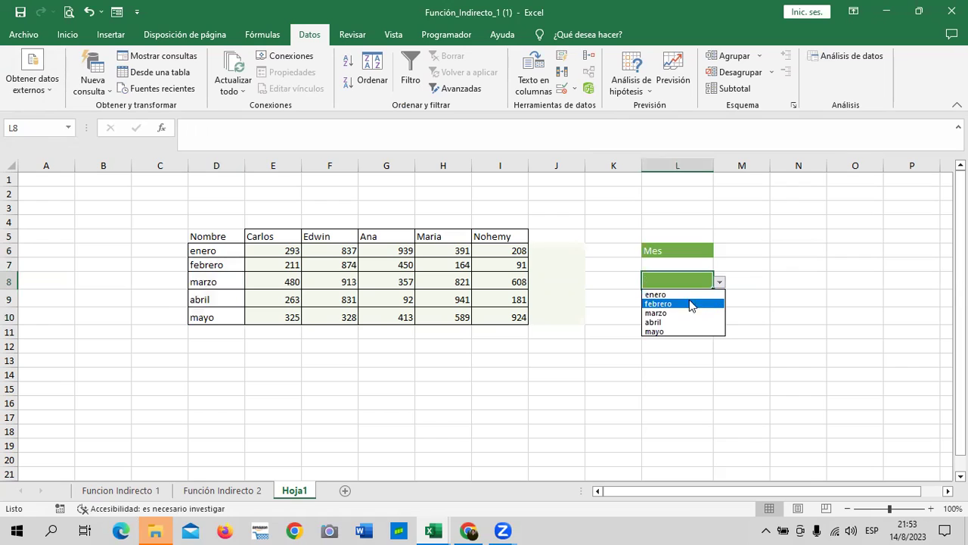
click(690, 304)
click(719, 281)
click(692, 303)
click(719, 281)
click(692, 314)
Step: Switch L6 to Vendedor and try Edwin, then Ana in L8
click(712, 250)
click(720, 250)
click(681, 271)
click(696, 282)
click(719, 281)
click(700, 303)
click(719, 281)
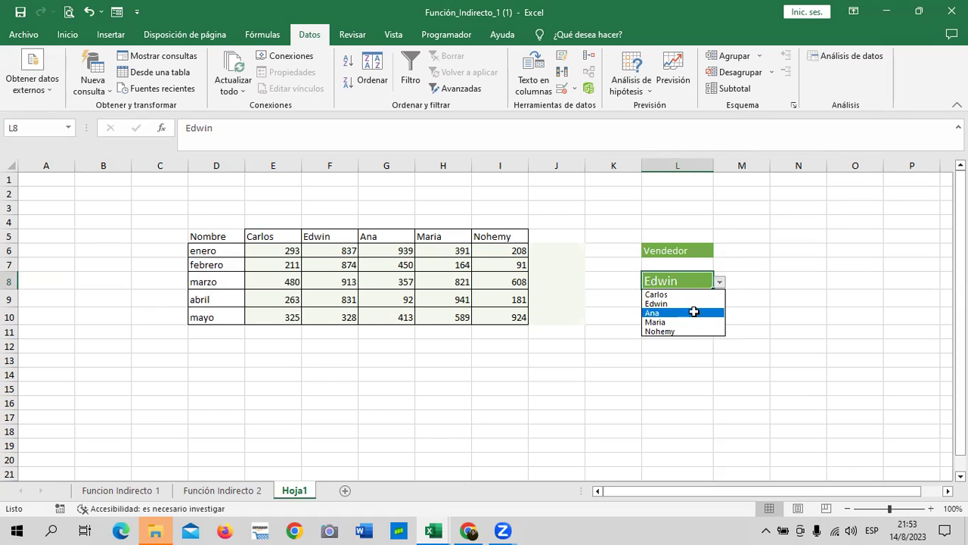
click(693, 312)
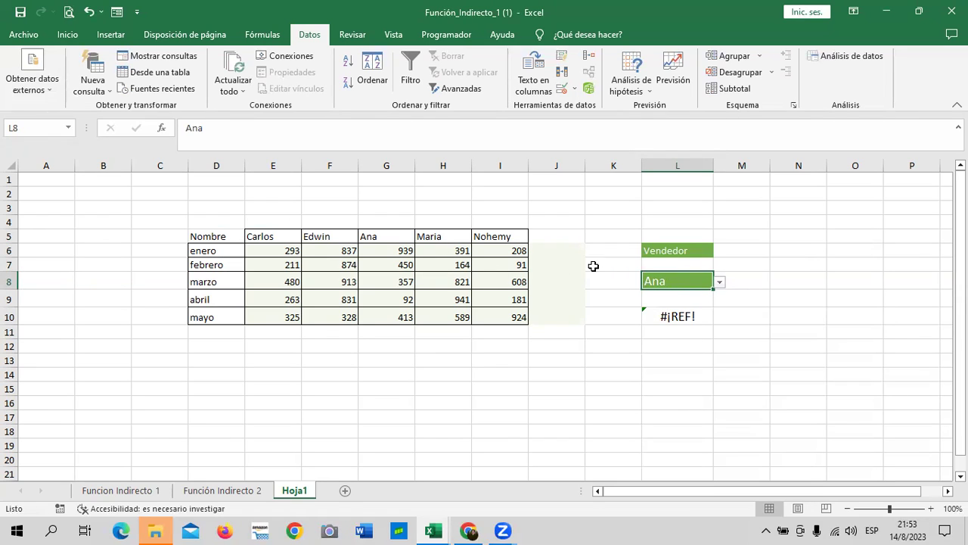
Step: Choose Carlos in L8, check the L10 total, then settle on Edwin
click(721, 284)
click(695, 294)
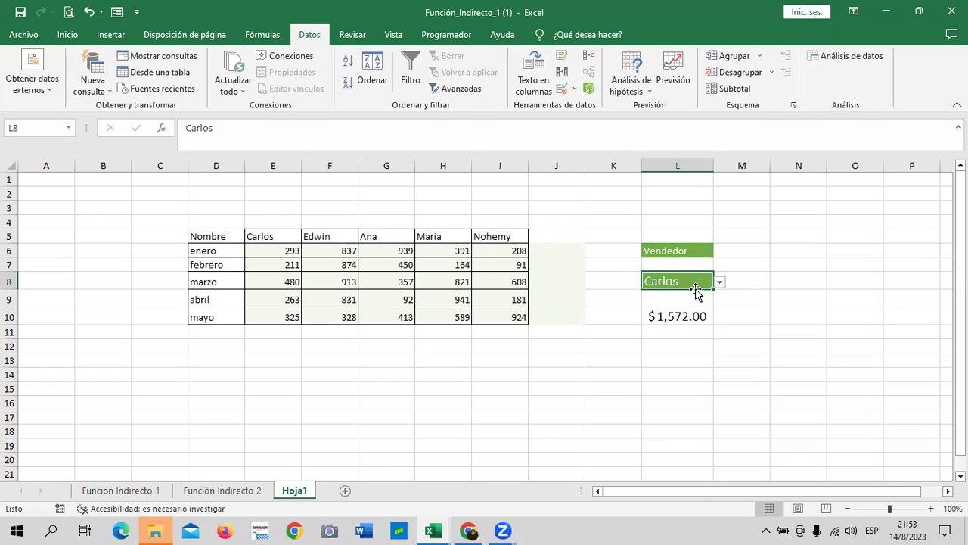
click(683, 319)
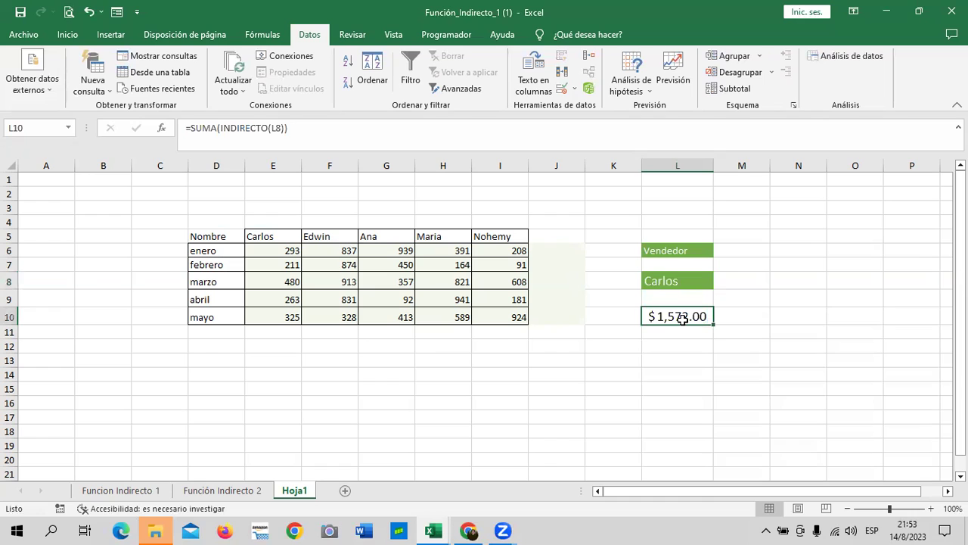
click(684, 280)
click(719, 281)
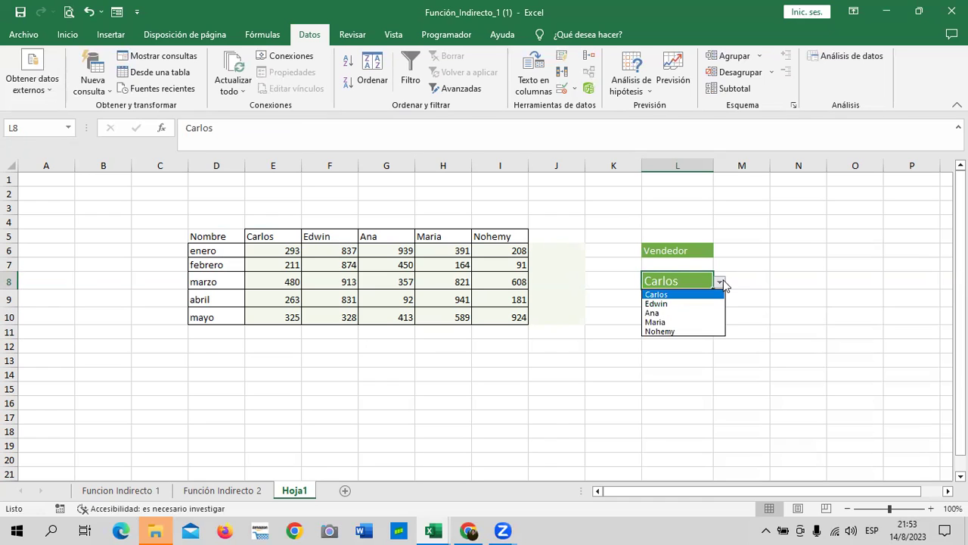
click(694, 303)
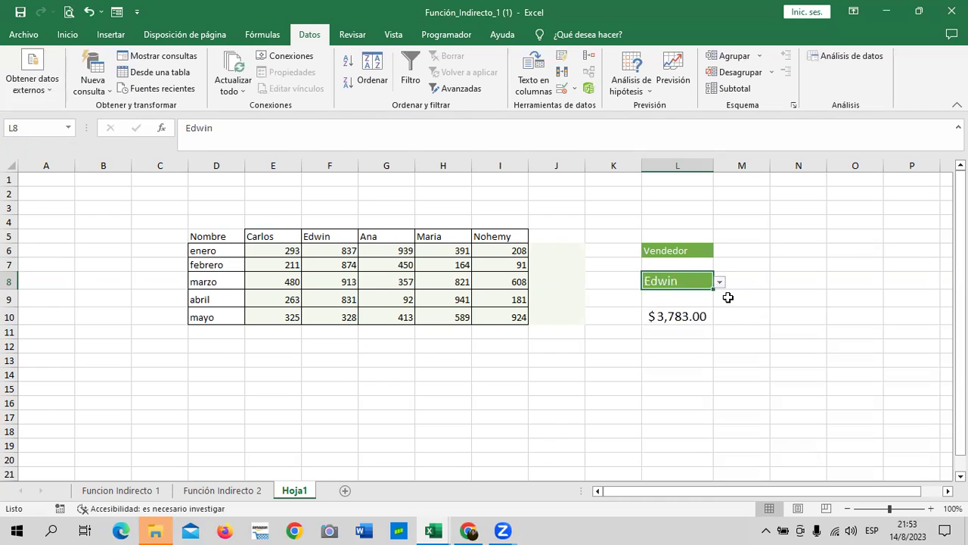
Step: Toggle L6 to Mes and back to Vendedor, leaving Edwin's $3,783.00 total
click(696, 250)
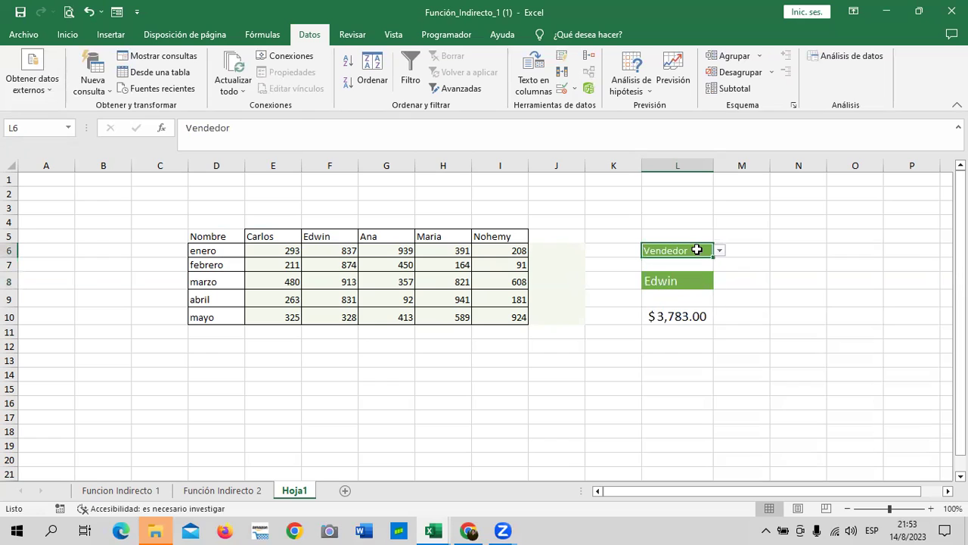
click(685, 280)
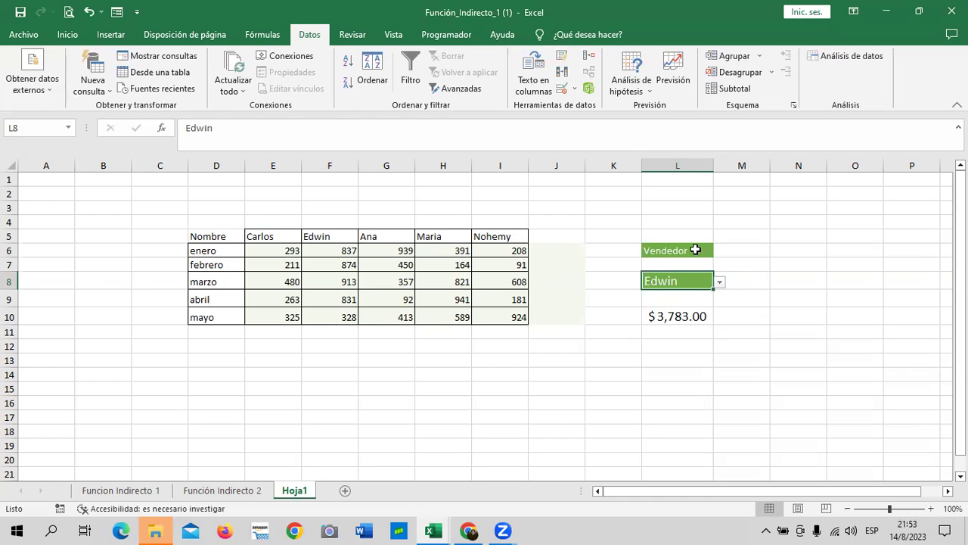
click(694, 250)
click(720, 251)
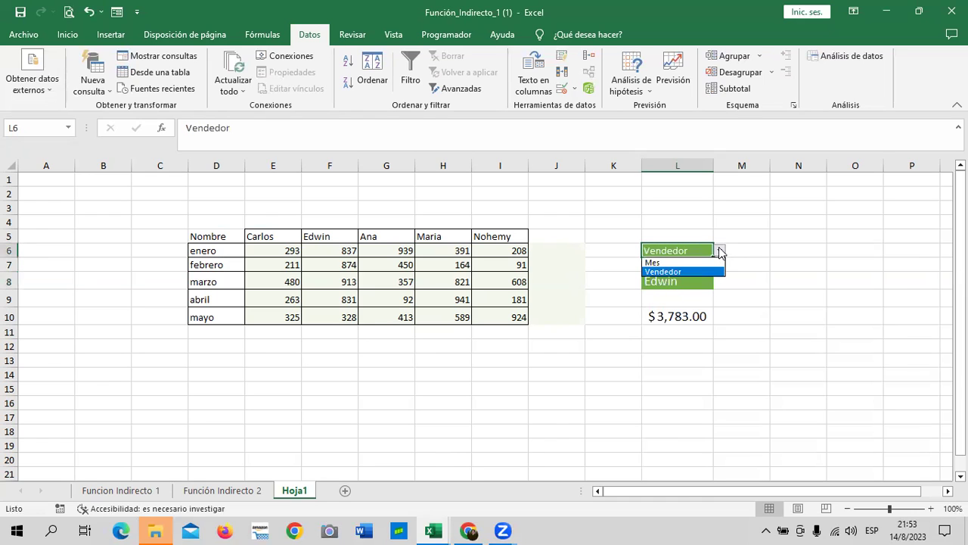
click(708, 262)
click(707, 283)
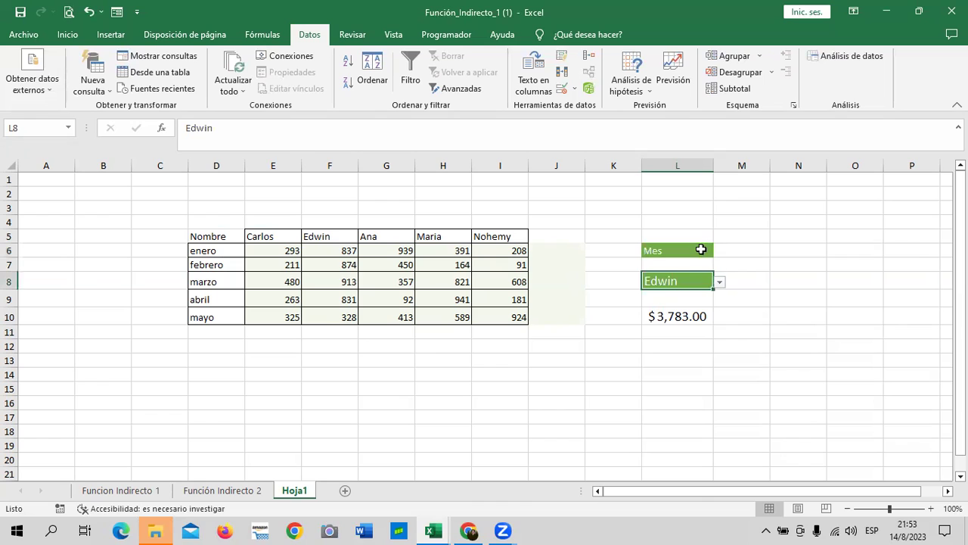
click(701, 251)
click(720, 251)
click(694, 273)
click(752, 277)
click(681, 253)
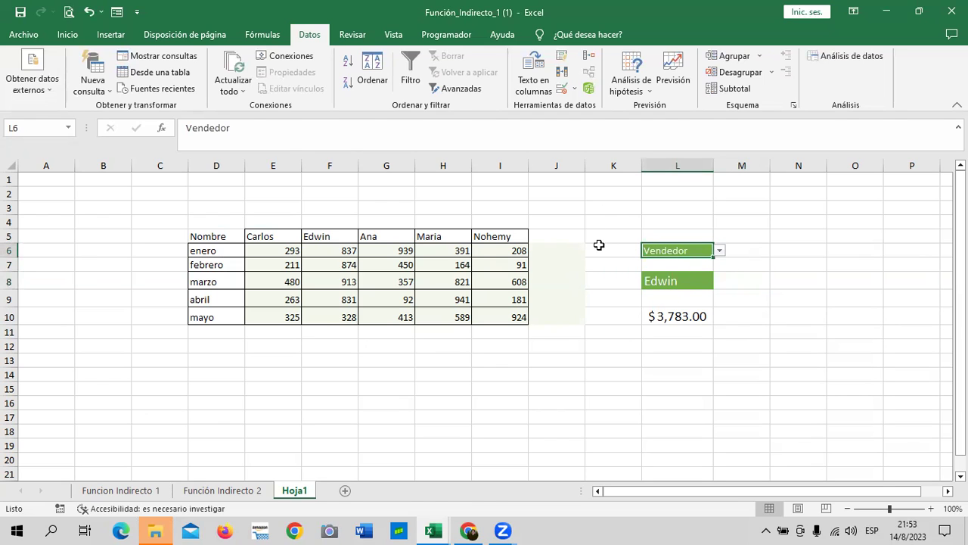
drag(577, 252, 605, 253)
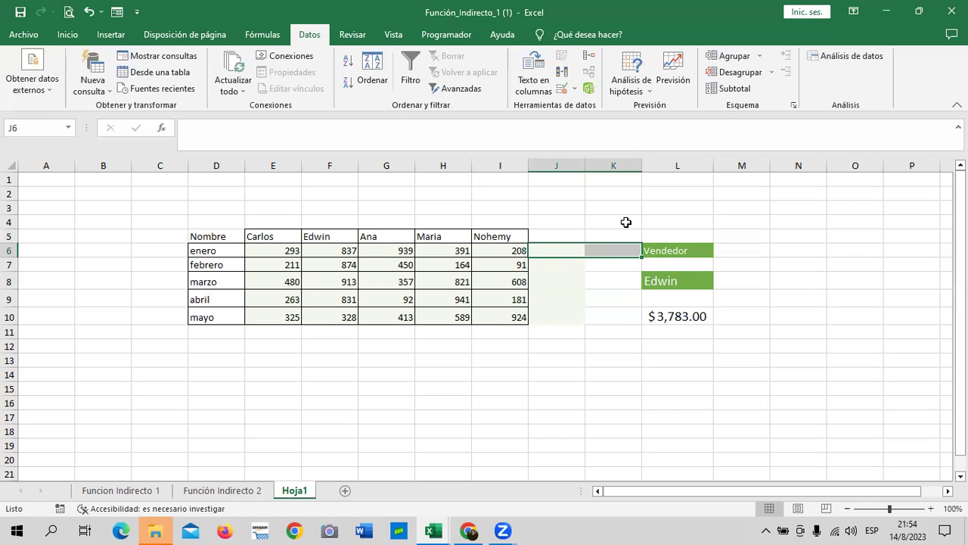
Step: Merge and centre K4:M4 with the heading 'Seleccione una opción de la lista'
drag(609, 221, 762, 221)
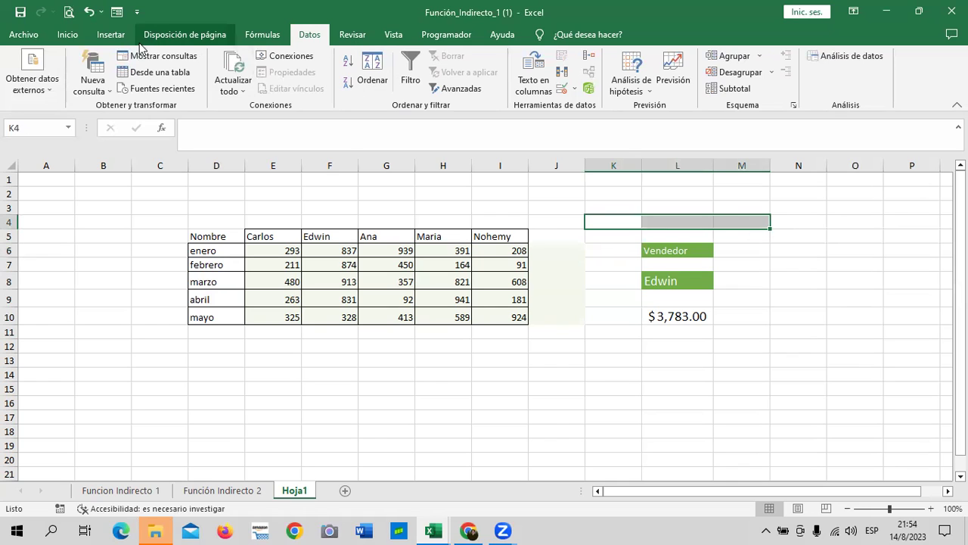
click(68, 34)
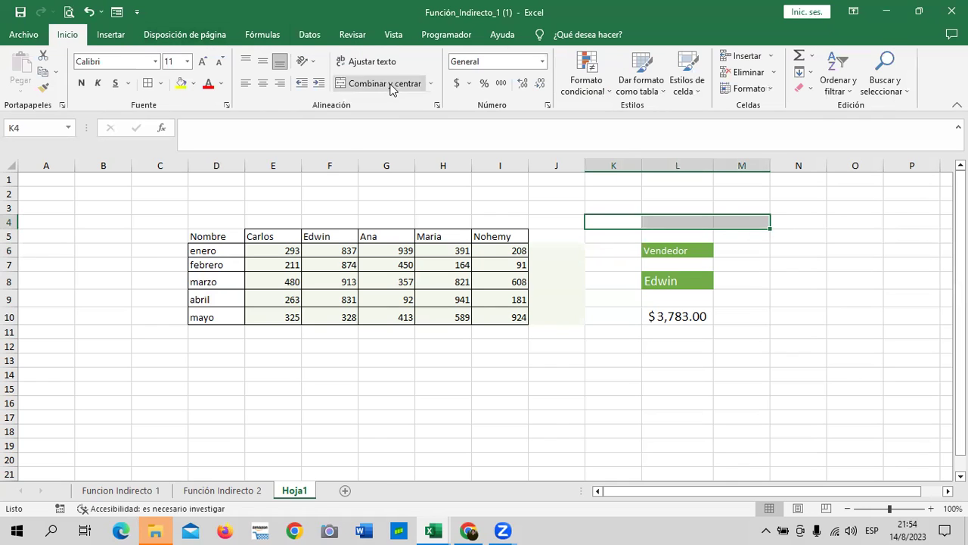
click(390, 85)
text(s)
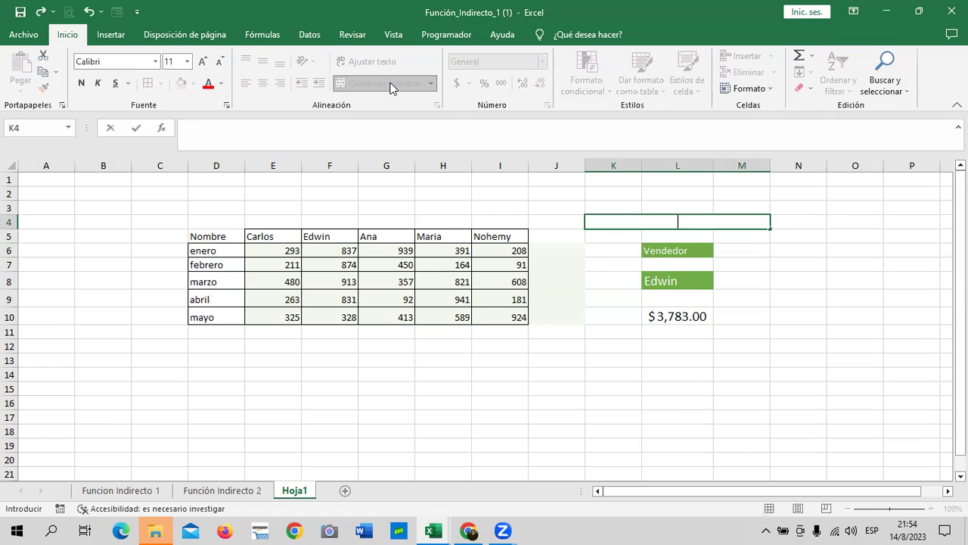
text(e)
text(e)
text(ccione unaopción de la lista)
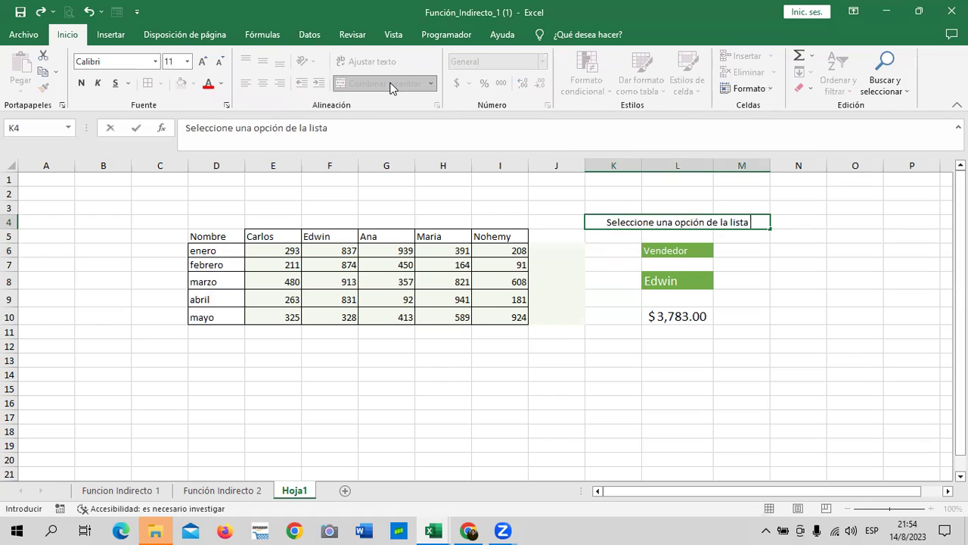
key(Return)
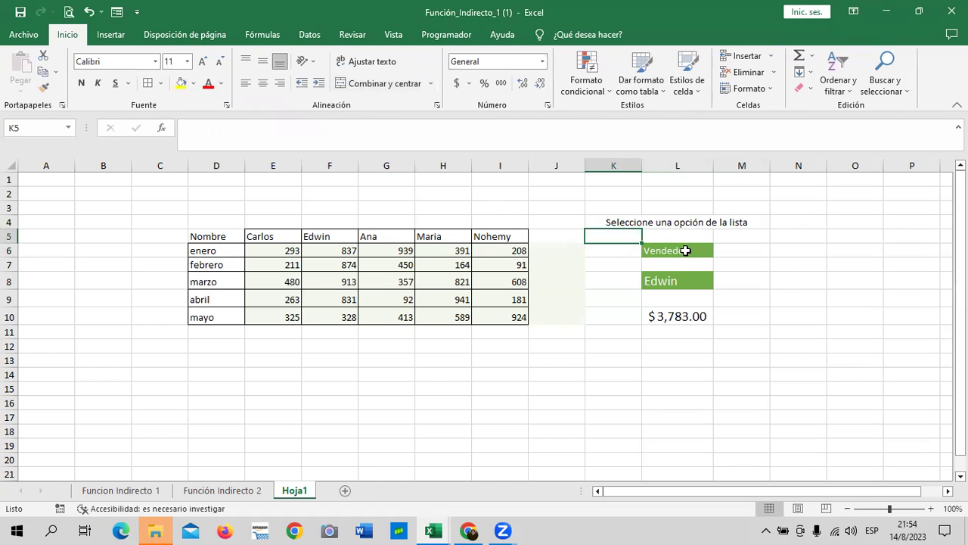
Step: Switch the L6 selector back to Mes
click(690, 253)
click(721, 252)
click(700, 263)
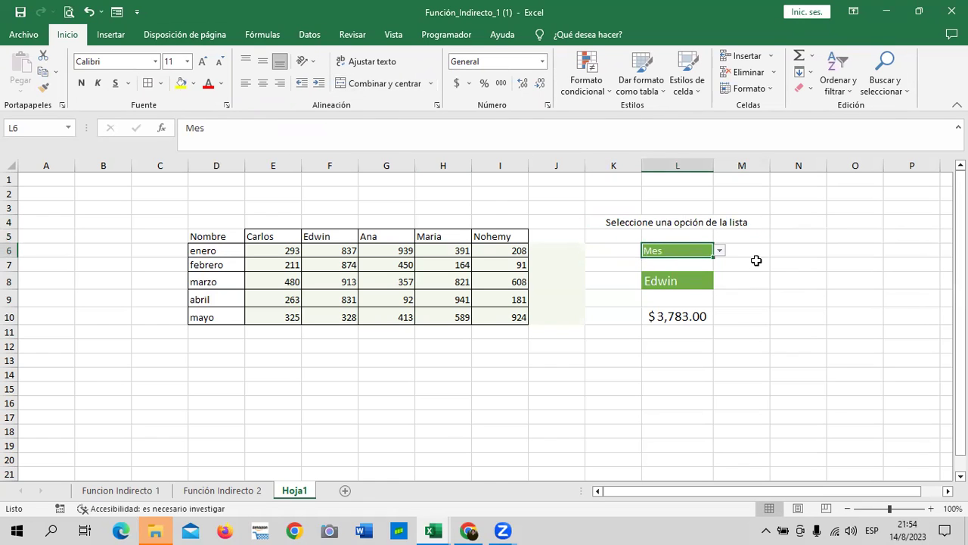
click(660, 316)
Step: Enter ="Total "&L8 in M10, accepting Excel's correction and removing the stray space
mouse_move(761, 318)
mouse_down()
mouse_move(793, 317)
mouse_move(777, 316)
mouse_up()
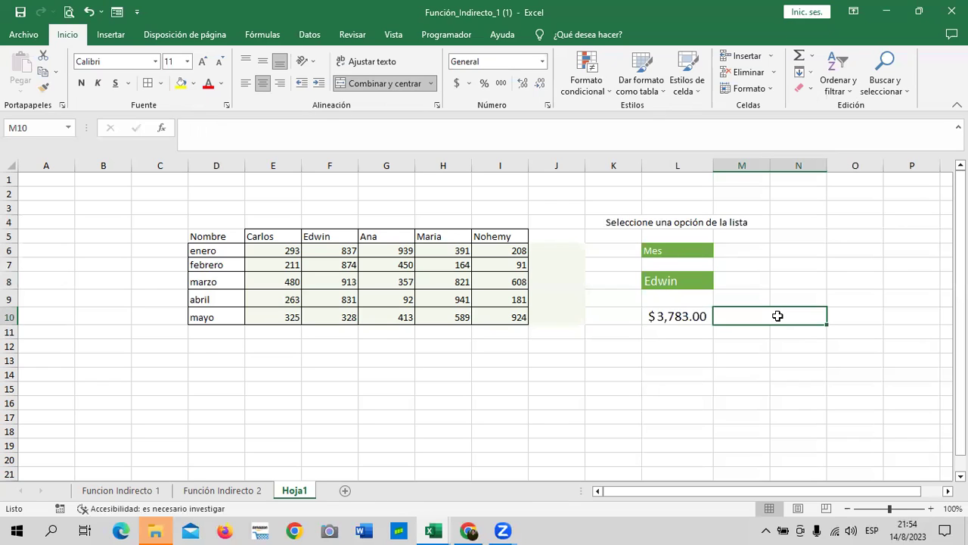
text(=)
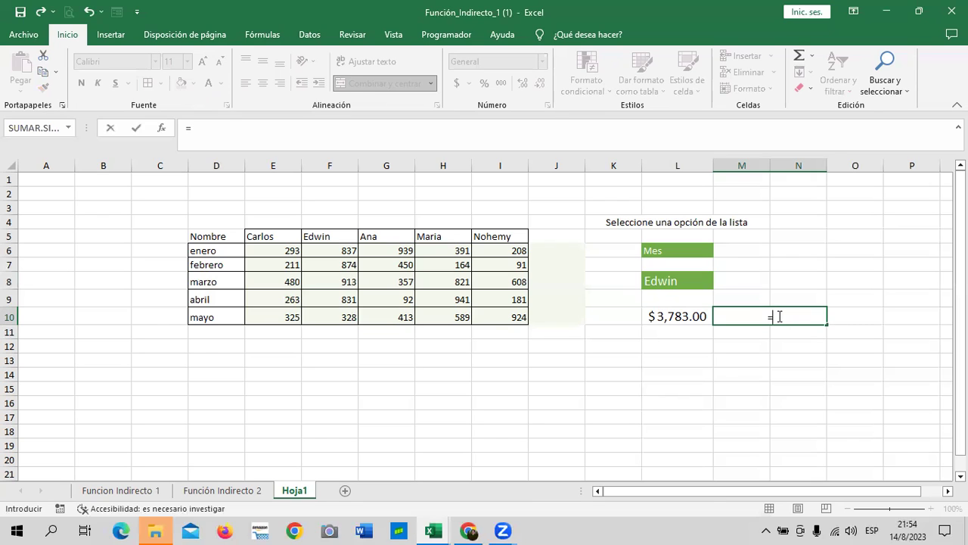
text(To)
text(tal)
text( ")
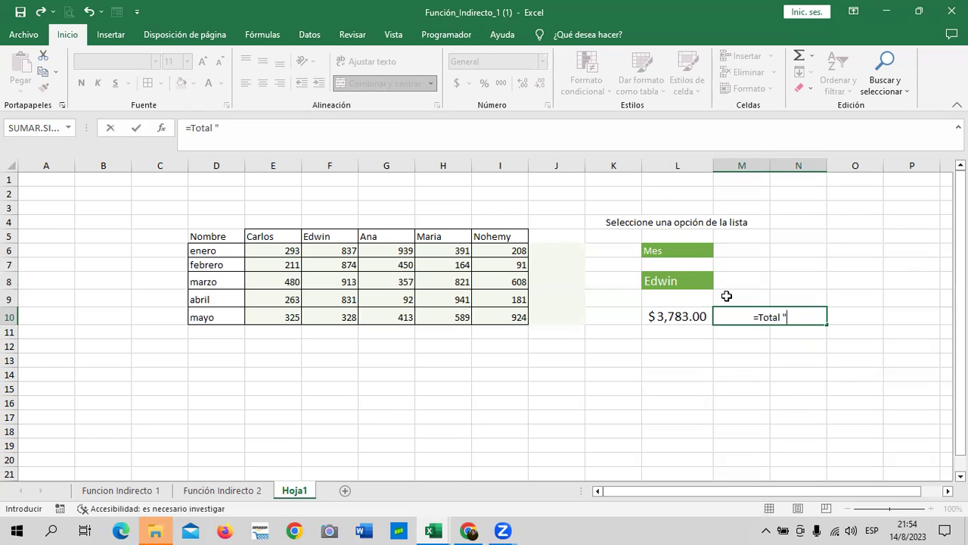
text(&)
click(673, 280)
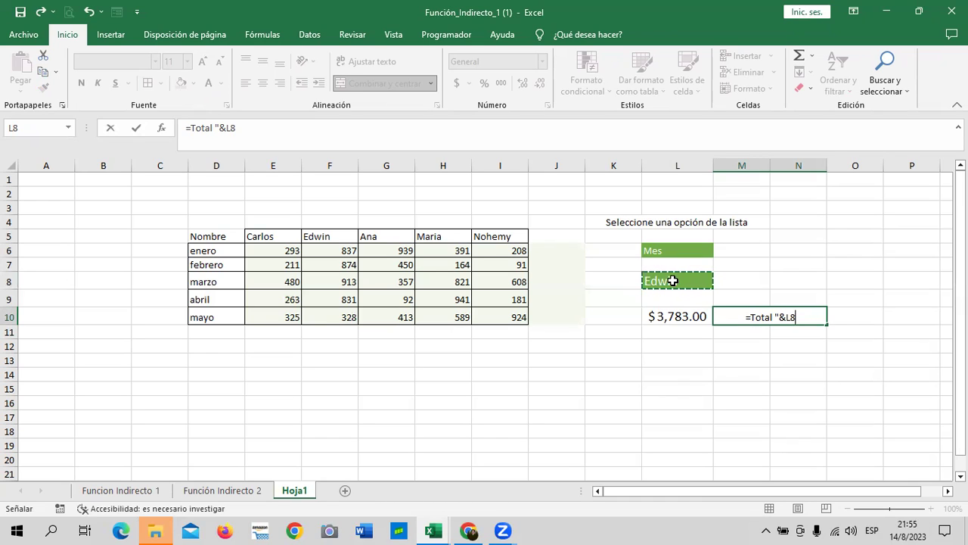
key(Return)
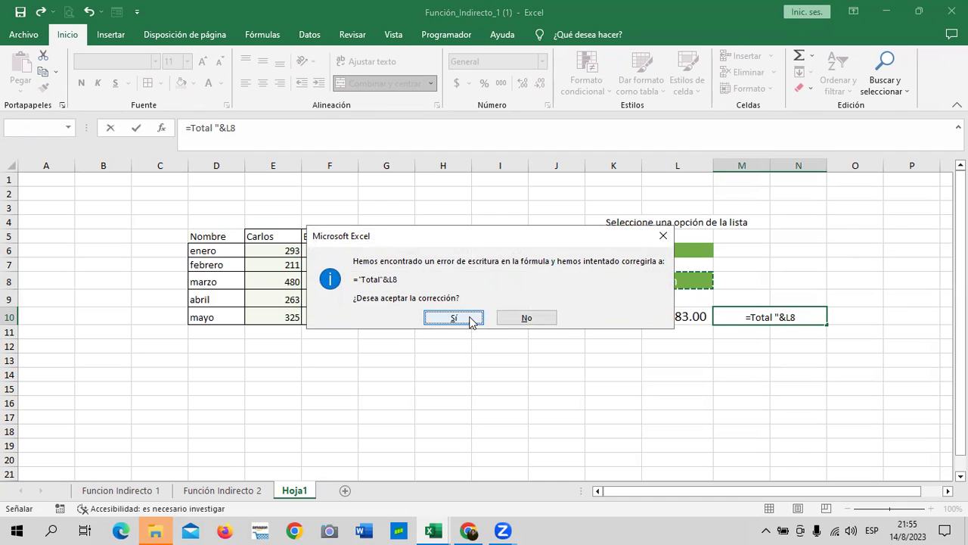
click(469, 319)
click(779, 317)
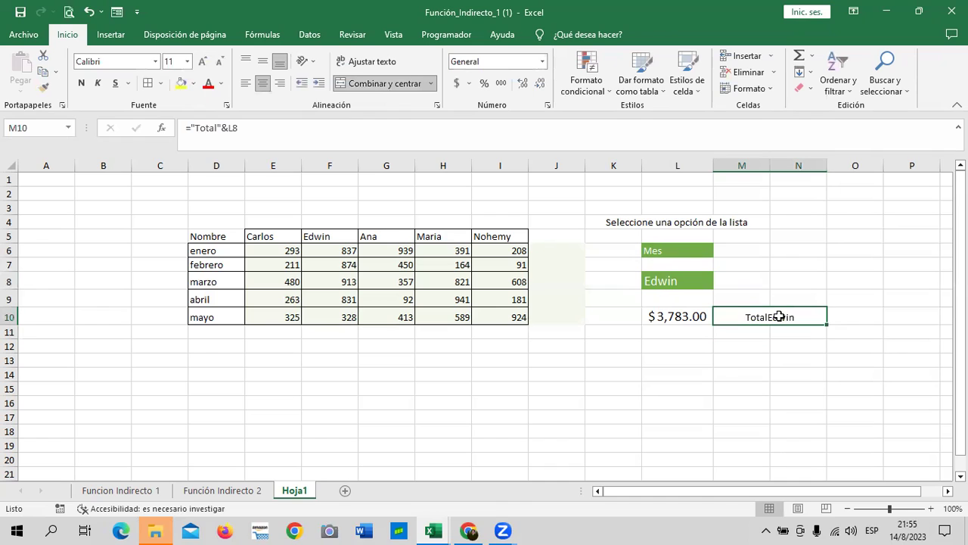
click(216, 128)
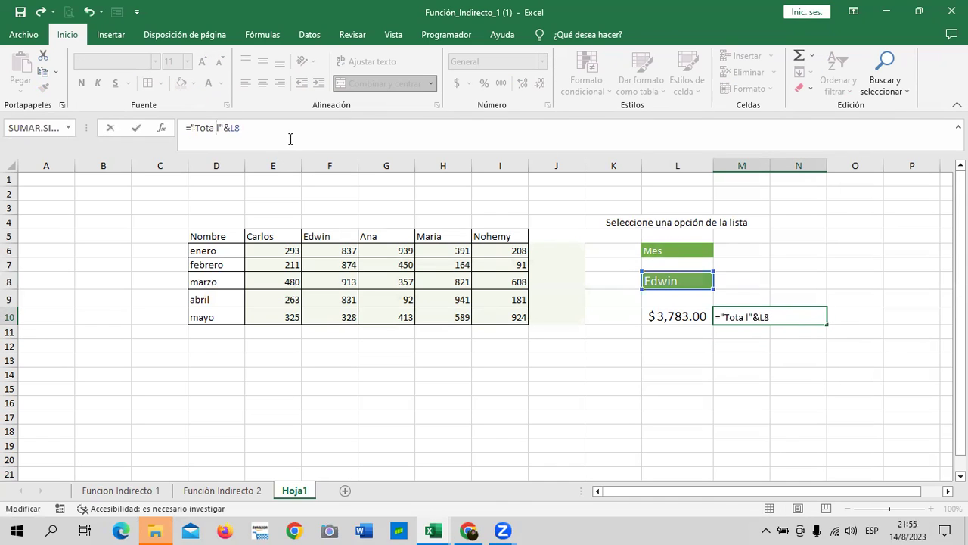
key(BackSpace)
key(Return)
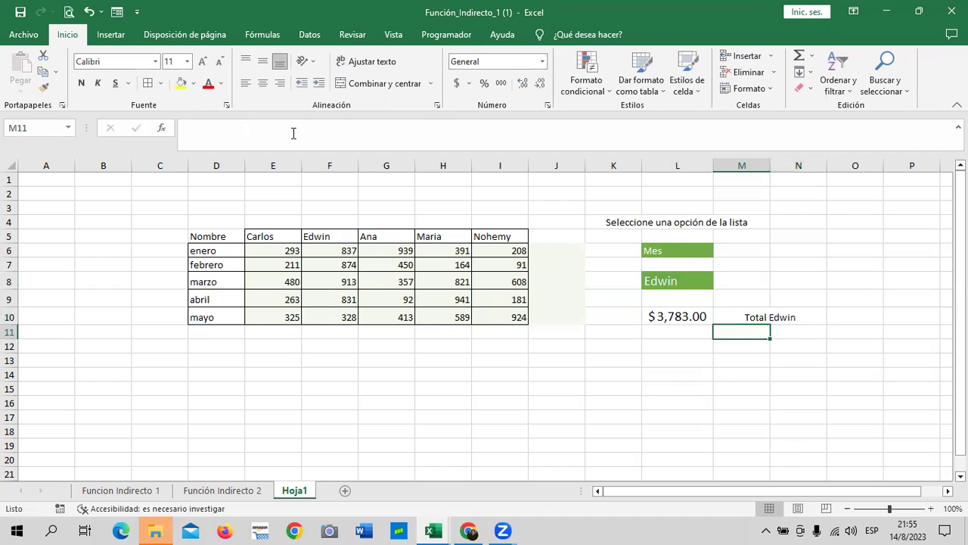
Step: Edit M10's formula to ="Total de ventas de "&L8, showing 'Total de ventas de Edwin'
click(751, 318)
click(685, 310)
click(745, 315)
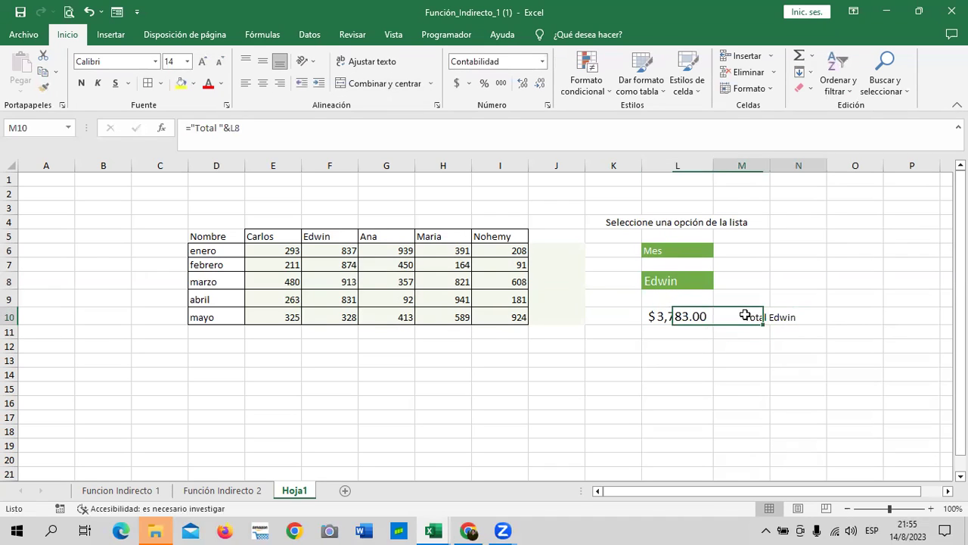
click(217, 128)
text(de ventas )
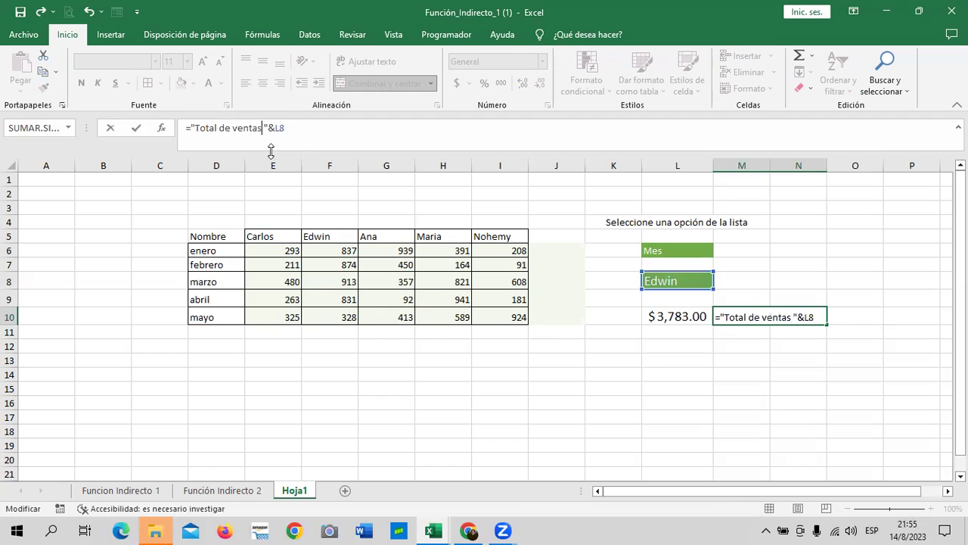
text(de)
key(Return)
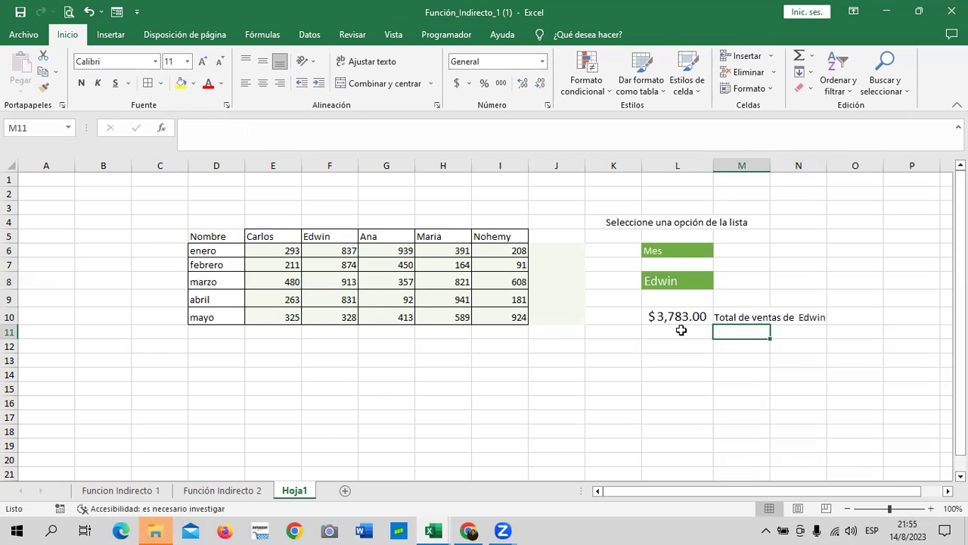
click(690, 283)
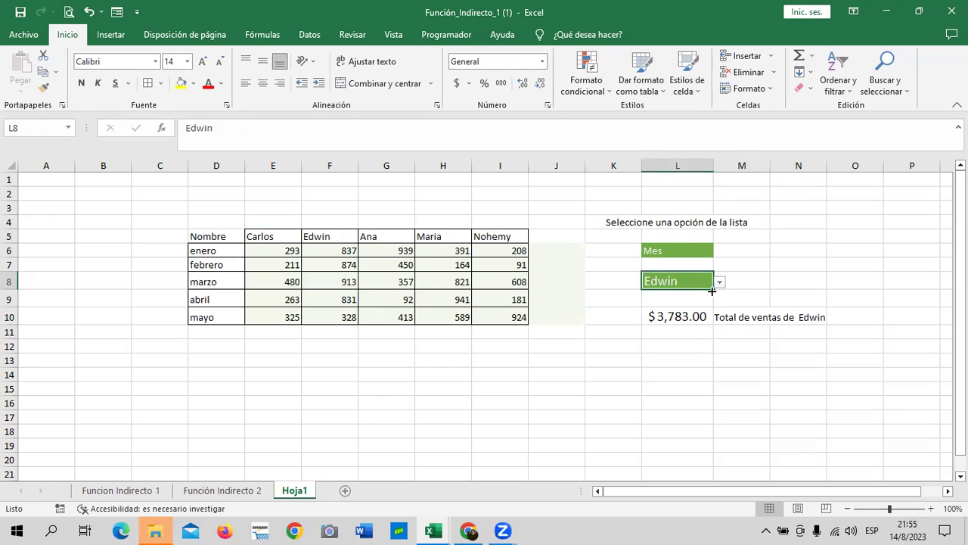
Step: Switch the L6 selector to Vendedor and pick Ana in L8
click(720, 285)
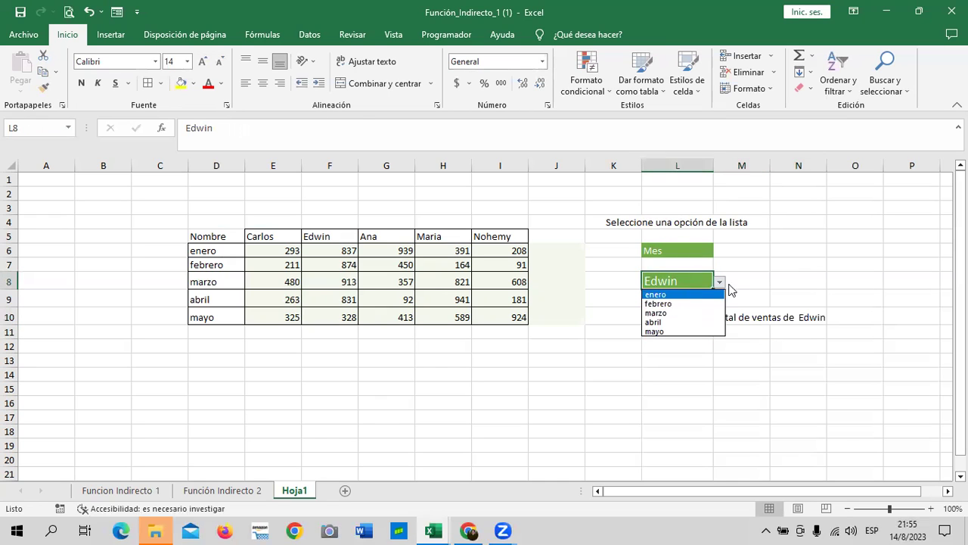
click(720, 284)
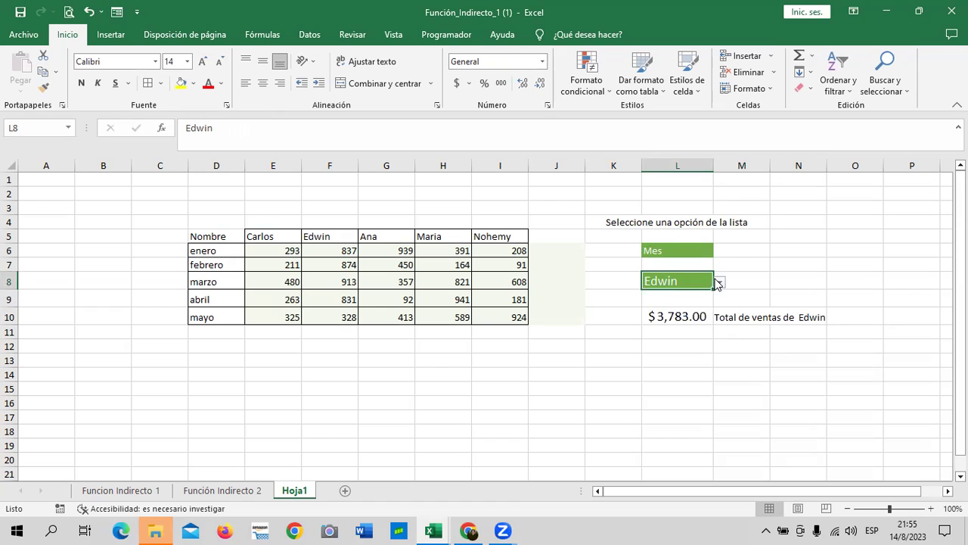
click(696, 250)
click(719, 252)
click(696, 270)
click(695, 282)
click(719, 284)
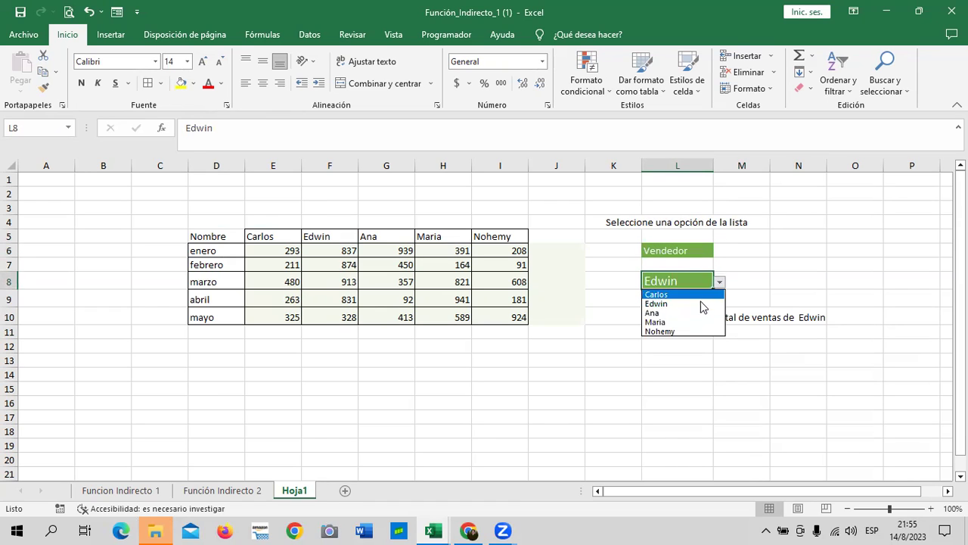
click(685, 314)
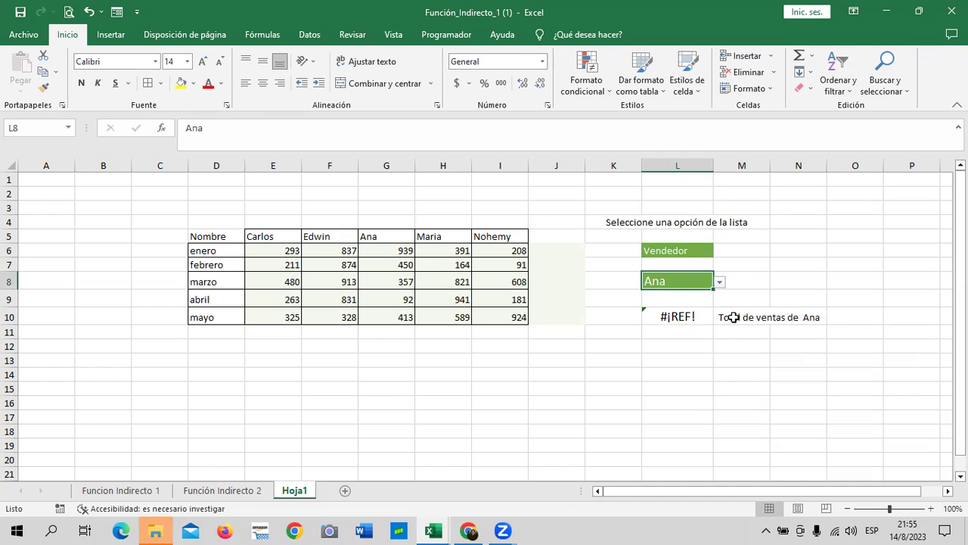
Step: Enlarge the M10 label's font and apply the green Énfasis6 cell style
click(730, 316)
click(203, 61)
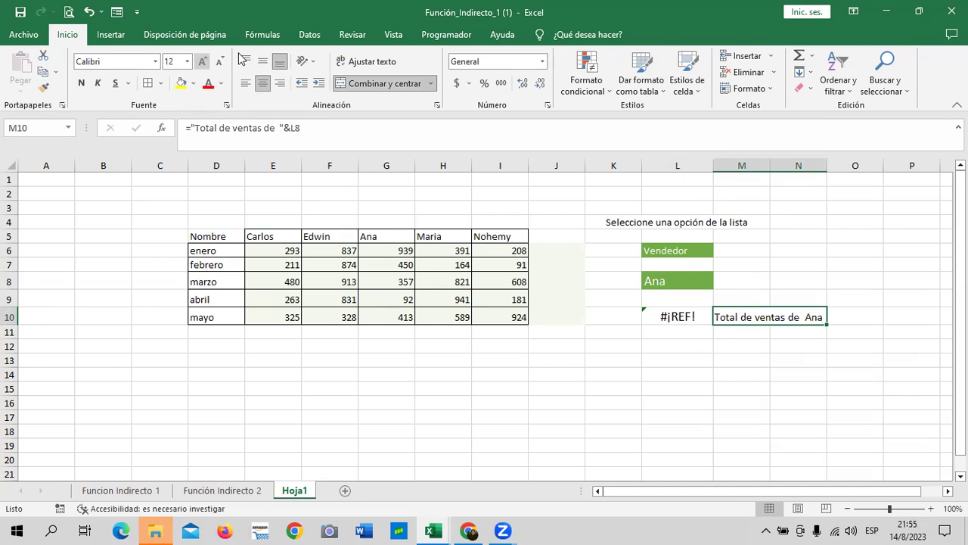
click(692, 87)
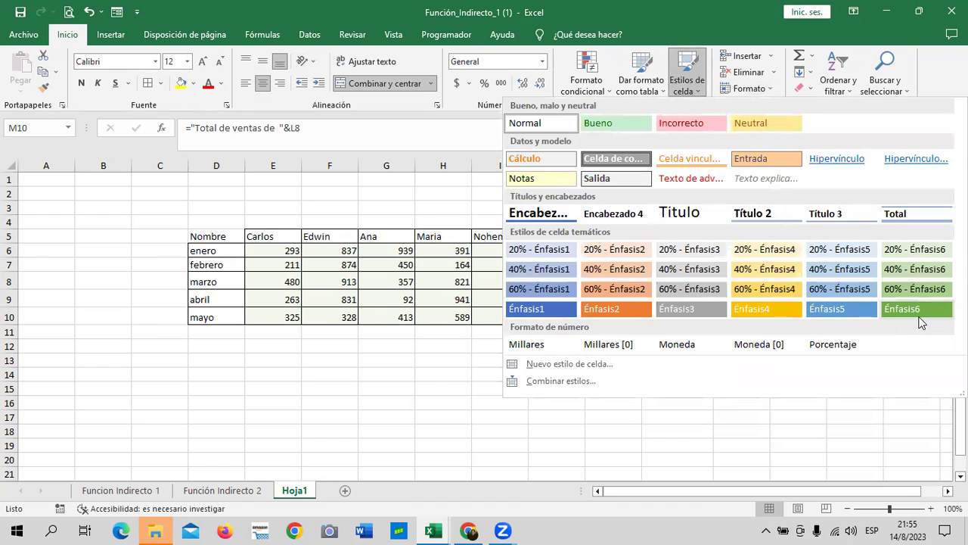
click(917, 309)
click(872, 386)
click(780, 316)
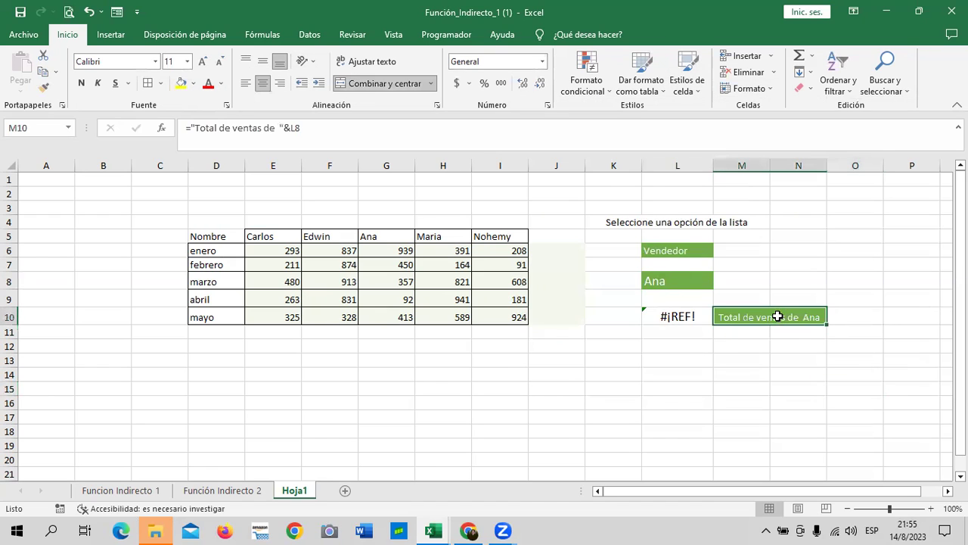
Step: Choose Nohemy in L8 and widen column N so the label fits
click(690, 282)
click(719, 281)
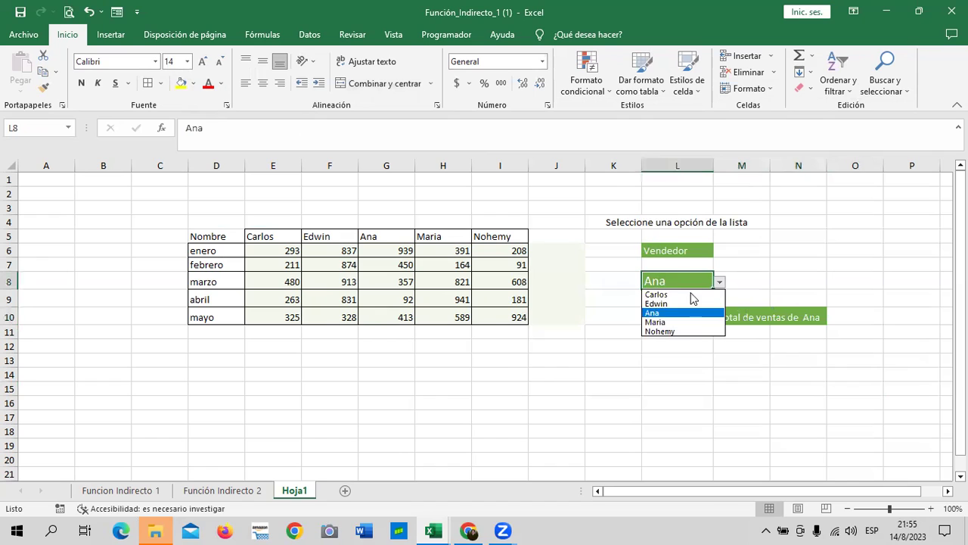
click(683, 332)
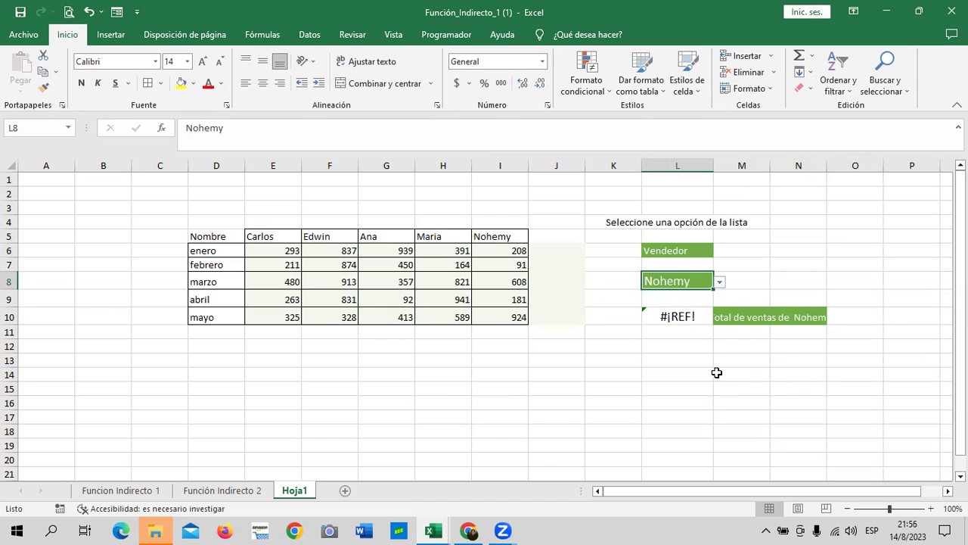
drag(827, 165, 891, 165)
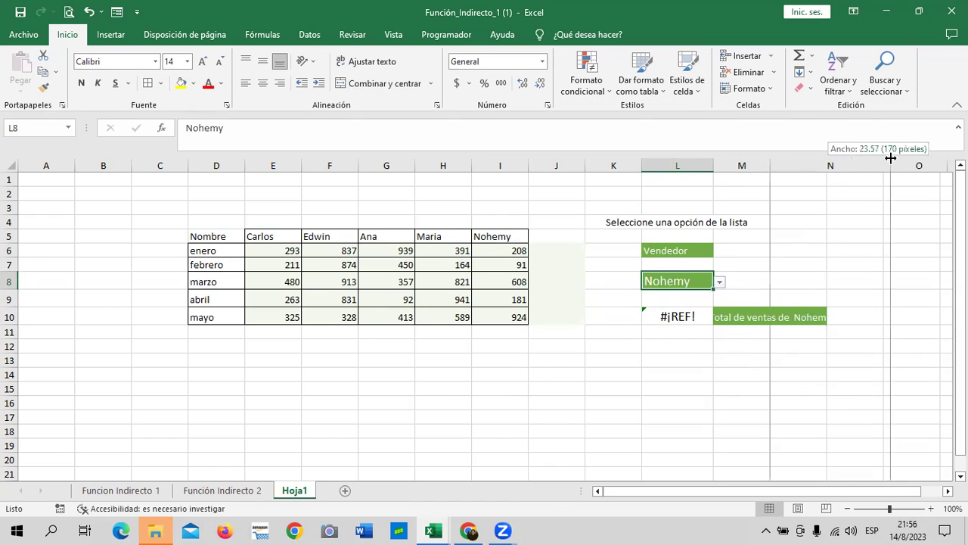
click(788, 315)
click(691, 281)
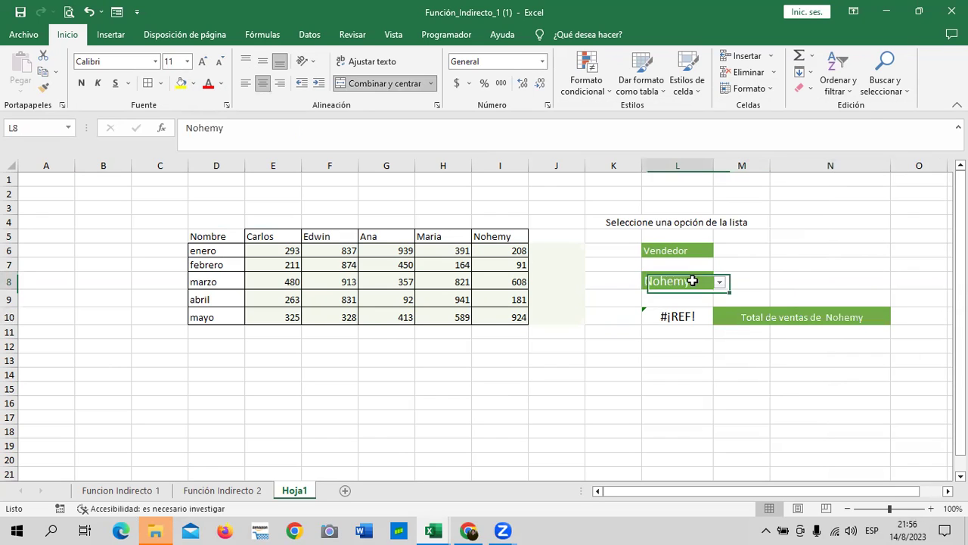
Step: Try vendors Carlos and then Edwin in the L8 dropdown
click(720, 282)
click(699, 294)
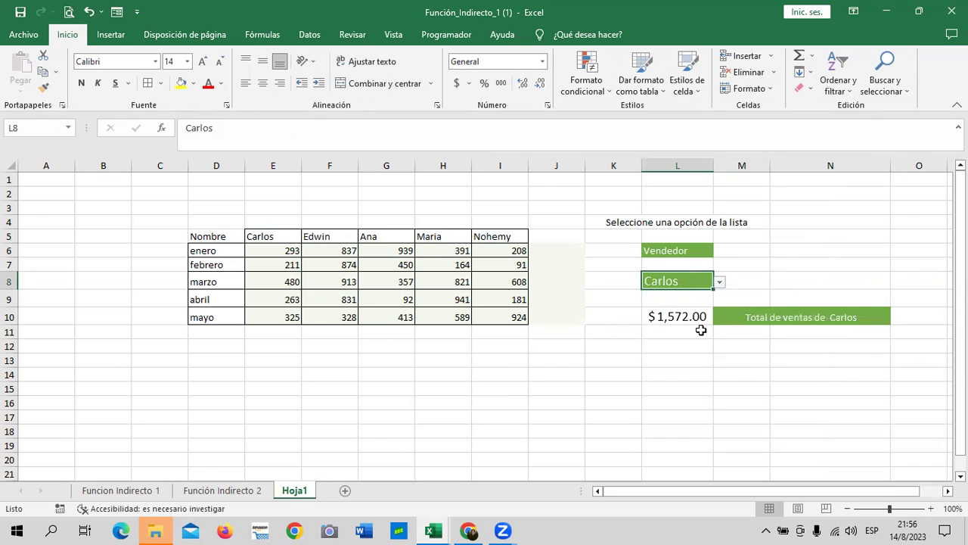
click(719, 281)
click(696, 303)
Step: Set L6 back to Mes, then pick enero and finally febrero in L8
click(696, 256)
click(719, 251)
click(684, 263)
click(700, 283)
click(720, 281)
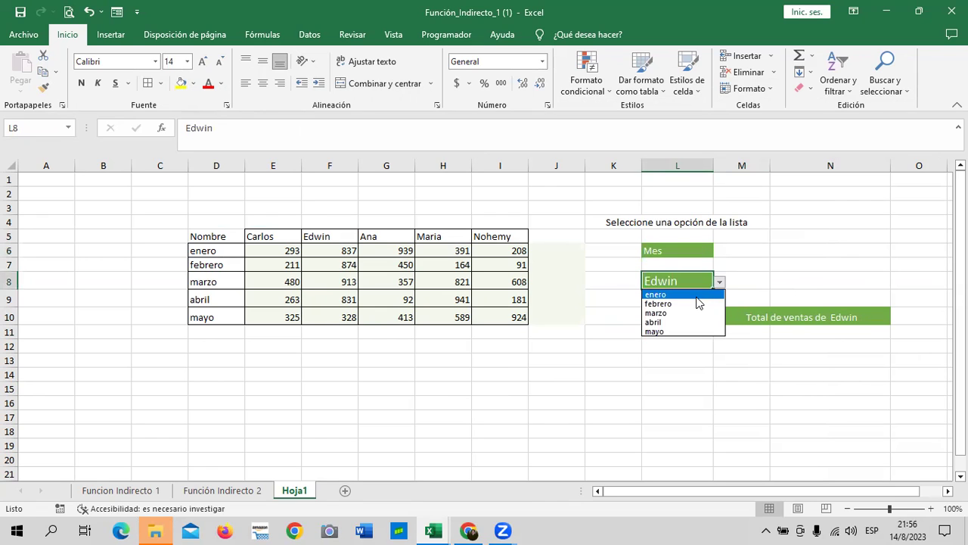
click(694, 295)
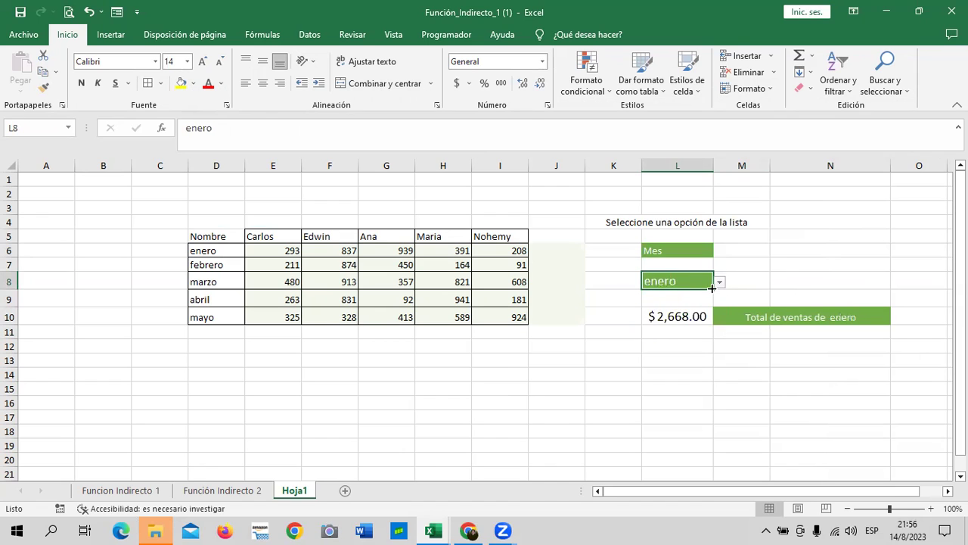
click(720, 282)
click(696, 305)
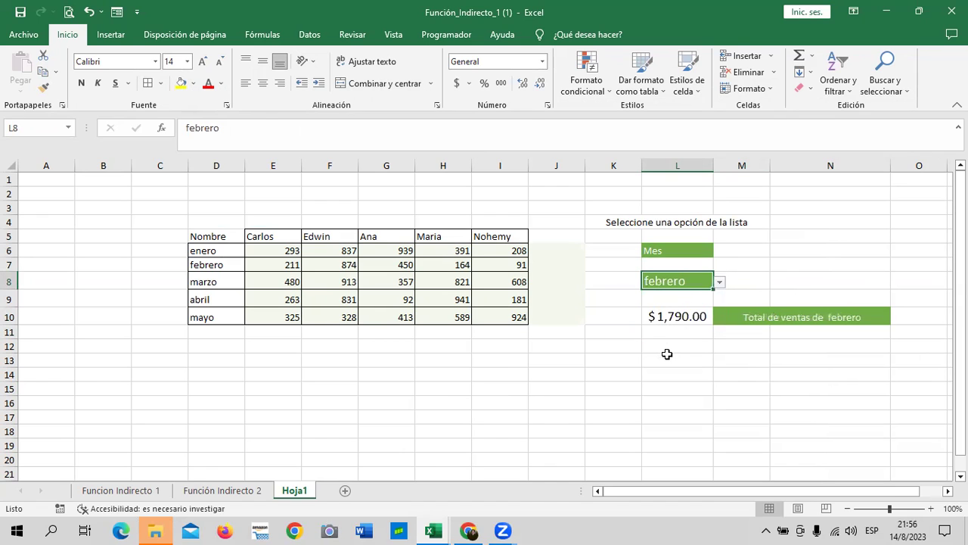
click(747, 316)
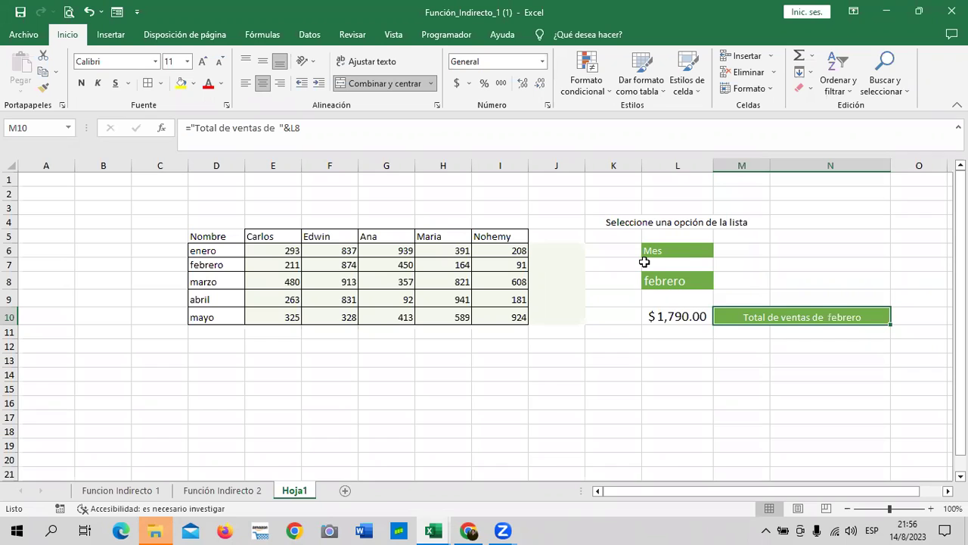
Step: Change the L6 selector from Mes to Vendedor
click(676, 254)
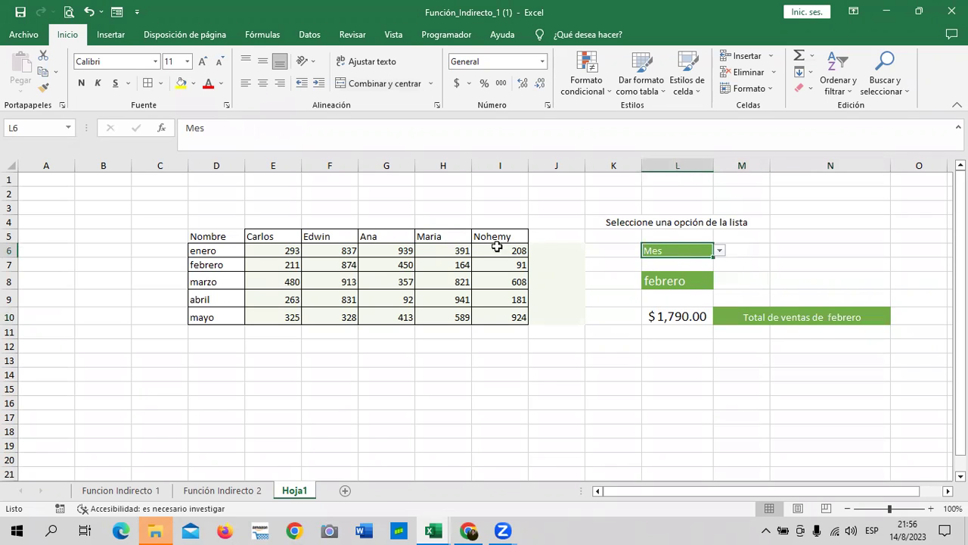
click(720, 250)
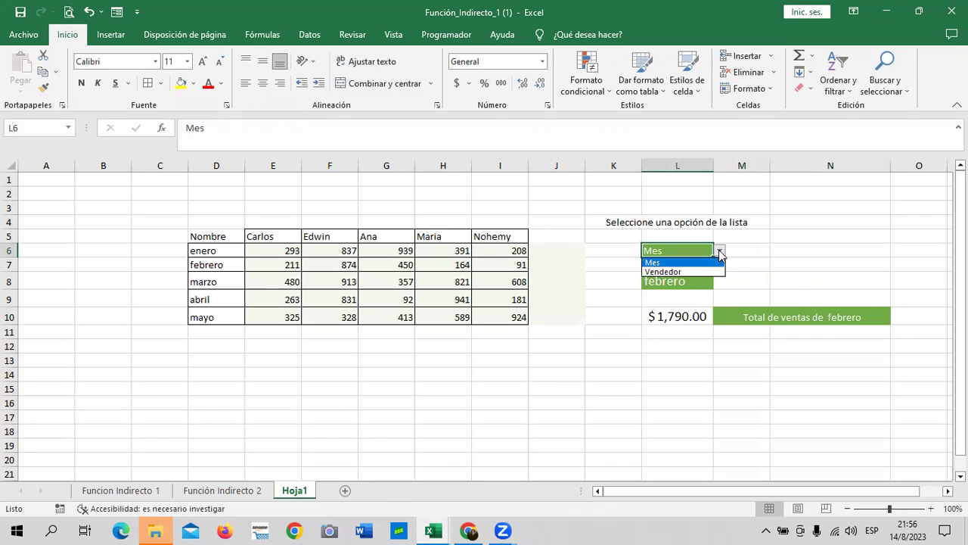
click(707, 269)
Step: Choose Maria as the seller in L8 and select her sales in H6:H10
click(708, 284)
click(720, 282)
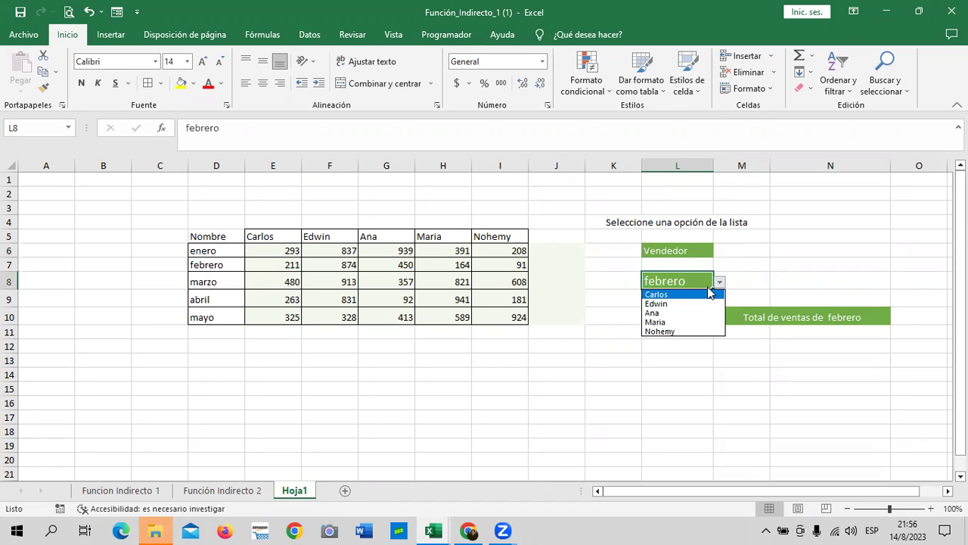
click(702, 305)
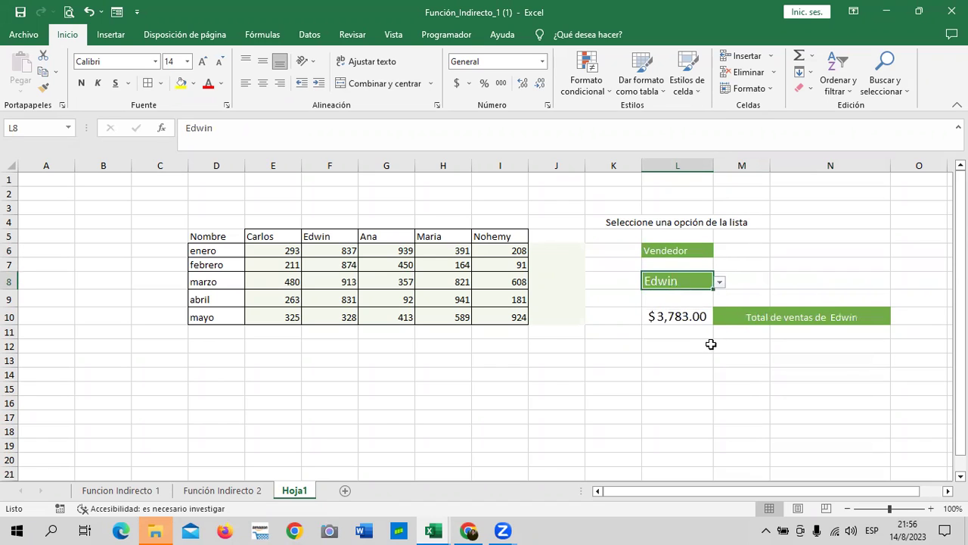
click(721, 282)
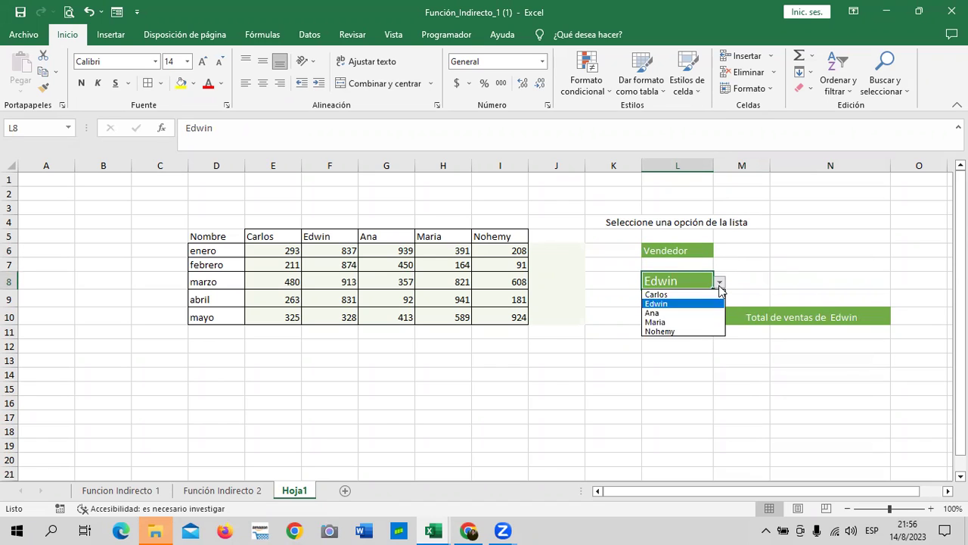
click(699, 322)
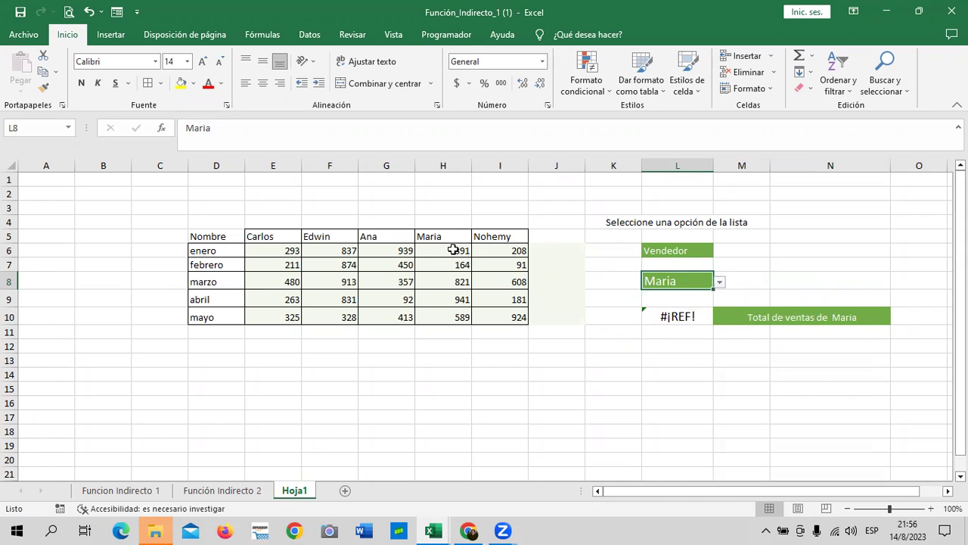
drag(452, 250, 454, 318)
Step: Name the H6:H10 range 'María' through the Name Box
click(43, 127)
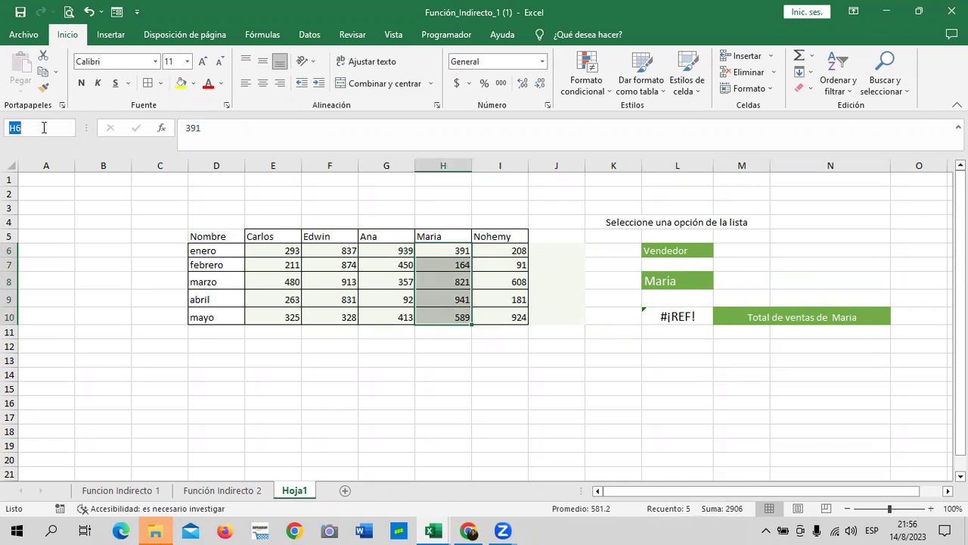
text(María)
key(Return)
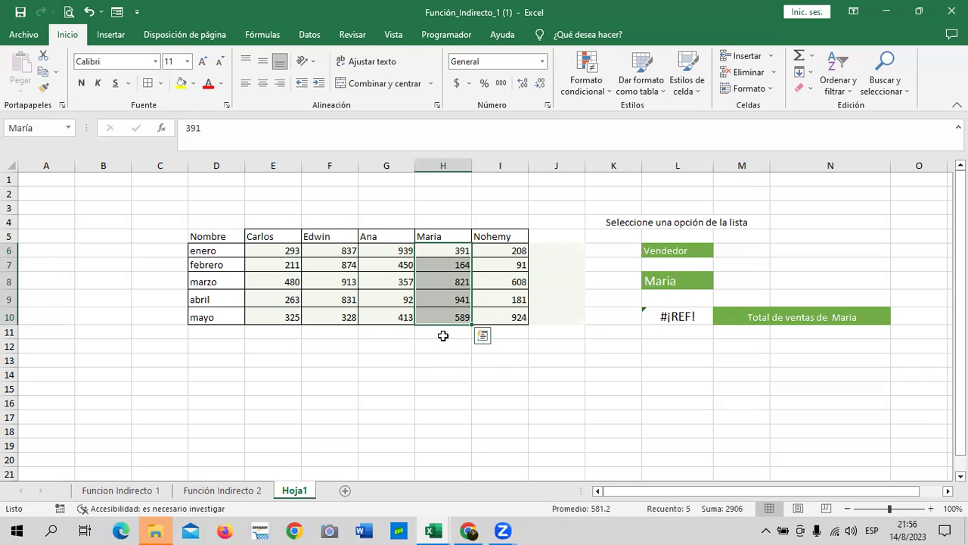
click(646, 391)
drag(448, 255, 449, 310)
Step: Rewrite the H5 header from 'Maria' to 'María'
click(445, 236)
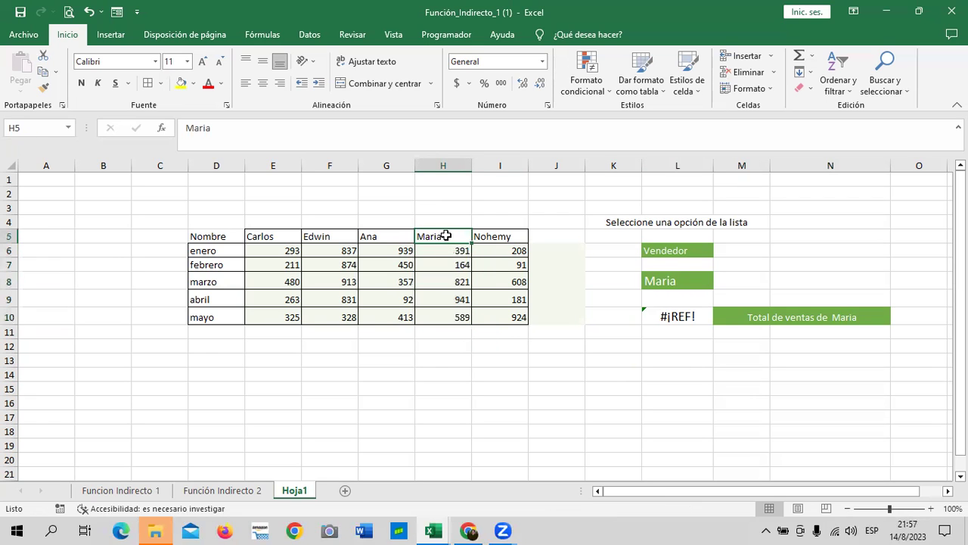
click(208, 127)
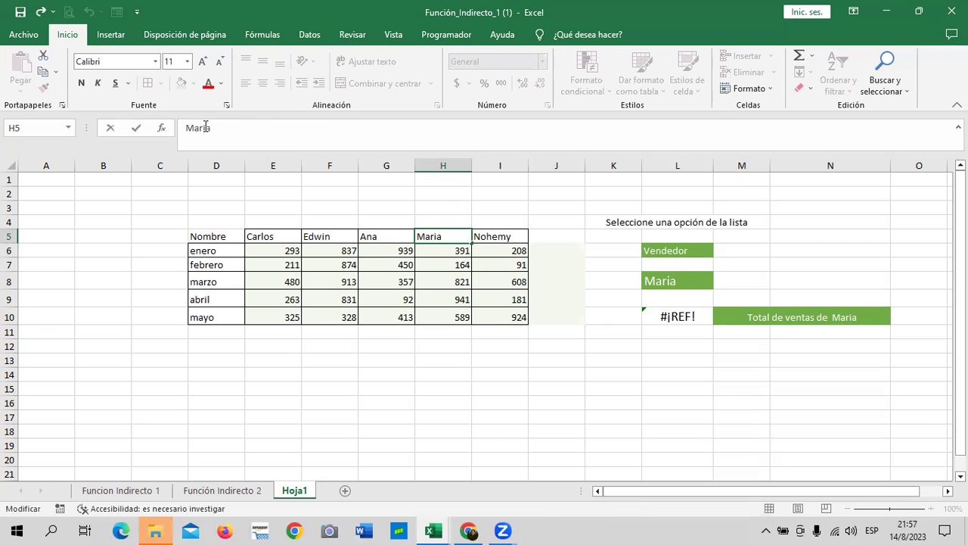
key(BackSpace)
text(í)
key(Return)
click(536, 372)
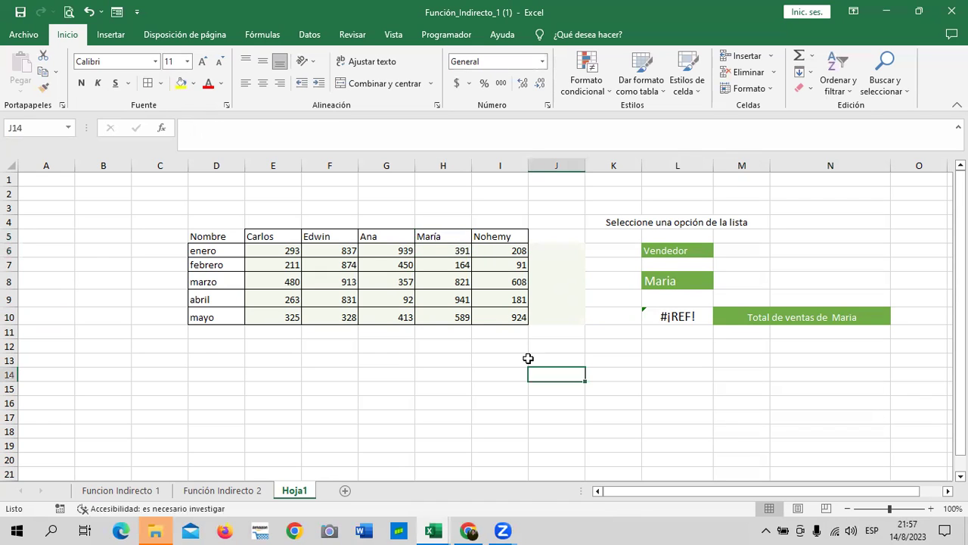
click(428, 242)
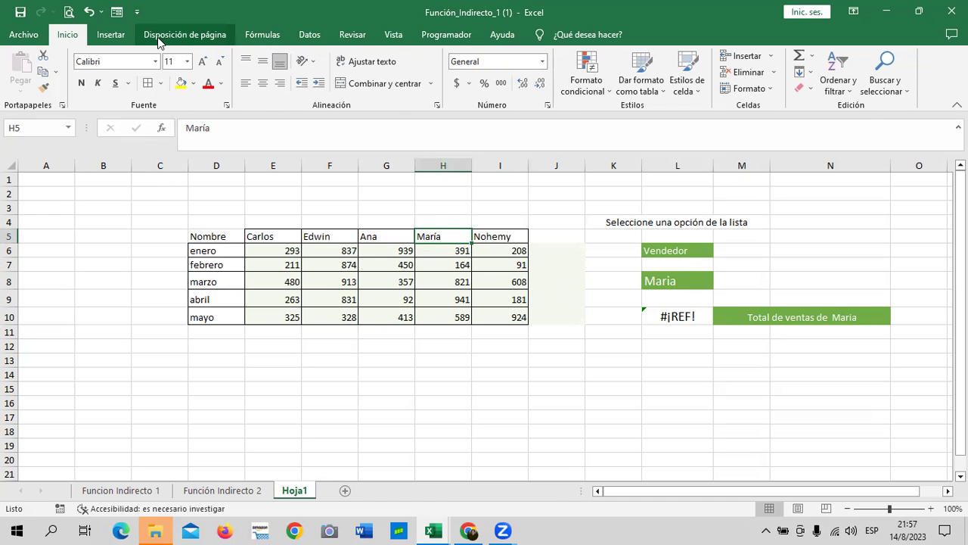
click(278, 34)
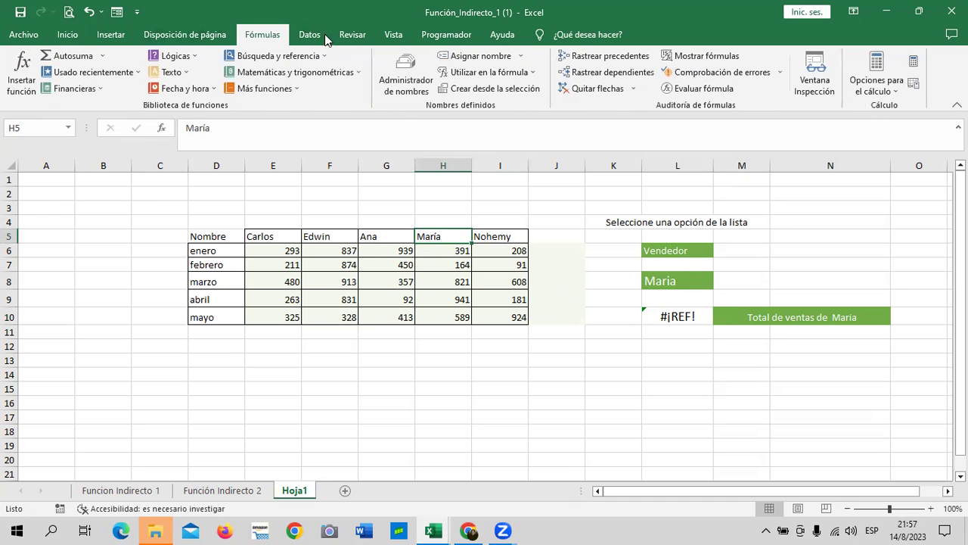
Step: Delete the existing María name in the Name Manager
click(404, 78)
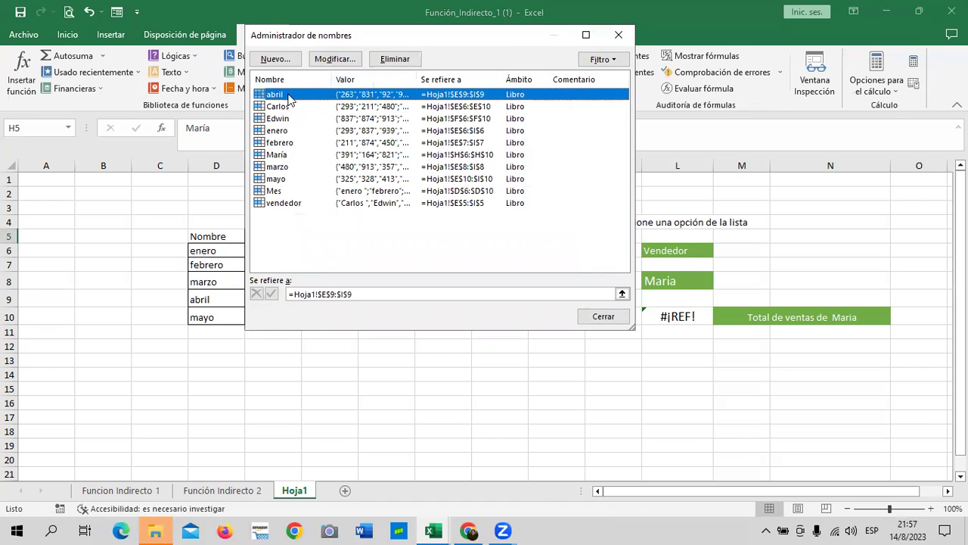
click(286, 156)
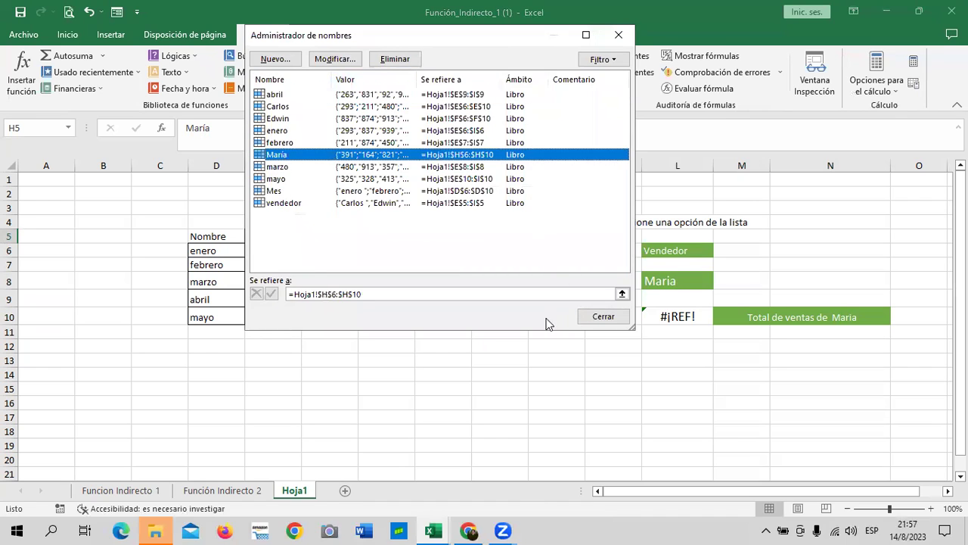
click(394, 59)
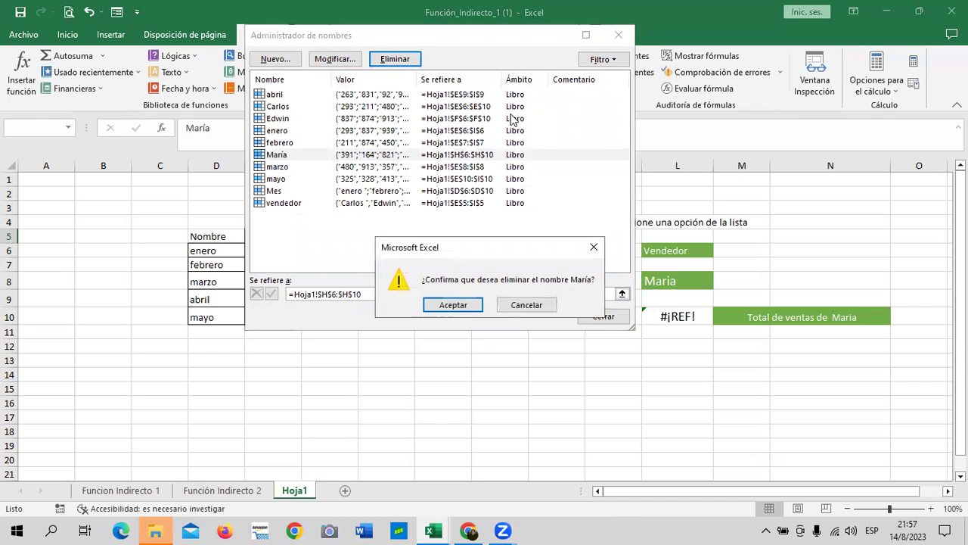
click(452, 304)
click(586, 316)
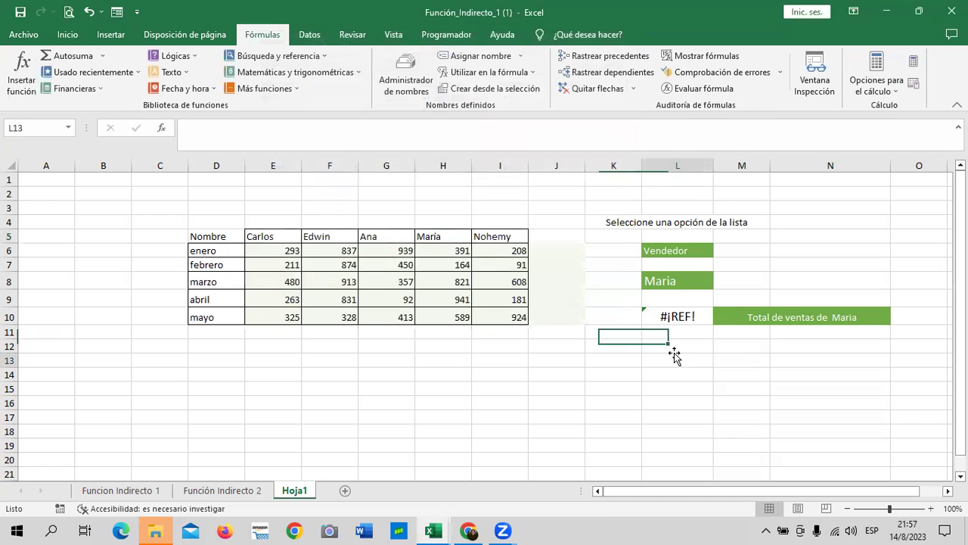
Step: Define H6:H10 as 'María' again and check the L10 total
drag(458, 252, 454, 315)
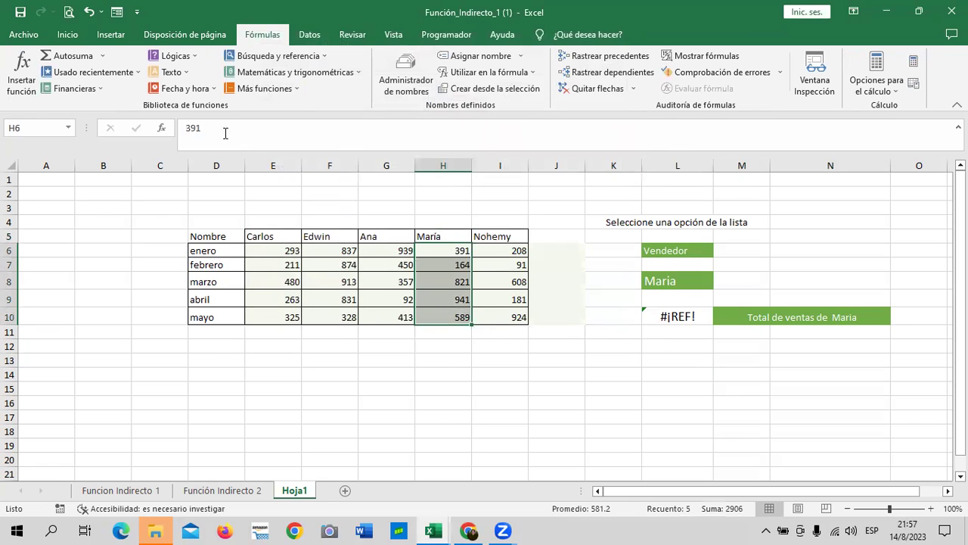
click(38, 128)
text(Ma)
key(Return)
click(668, 316)
click(667, 281)
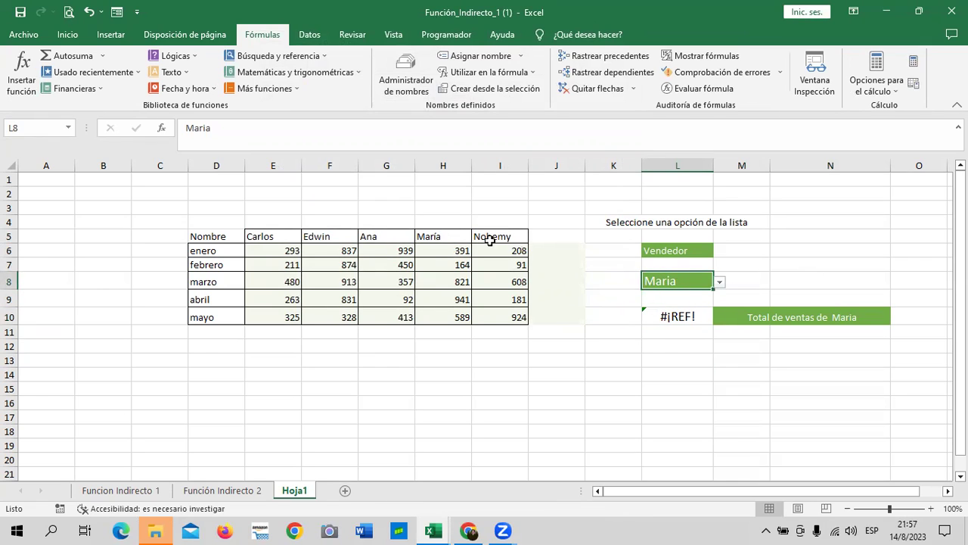
Step: Change the H5 header back to unaccented 'Maria'
click(454, 236)
click(204, 127)
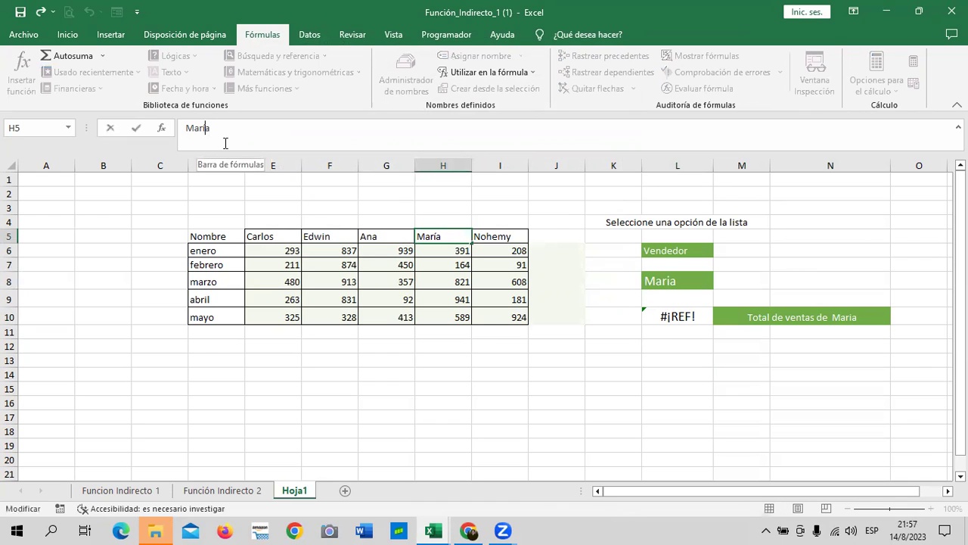
key(BackSpace)
text(i)
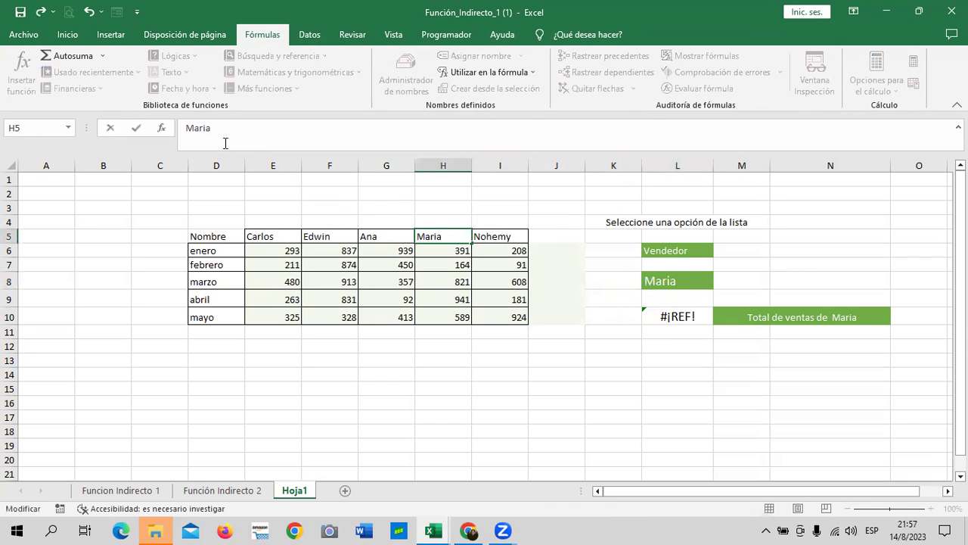
key(Return)
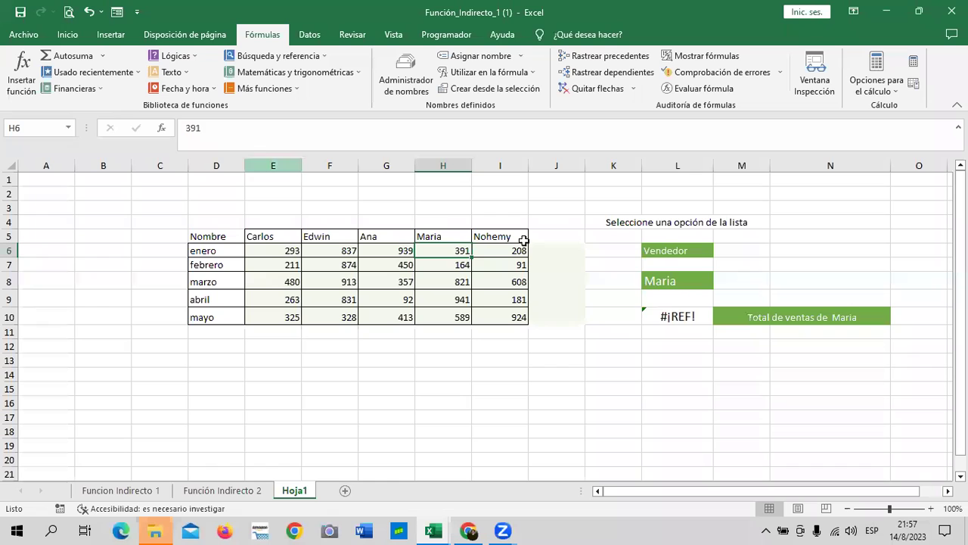
click(454, 385)
click(683, 282)
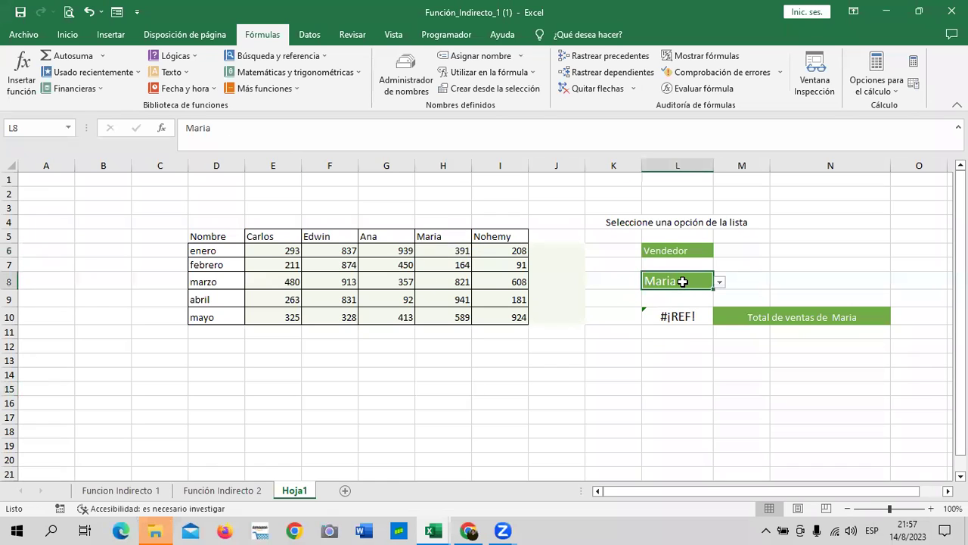
click(466, 235)
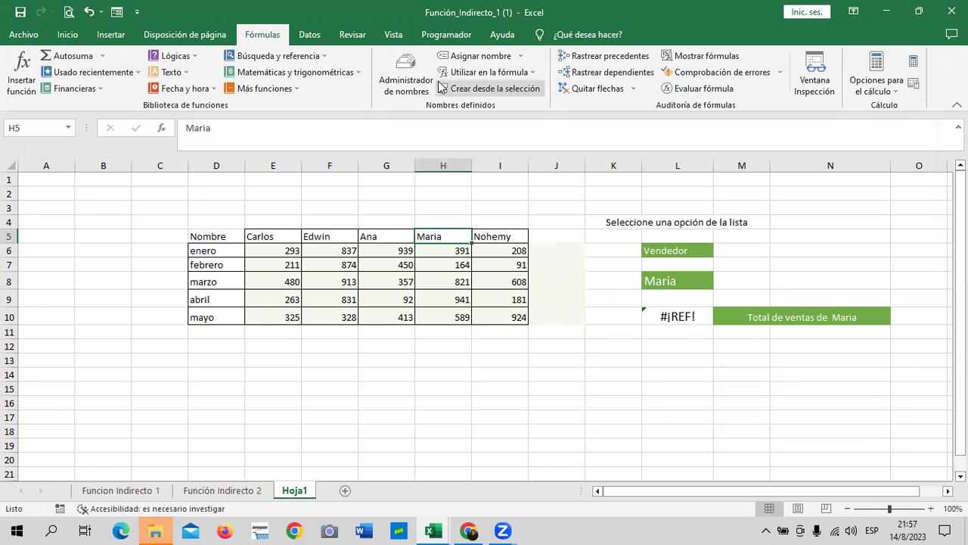
Step: Delete the María range name in the Name Manager
click(409, 76)
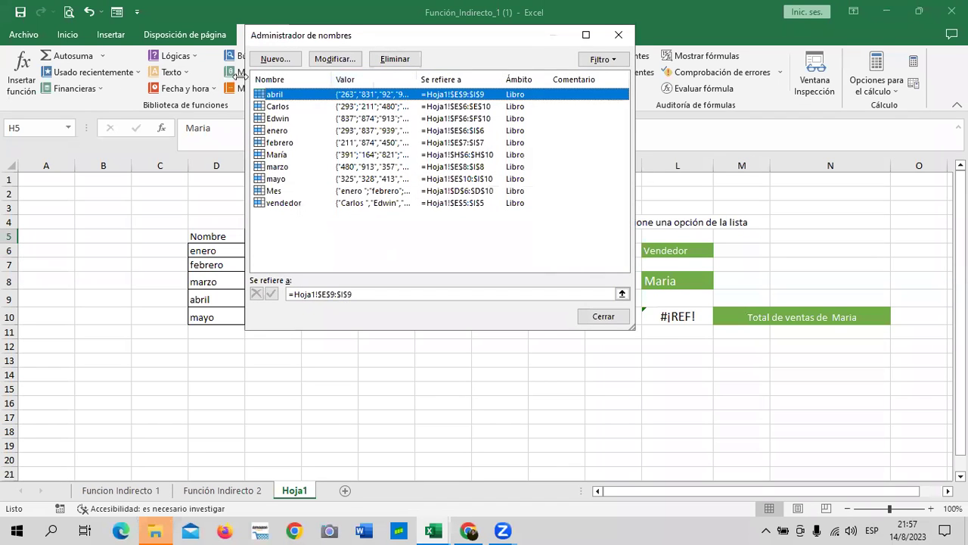
click(272, 155)
click(395, 59)
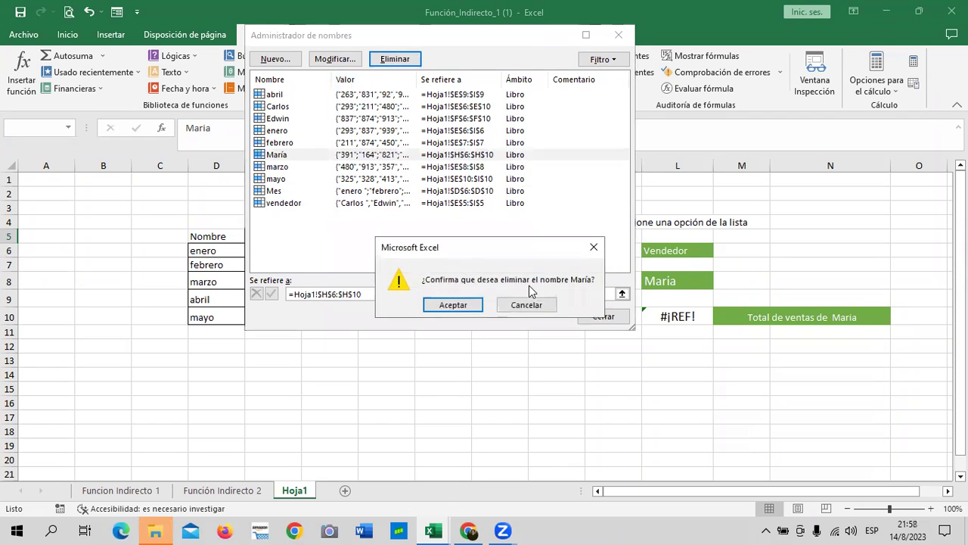
click(471, 305)
click(588, 317)
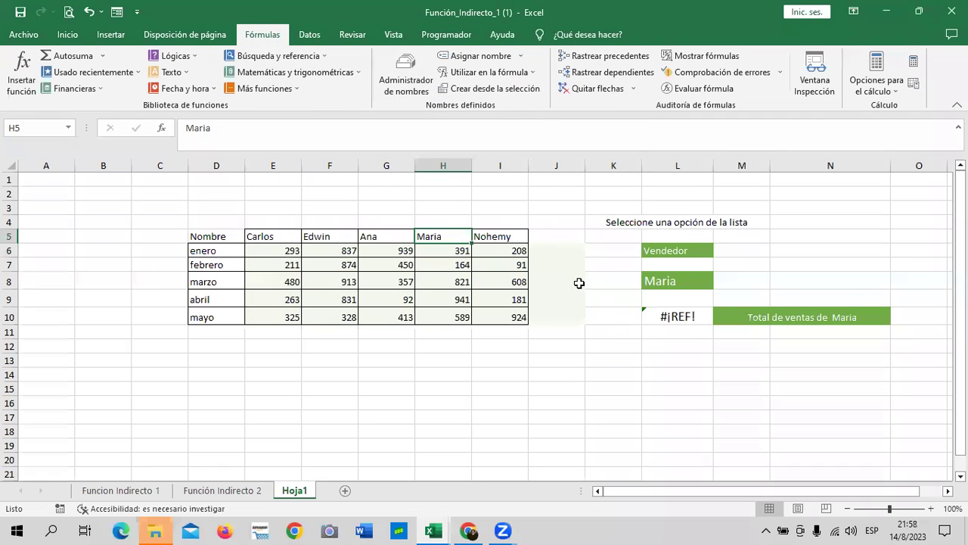
Step: Name H6:H10 'Maria' so the total shows $2,906.00
drag(459, 251, 453, 317)
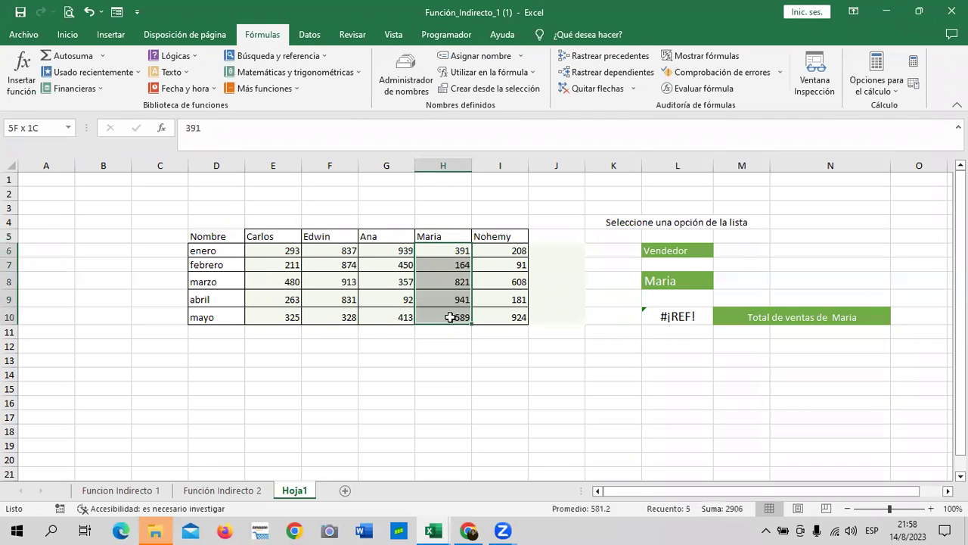
text(Maria)
key(Return)
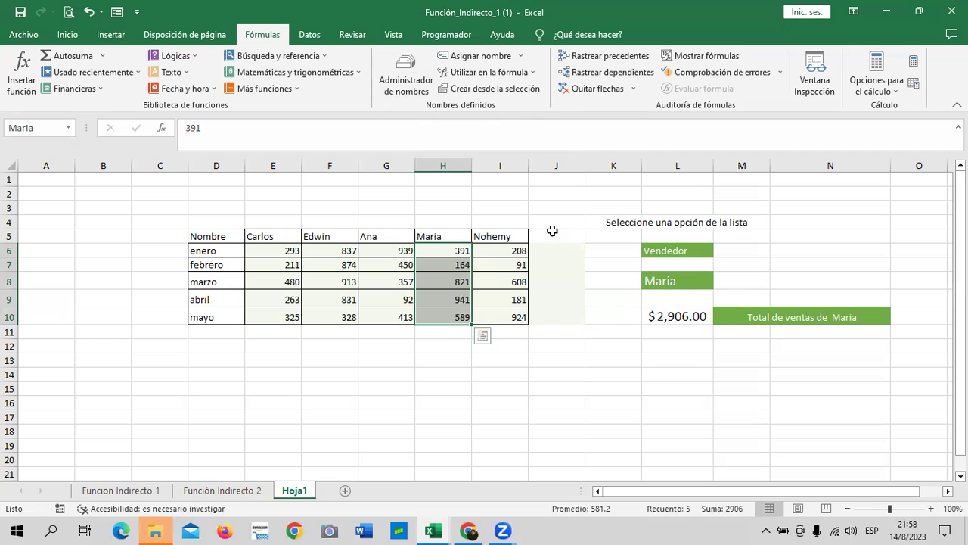
Step: In Chrome, open the lesson 'Conoce la Función Indirecto con Validación de Datos'
mouse_move(472, 529)
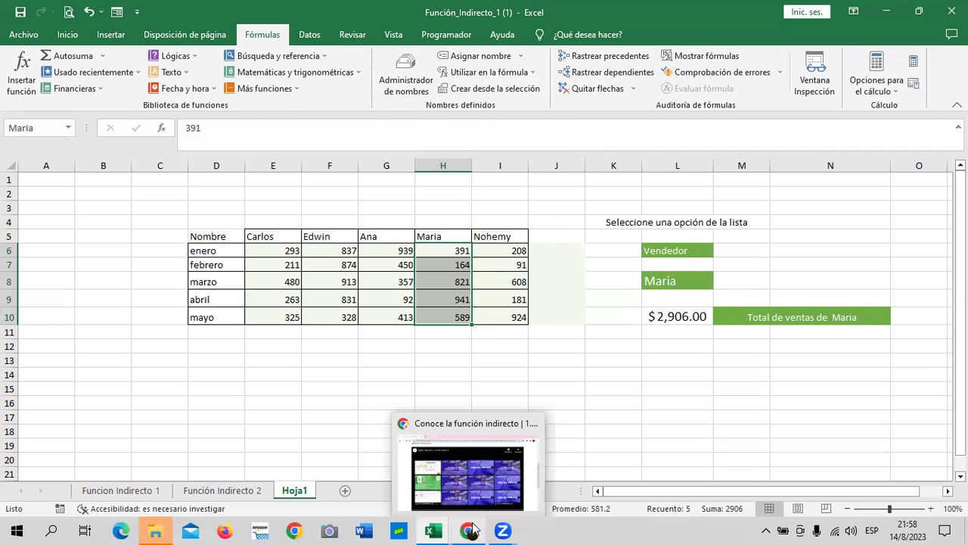
click(466, 478)
scroll(495, 390, up, 3)
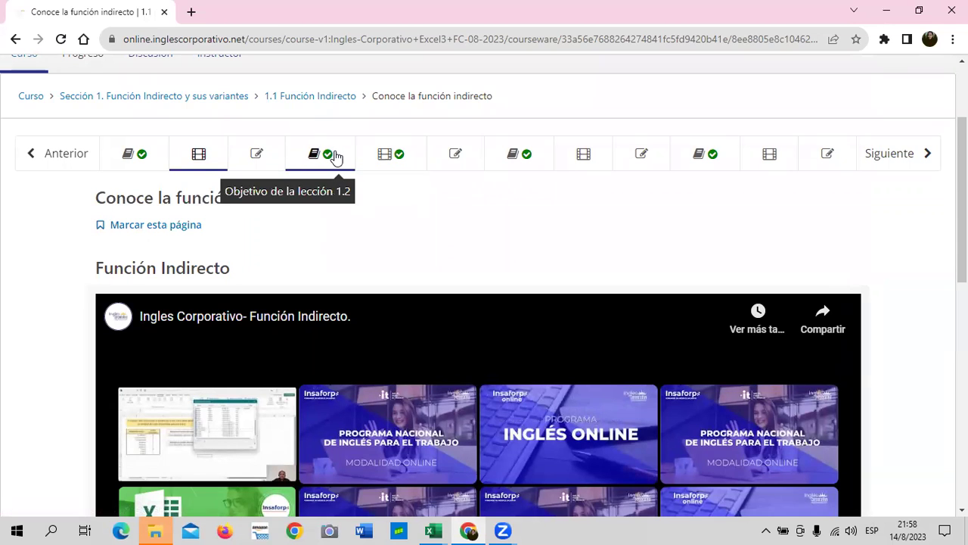
click(341, 155)
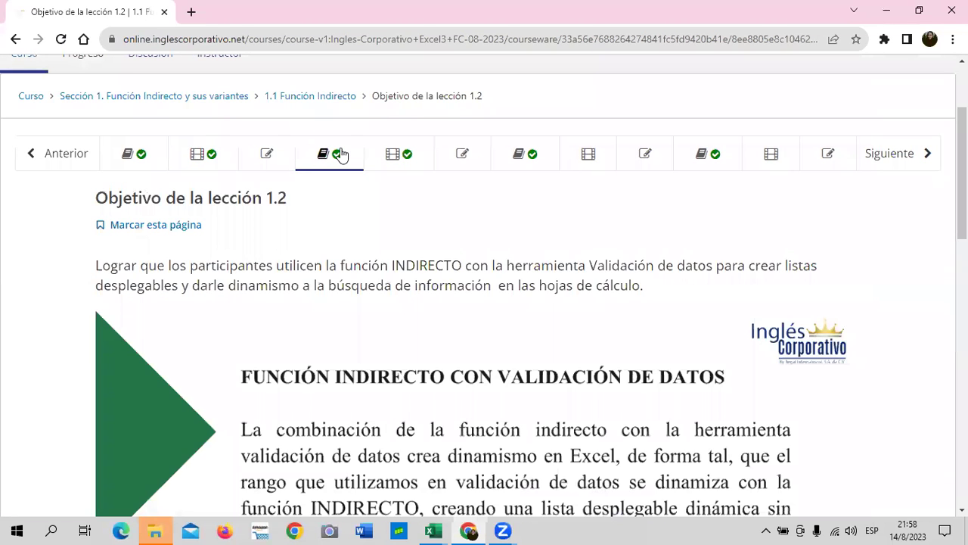
click(367, 163)
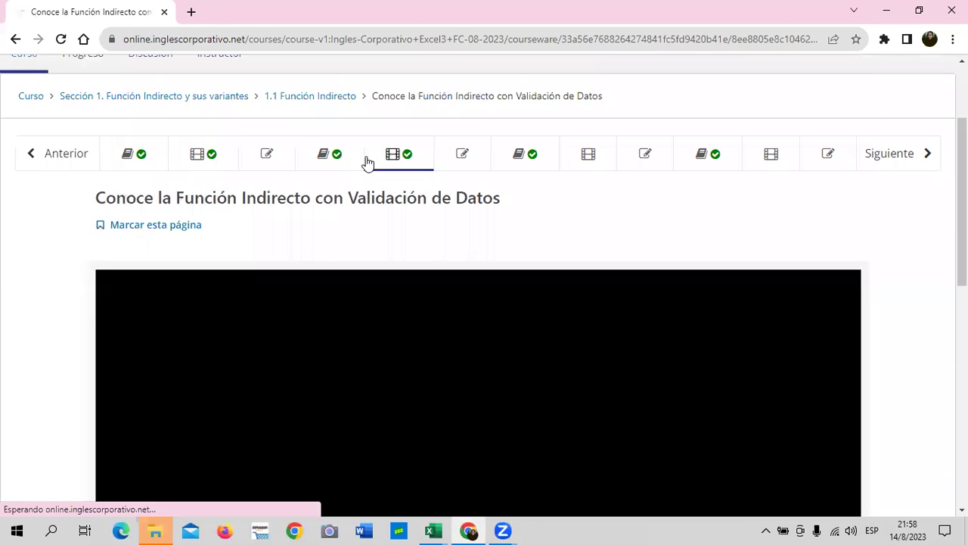
Step: Scroll through the lesson page and its embedded video
scroll(368, 162, down, 2)
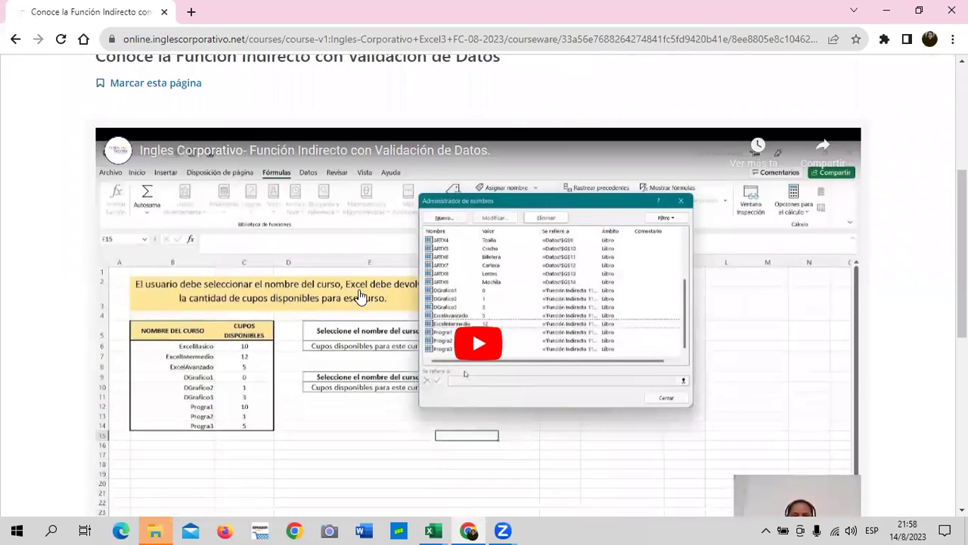
scroll(360, 297, down, 1)
scroll(255, 406, down, 2)
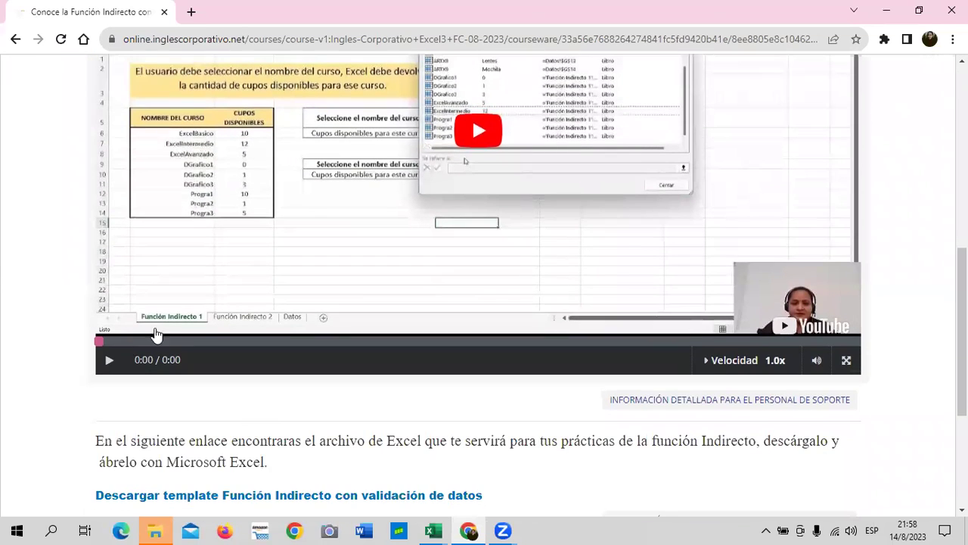
scroll(265, 330, up, 1)
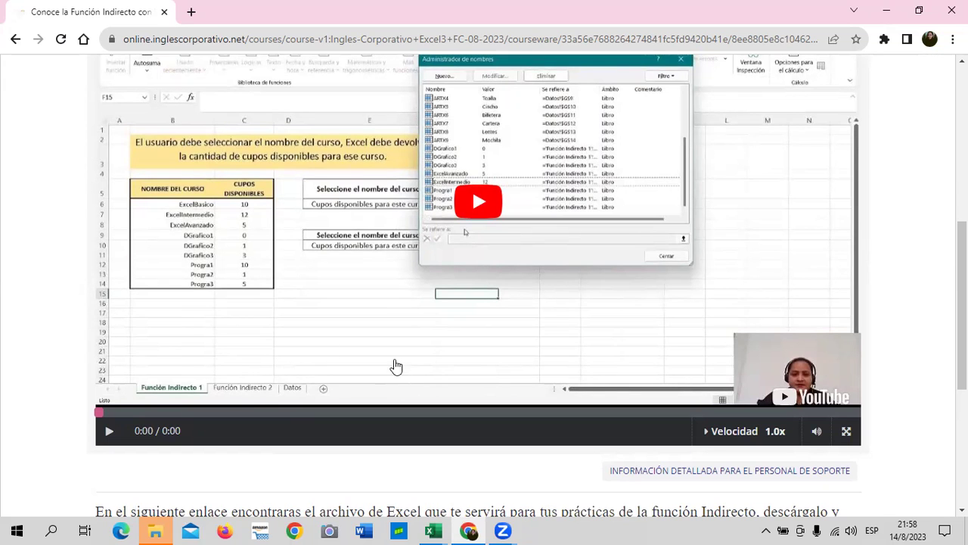
scroll(382, 379, up, 2)
scroll(377, 376, up, 2)
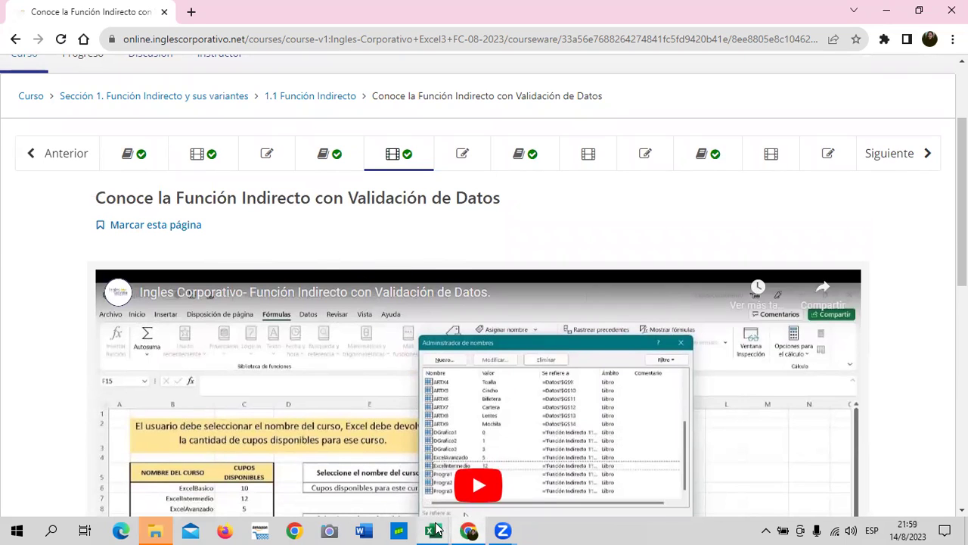
mouse_move(444, 529)
click(306, 492)
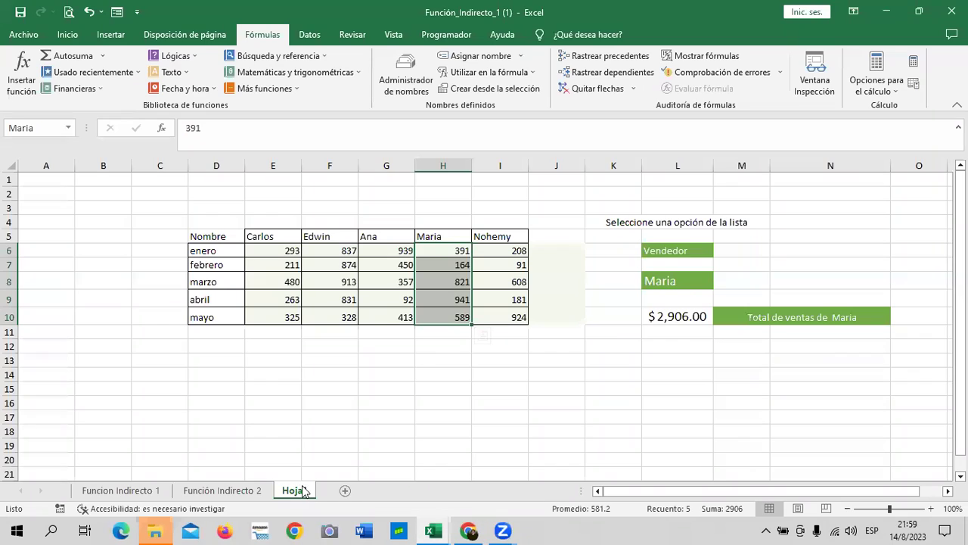
click(136, 492)
click(223, 492)
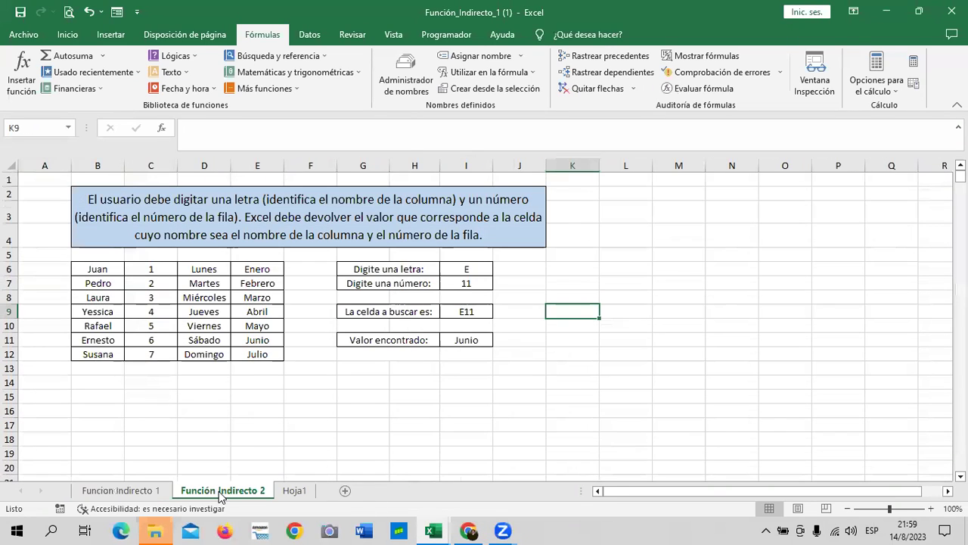
click(160, 491)
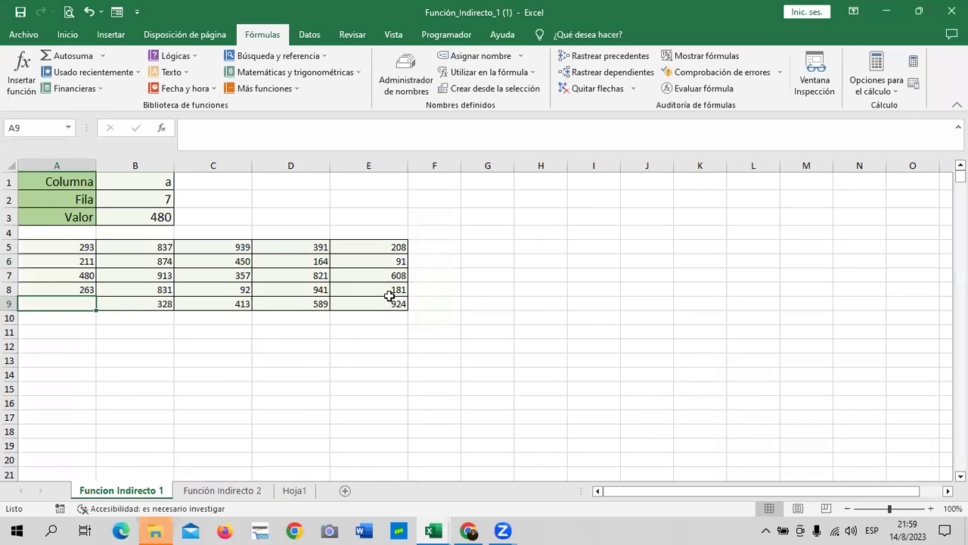
drag(72, 260, 417, 317)
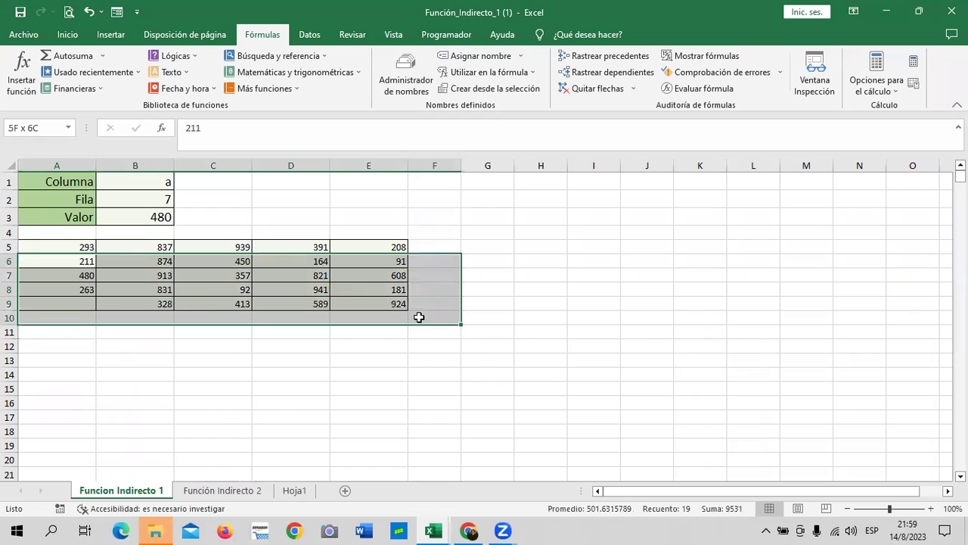
click(295, 490)
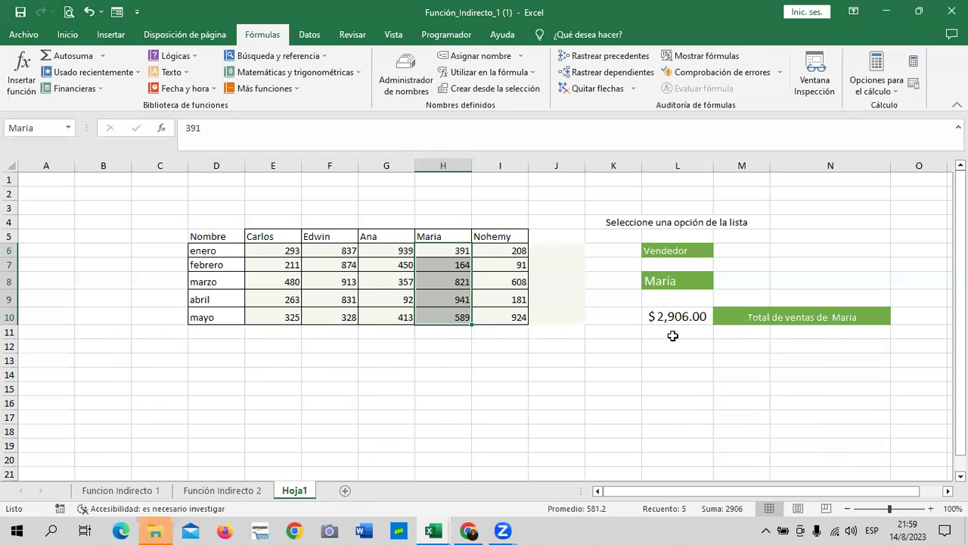
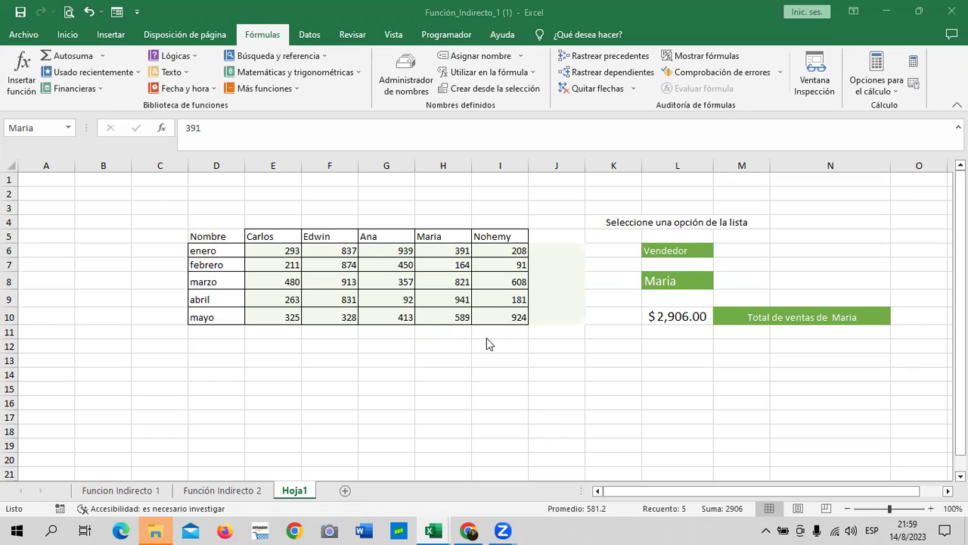
Step: Review the data-validation list behind the Vendedor selector cell L6 without changing it
click(666, 248)
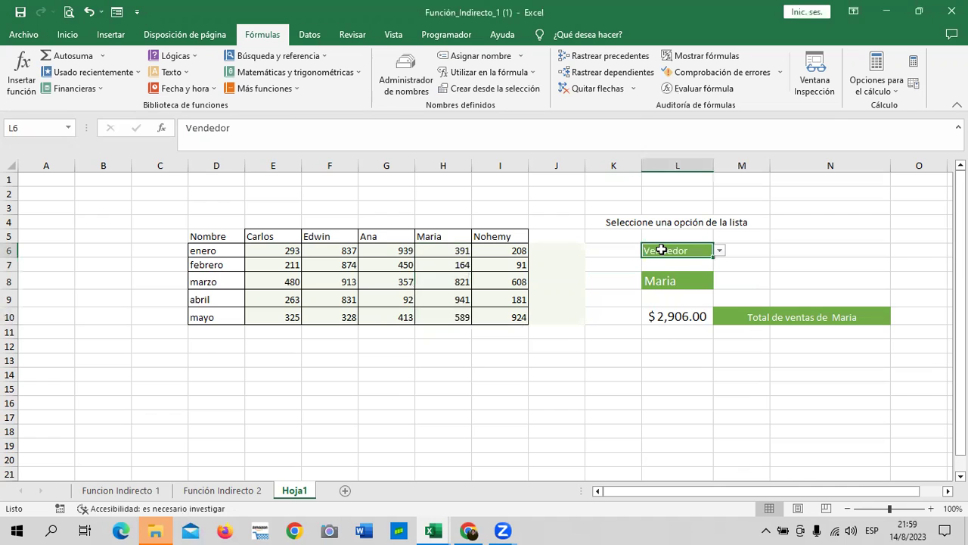
click(306, 35)
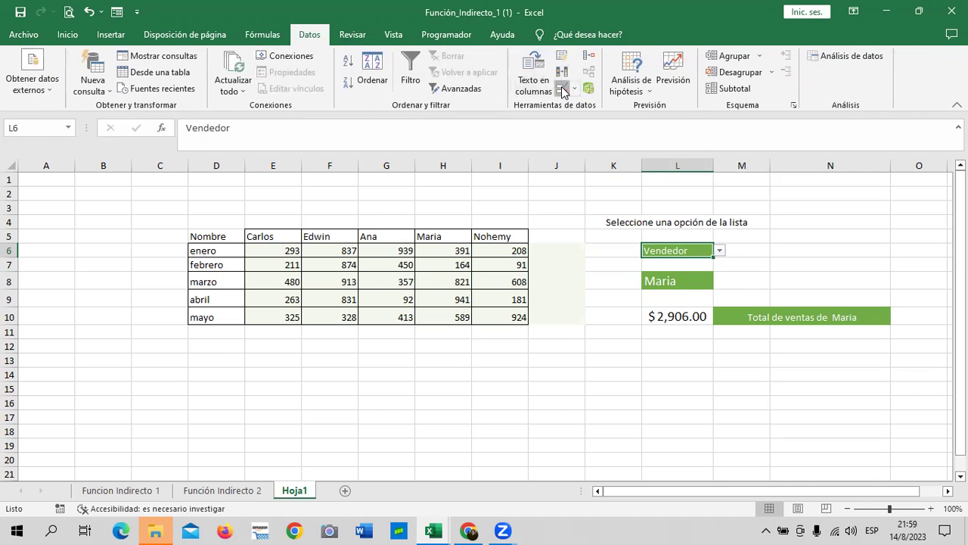
click(561, 89)
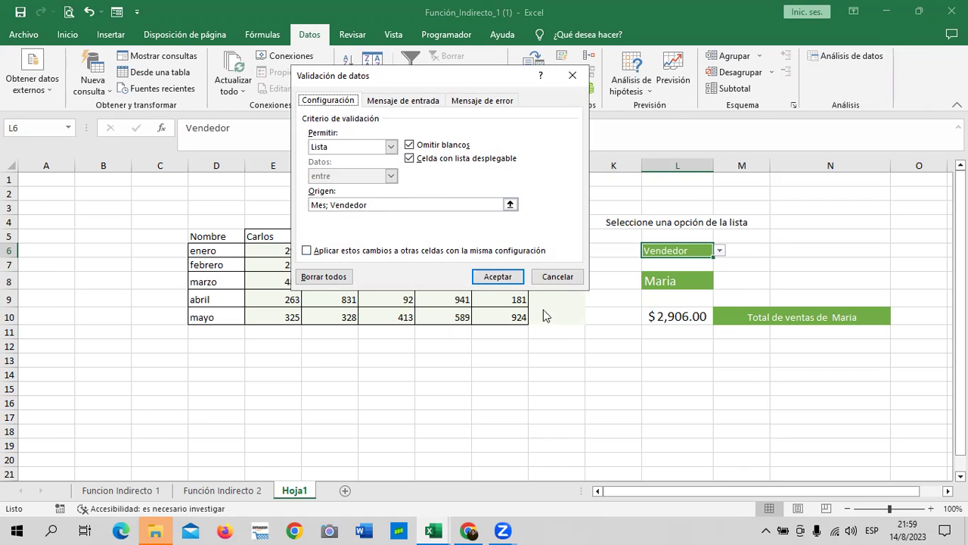
click(548, 277)
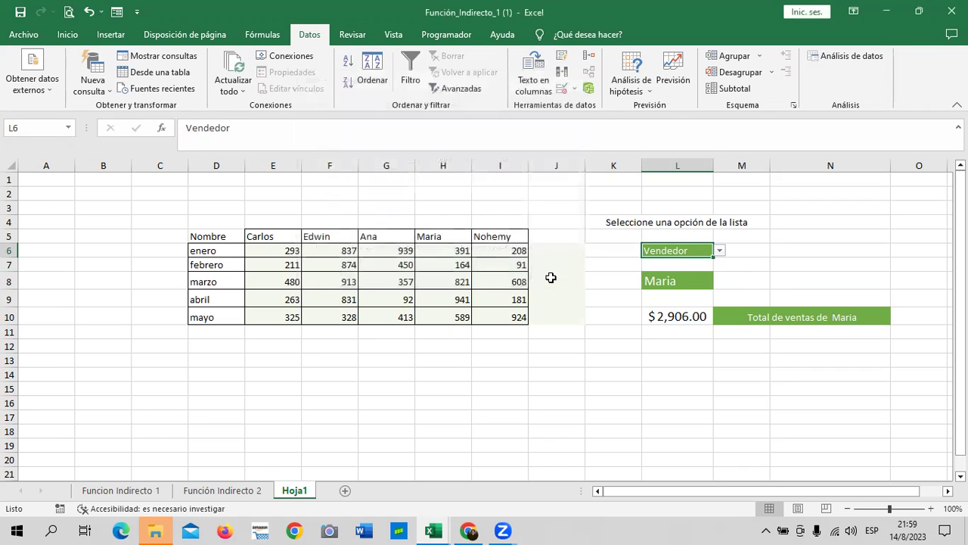
Step: Check that L8's validation source is =INDIRECTO($L$6), then switch L6 to Mes
click(841, 264)
click(682, 280)
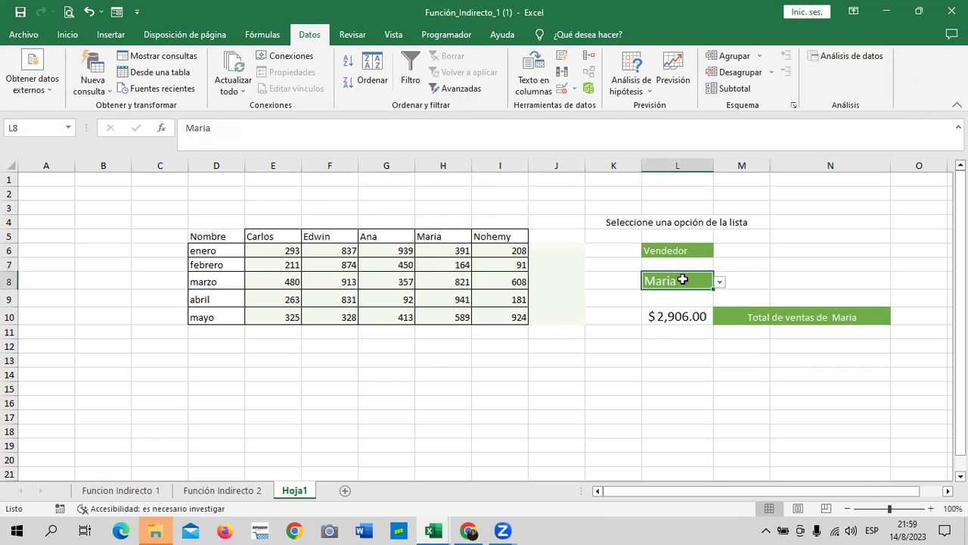
click(562, 88)
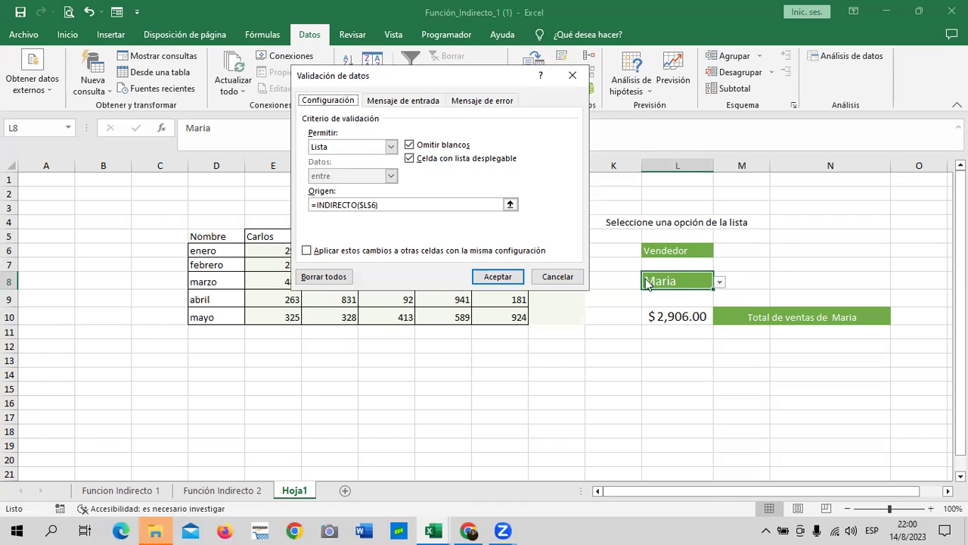
click(556, 277)
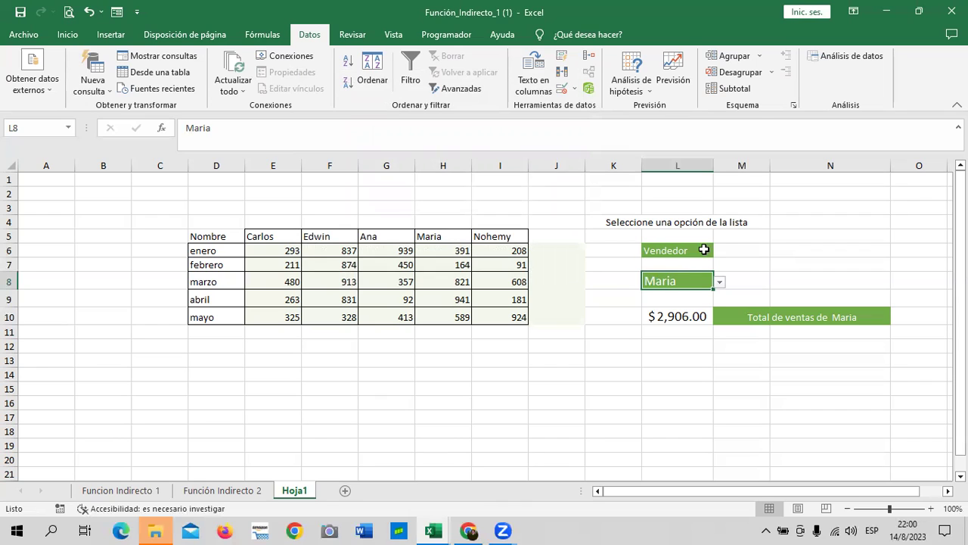
click(703, 250)
click(720, 250)
Step: Toggle selector L6 from Mes back to Vendedor and then to Mes again
click(686, 263)
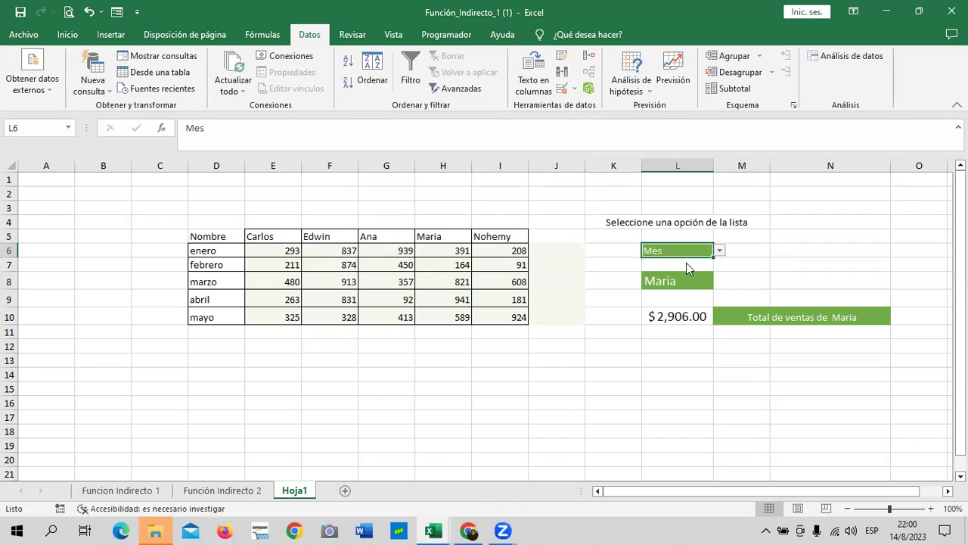
click(721, 250)
click(702, 271)
click(719, 251)
click(692, 262)
Step: Pick febrero in L8's month list, then abril, so the total becomes $2,308.00
click(692, 281)
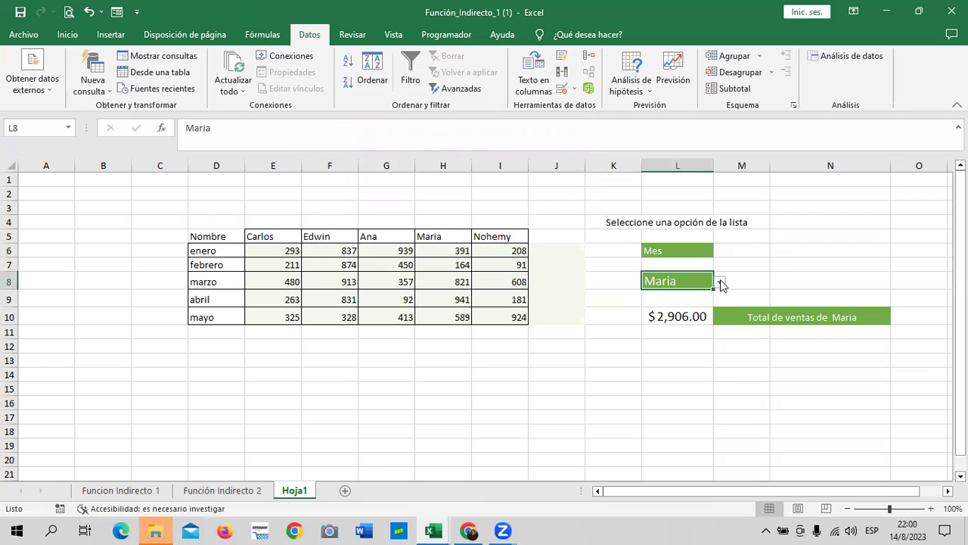
click(719, 281)
click(692, 306)
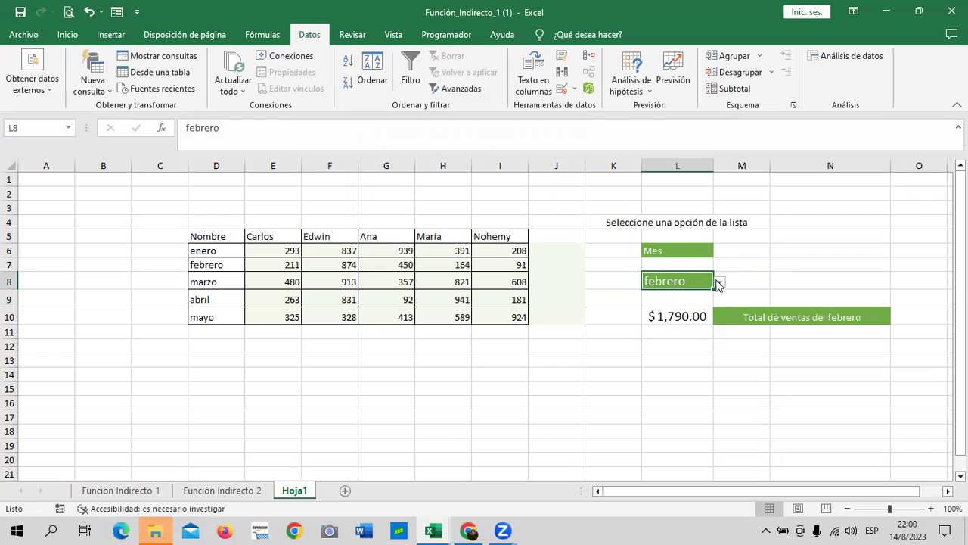
click(718, 281)
click(683, 322)
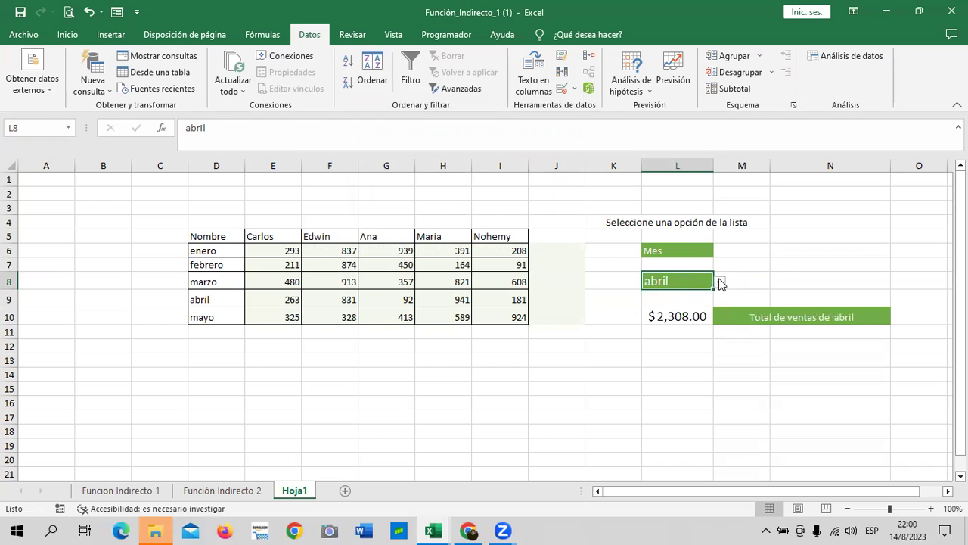
click(719, 282)
Step: Review L8's validation list without changes and select the total cell L10
click(683, 323)
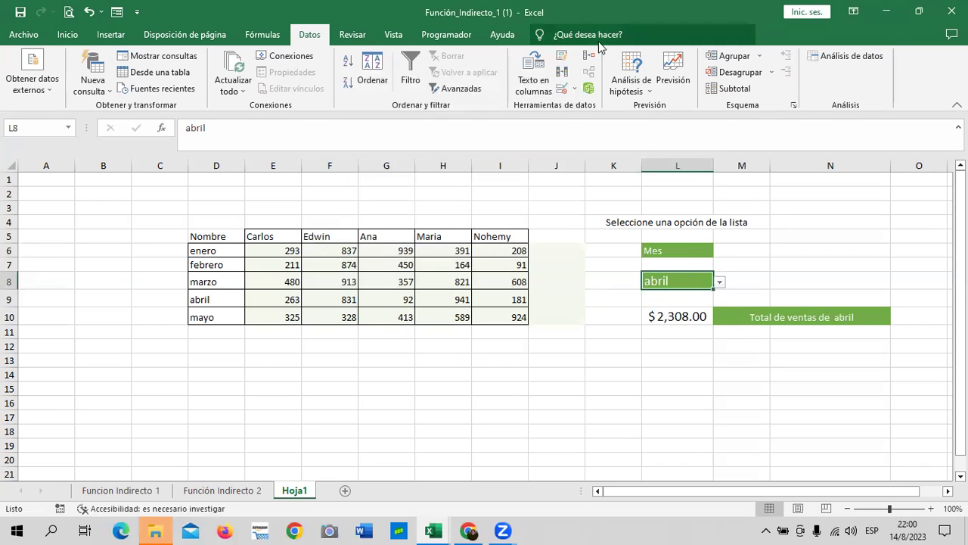
click(561, 88)
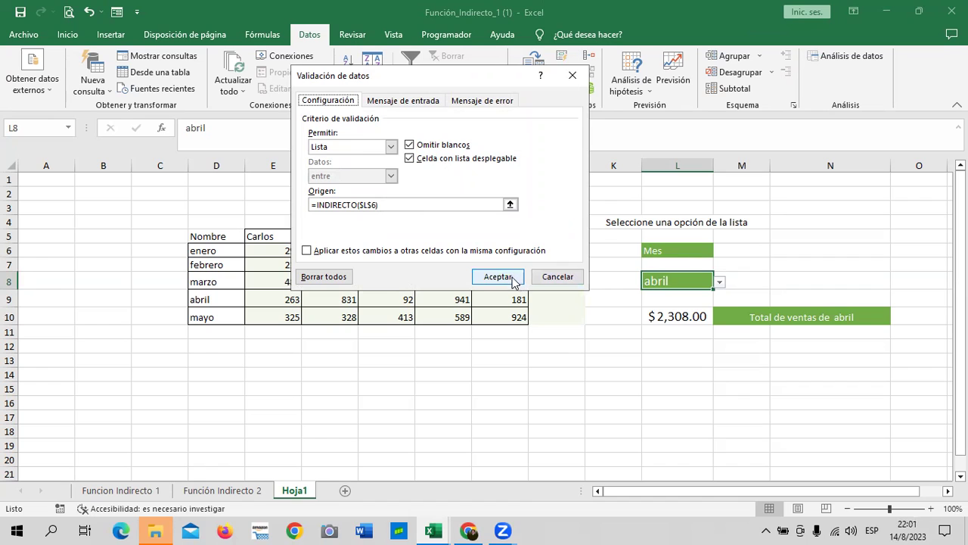
click(557, 277)
click(676, 316)
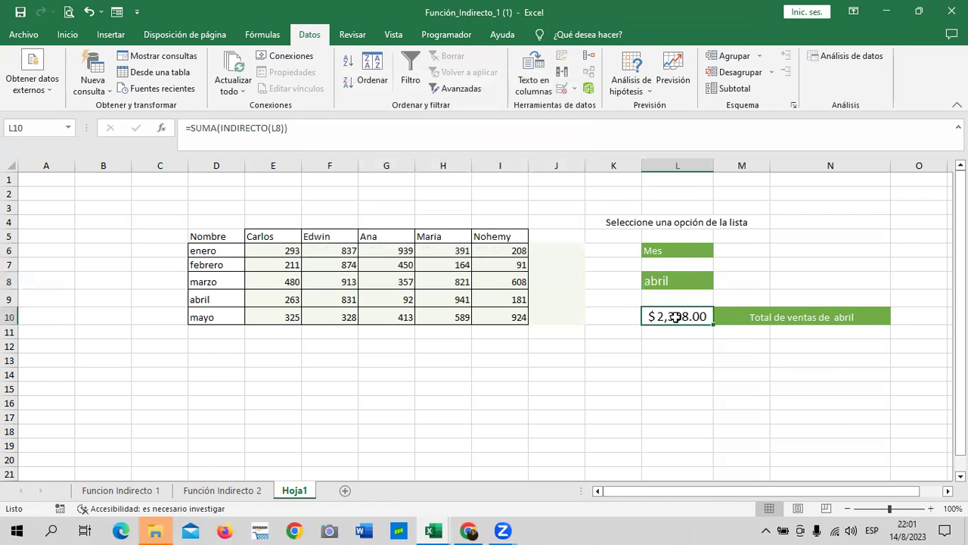
Step: Inspect the SUMA(INDIRECTO(L8)) total formula in L10 alongside selectors L6 and L8
click(675, 250)
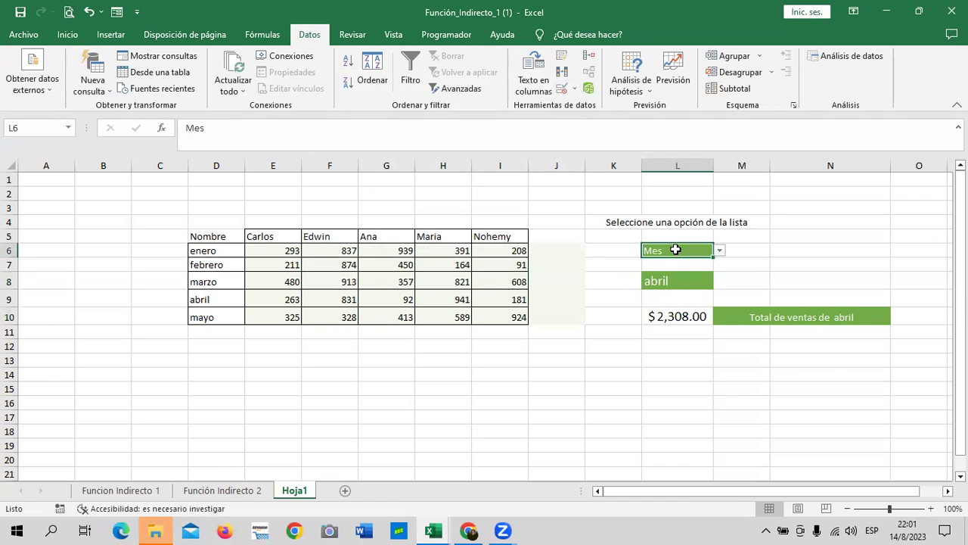
click(663, 316)
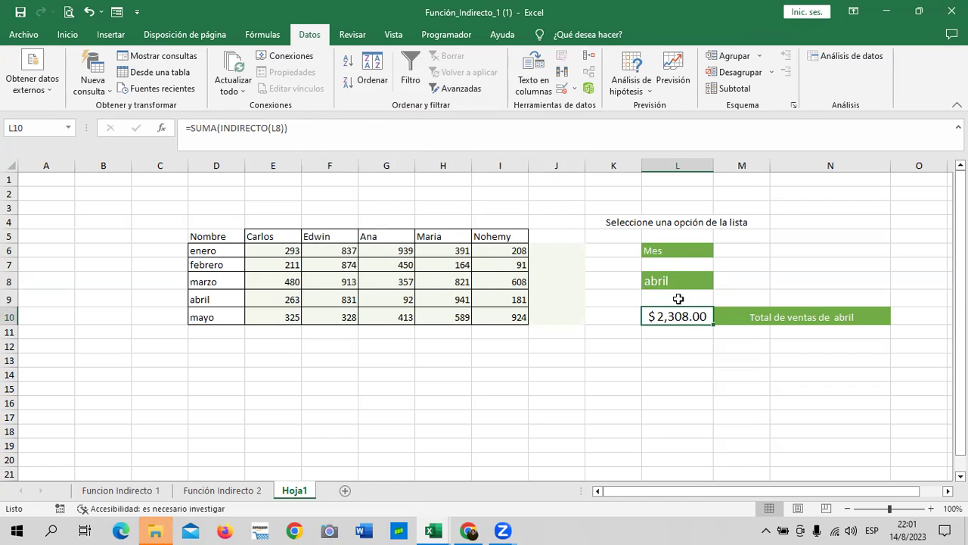
click(688, 275)
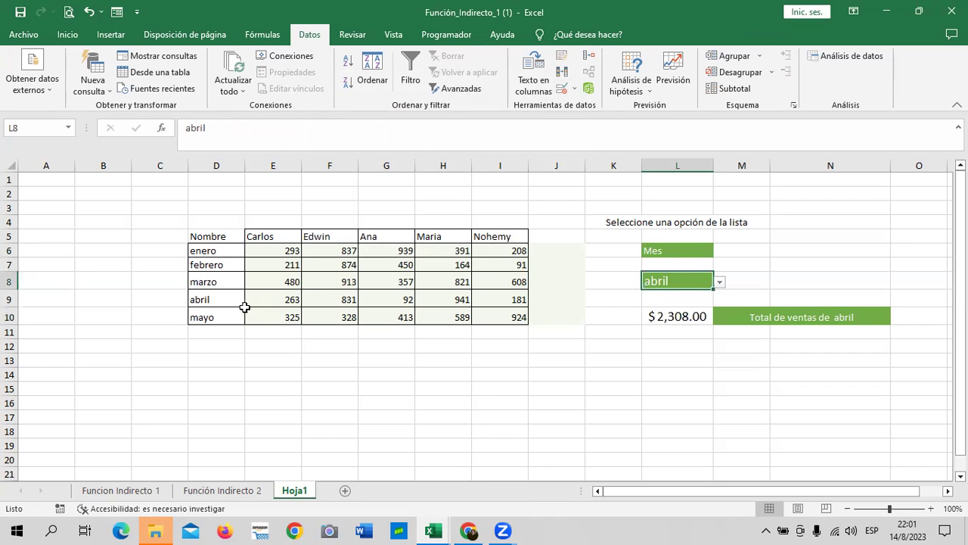
Step: Select April's sales E9:I9 and confirm the status-bar Suma reads 2308
click(222, 297)
click(254, 296)
drag(253, 296, 499, 298)
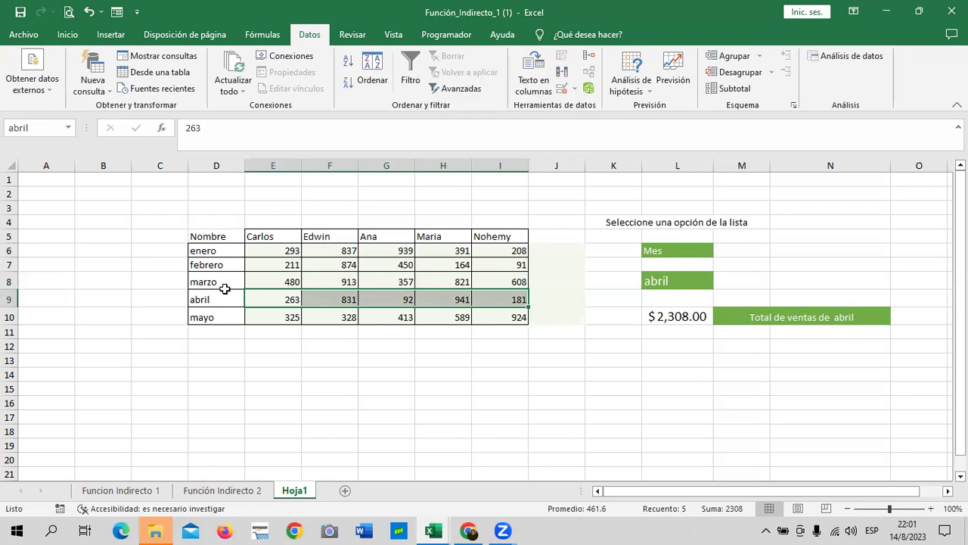
mouse_move(539, 319)
click(446, 385)
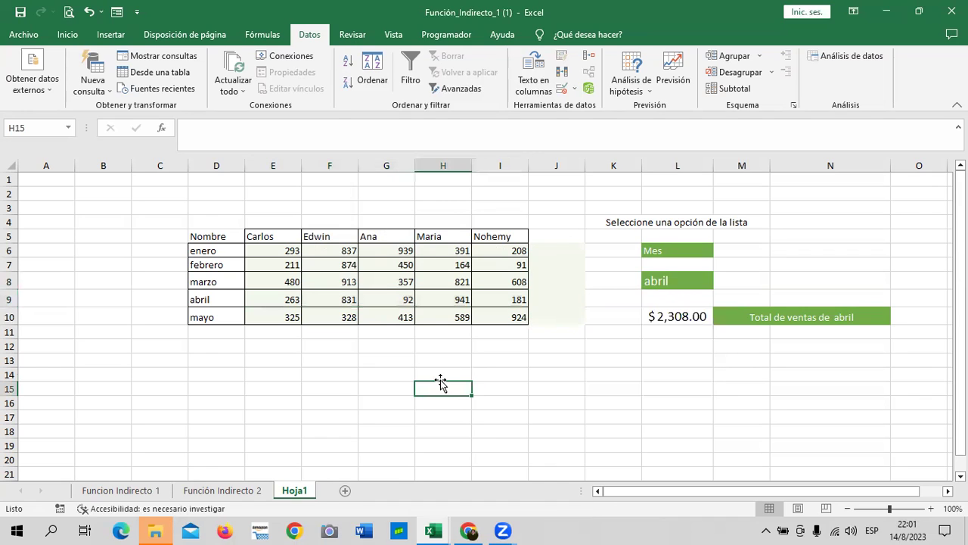
Step: Recheck the L10 formula against cells G8, I9 and E9, then open Funcion Indirecto 1
click(677, 316)
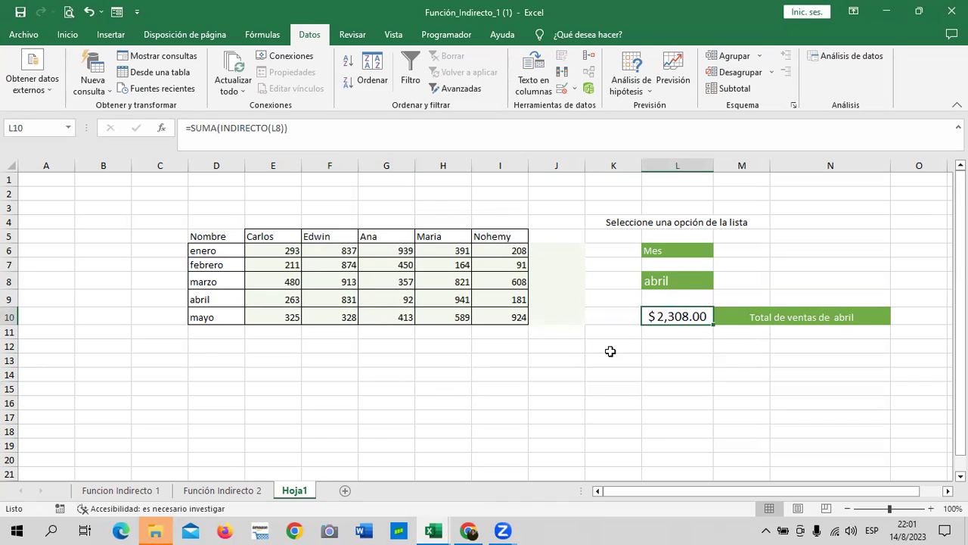
click(364, 277)
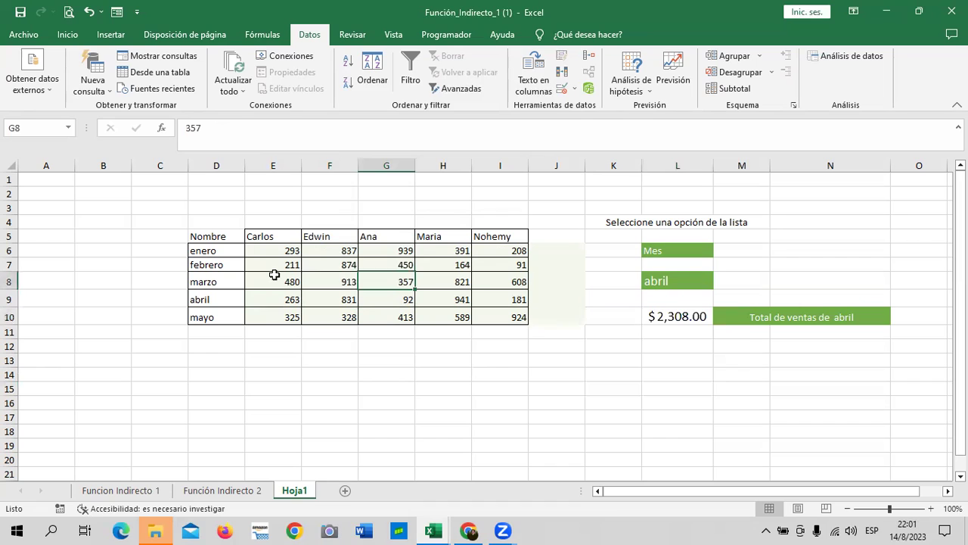
click(509, 298)
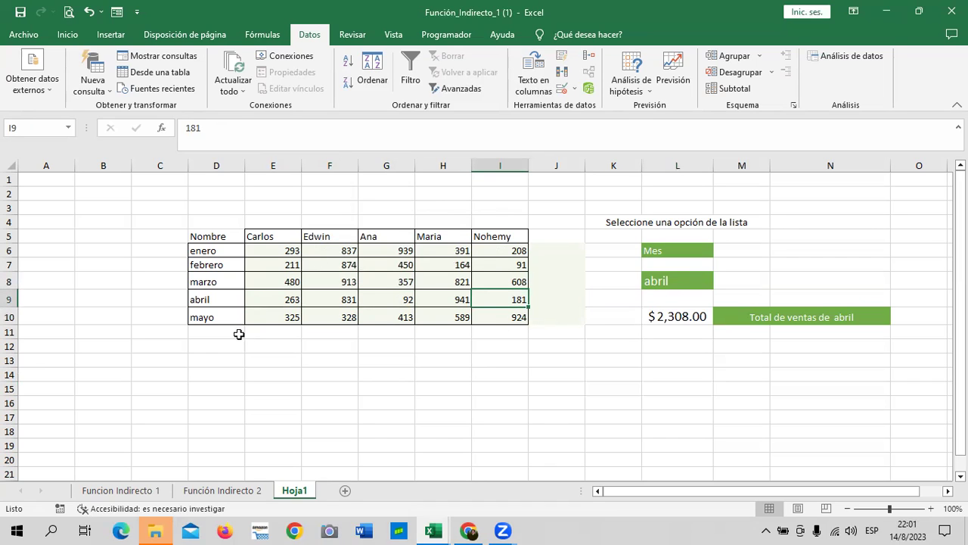
click(284, 300)
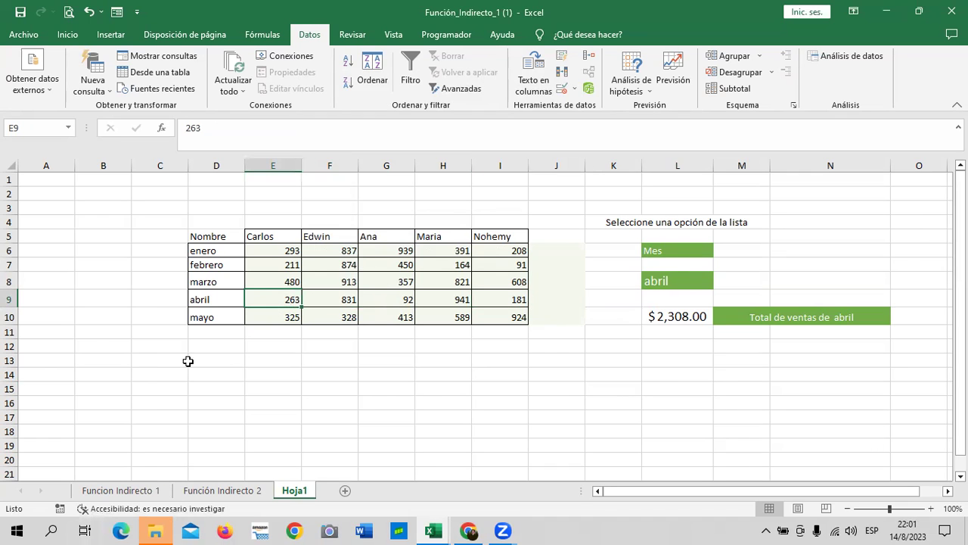
click(122, 492)
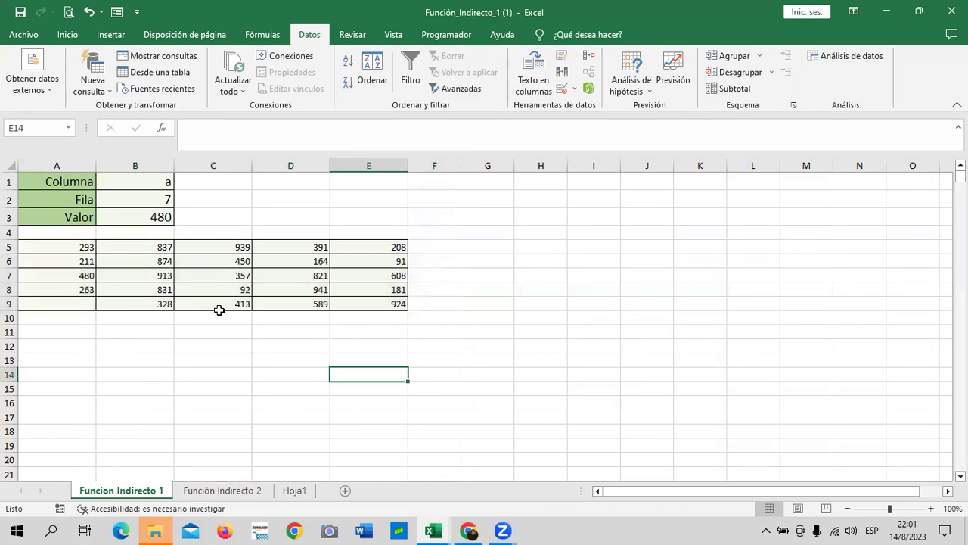
Step: Select the A5:E9 number table, then back on Hoja1 reselect E9:I9 and check L10
mouse_move(71, 247)
mouse_down()
mouse_move(88, 293)
mouse_move(383, 304)
mouse_up()
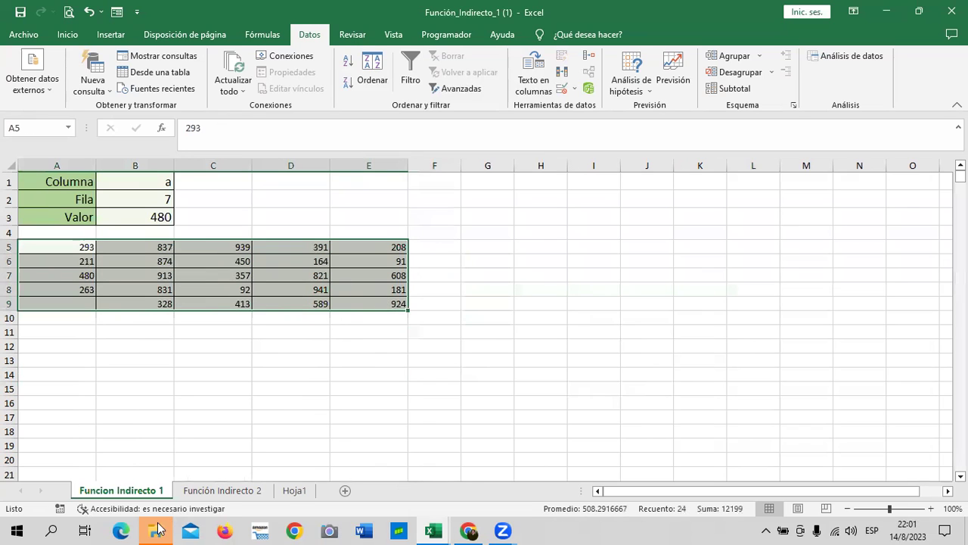
click(295, 491)
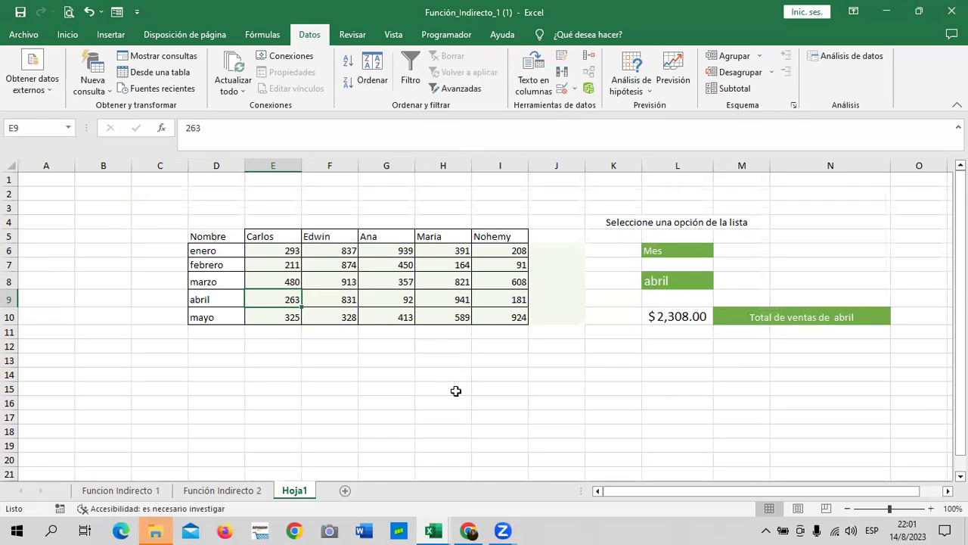
click(447, 360)
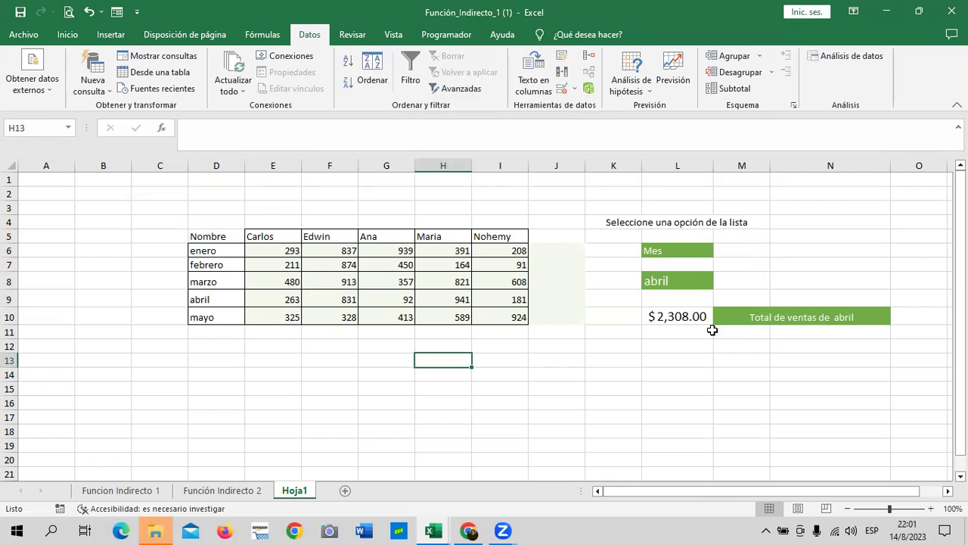
drag(263, 301, 484, 294)
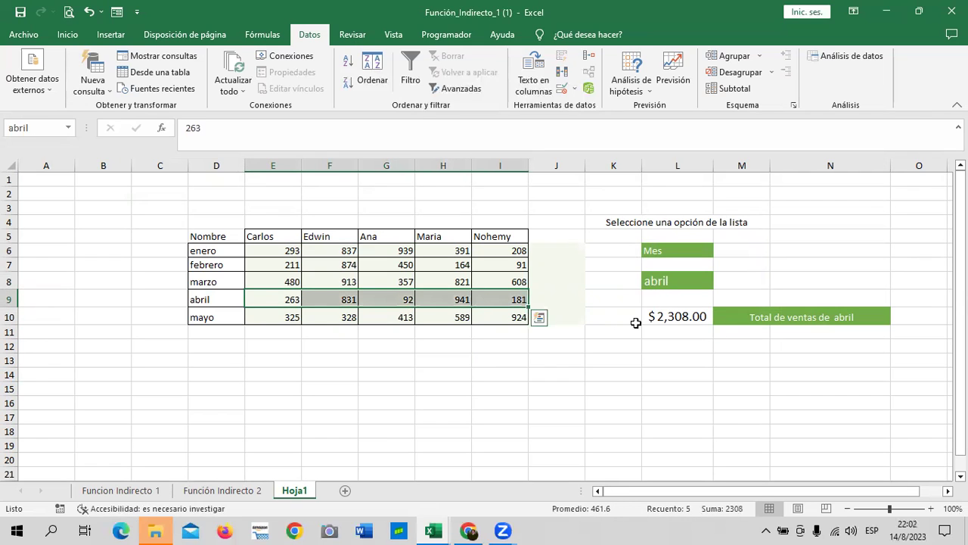
click(673, 322)
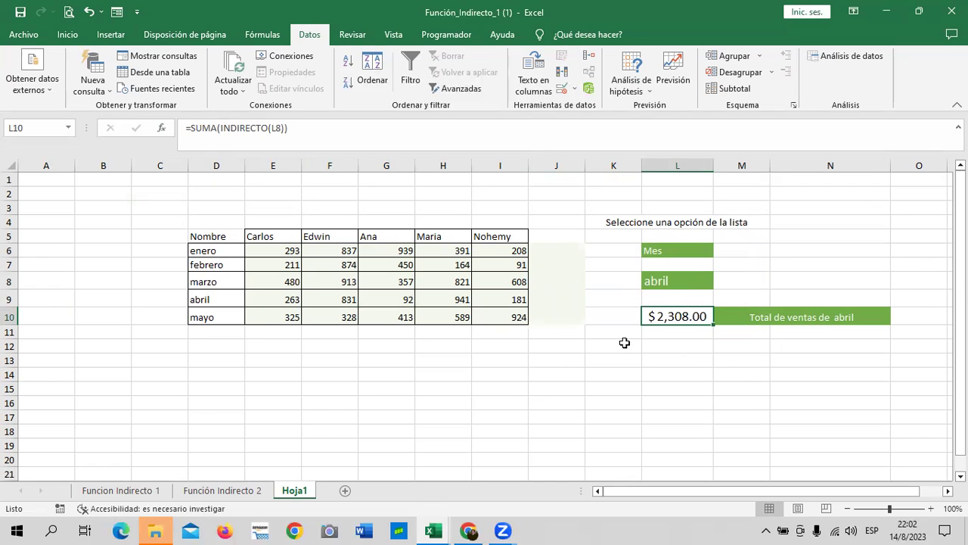
Step: View the INDIRECTO formula in B3, then on Hoja1 confirm May's E10:I10 sums to 2579
click(142, 491)
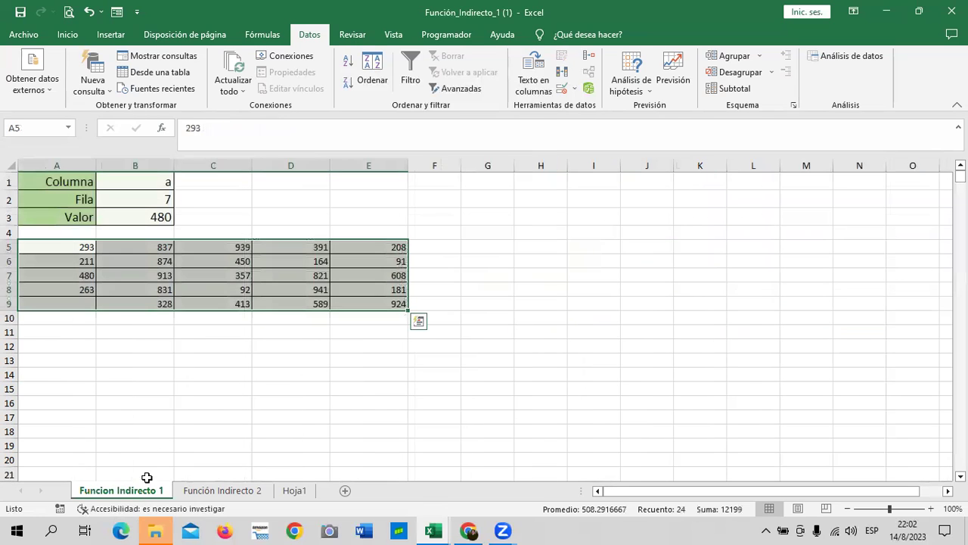
click(160, 216)
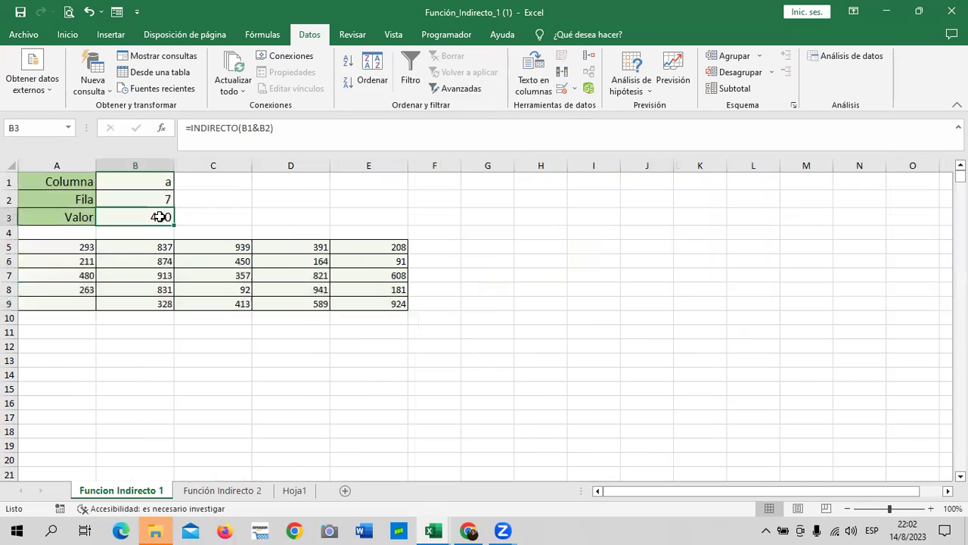
click(303, 491)
drag(280, 317, 519, 319)
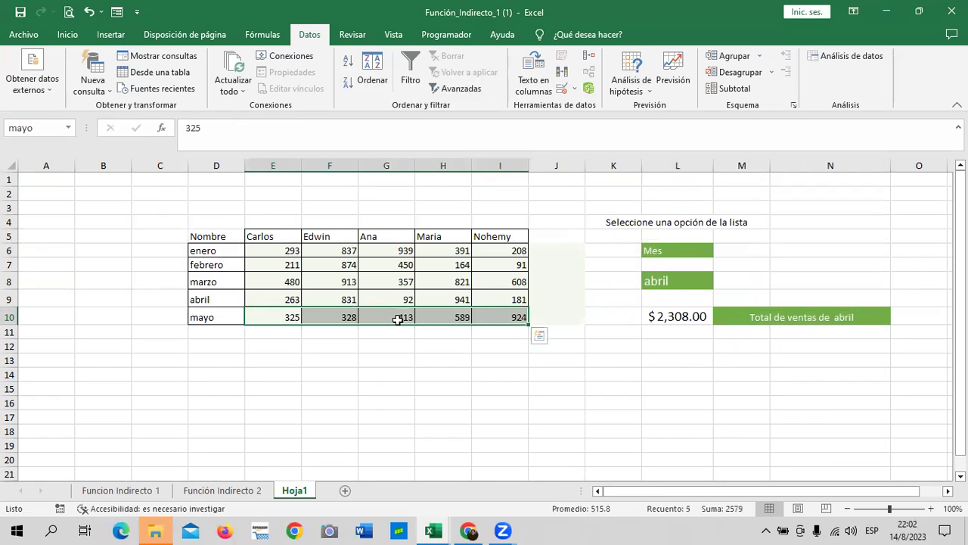